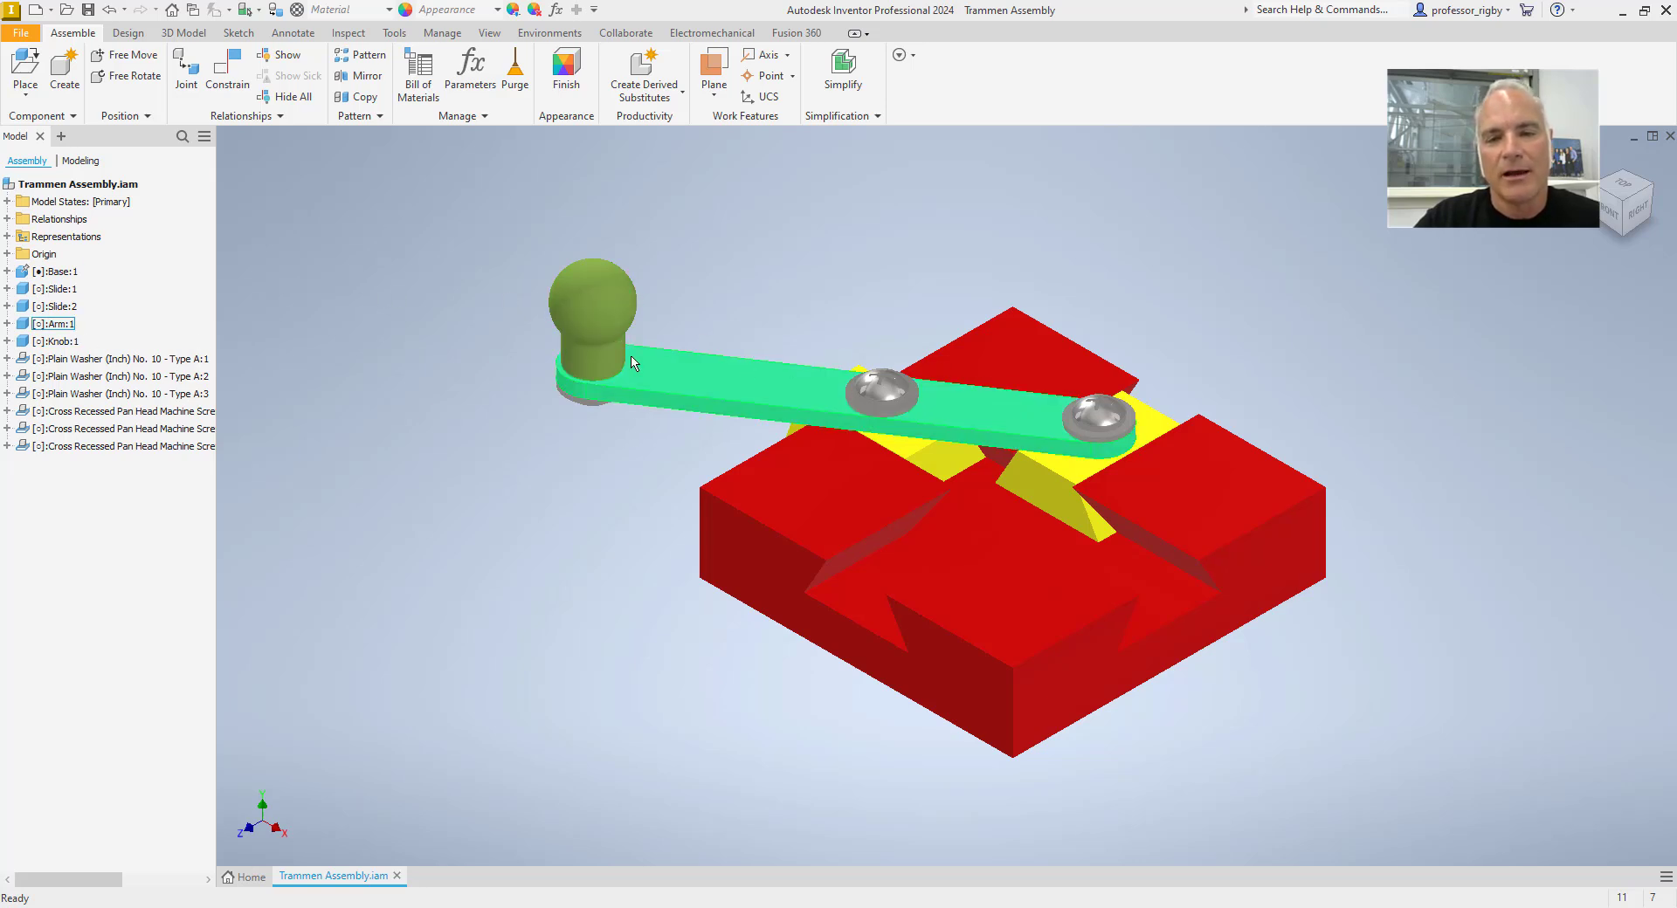
Step: Move the slides and arm of the finished trammel assembly through their travel to examine how the mechanism works
drag(1048, 463, 1039, 410)
drag(909, 461, 1066, 552)
drag(887, 646, 668, 266)
drag(1059, 443, 1007, 422)
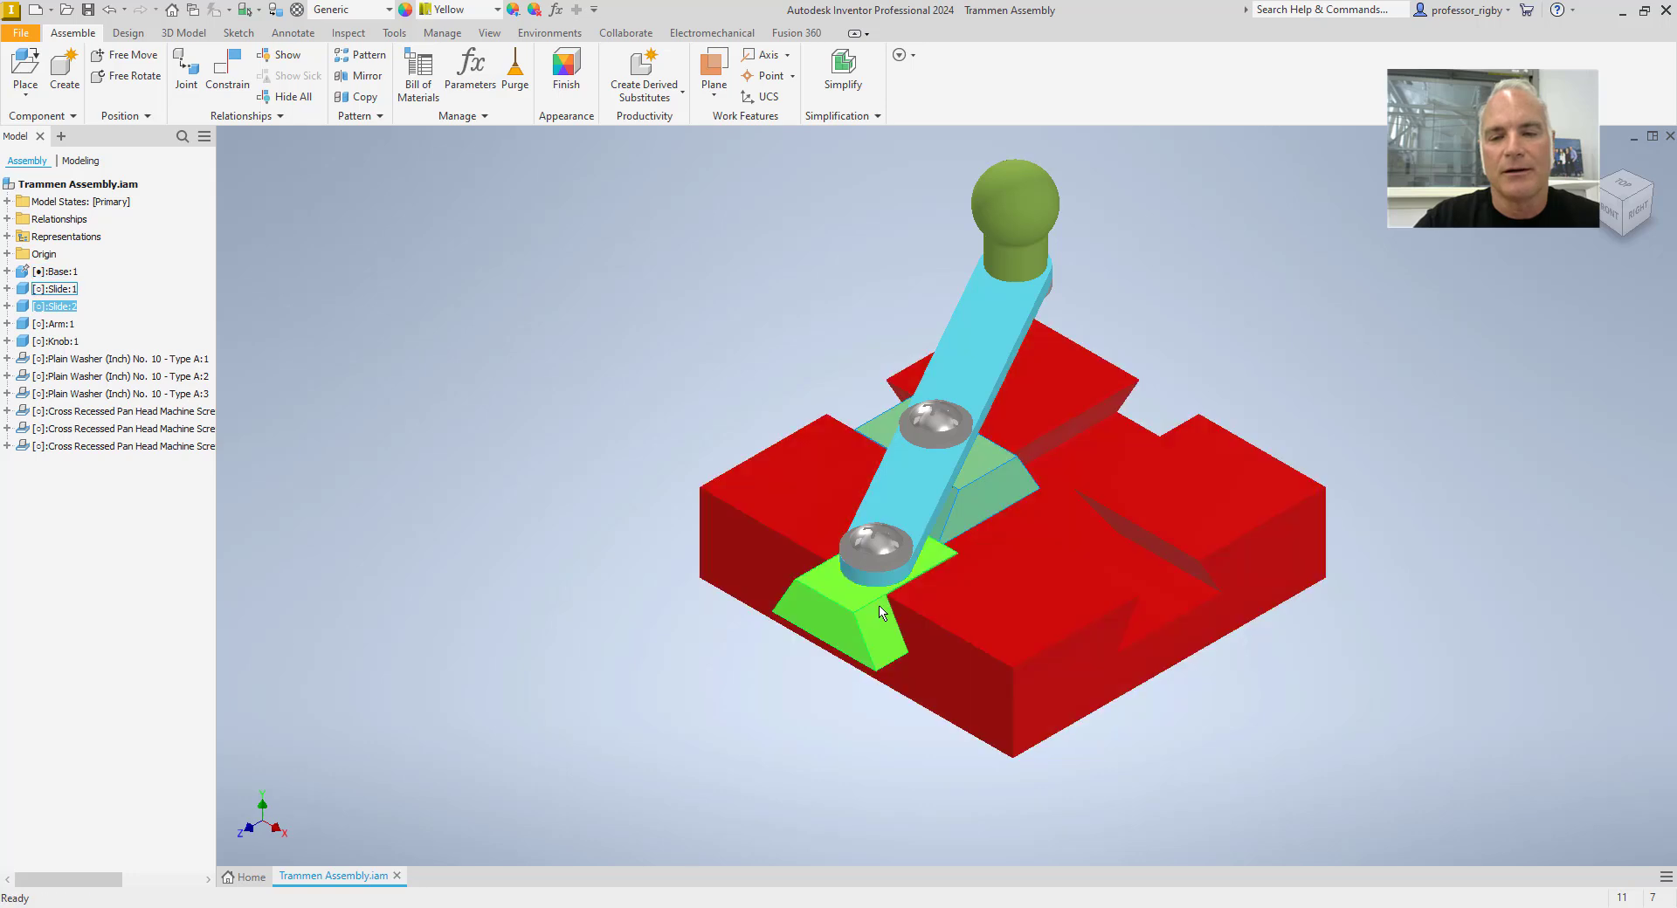
drag(881, 613, 1064, 476)
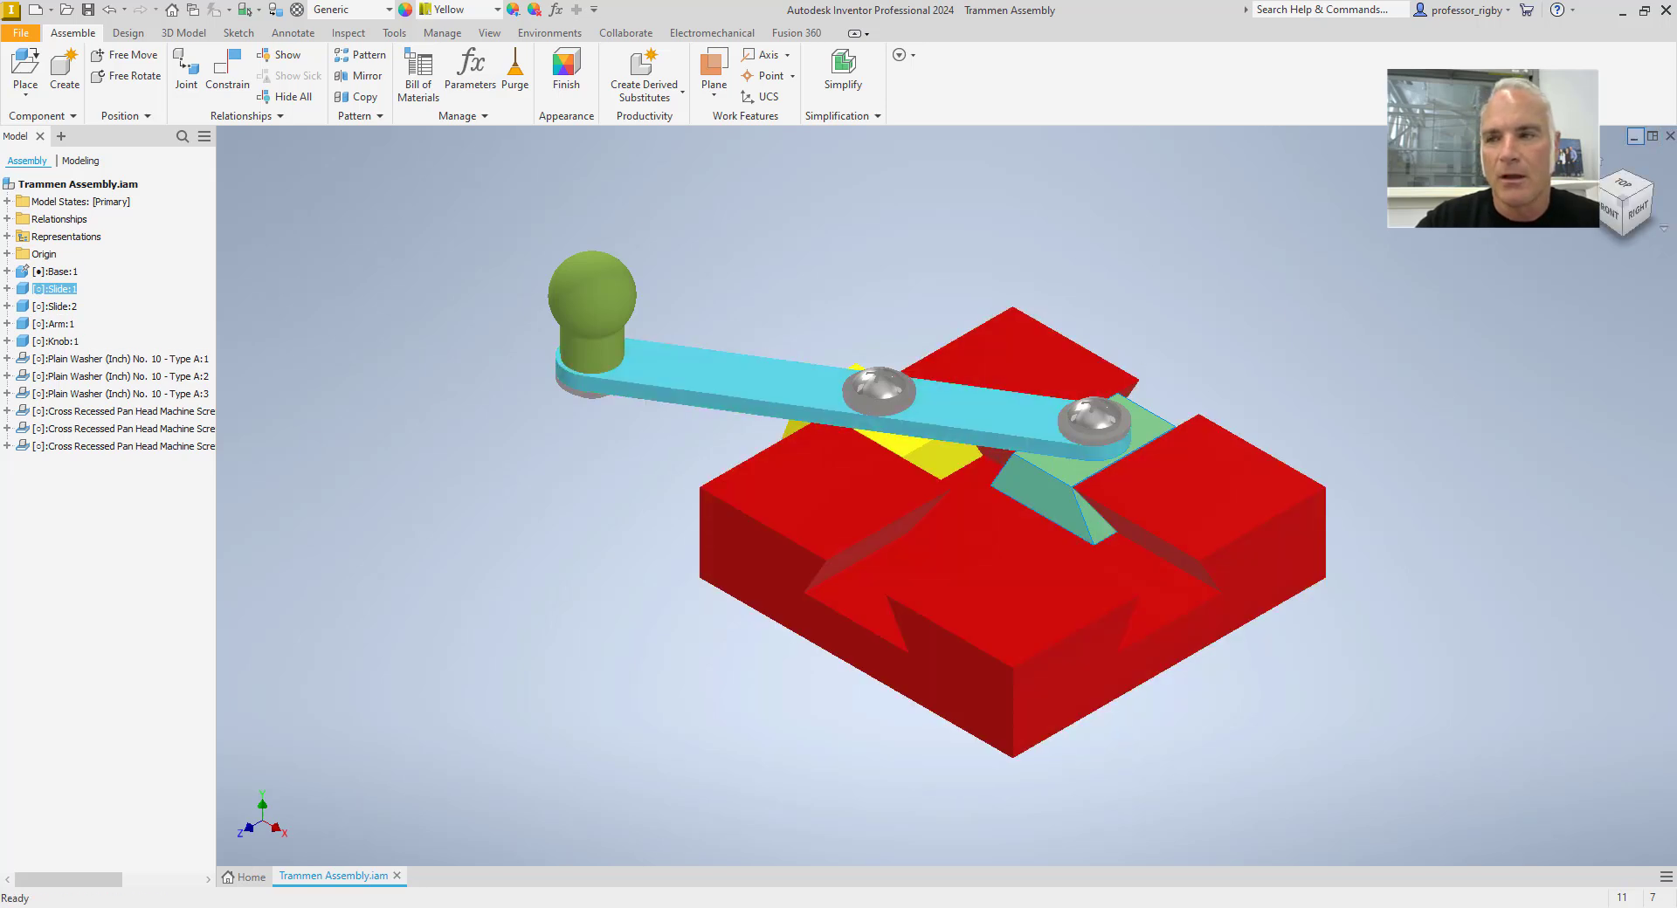
Step: Close the Trammen Assembly without saving and create a new assembly from the Standard.iam template
click(1669, 135)
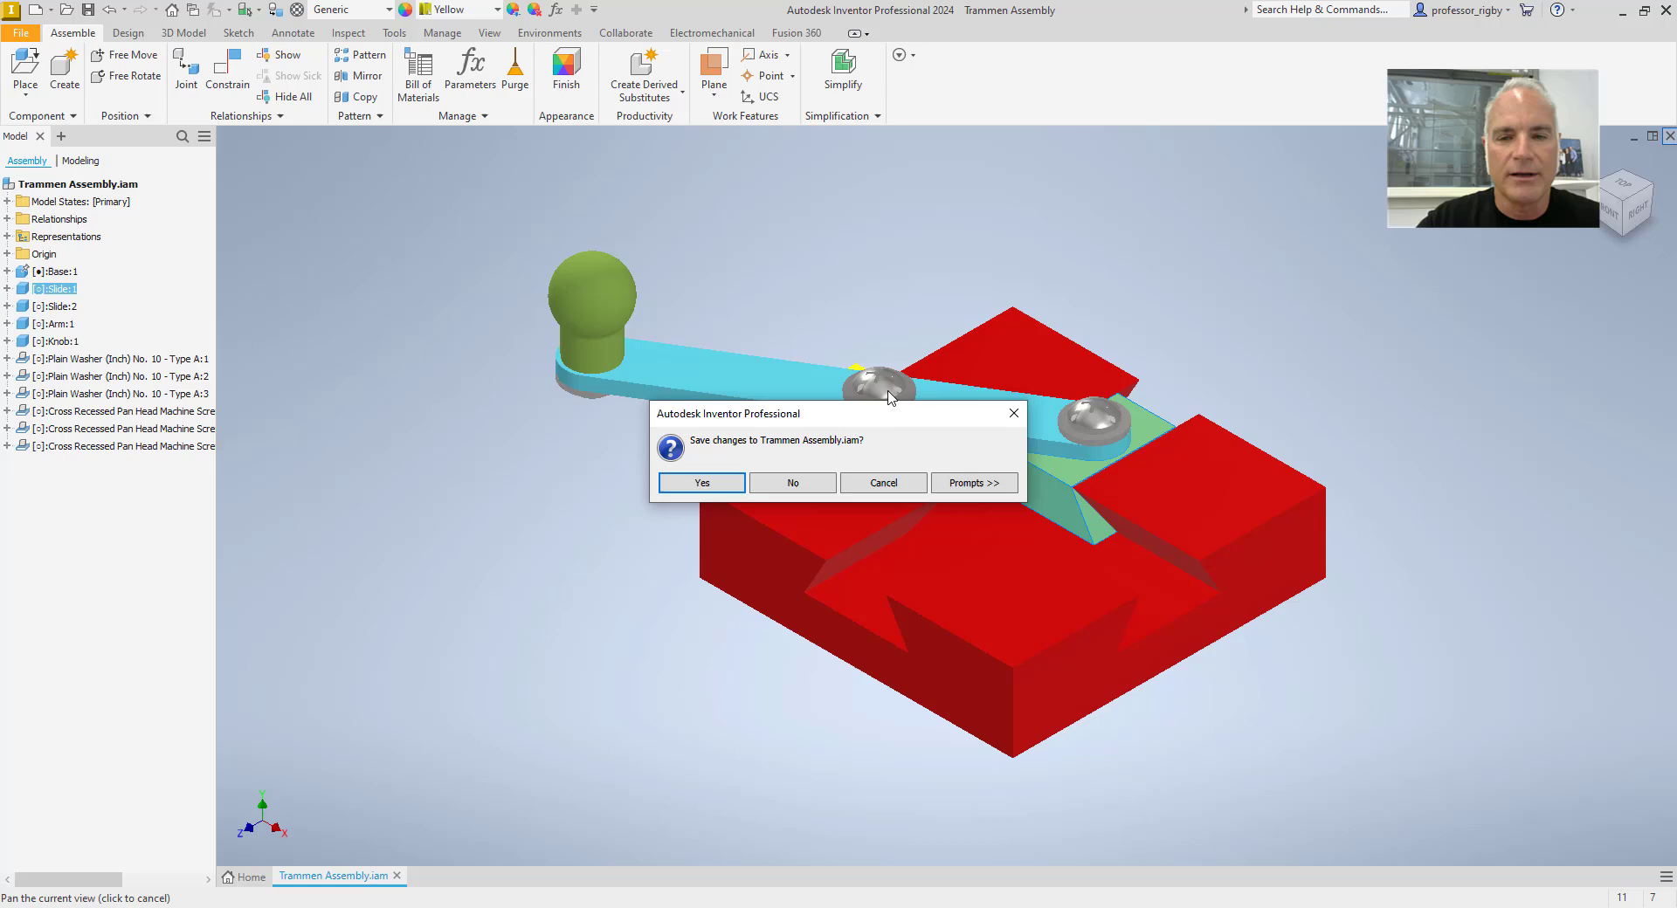
click(791, 483)
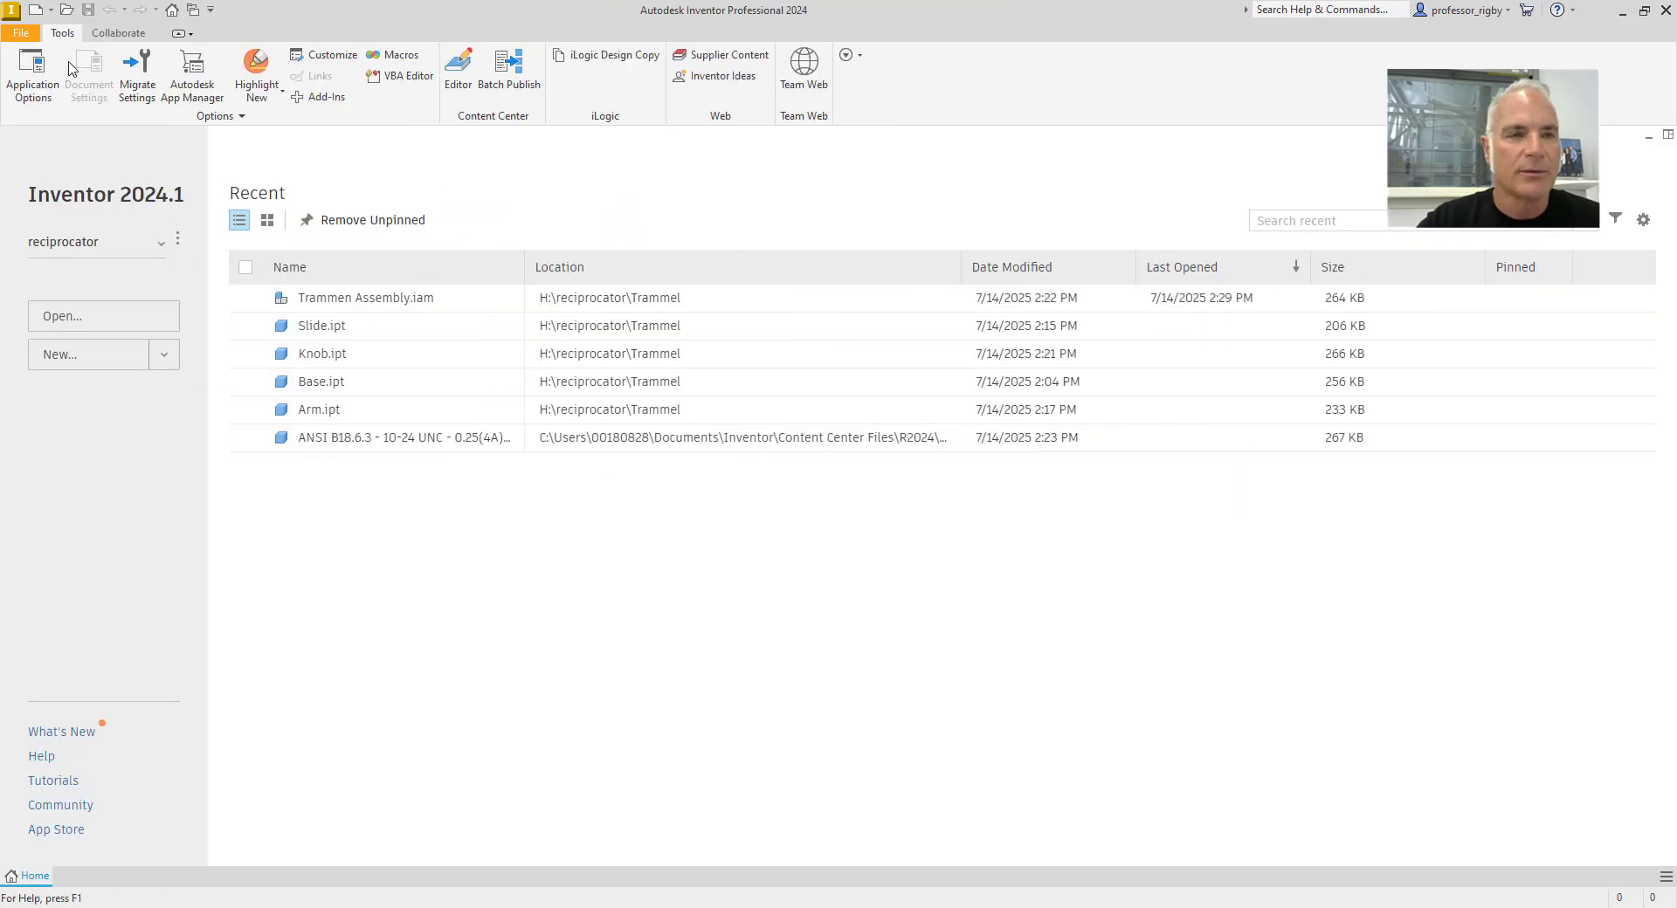
click(35, 10)
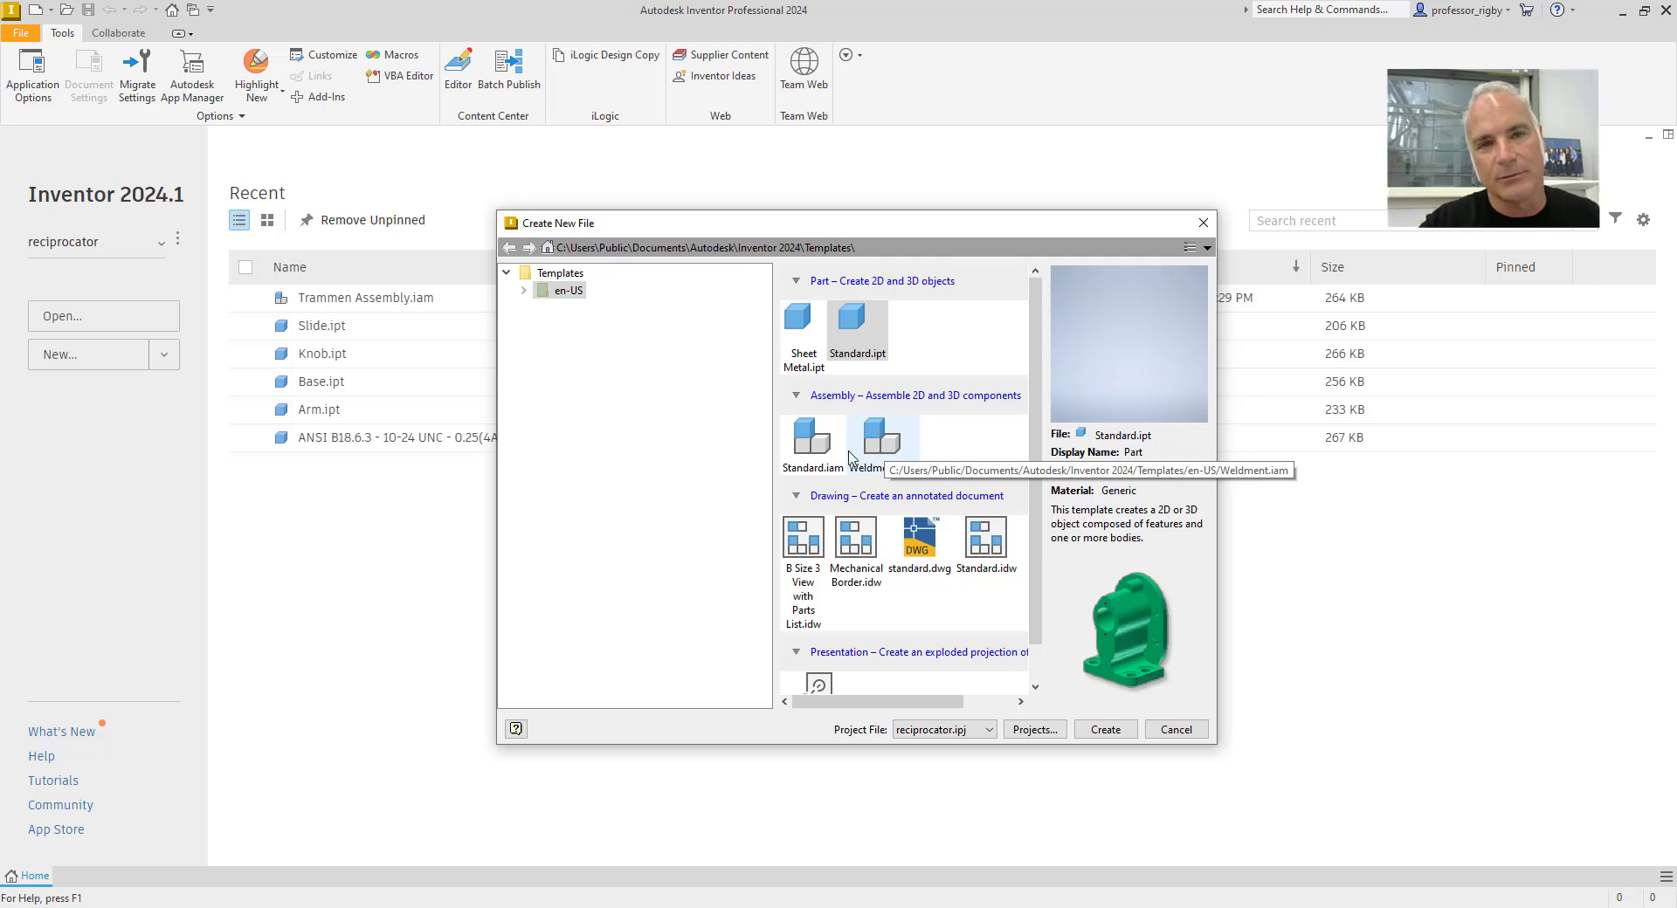
click(796, 456)
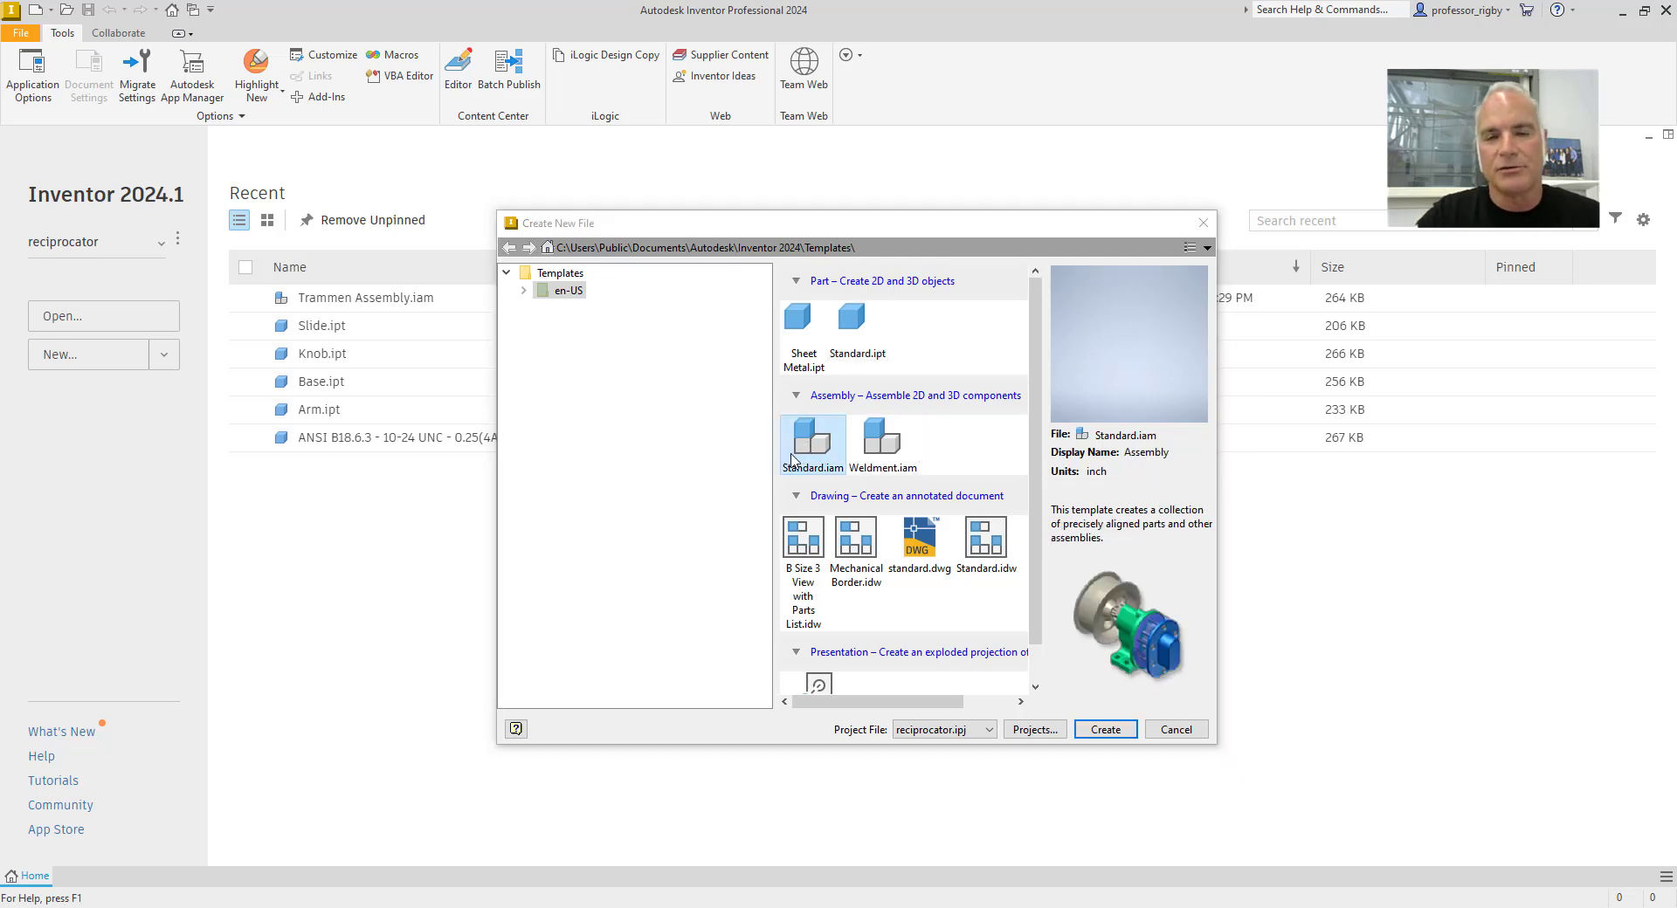
click(1112, 733)
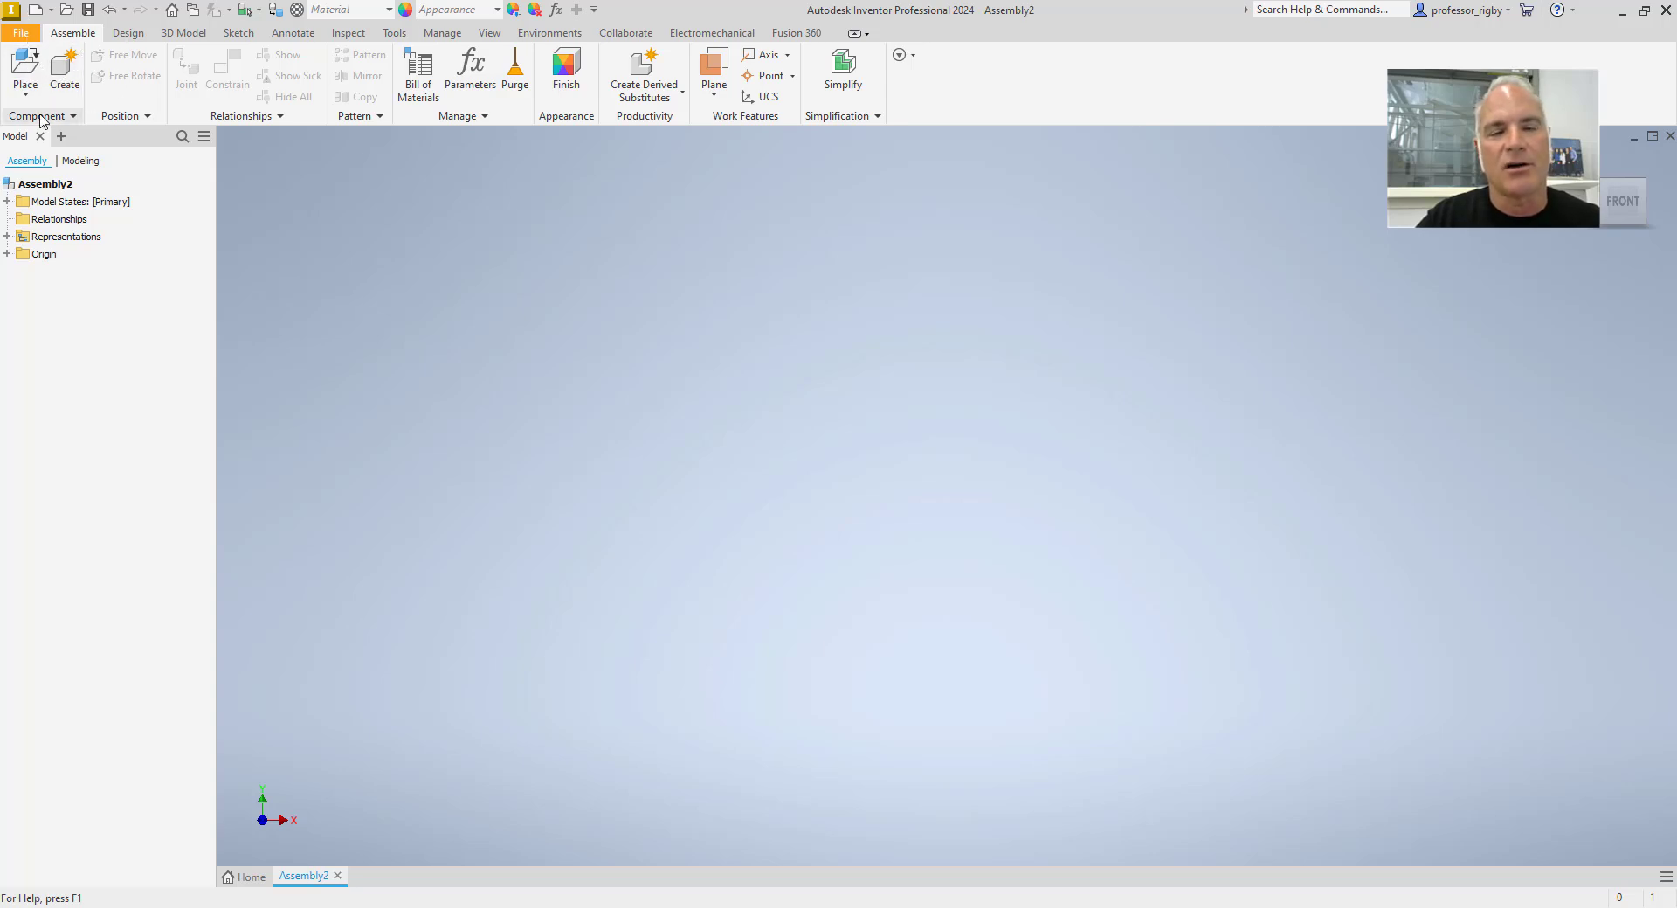
Step: Place one instance of the Base part from the Trammel folder, grounded at the assembly origin
click(24, 70)
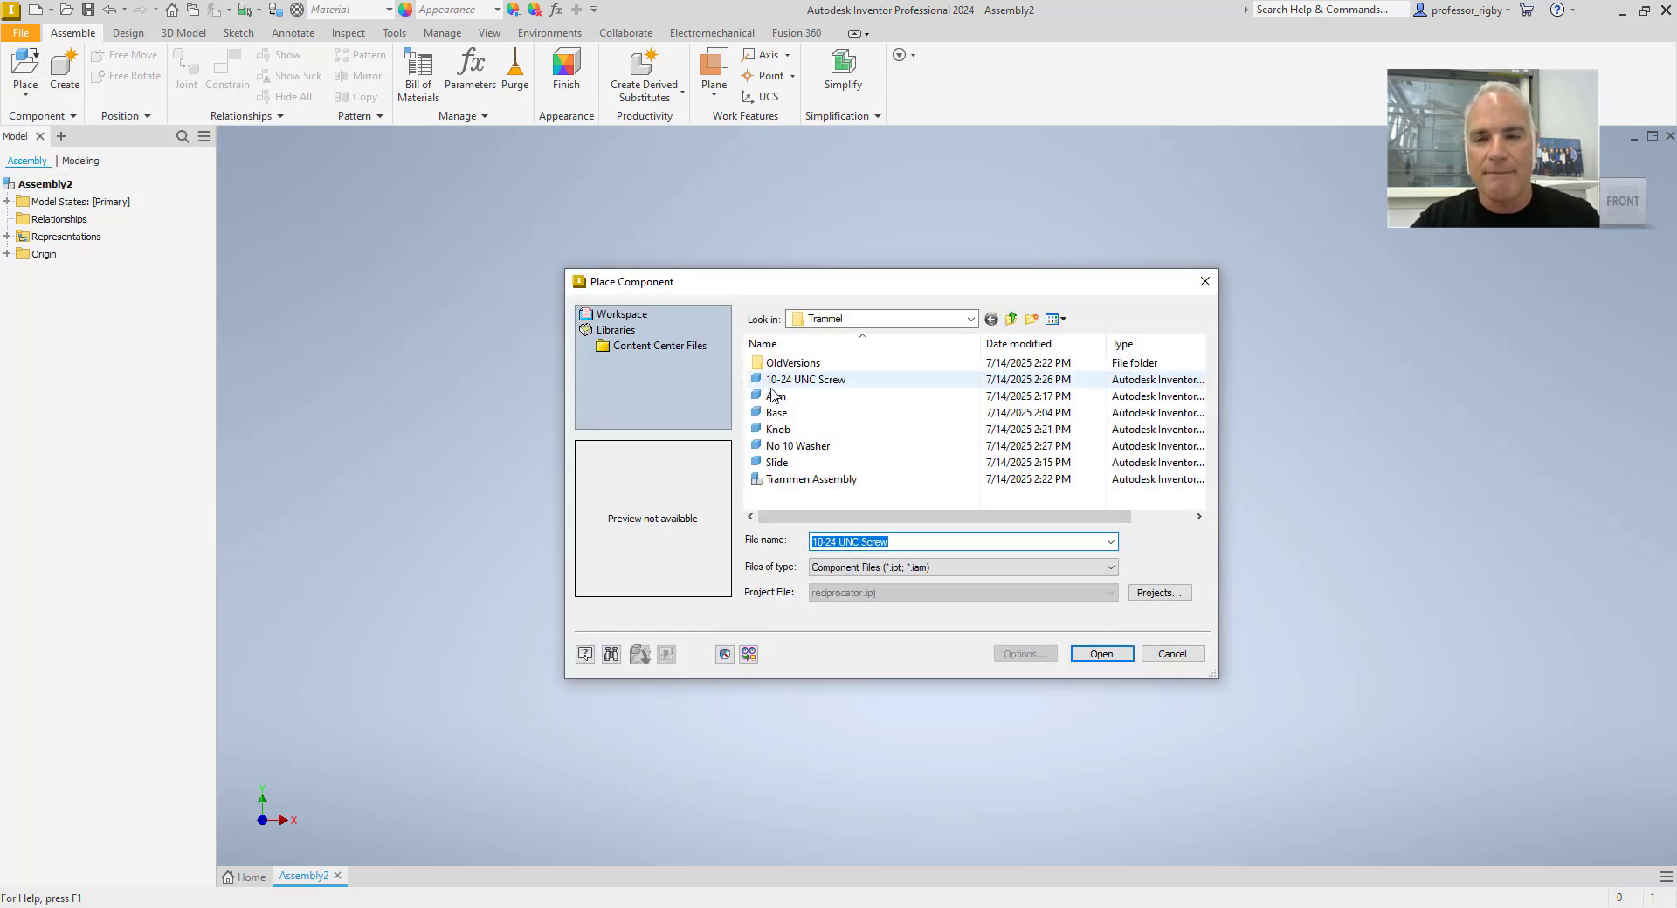
click(777, 414)
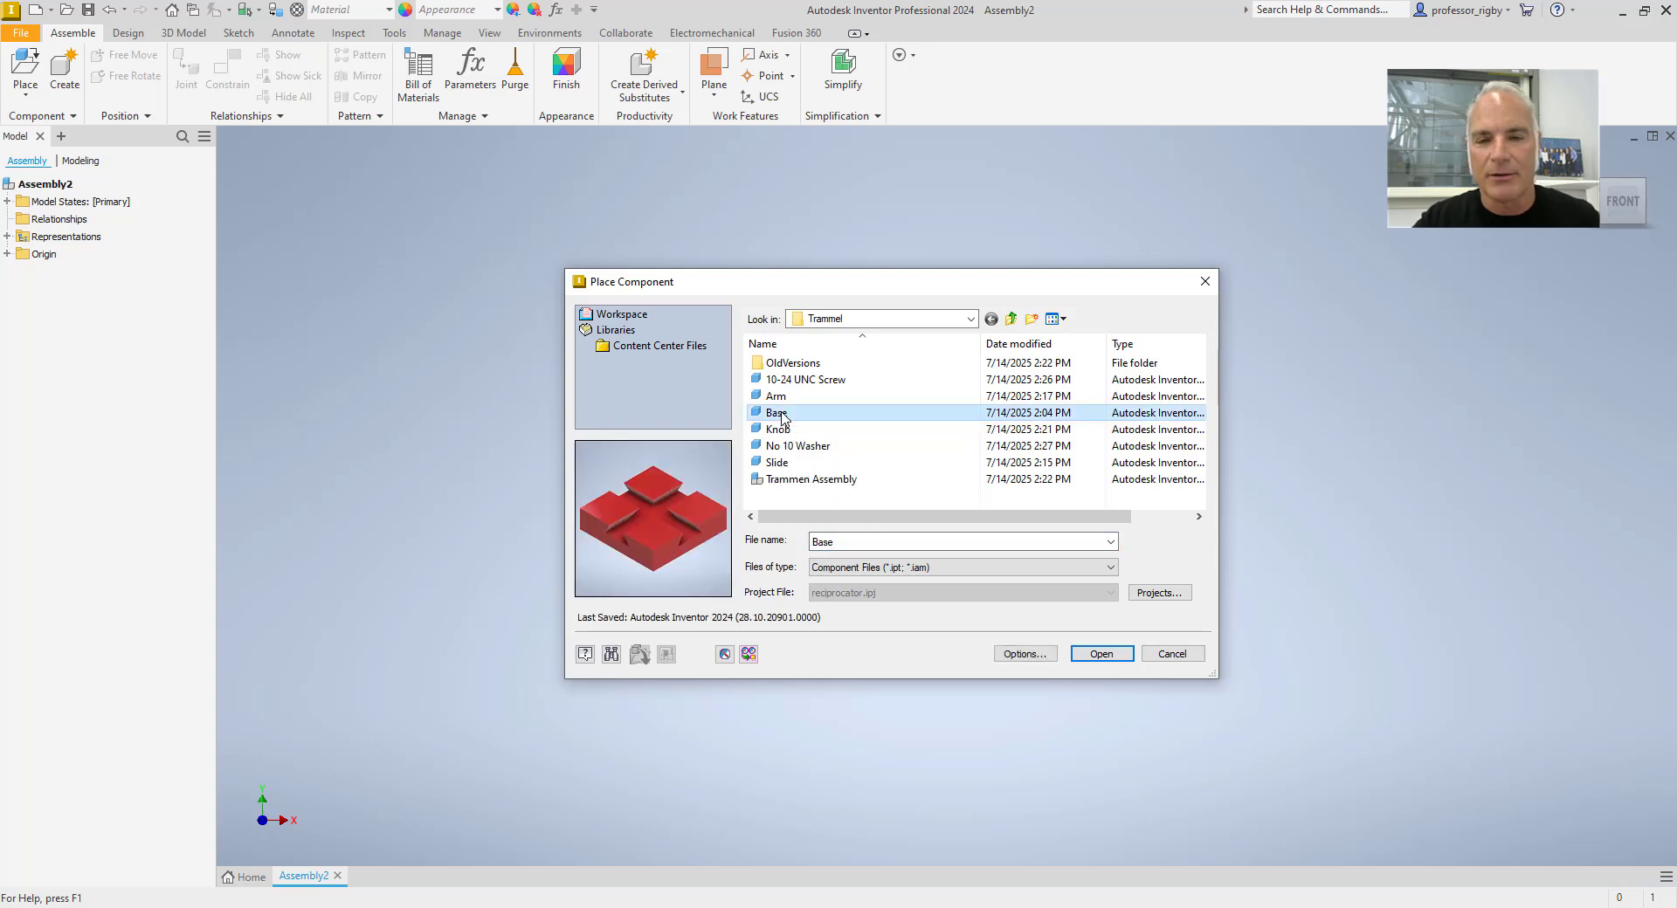
click(1101, 654)
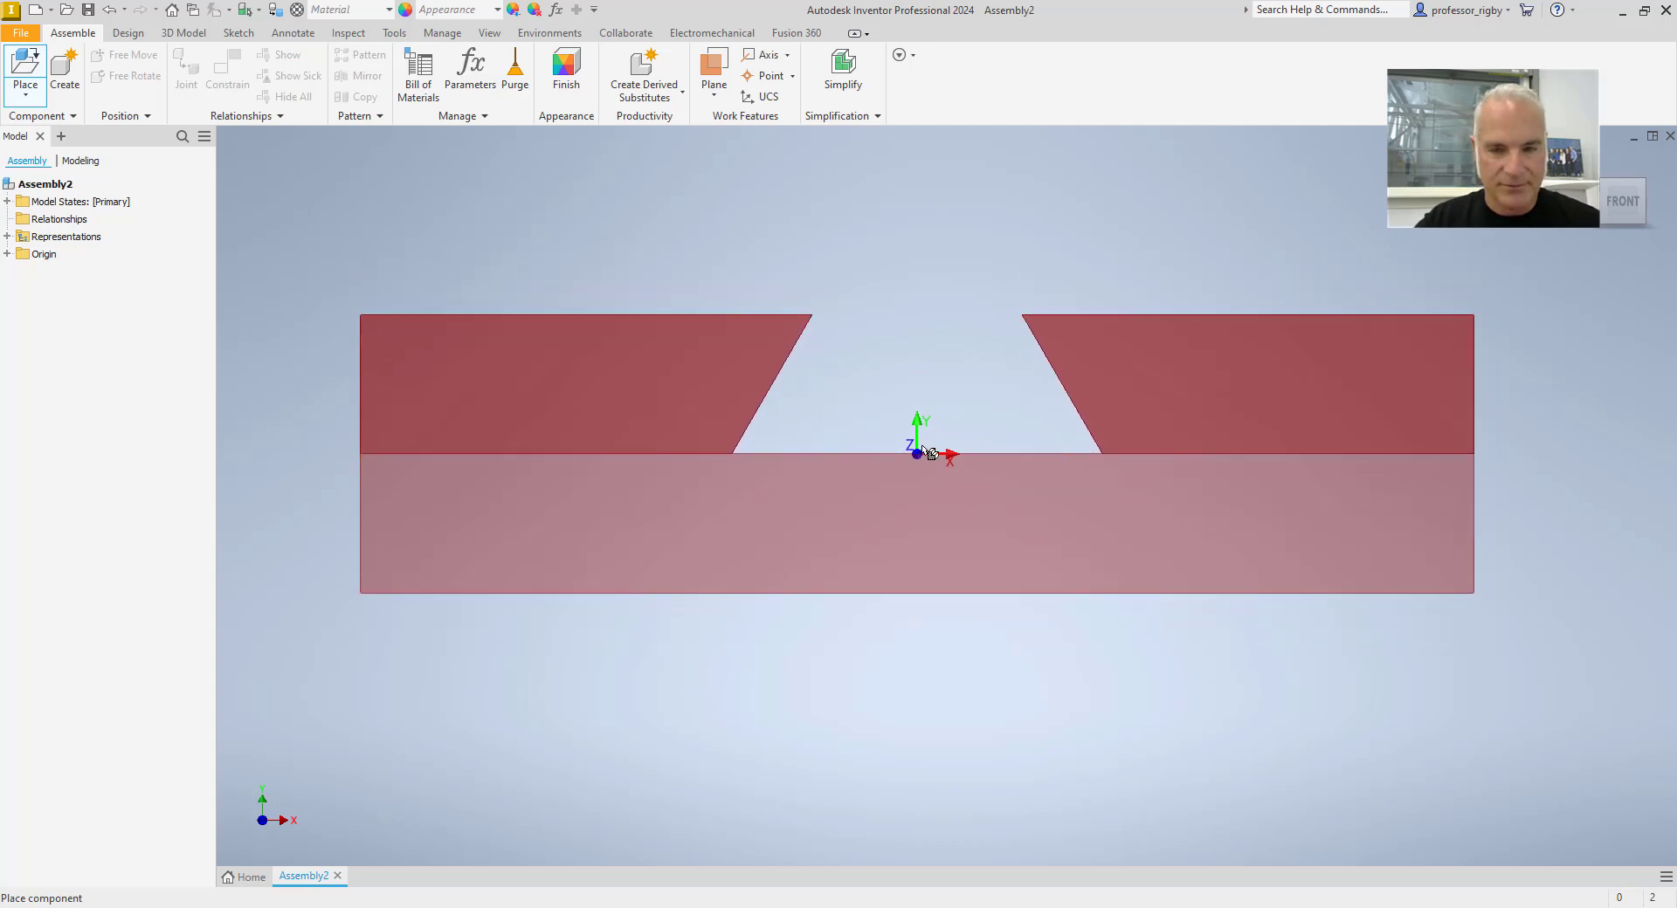
key(F6)
scroll(930, 426, down, 5)
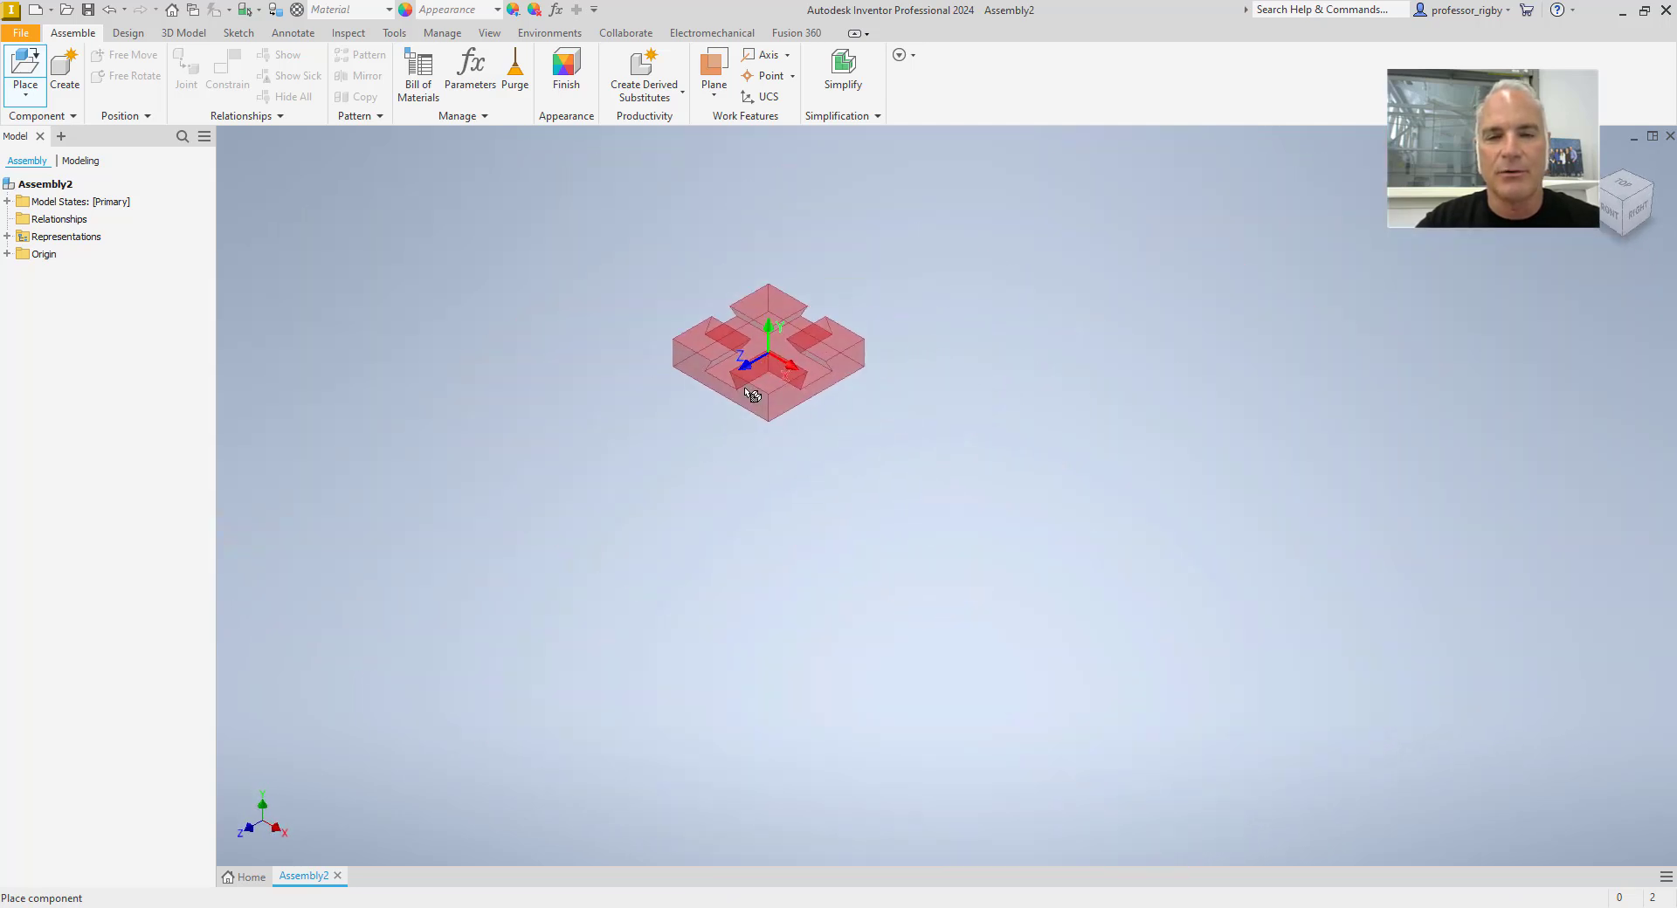
scroll(743, 412, up, 3)
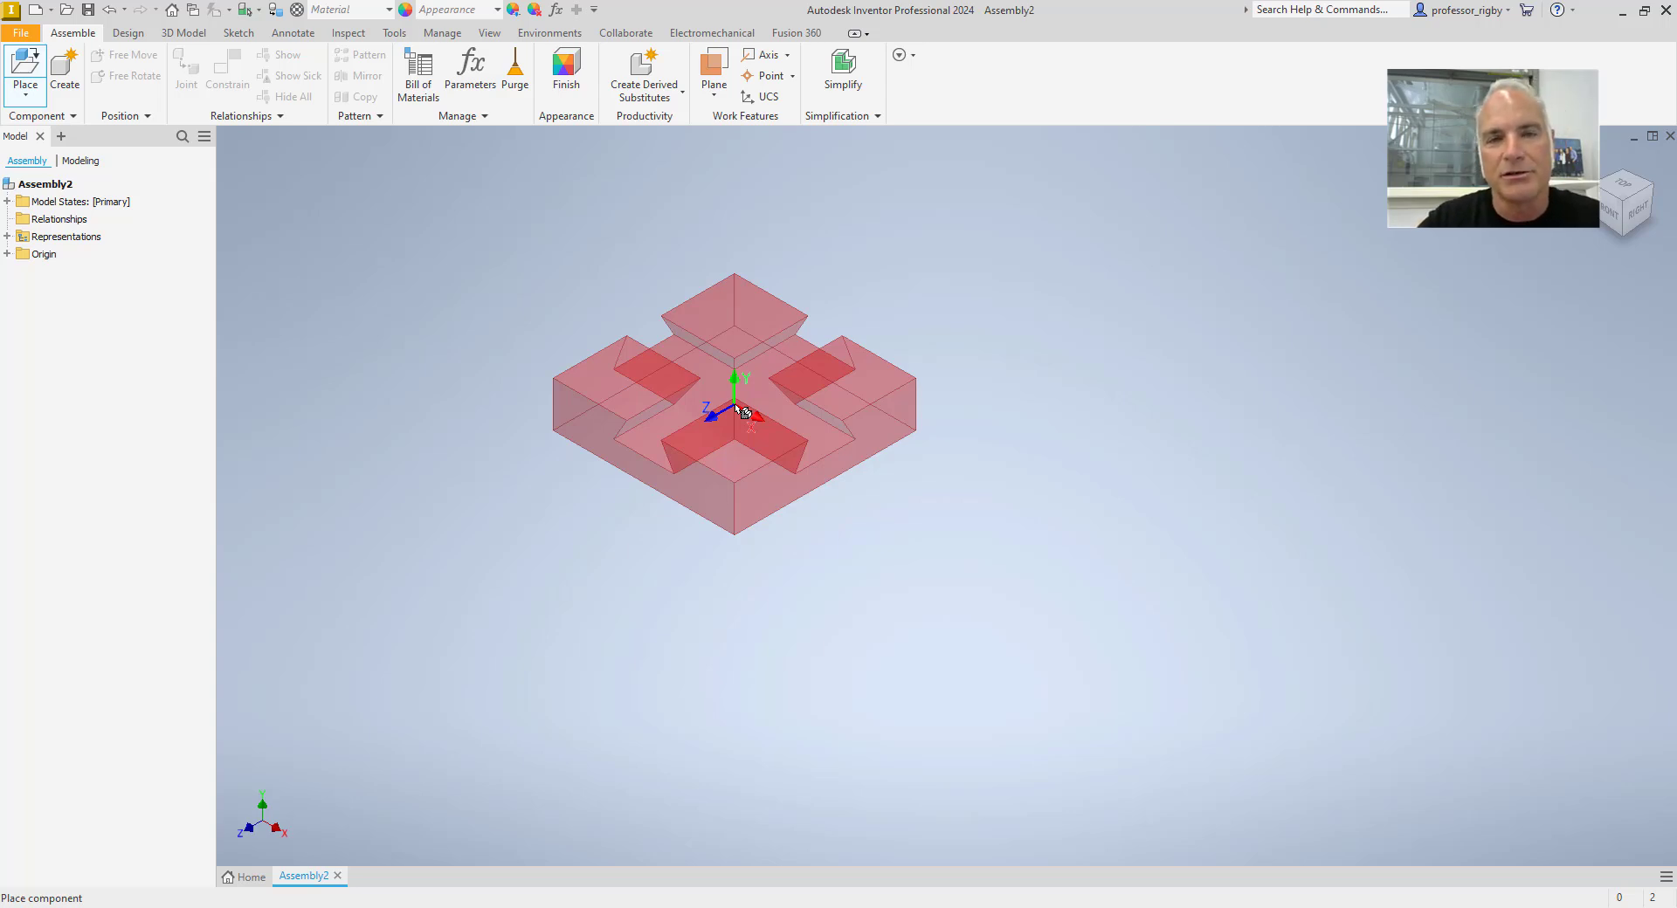
right_click(697, 380)
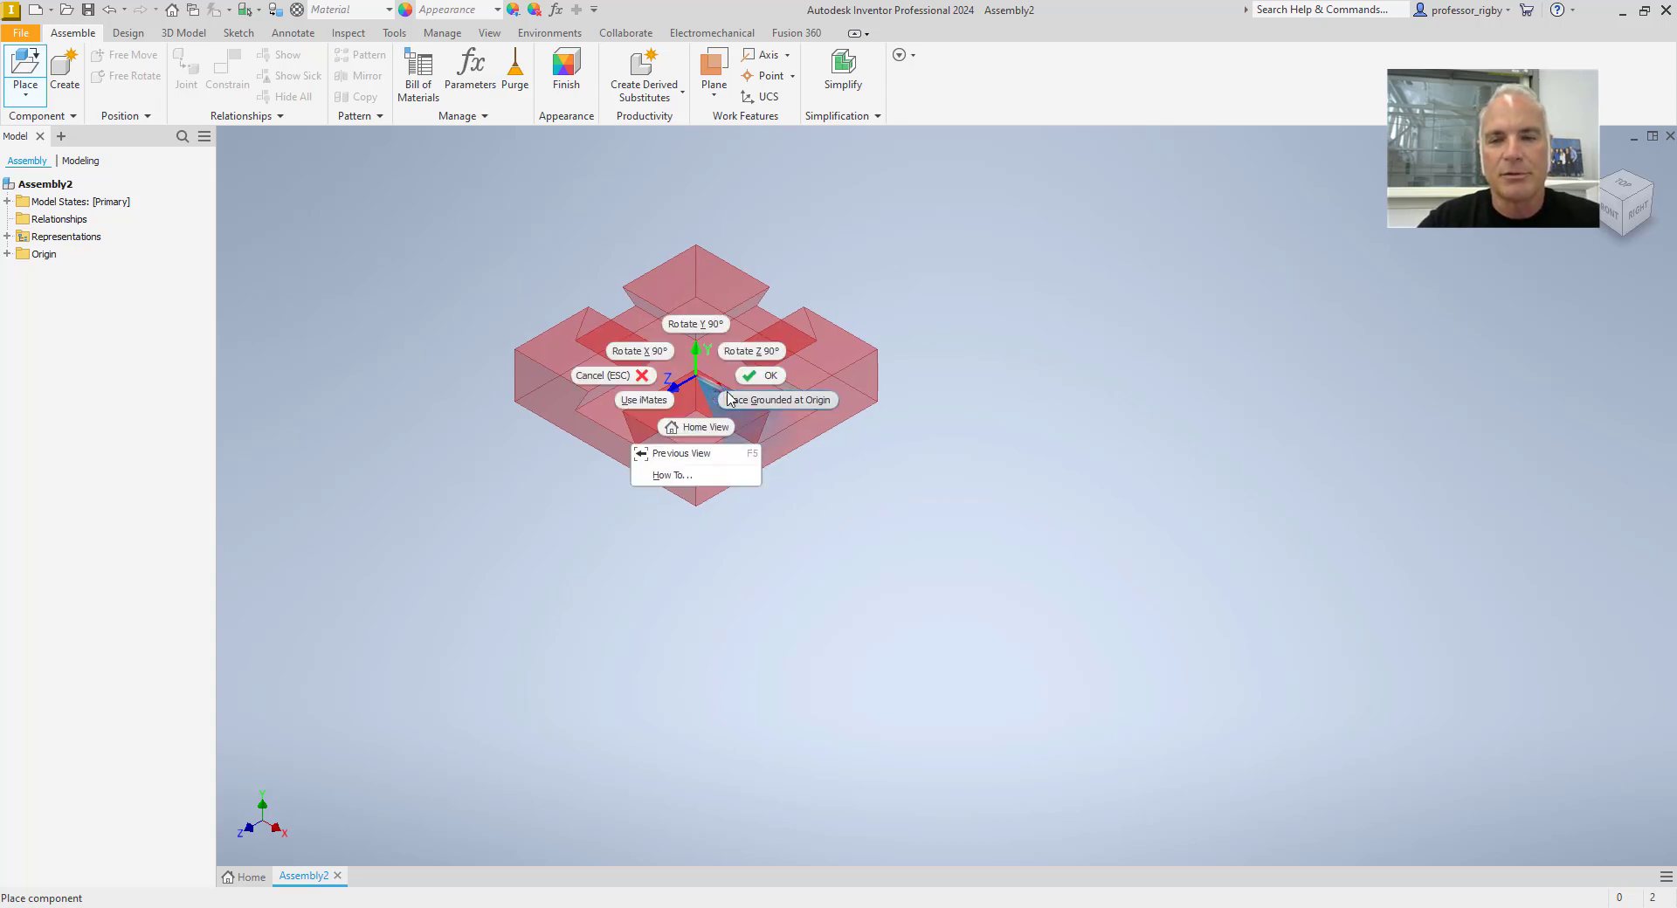
click(729, 400)
scroll(786, 417, down, 3)
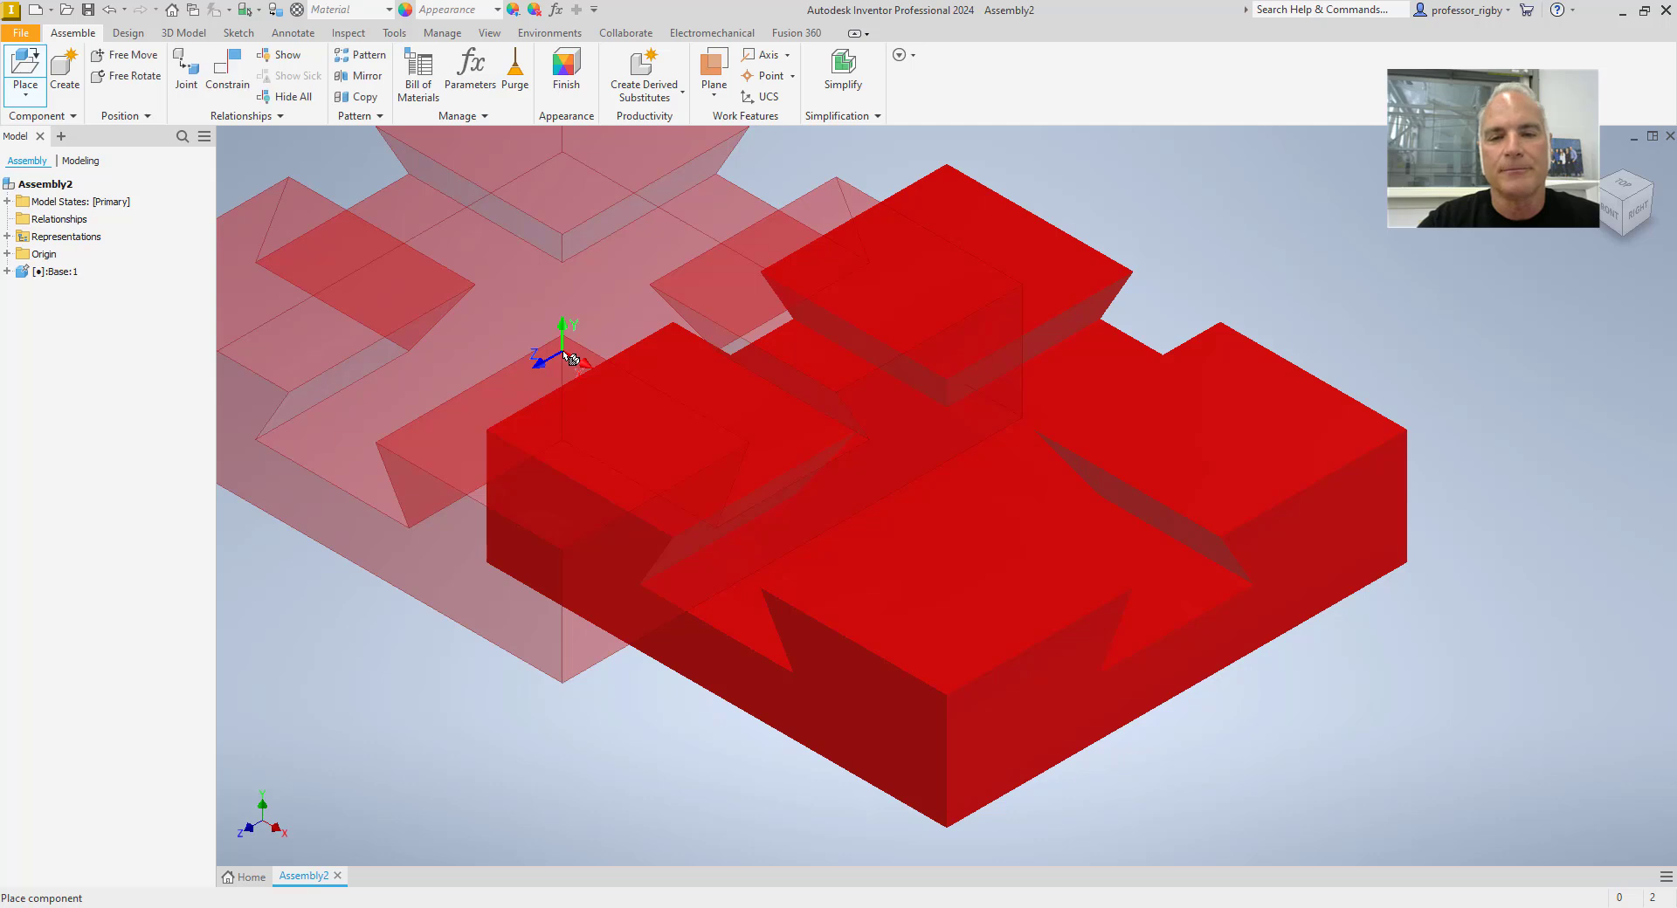
scroll(614, 337, up, 3)
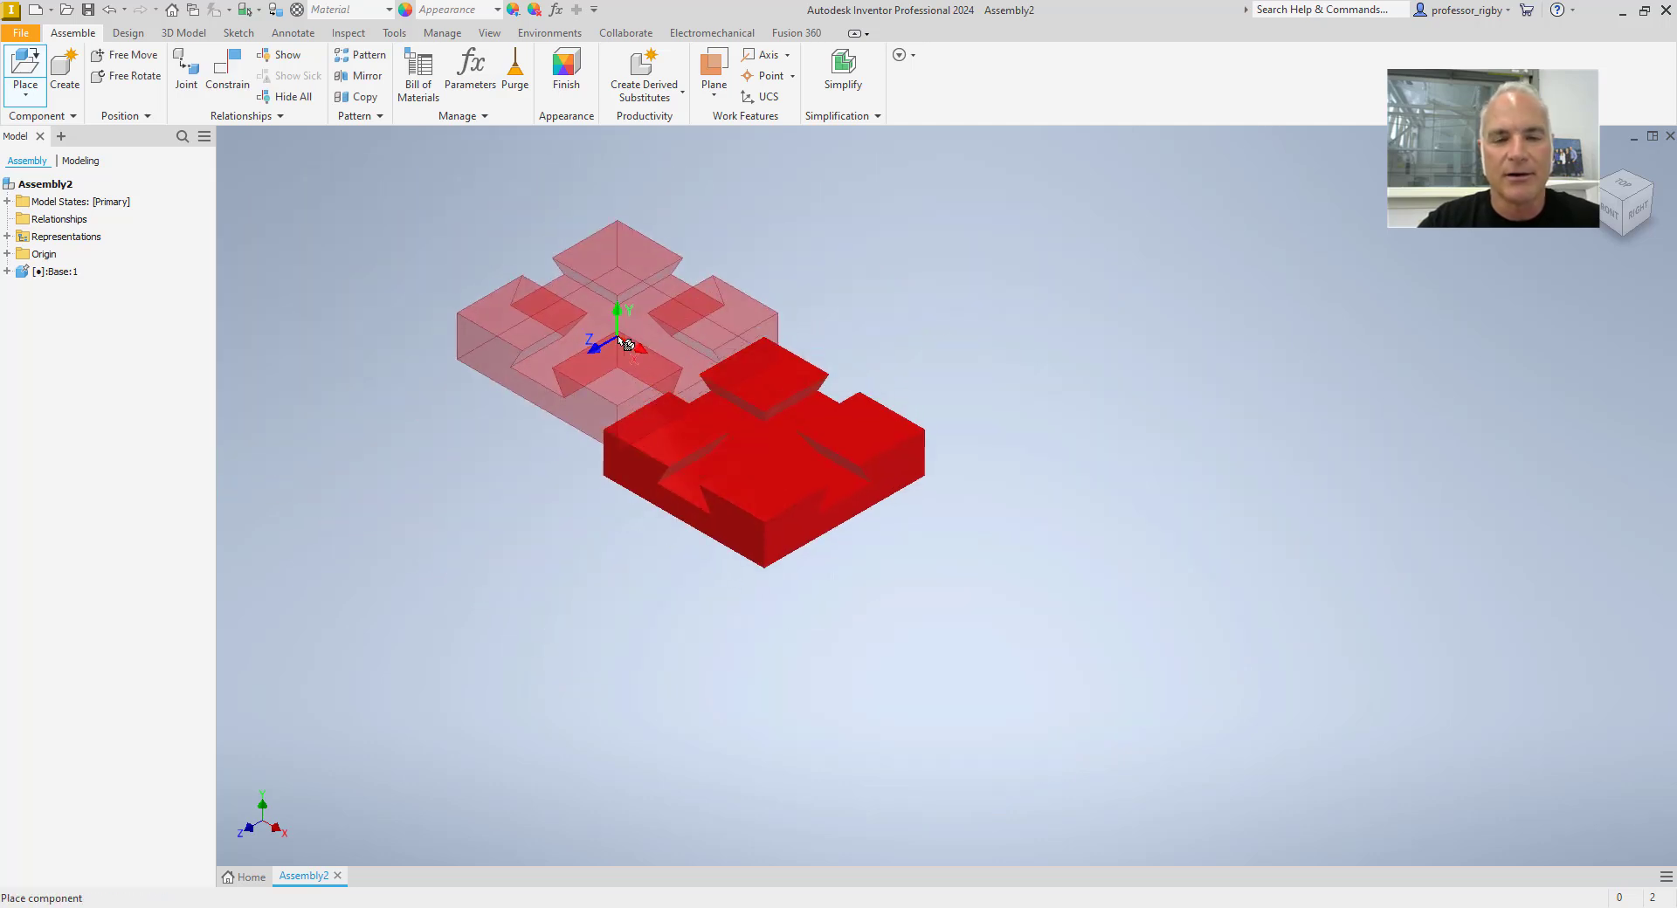
key(Escape)
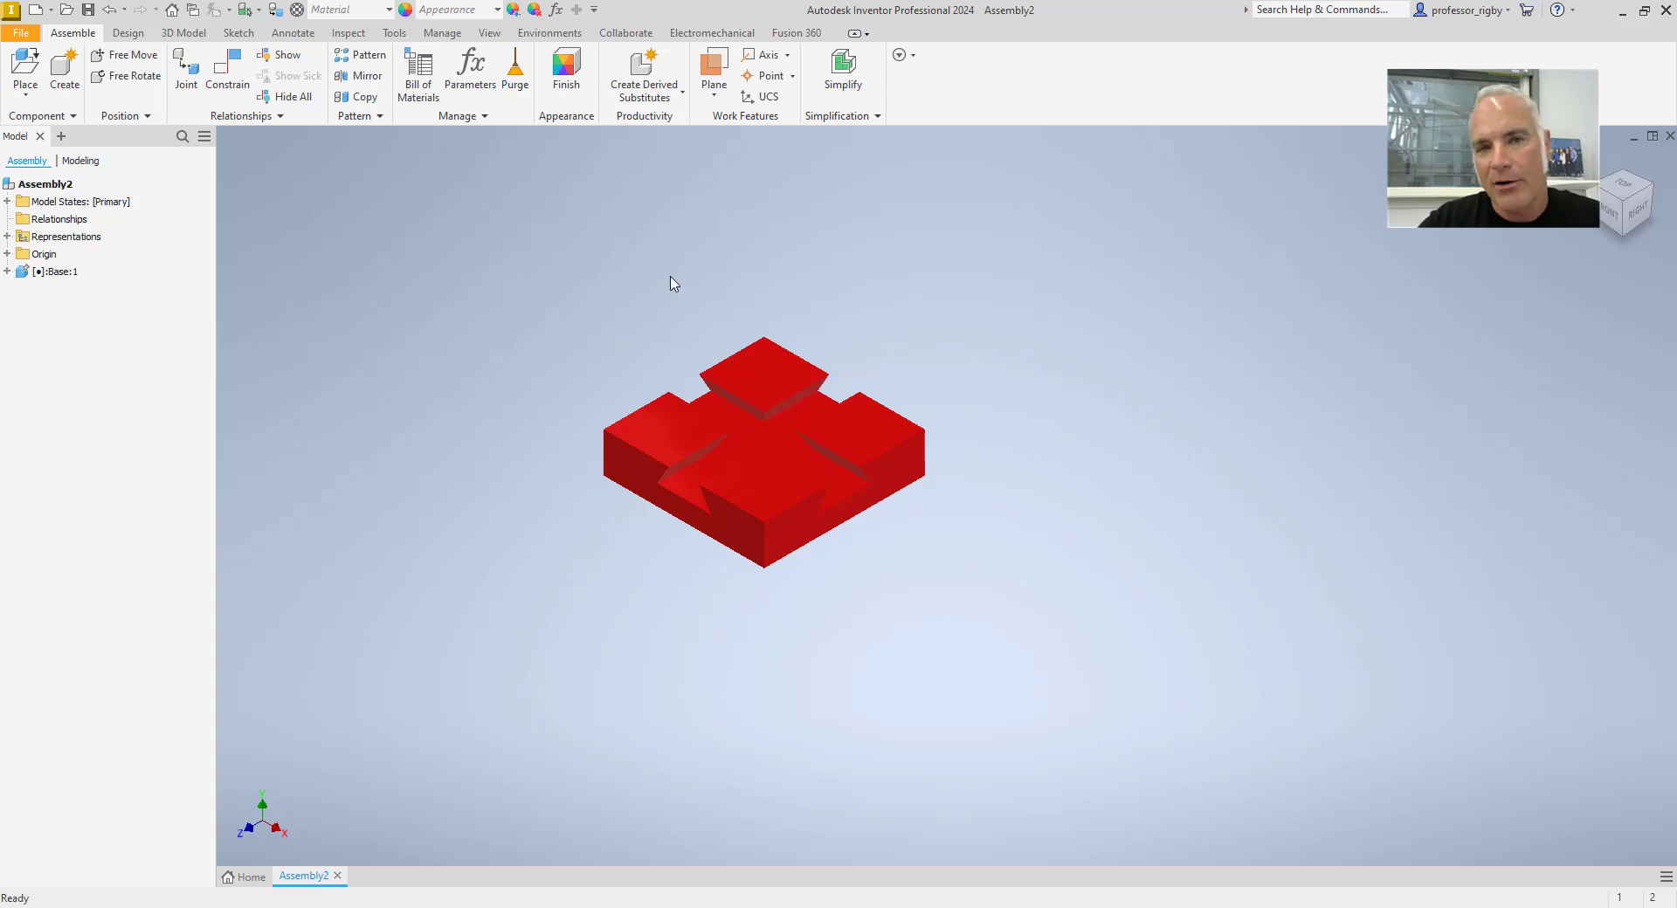
Step: Try to move the Base component in the graphics area to check that it is grounded
click(753, 367)
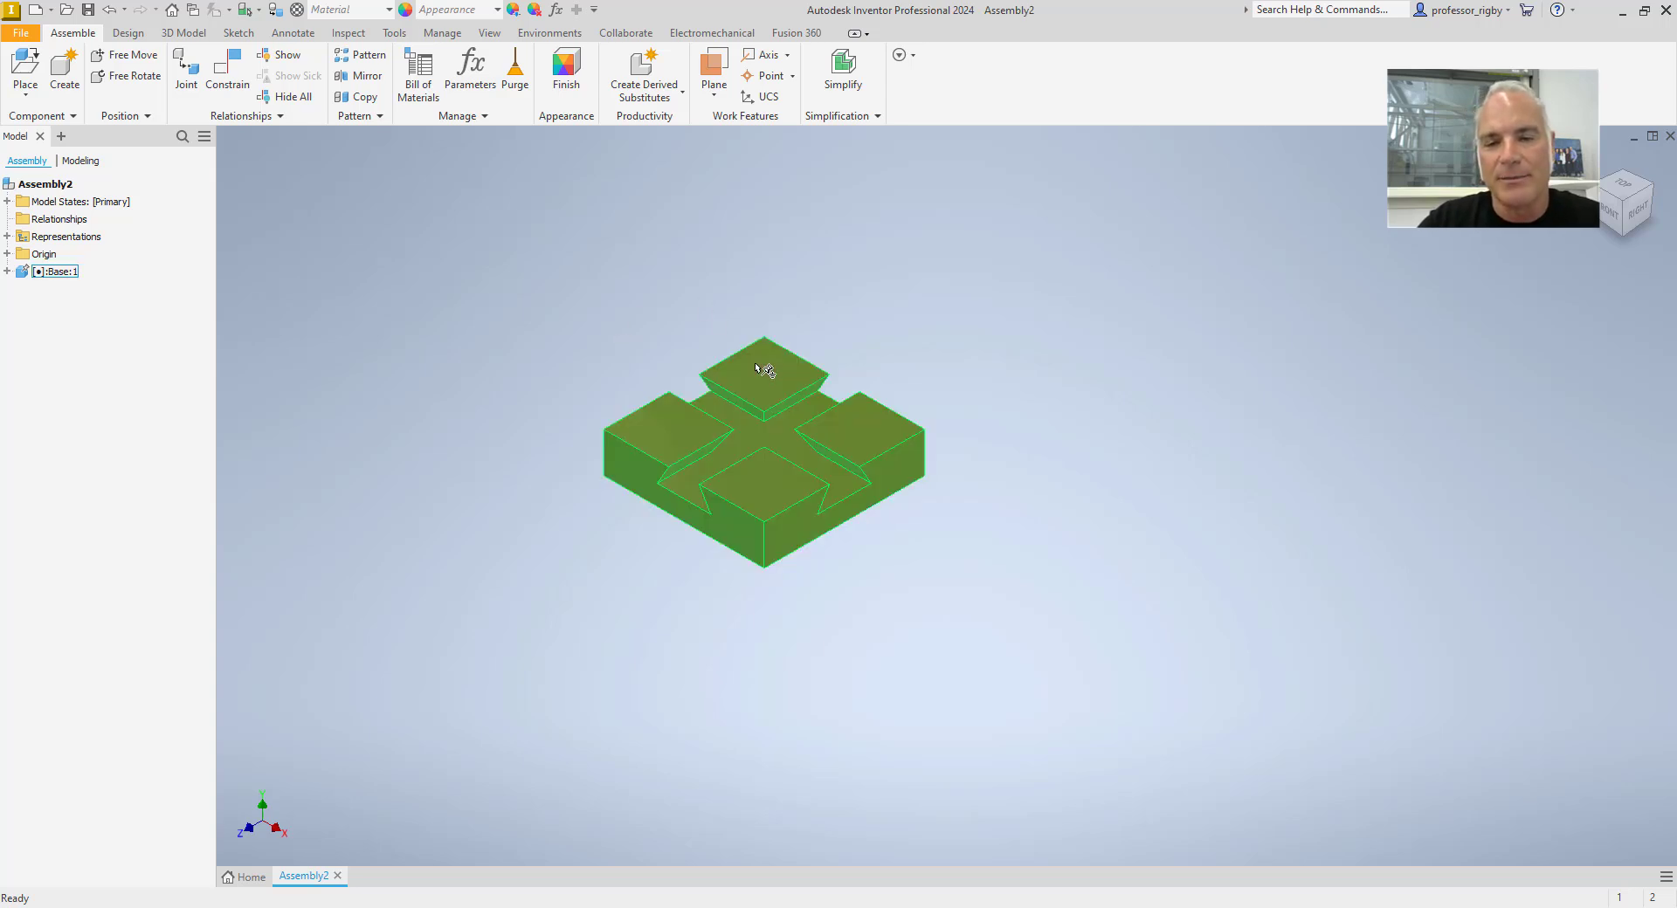
click(747, 325)
click(756, 368)
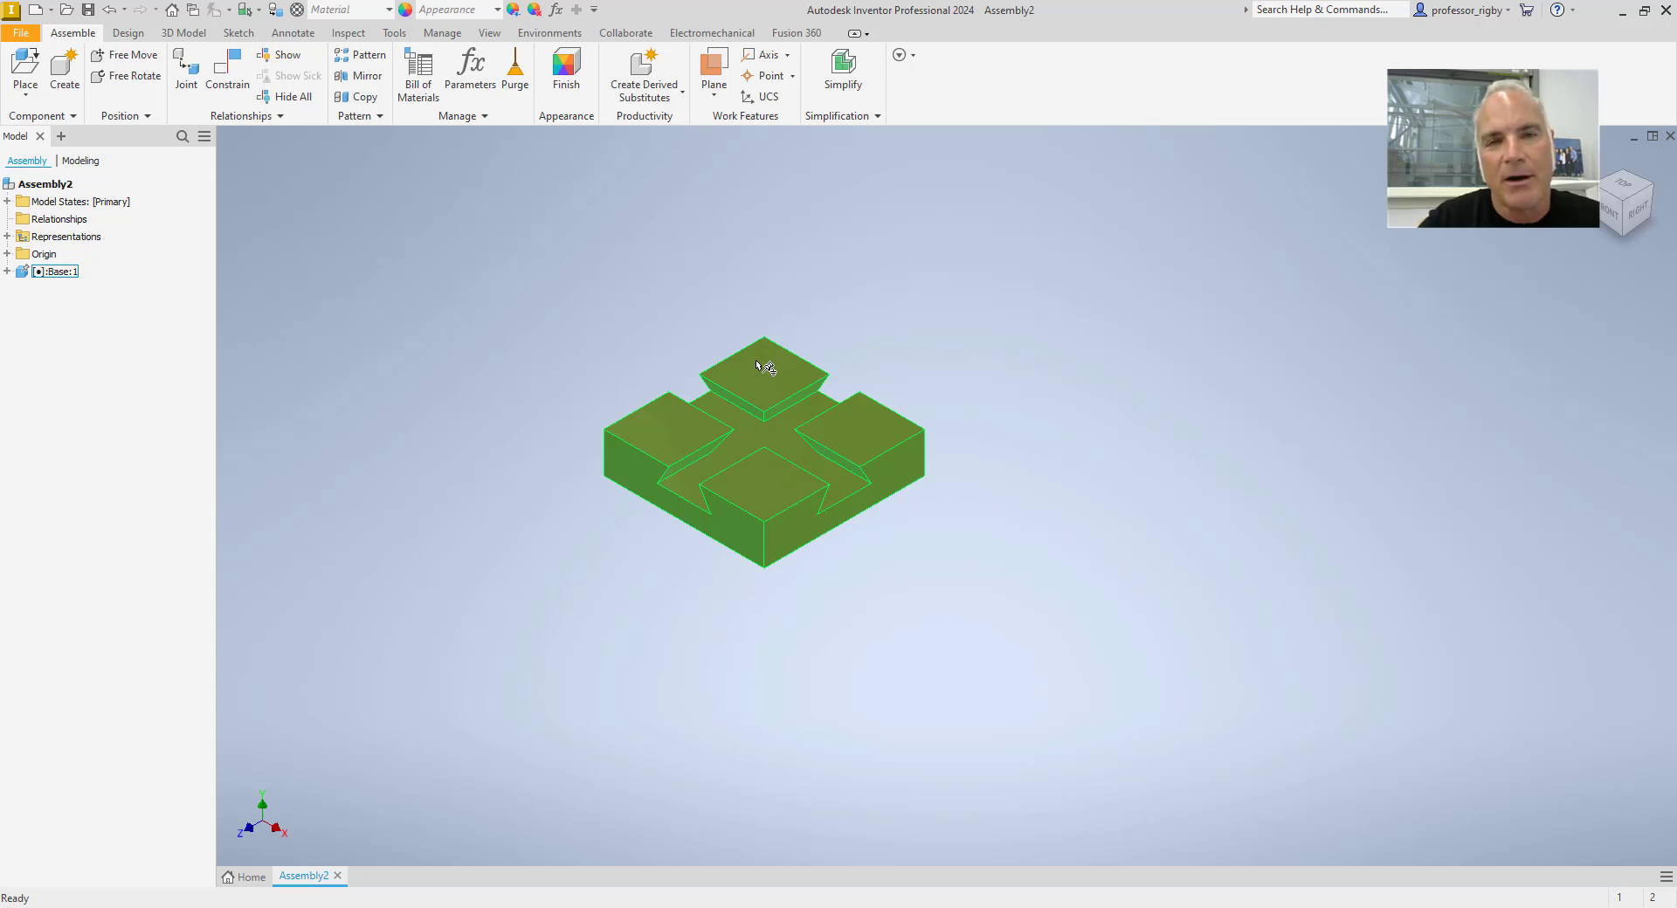
drag(758, 365, 779, 378)
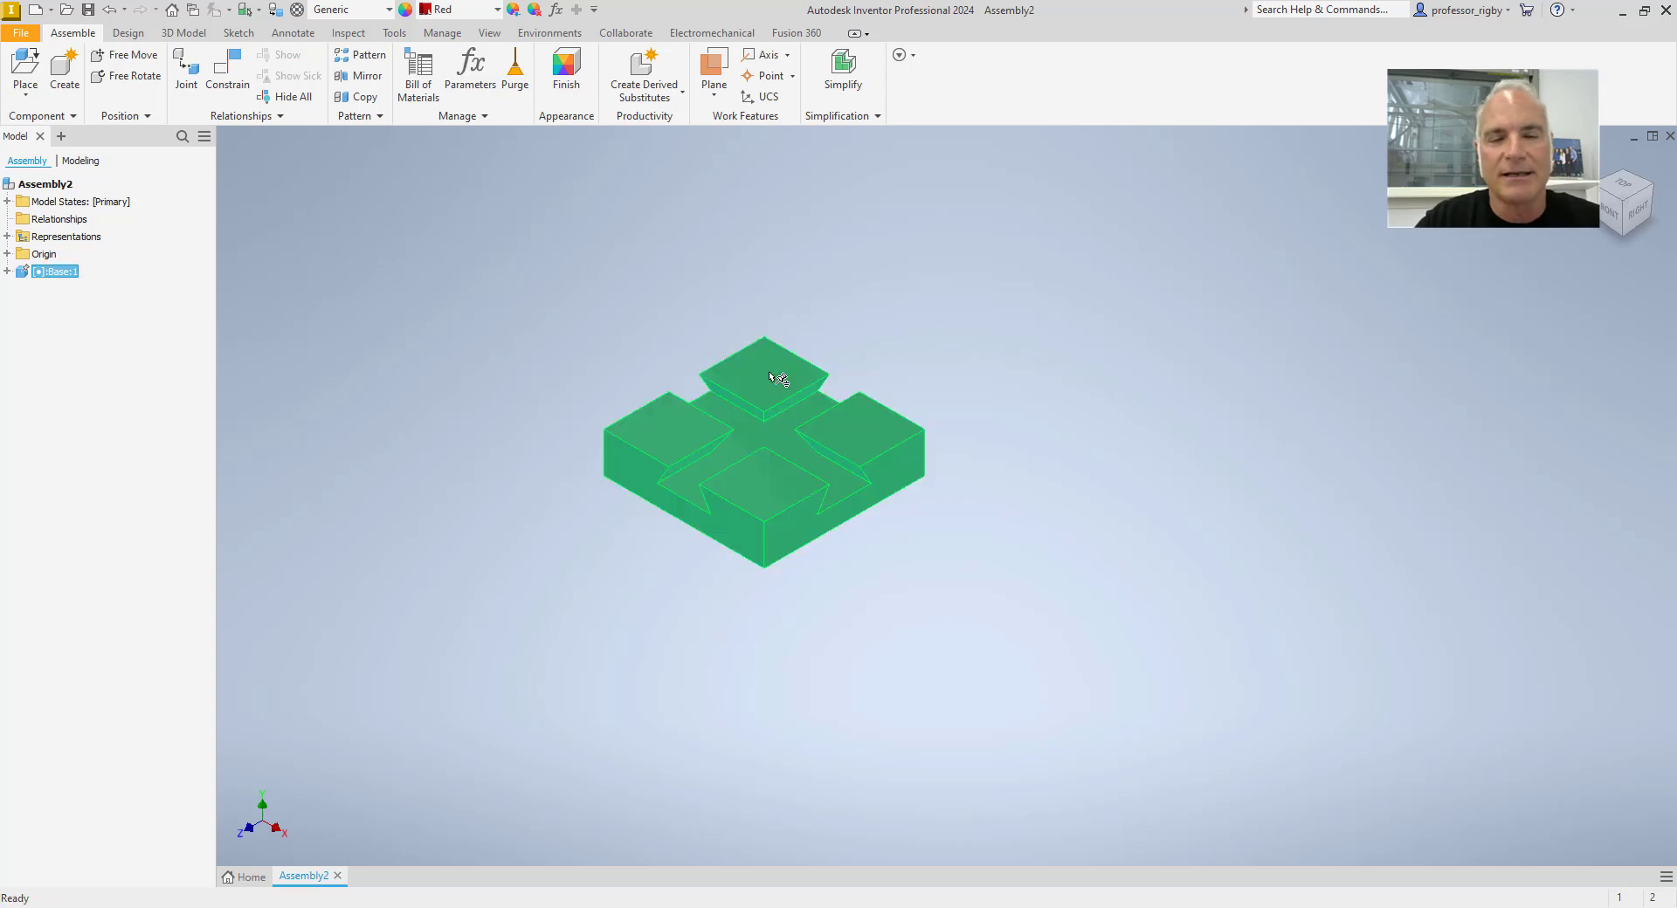
scroll(768, 375, down, 5)
scroll(777, 384, up, 6)
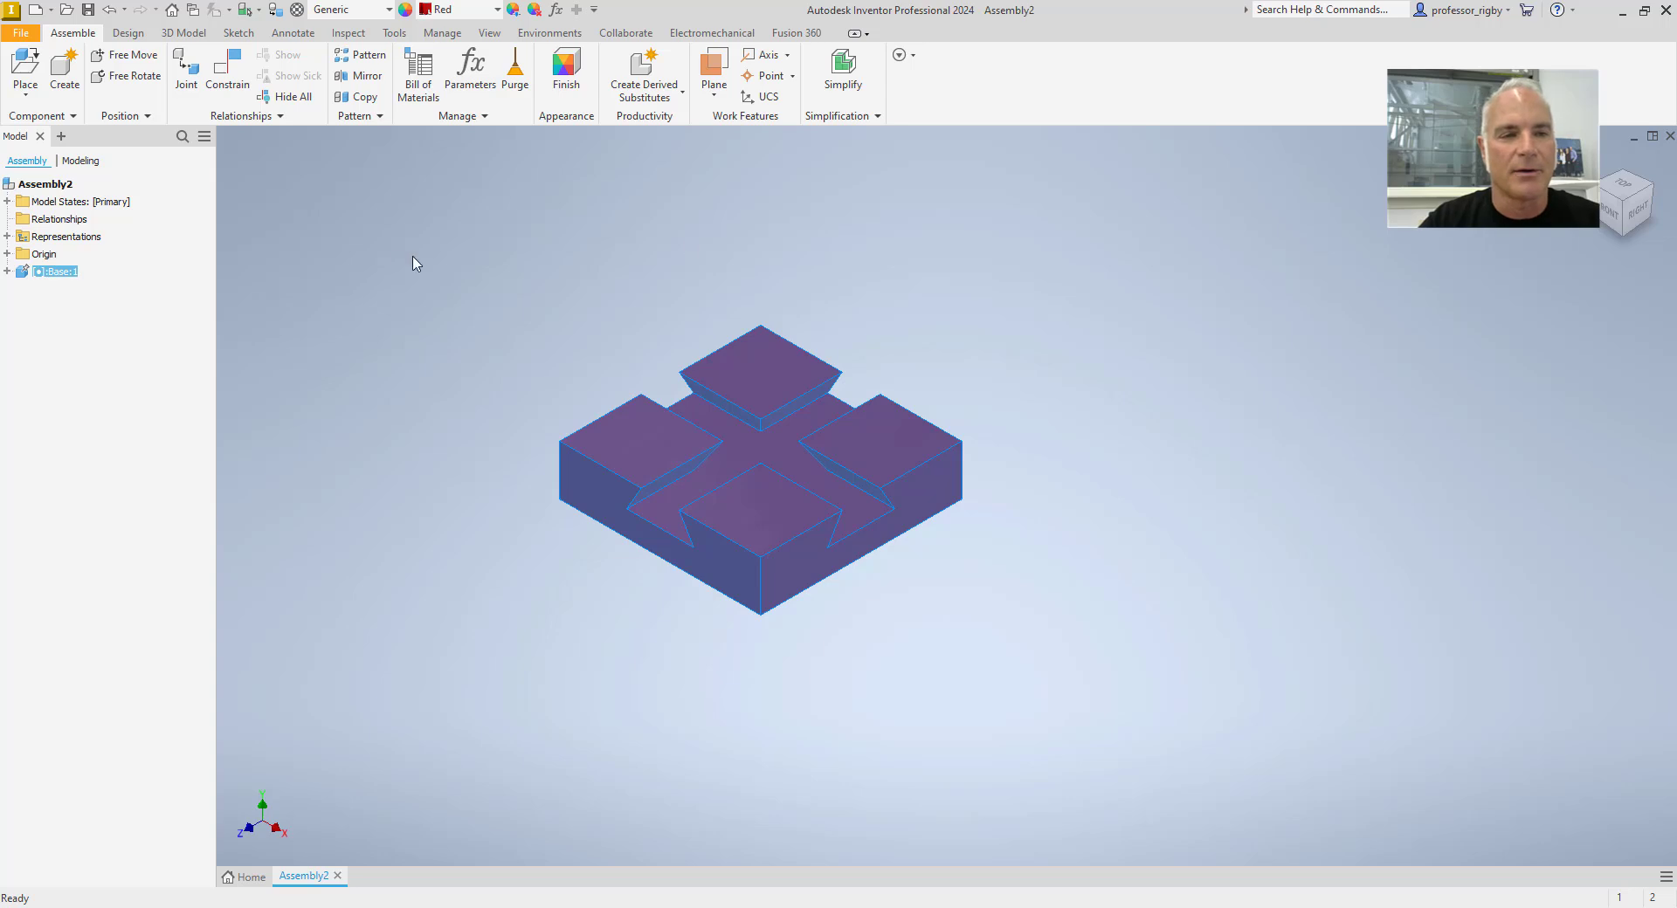
click(140, 310)
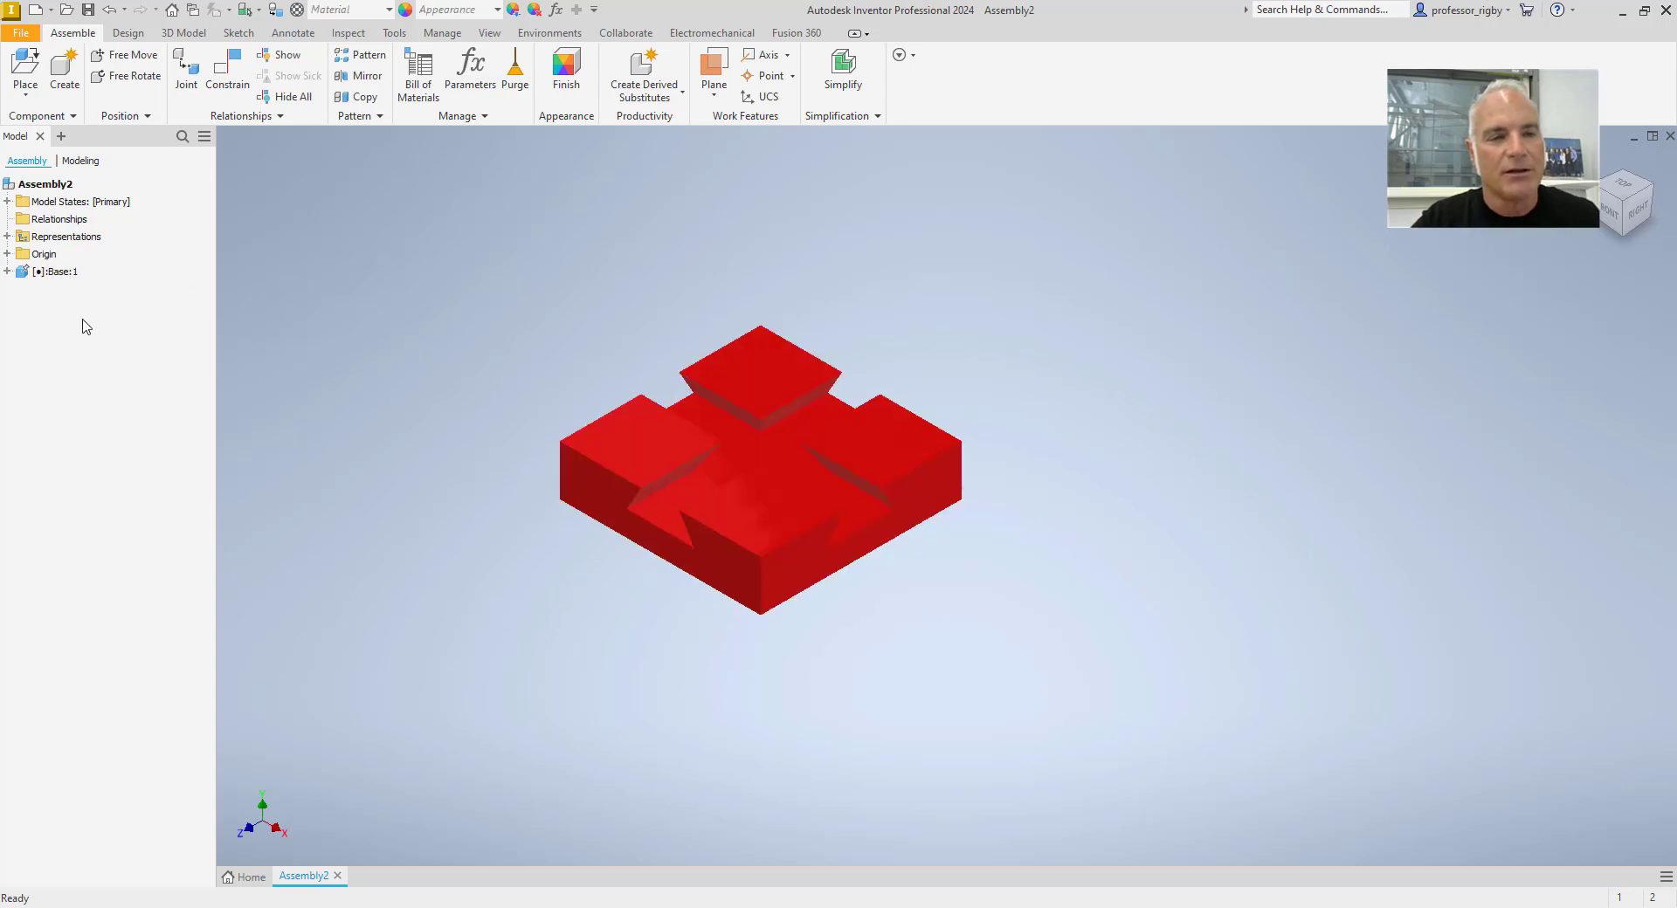
click(24, 286)
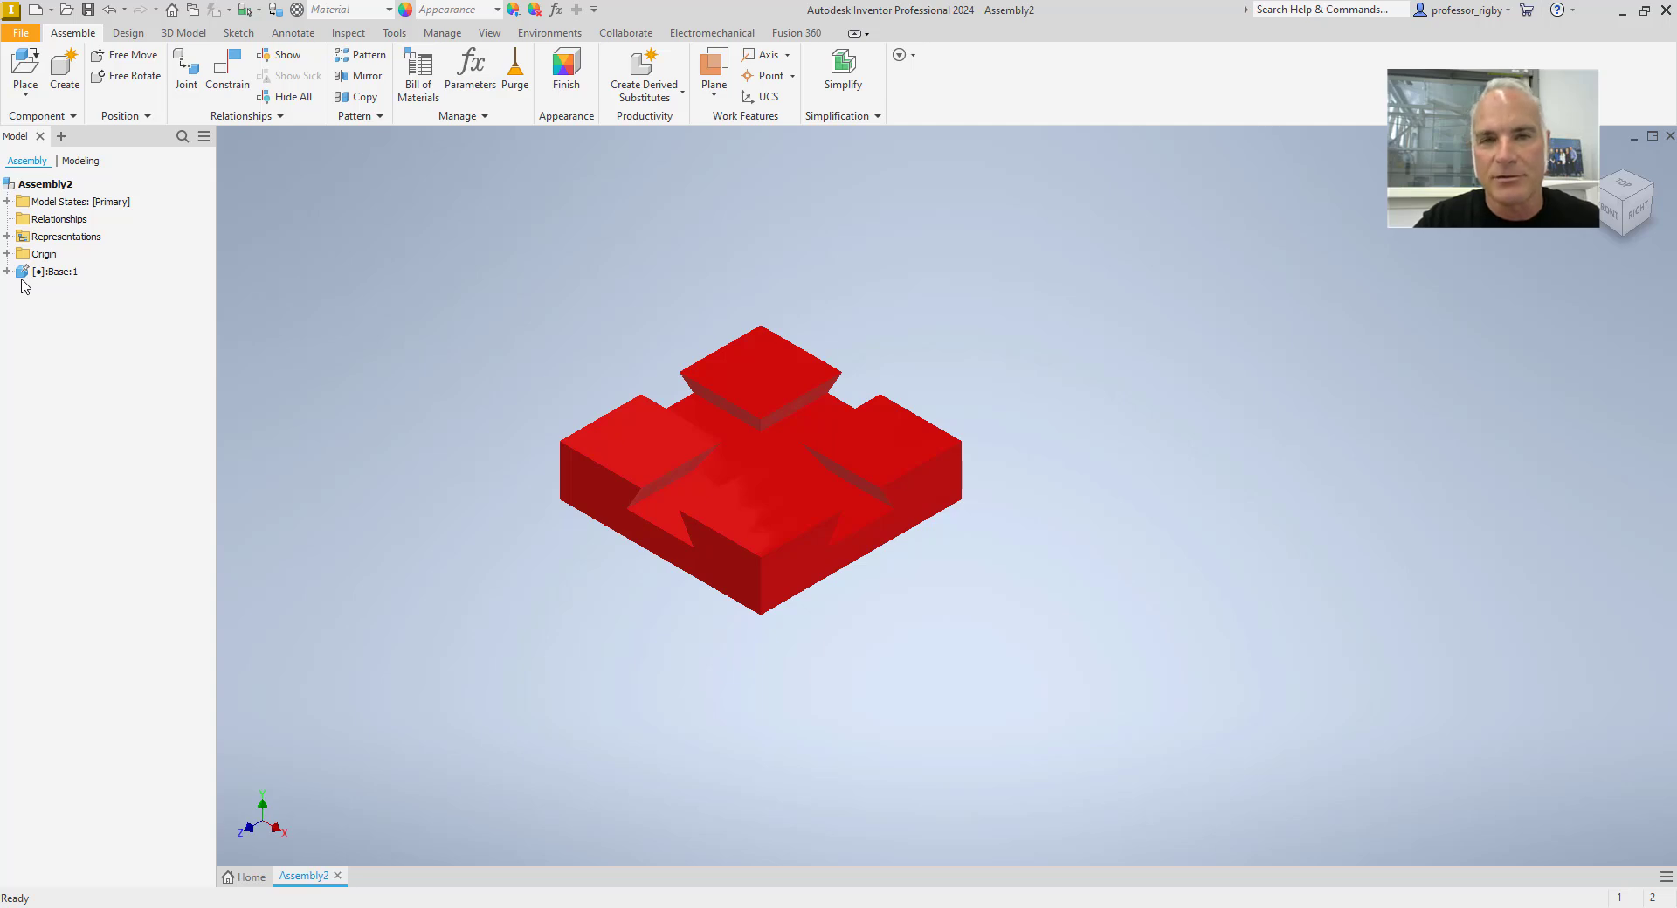
click(23, 286)
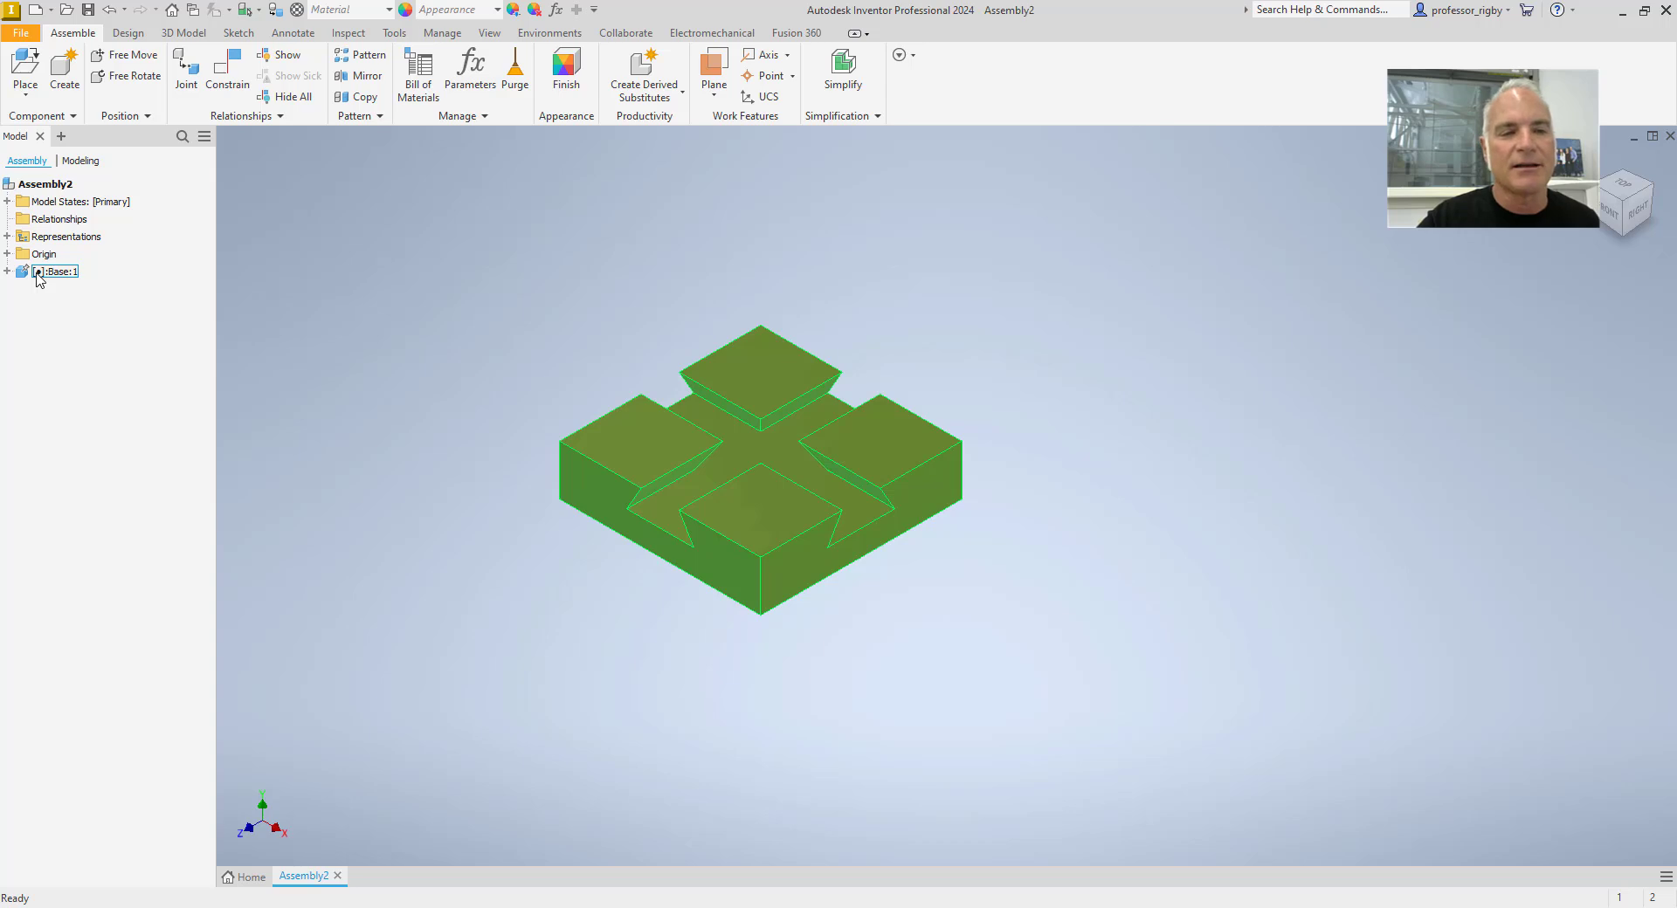
Step: Turn off the Grounded setting of the Base component and turn it back on
right_click(38, 278)
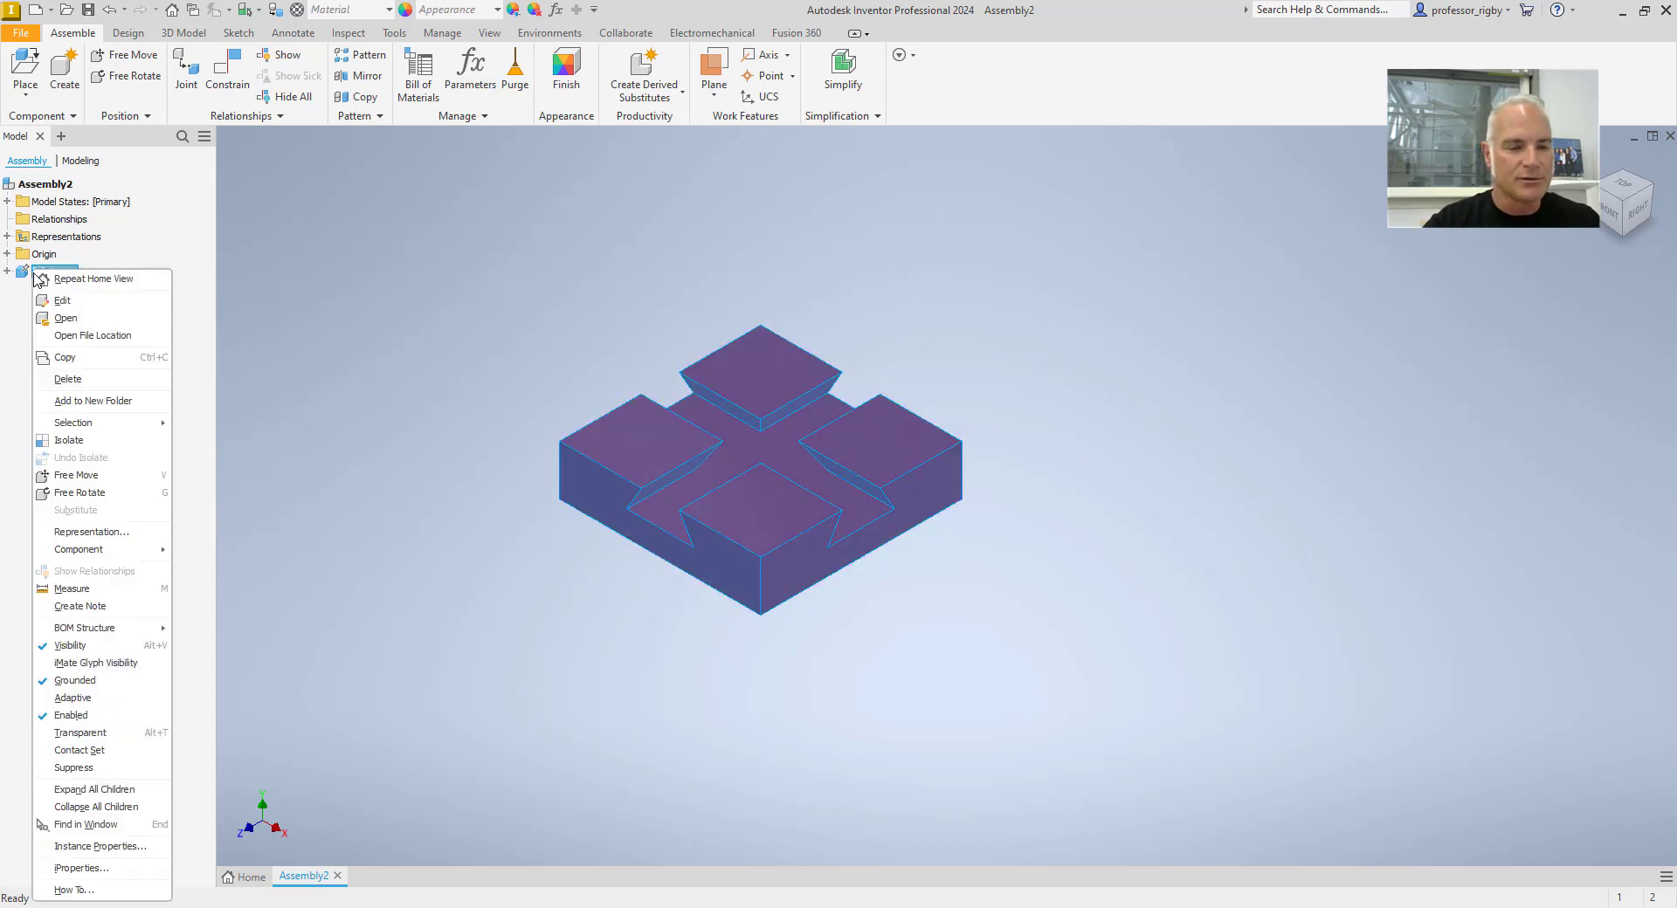
click(101, 683)
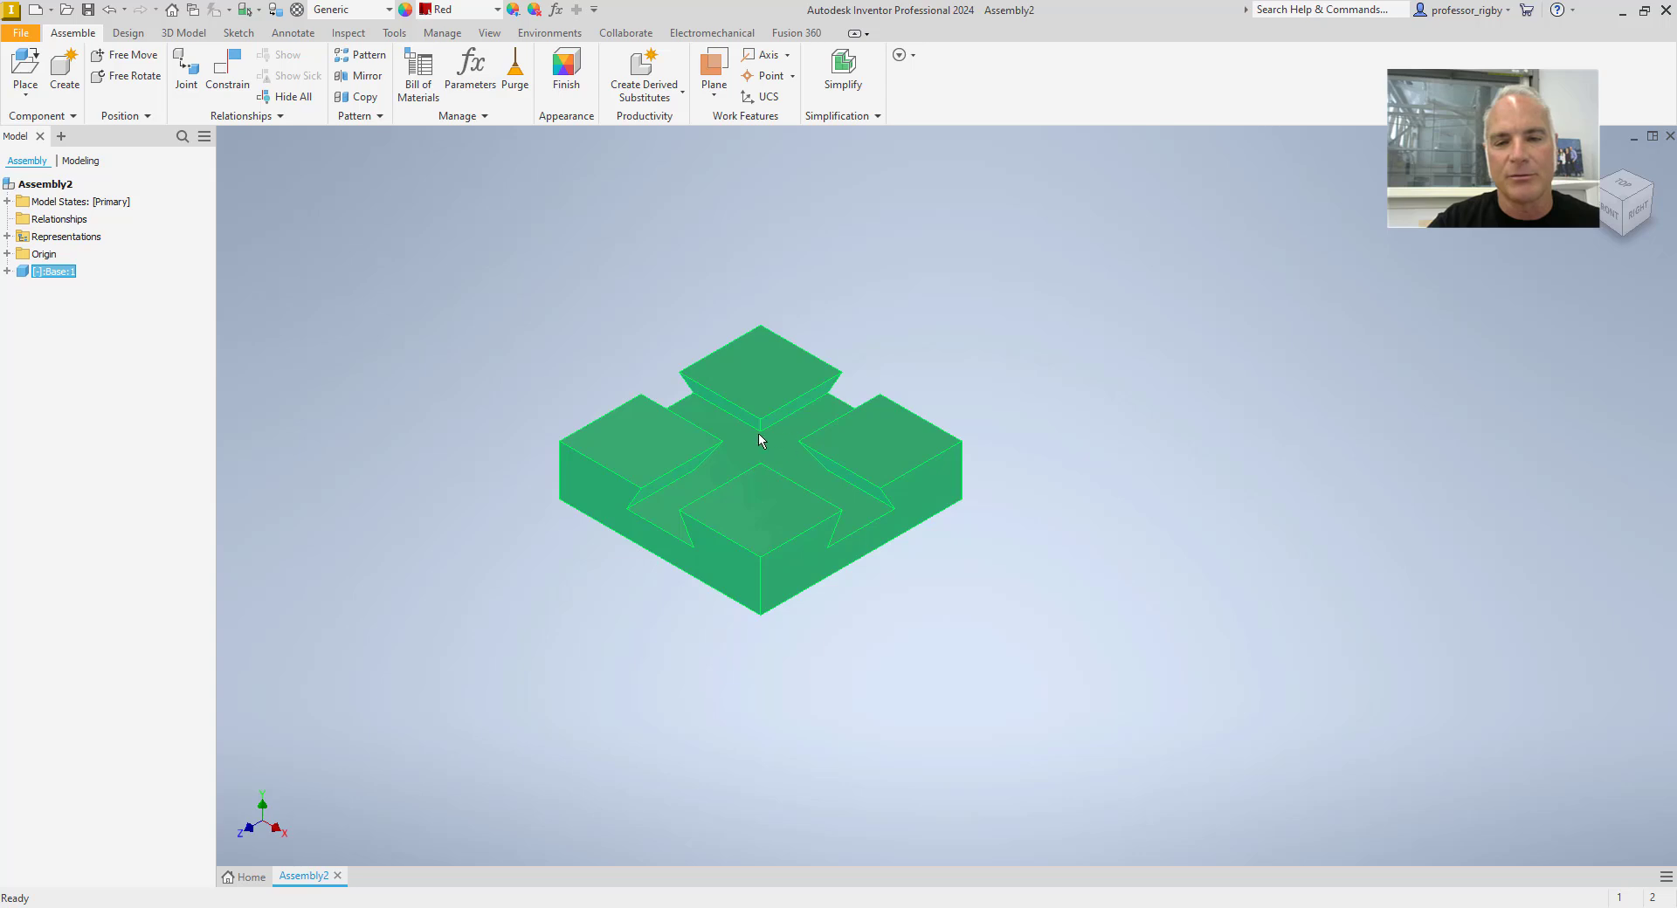
right_click(45, 274)
click(104, 684)
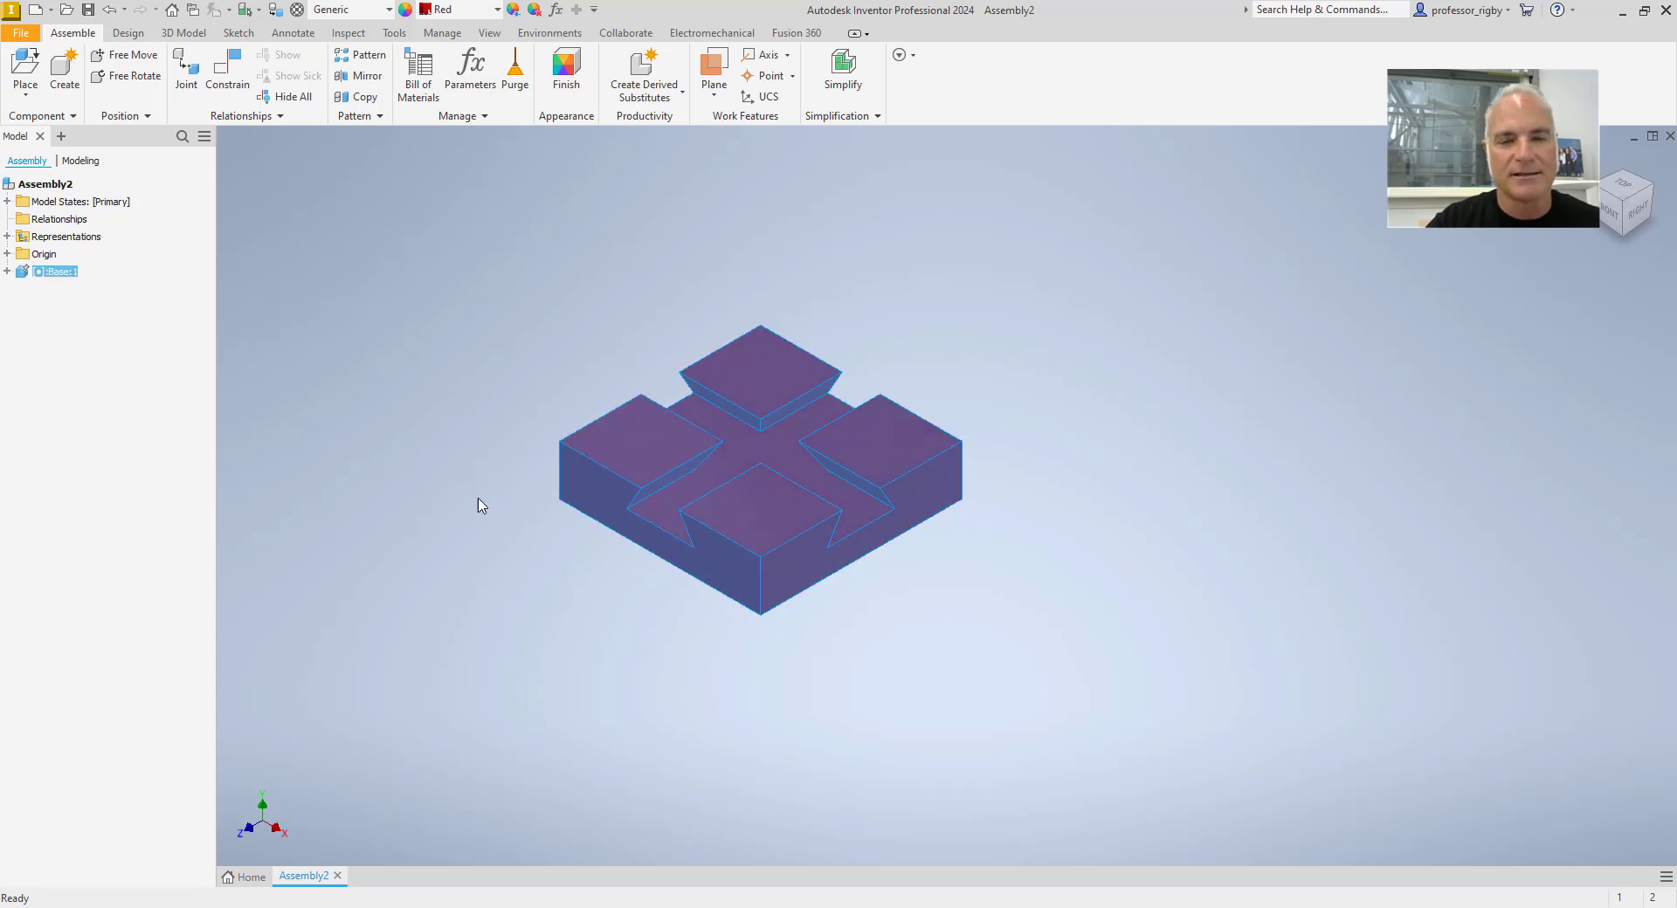
click(647, 359)
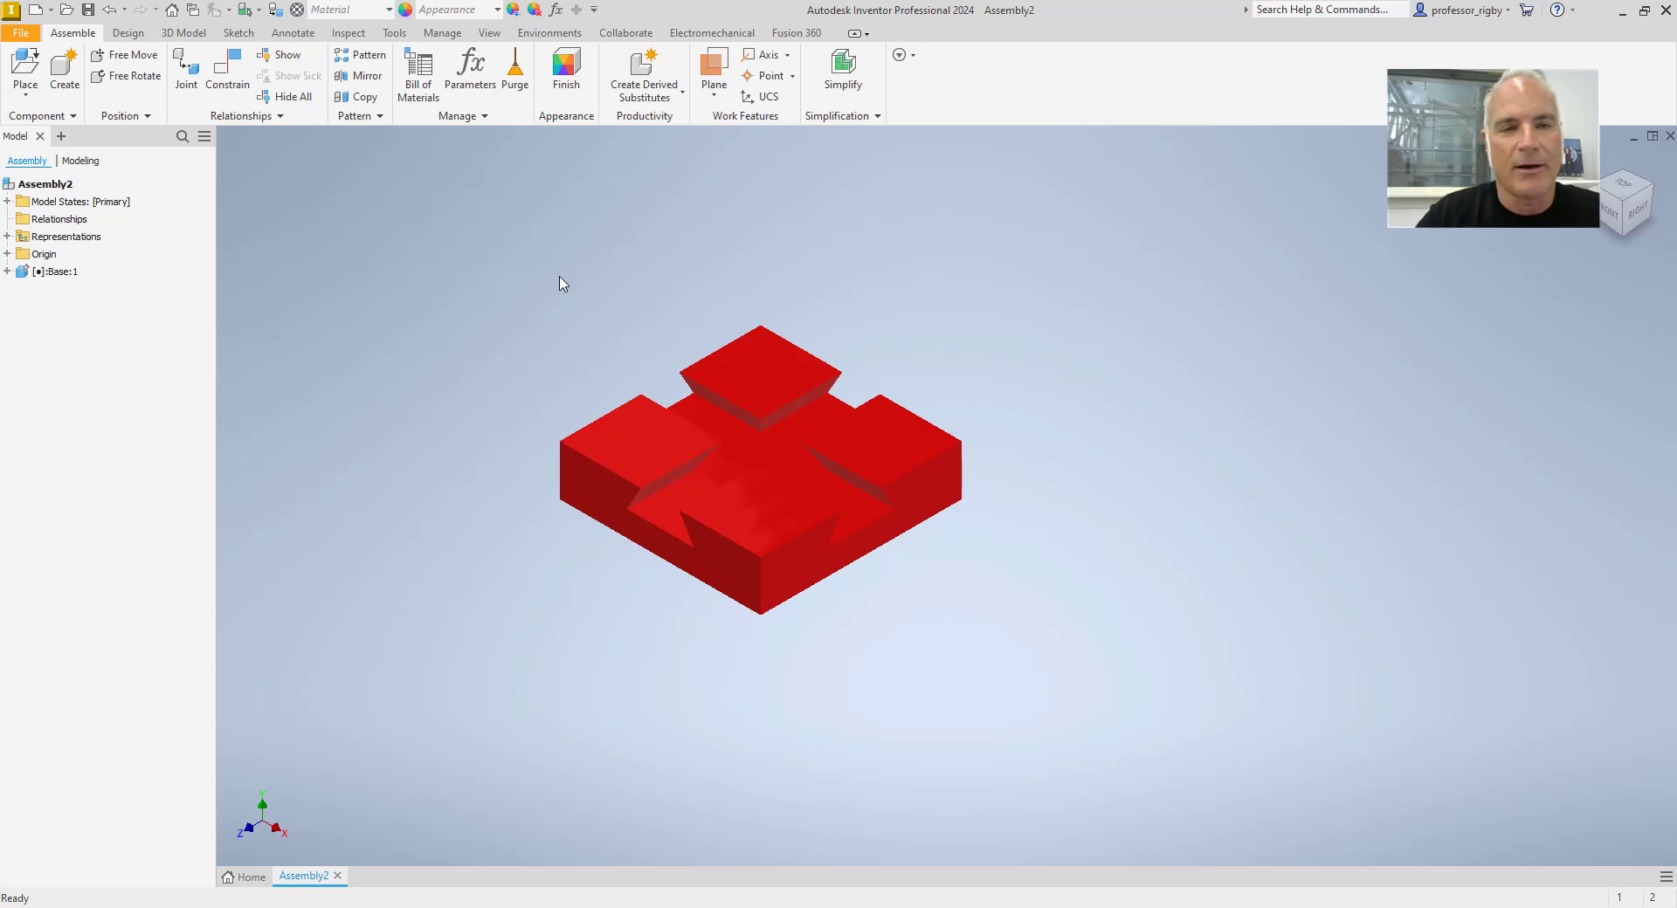
Step: Expand the Base component's Origin folder and examine where its YZ and XY planes lie relative to the dovetail channels
click(7, 272)
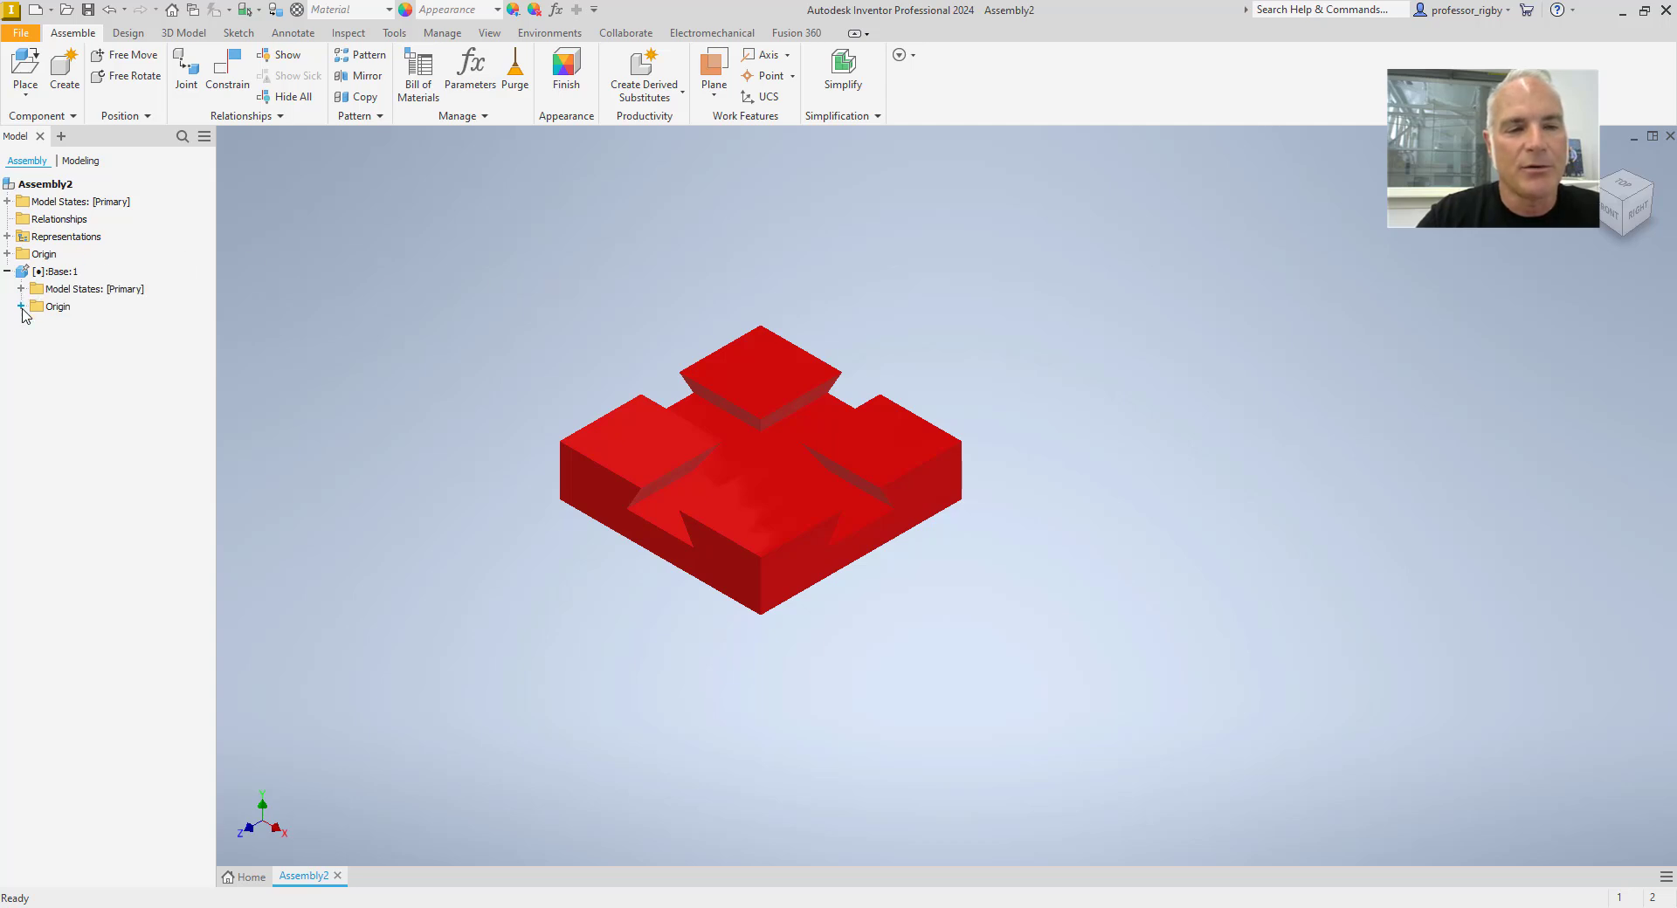
click(22, 308)
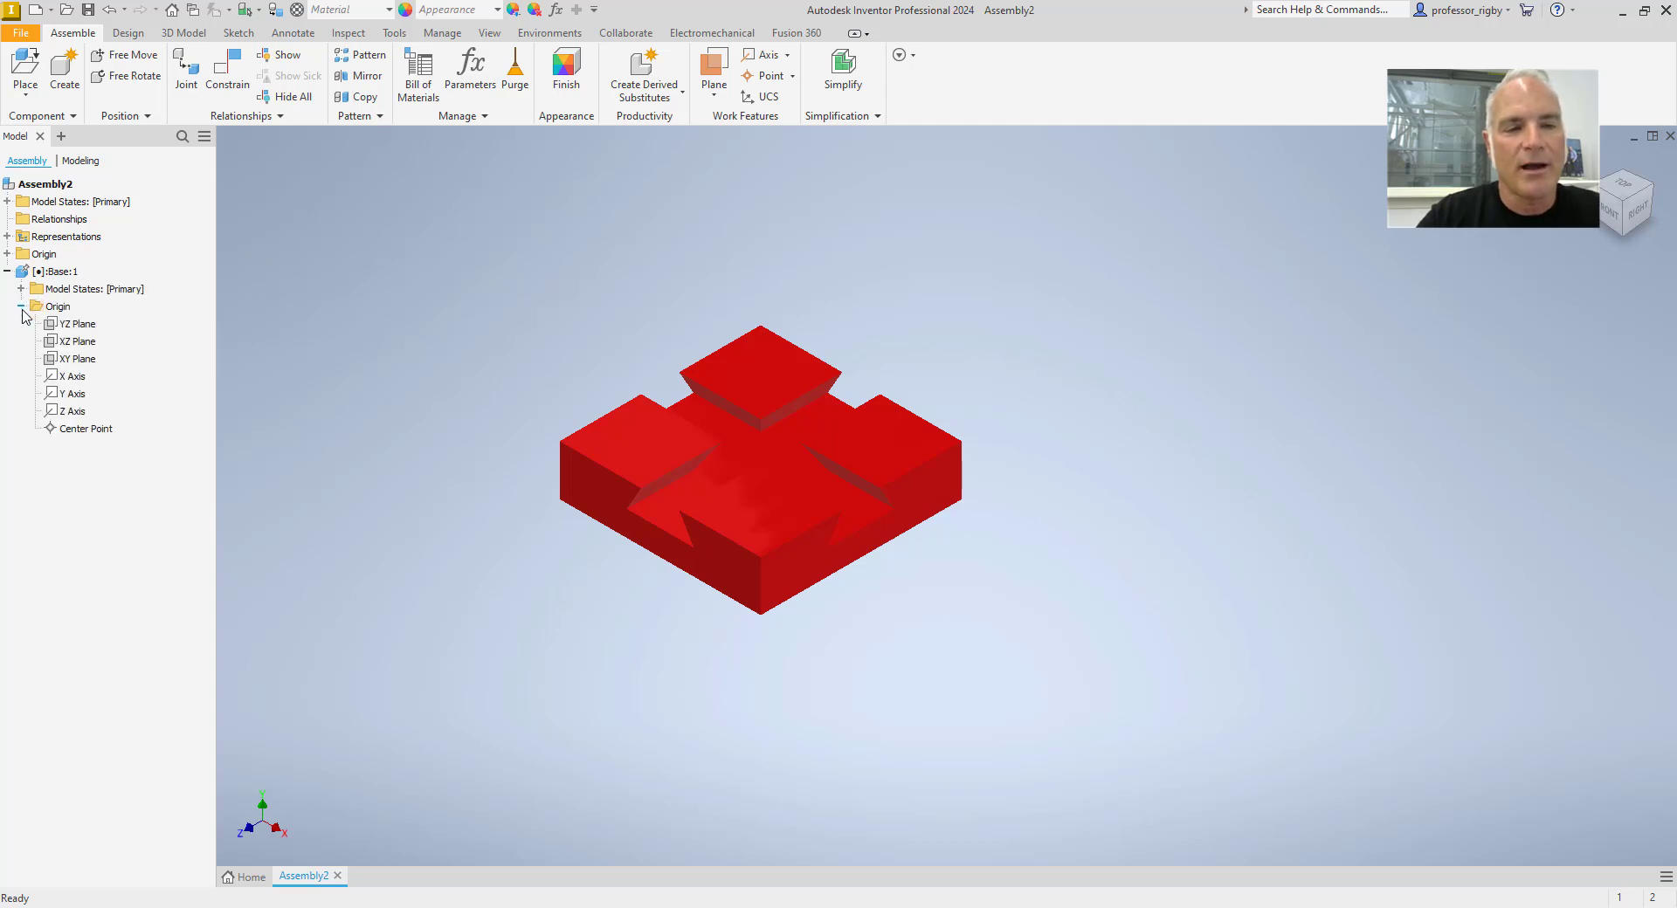
click(81, 325)
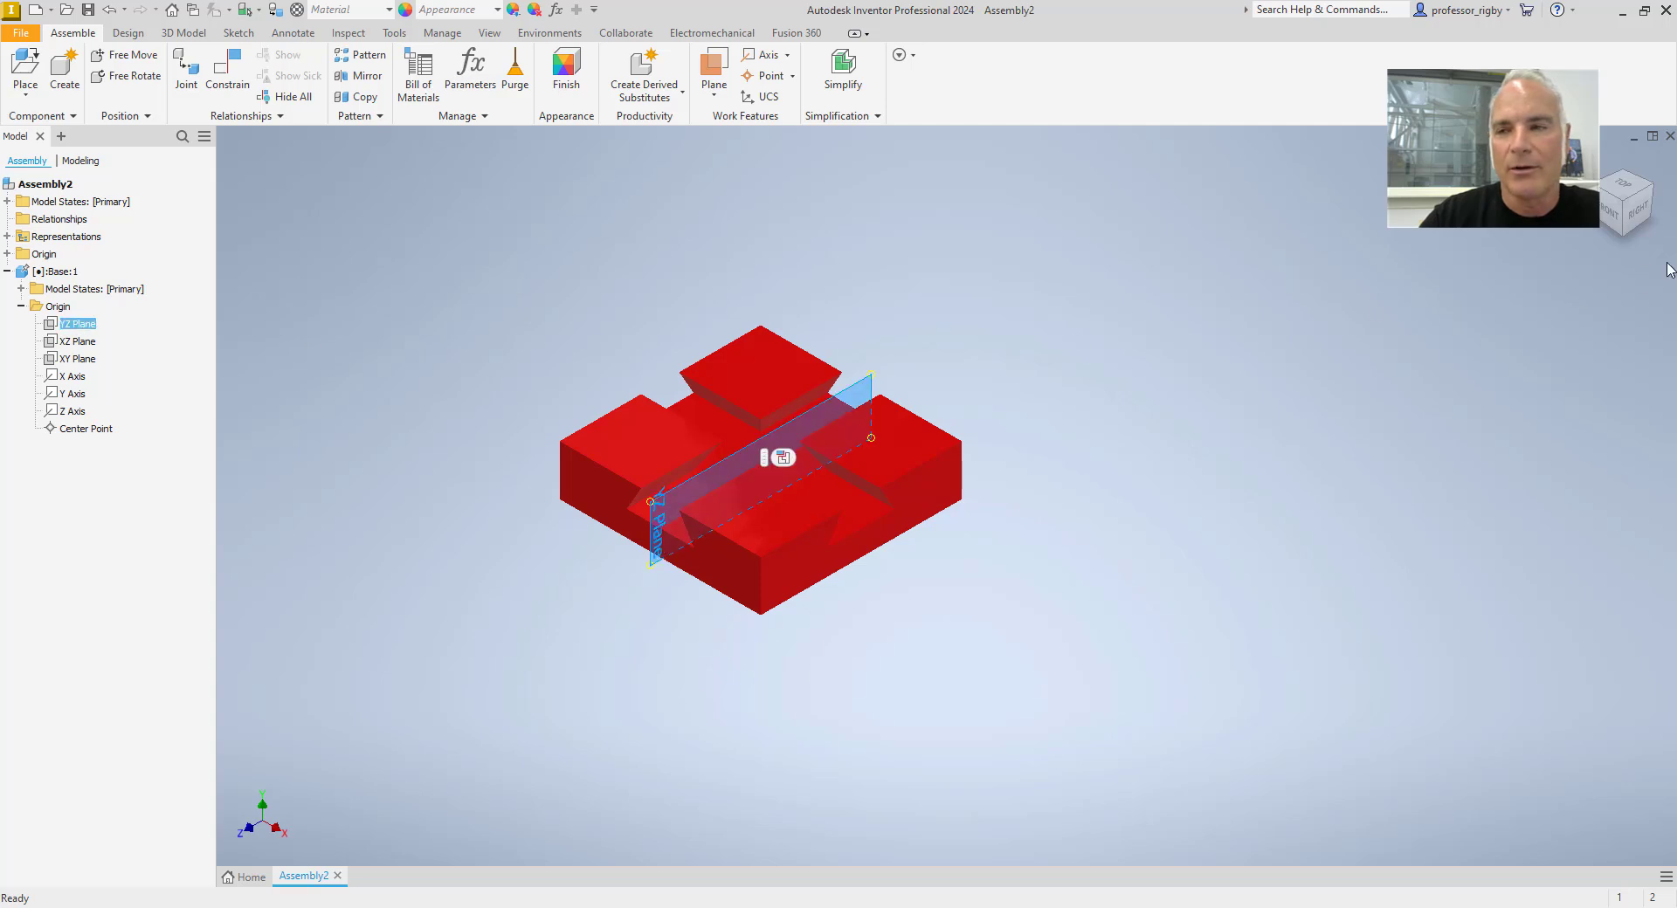
click(1626, 191)
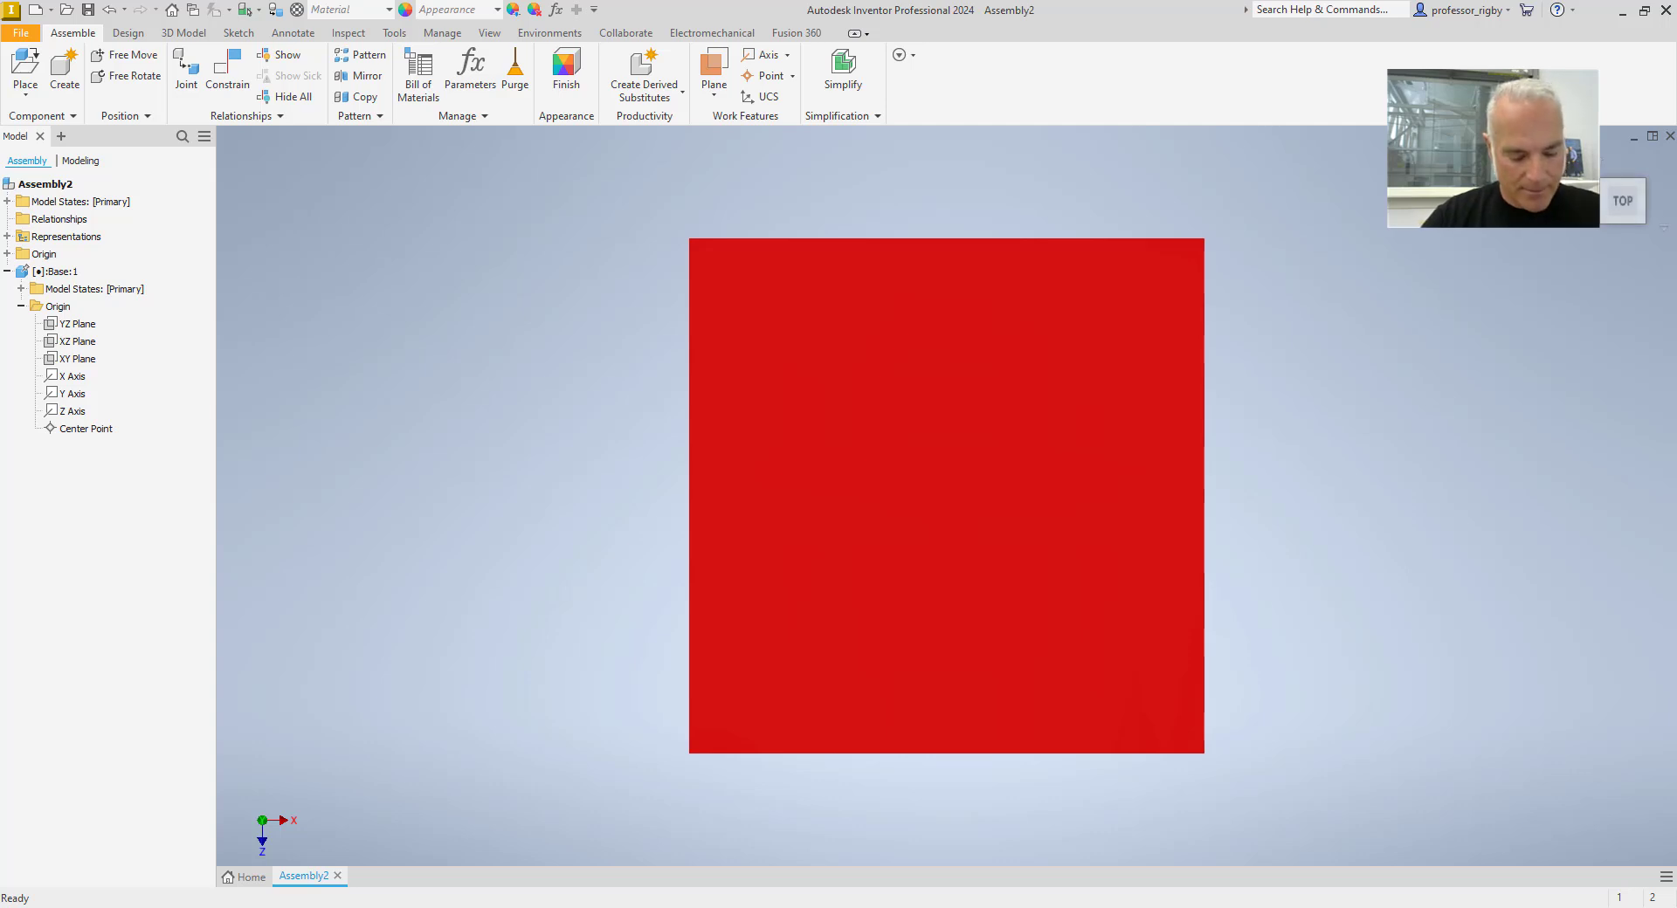
key(F6)
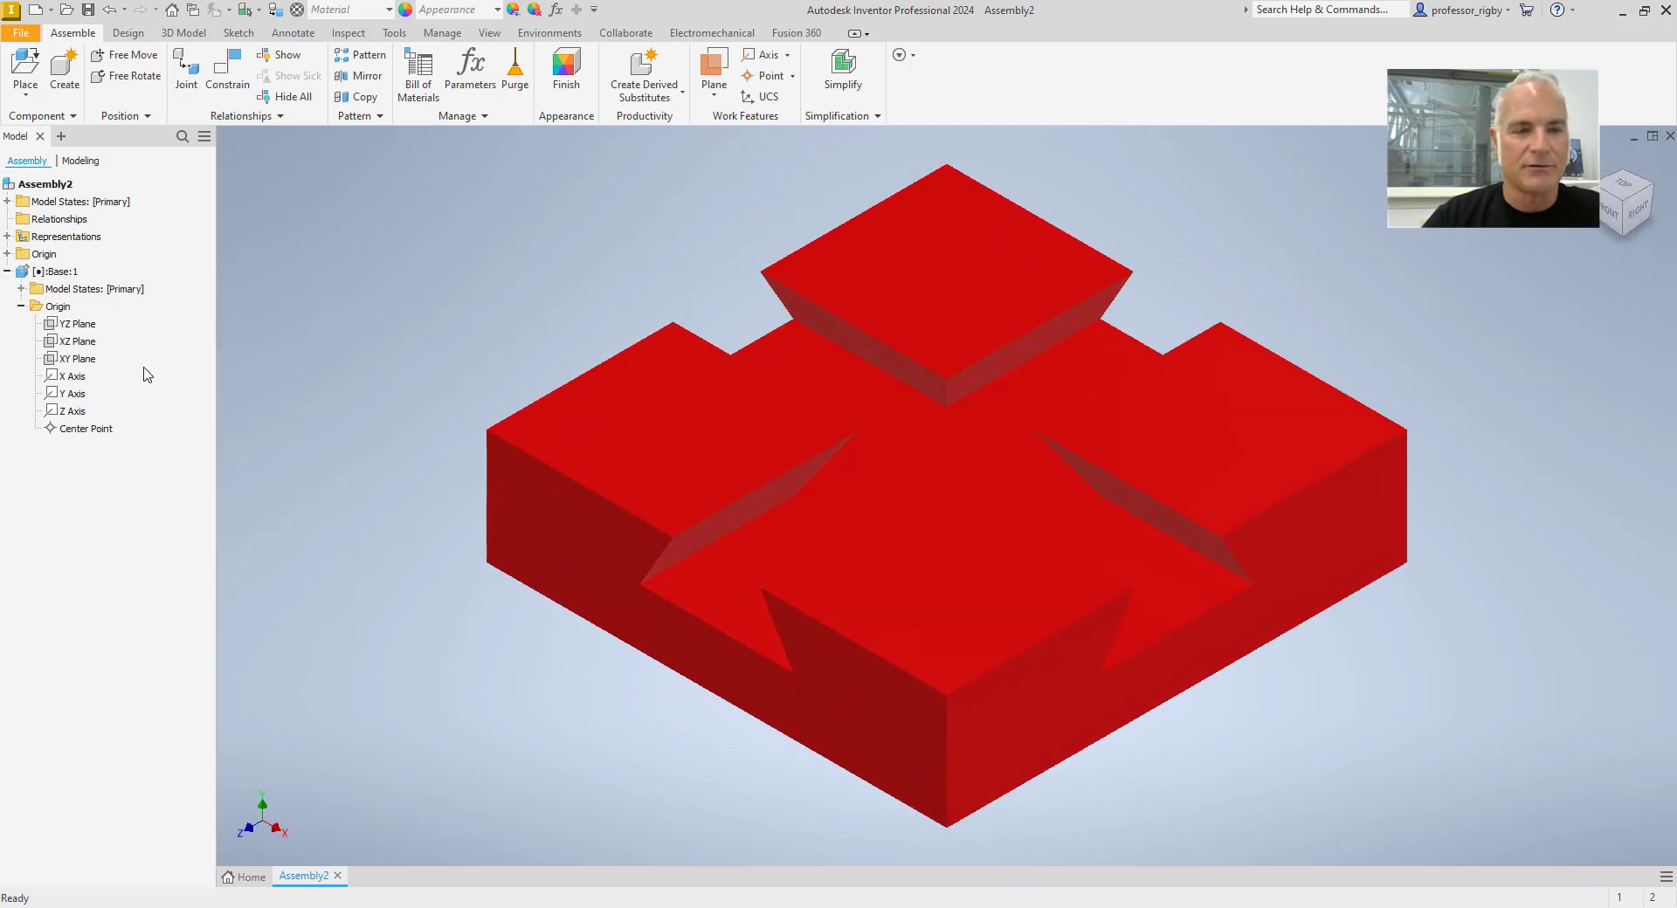
click(57, 365)
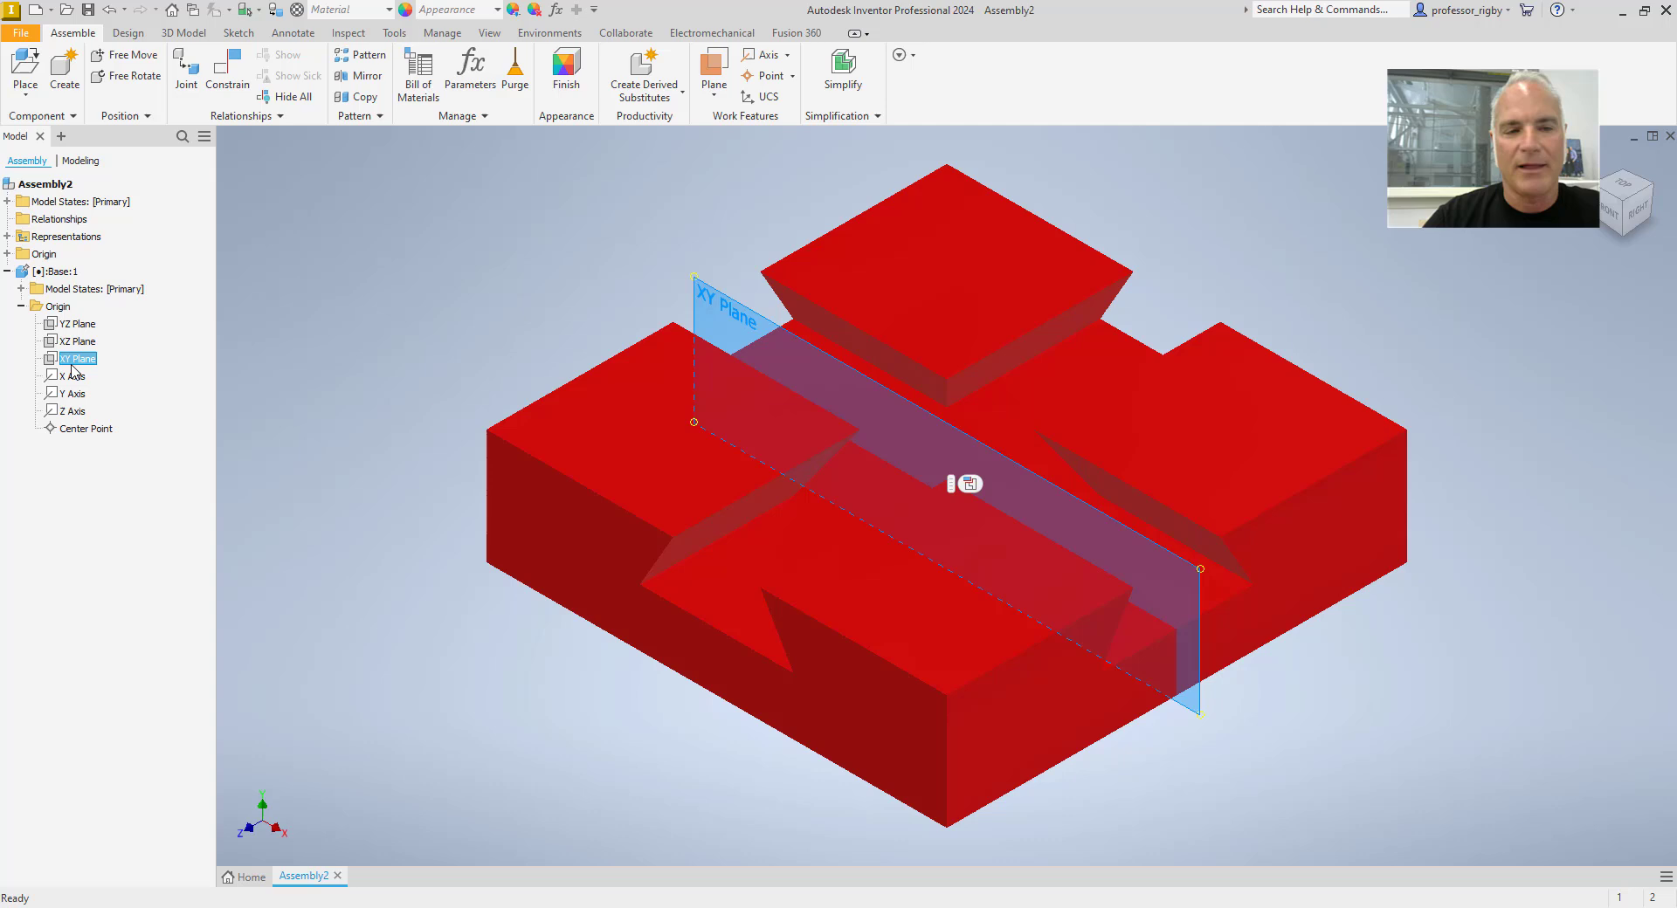
Step: Turn on the visibility of the Base component's YZ Plane and XY Plane
click(92, 325)
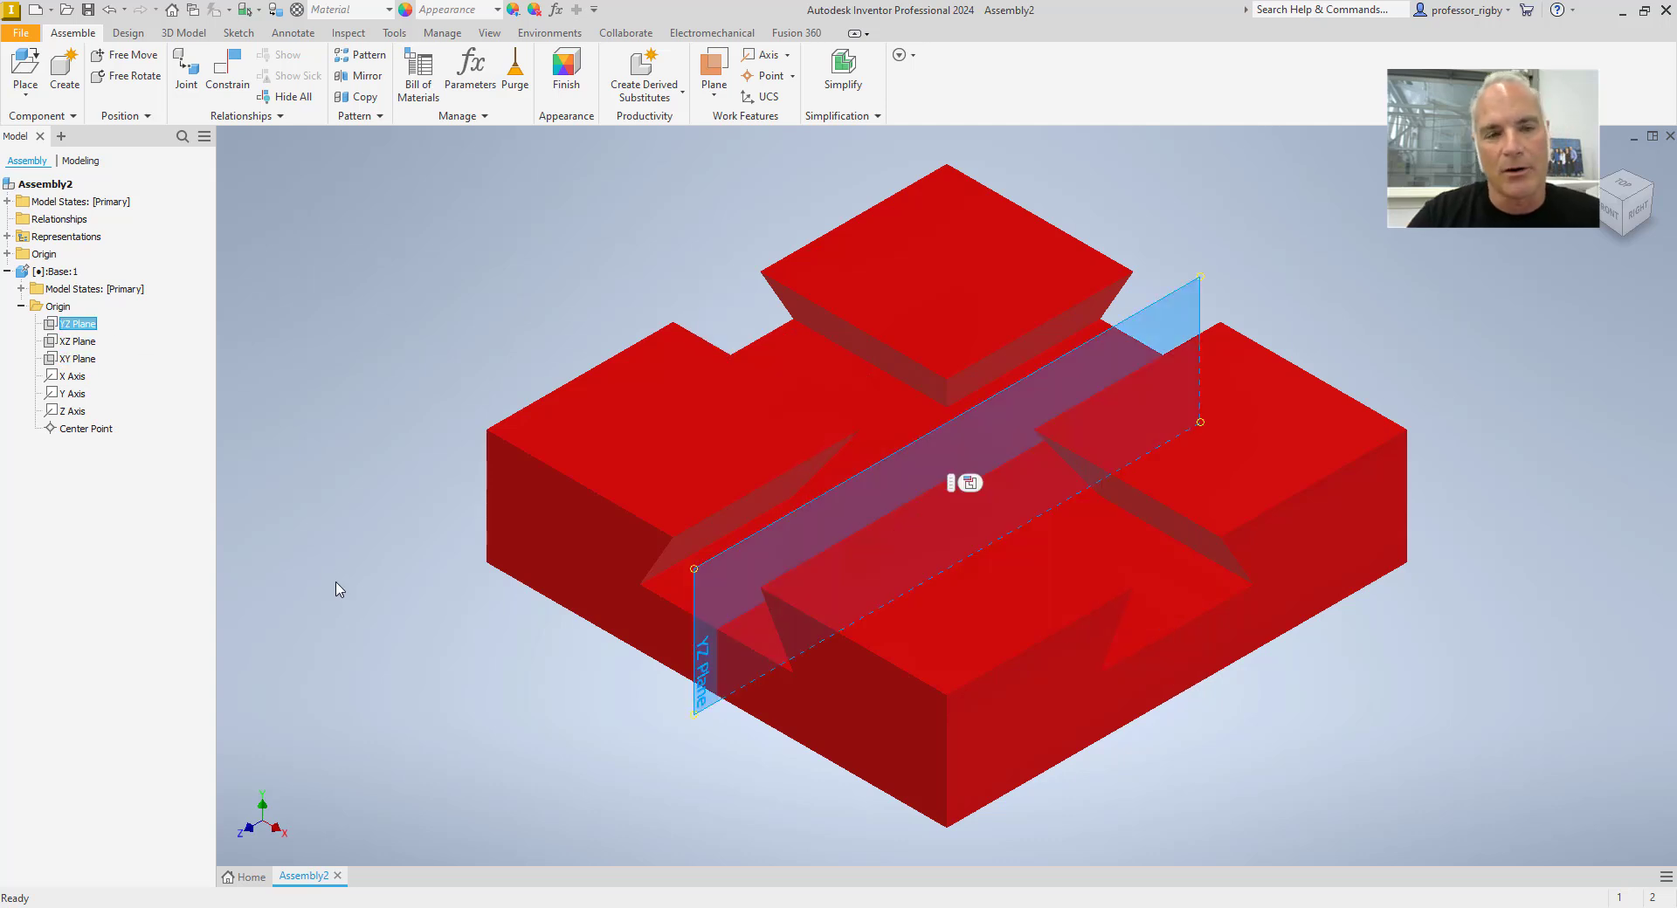
right_click(87, 325)
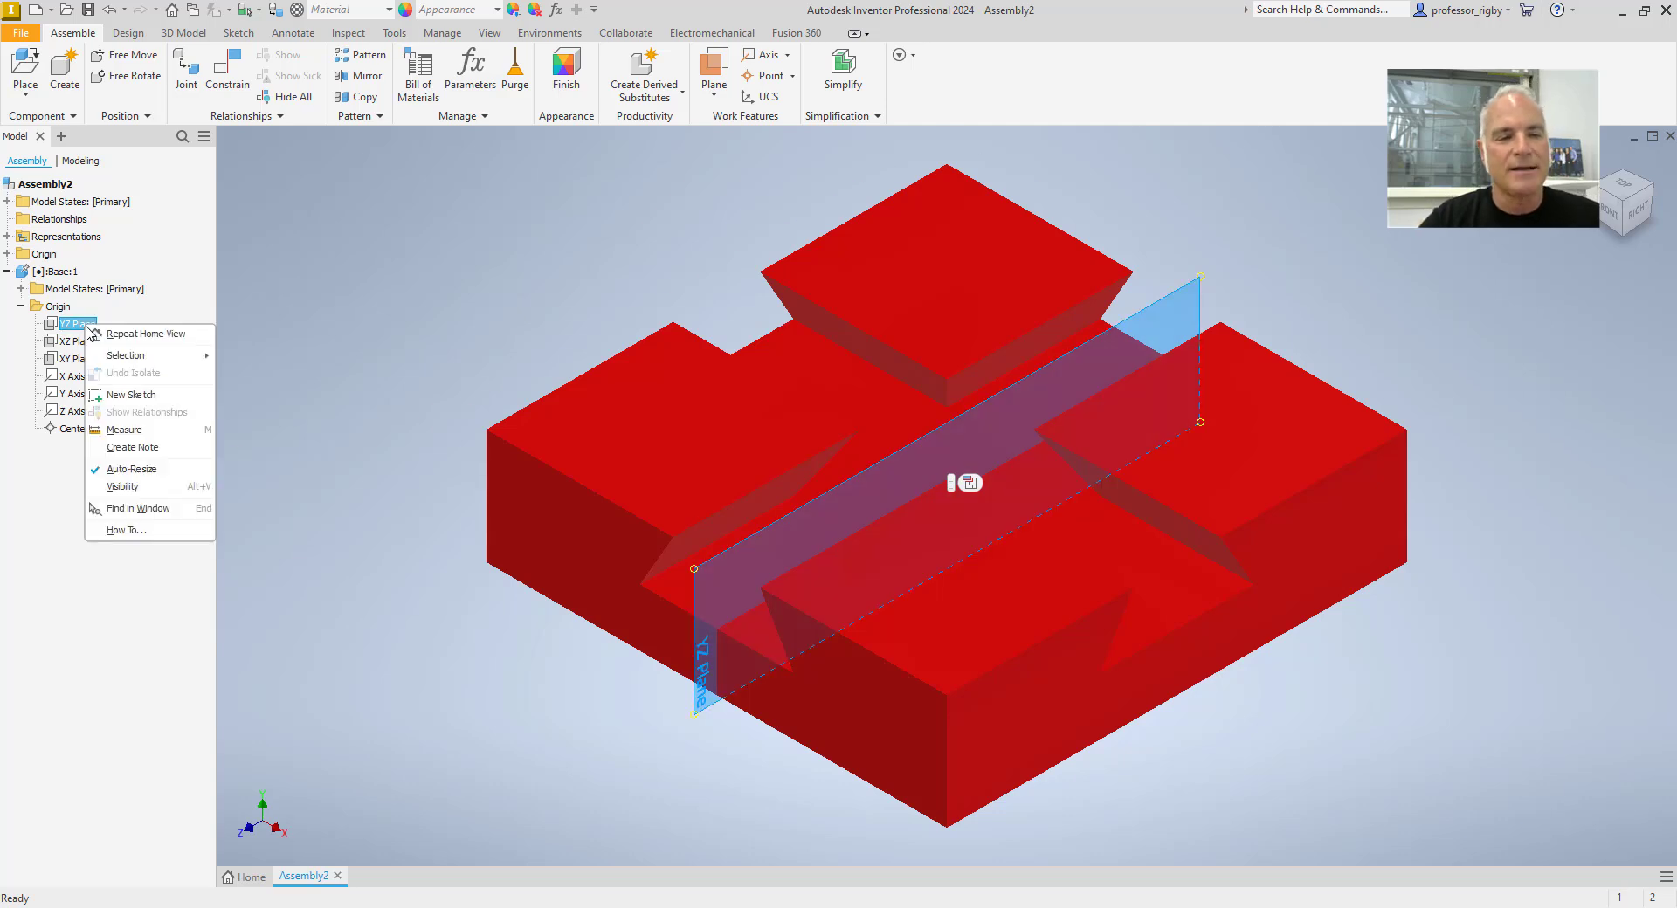
click(122, 486)
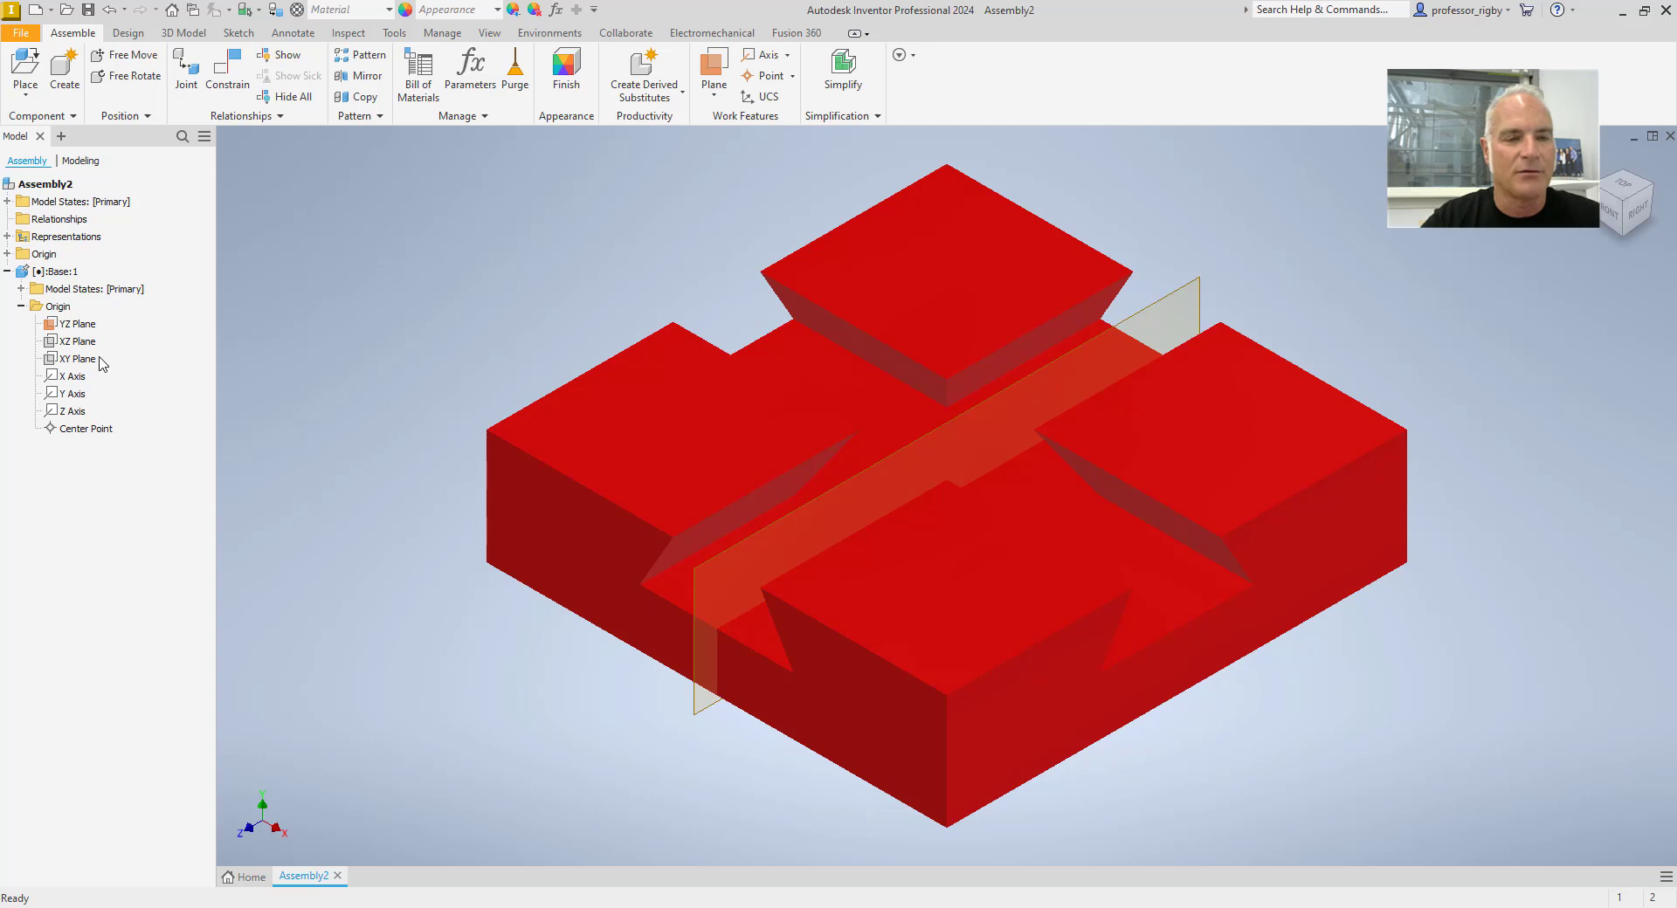
right_click(100, 362)
click(127, 521)
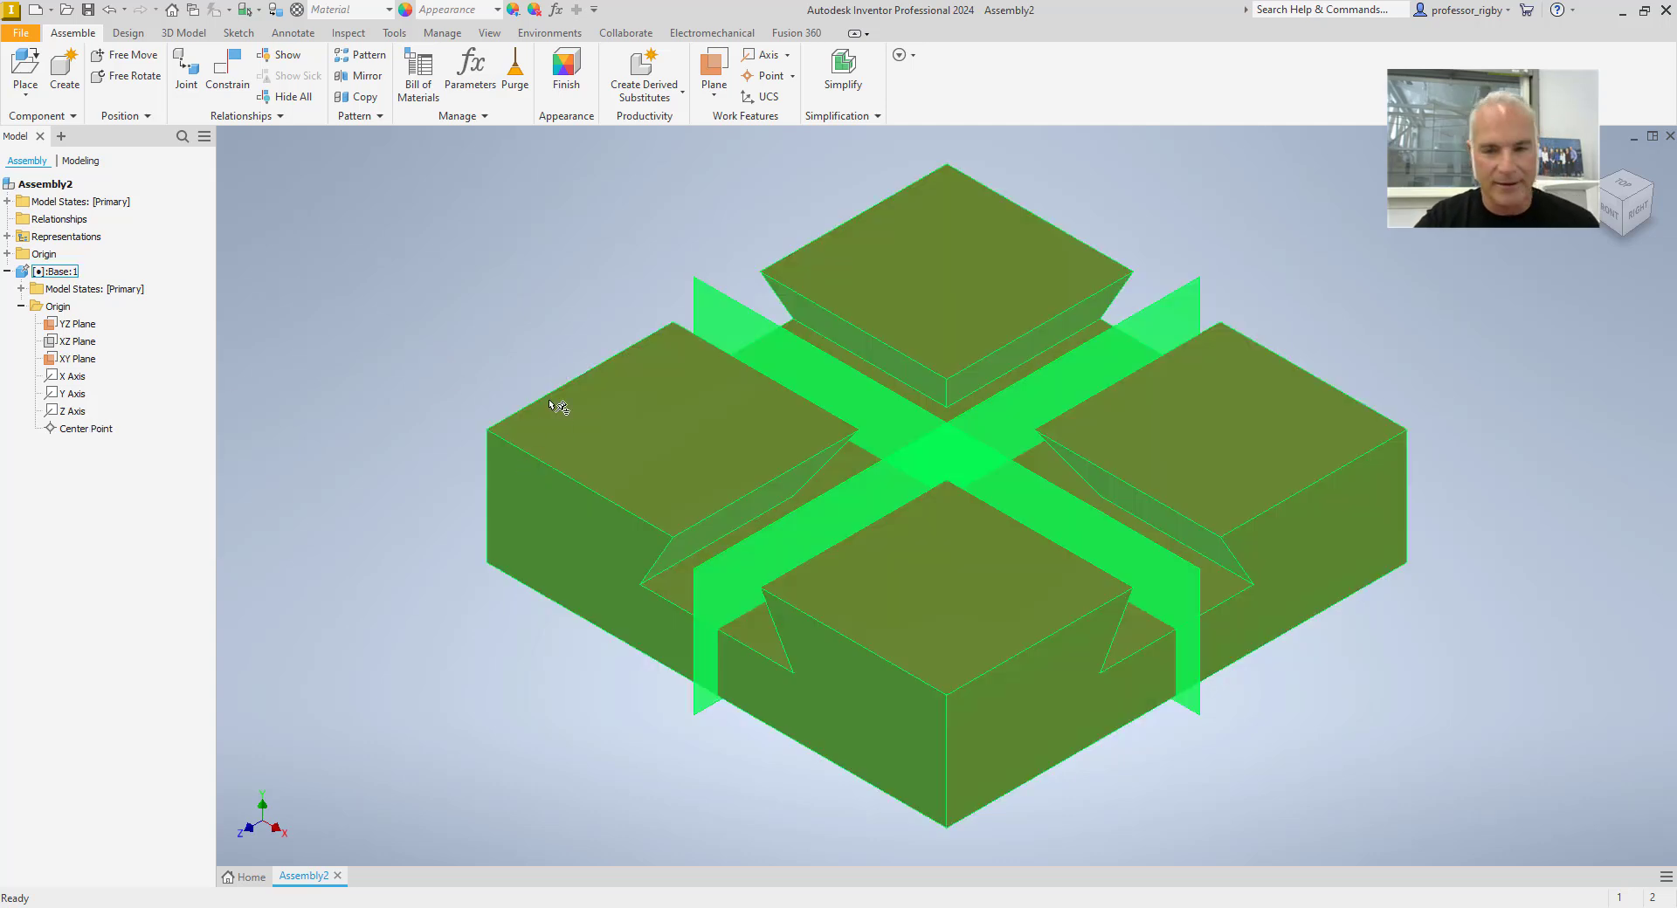
Step: Place two instances of the Slide part from the Trammel folder in free space beside the Base
mouse_move(551, 401)
shift+middle_down()
mouse_move(597, 414)
mouse_move(568, 392)
mouse_move(516, 396)
mouse_move(550, 423)
mouse_move(550, 404)
shift+middle_up()
scroll(556, 406, down, 3)
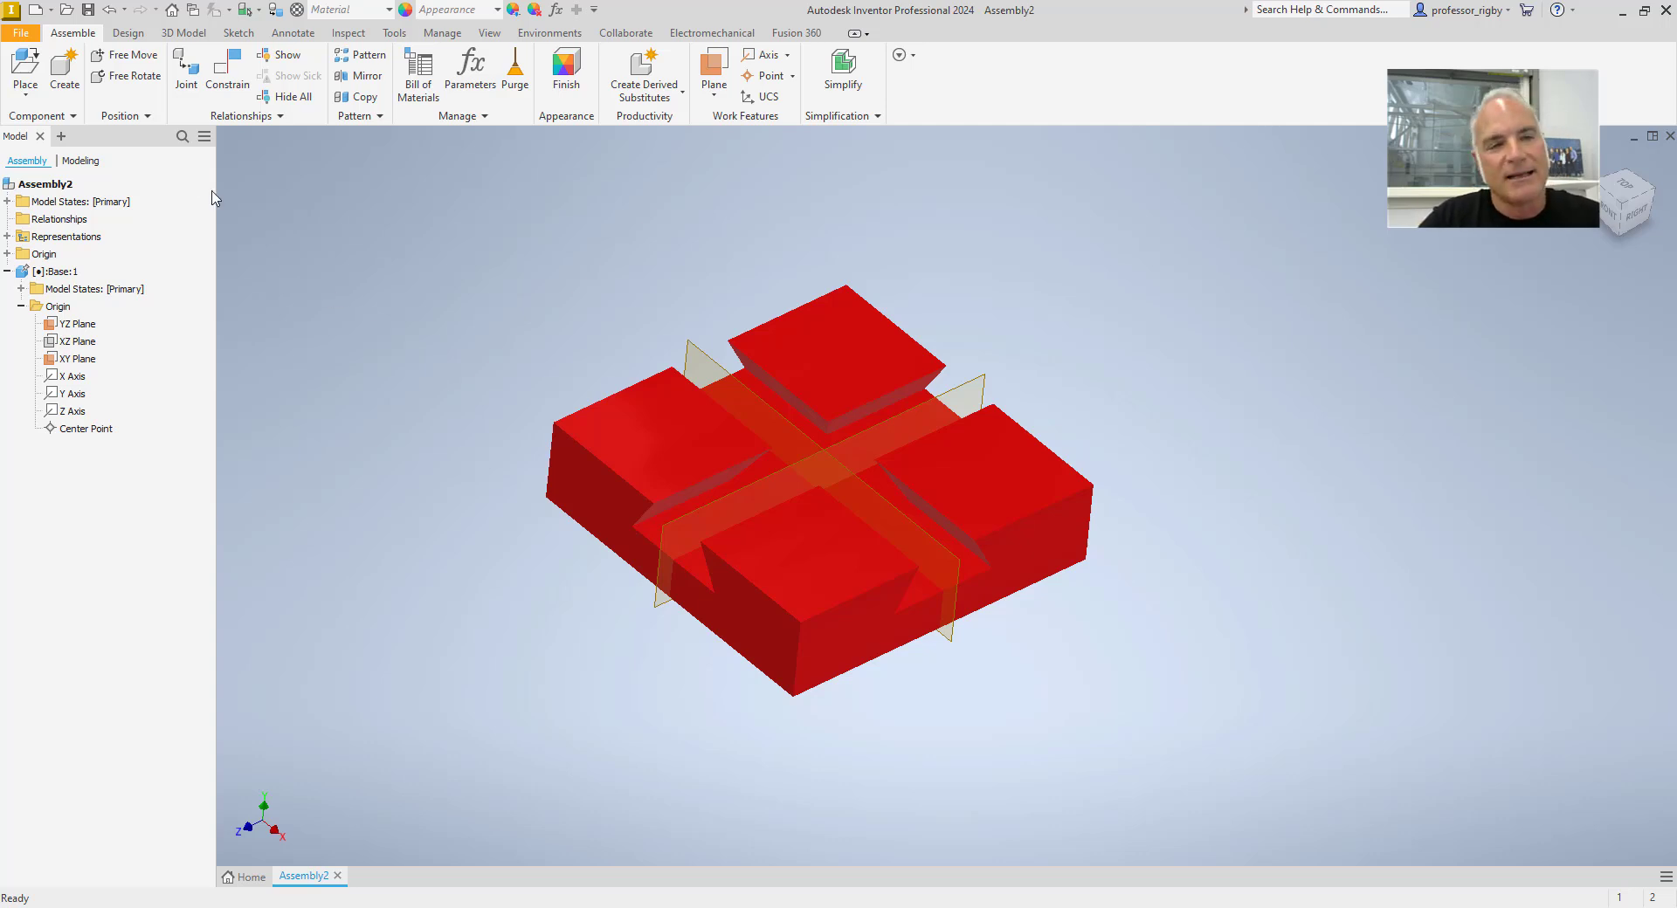
click(29, 94)
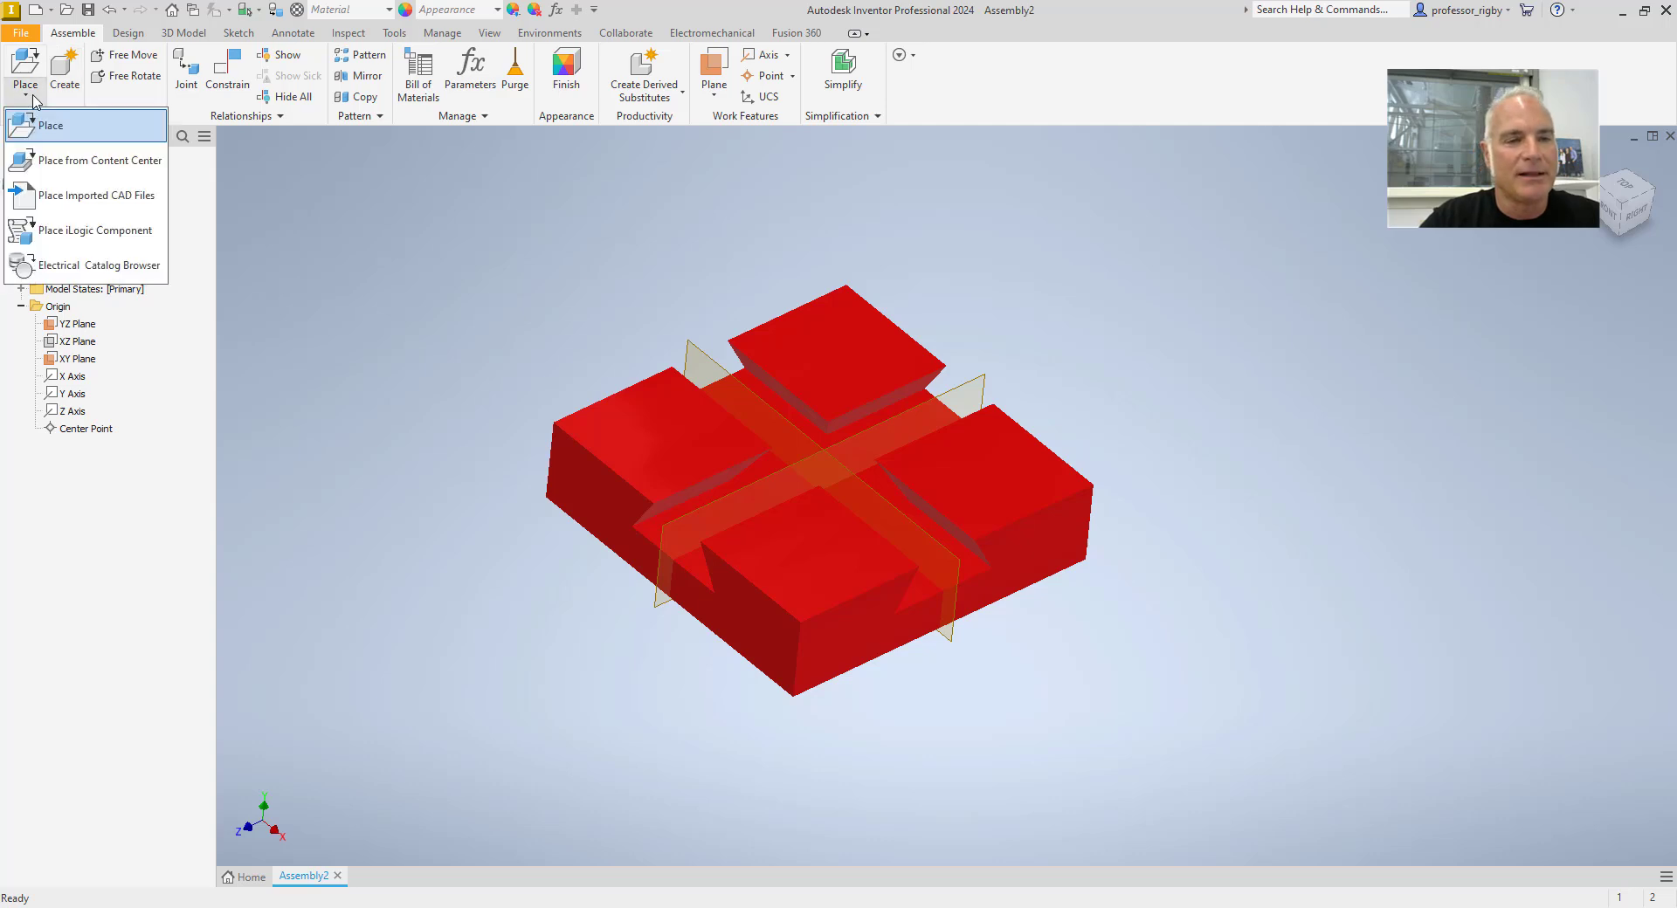
click(44, 127)
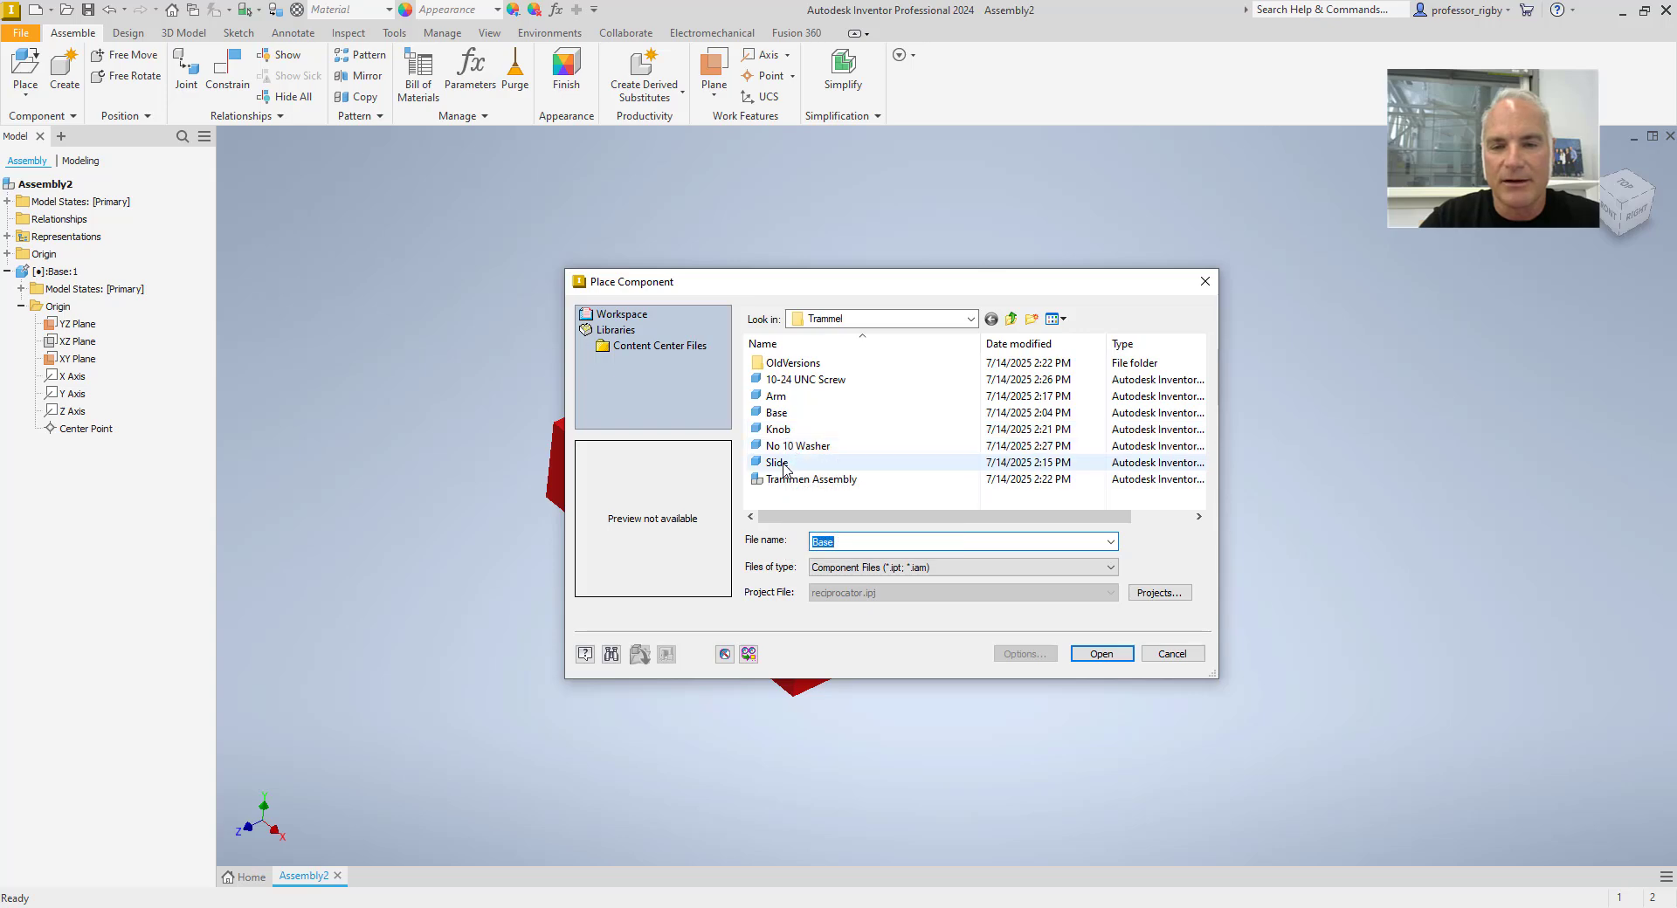
click(776, 463)
click(1101, 653)
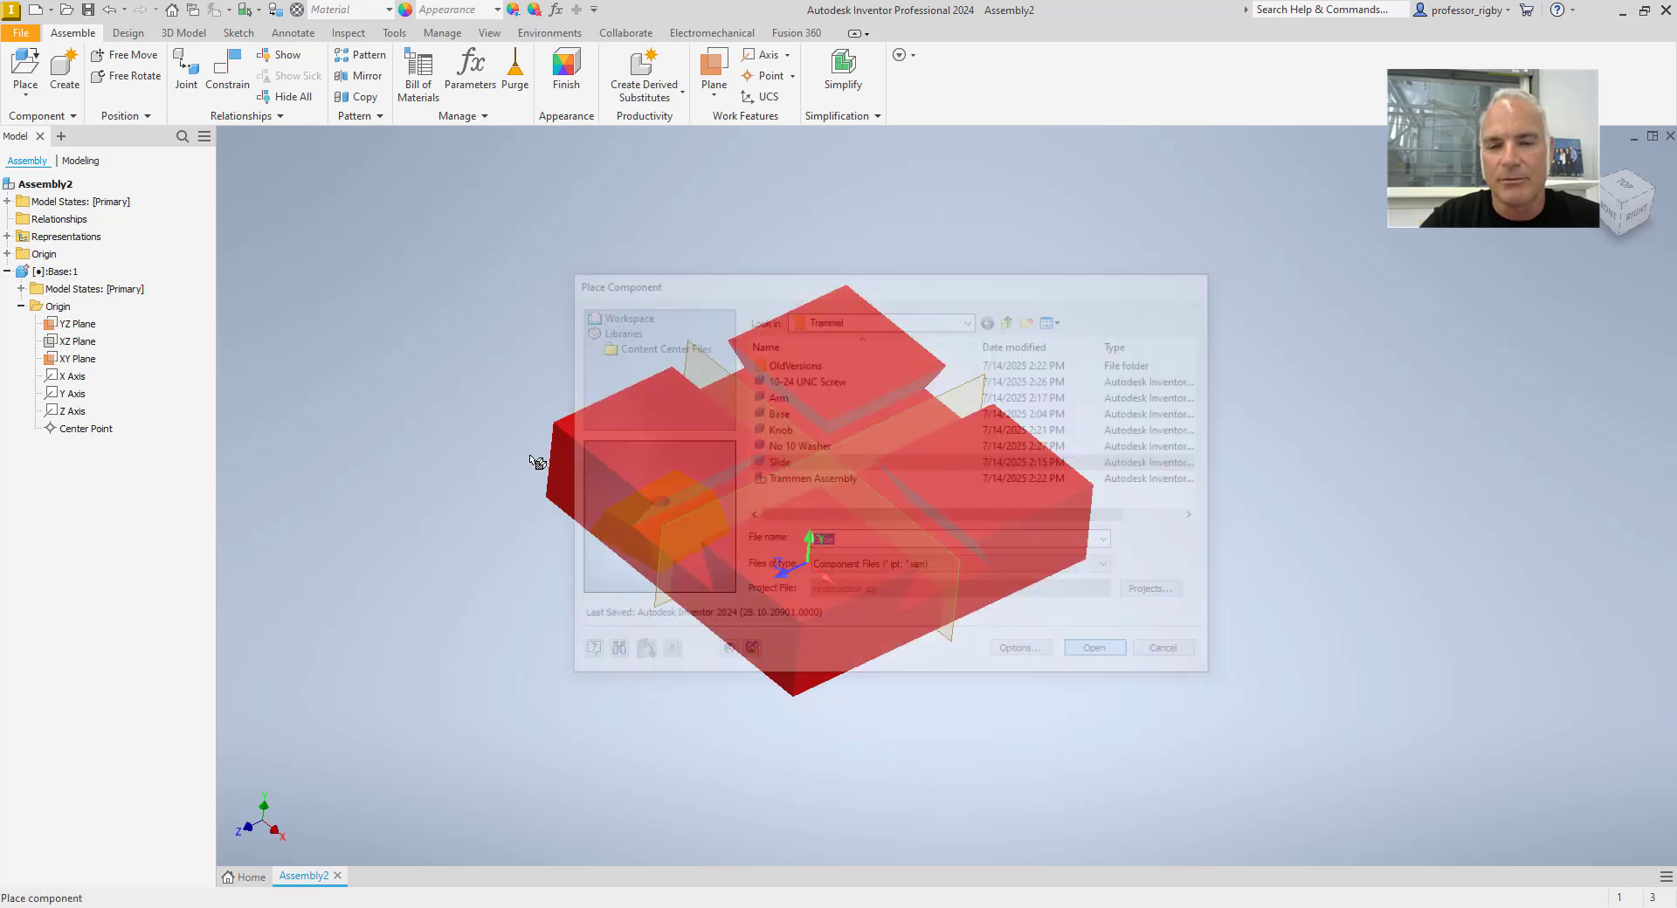
click(423, 356)
click(602, 214)
right_click(899, 201)
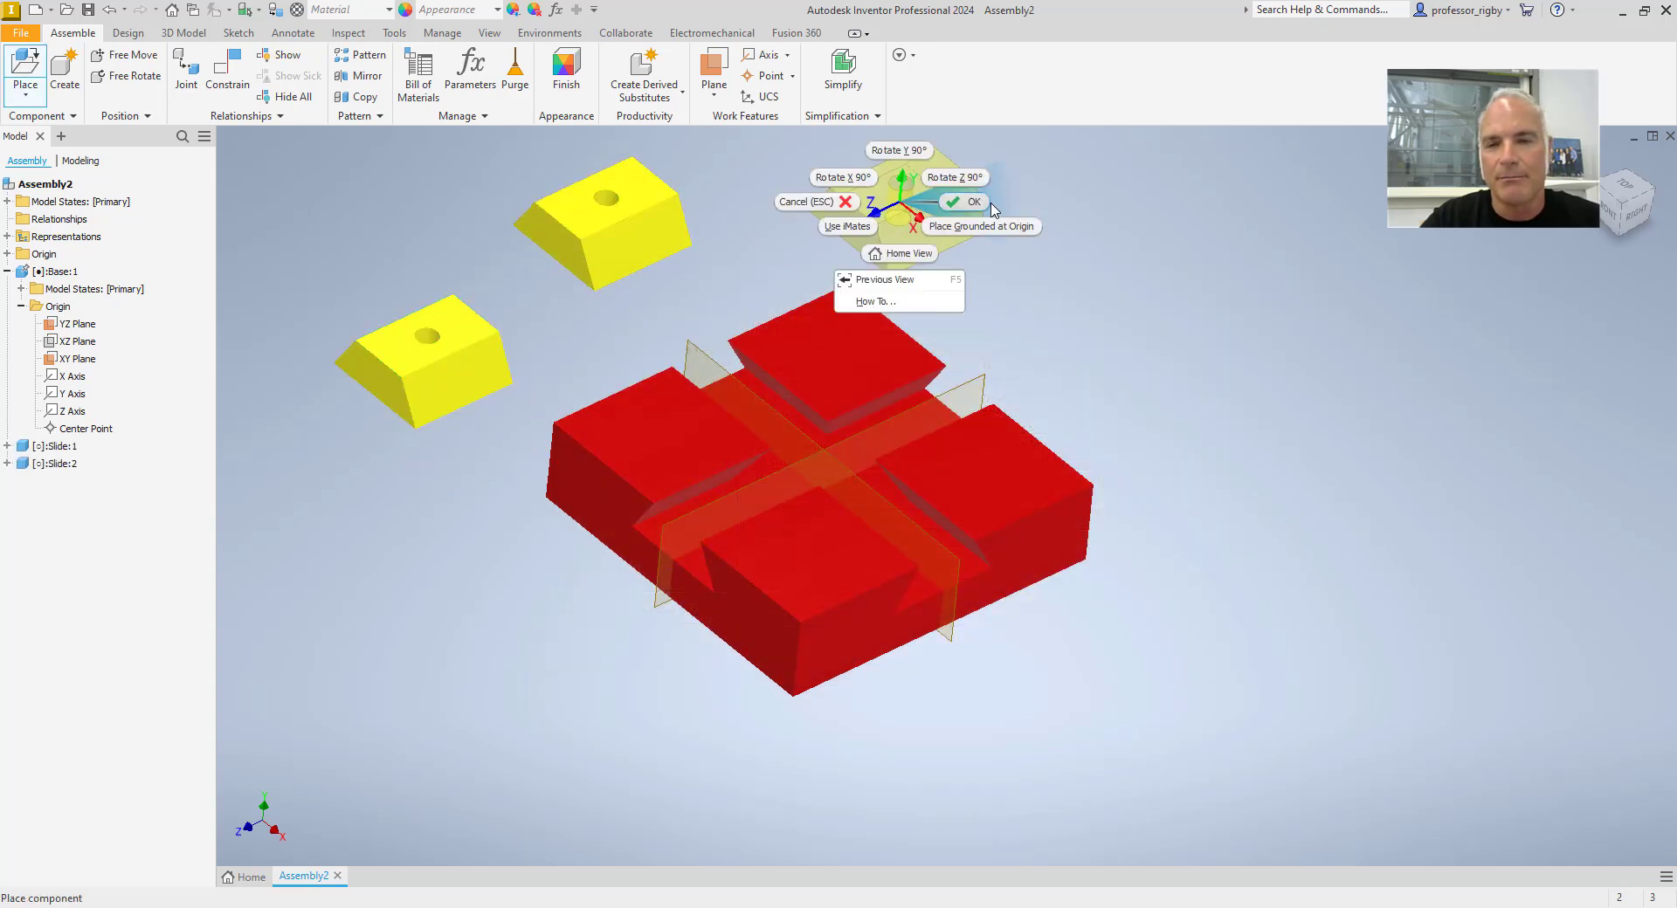
click(987, 205)
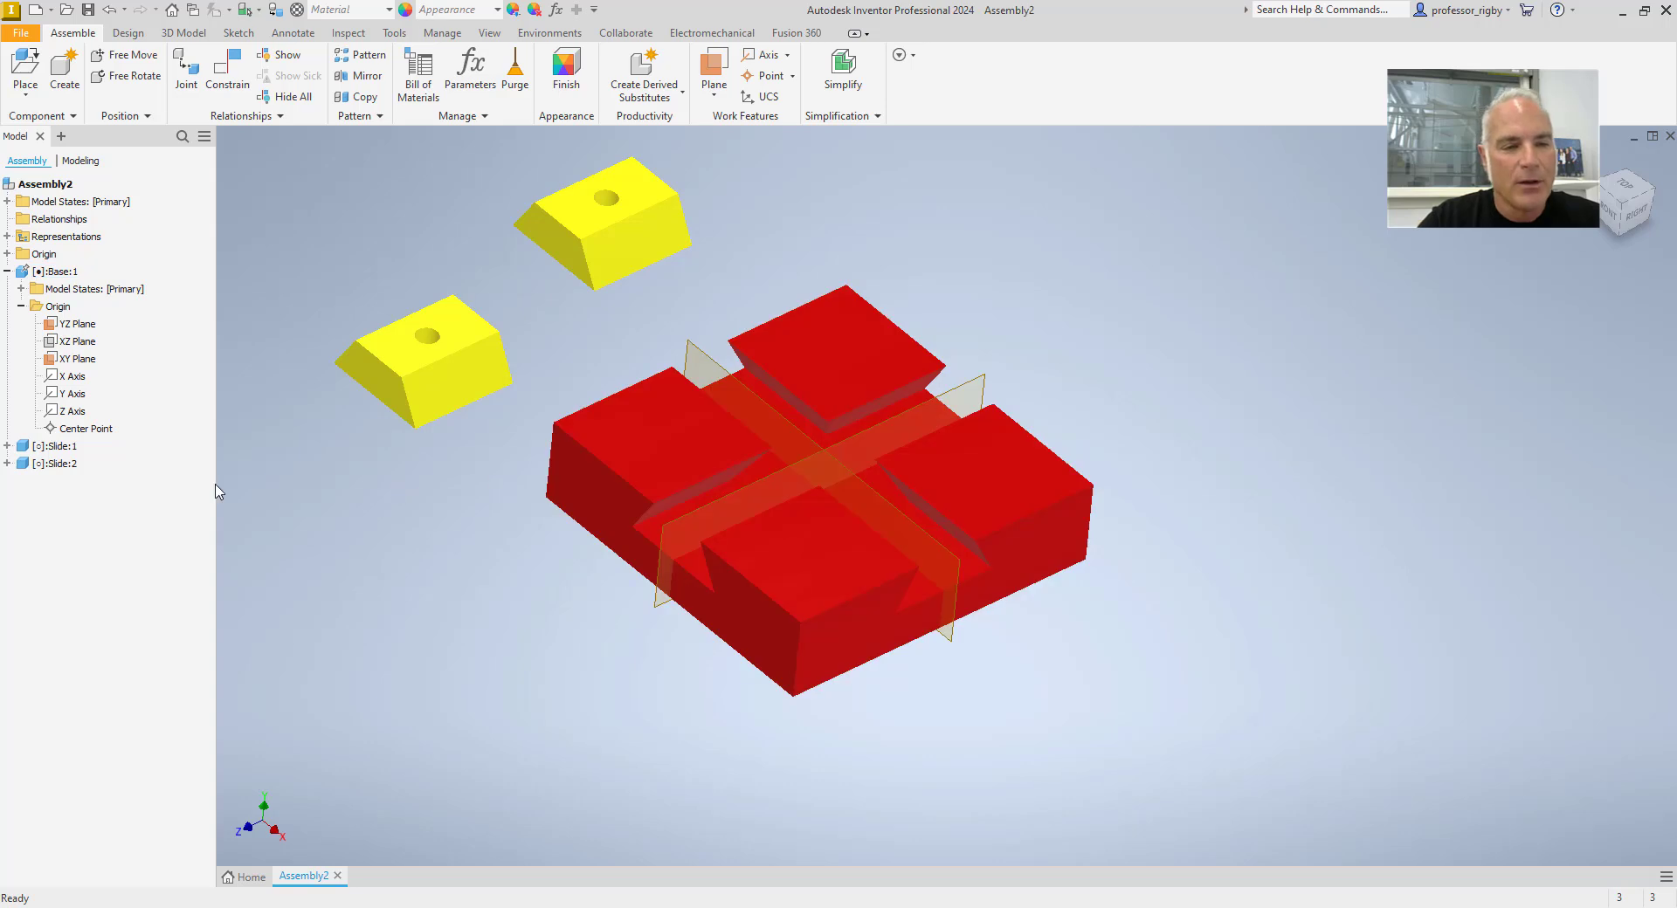
Step: Expand the first slide's Origin folder and examine where its YZ Plane lies in the part
click(7, 446)
click(21, 481)
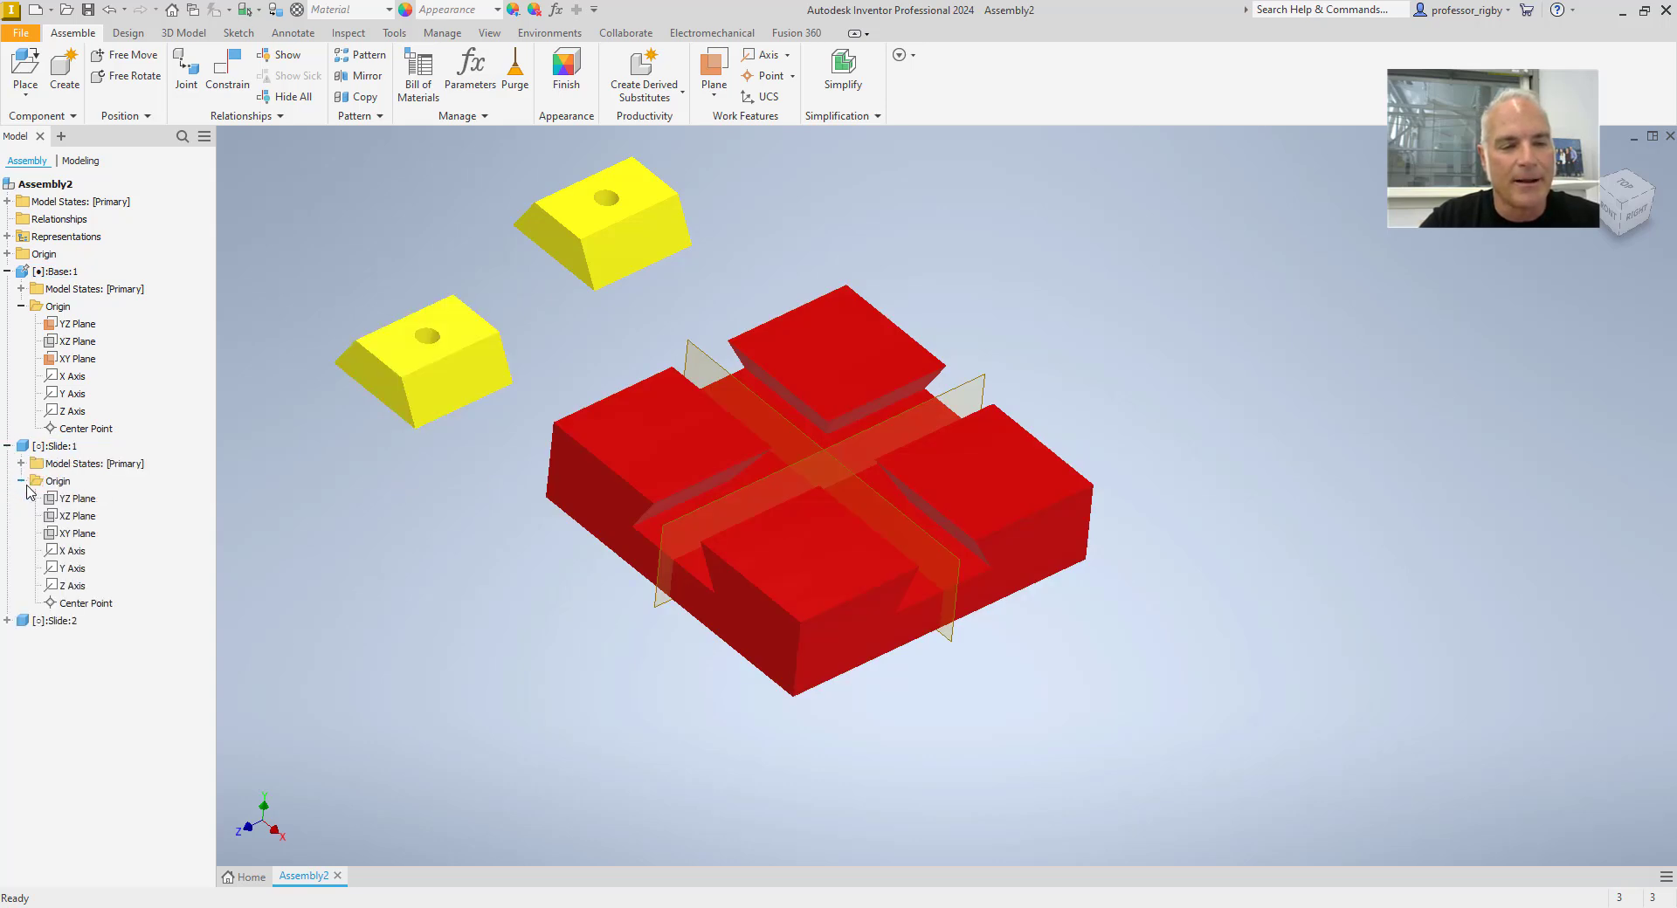
click(70, 499)
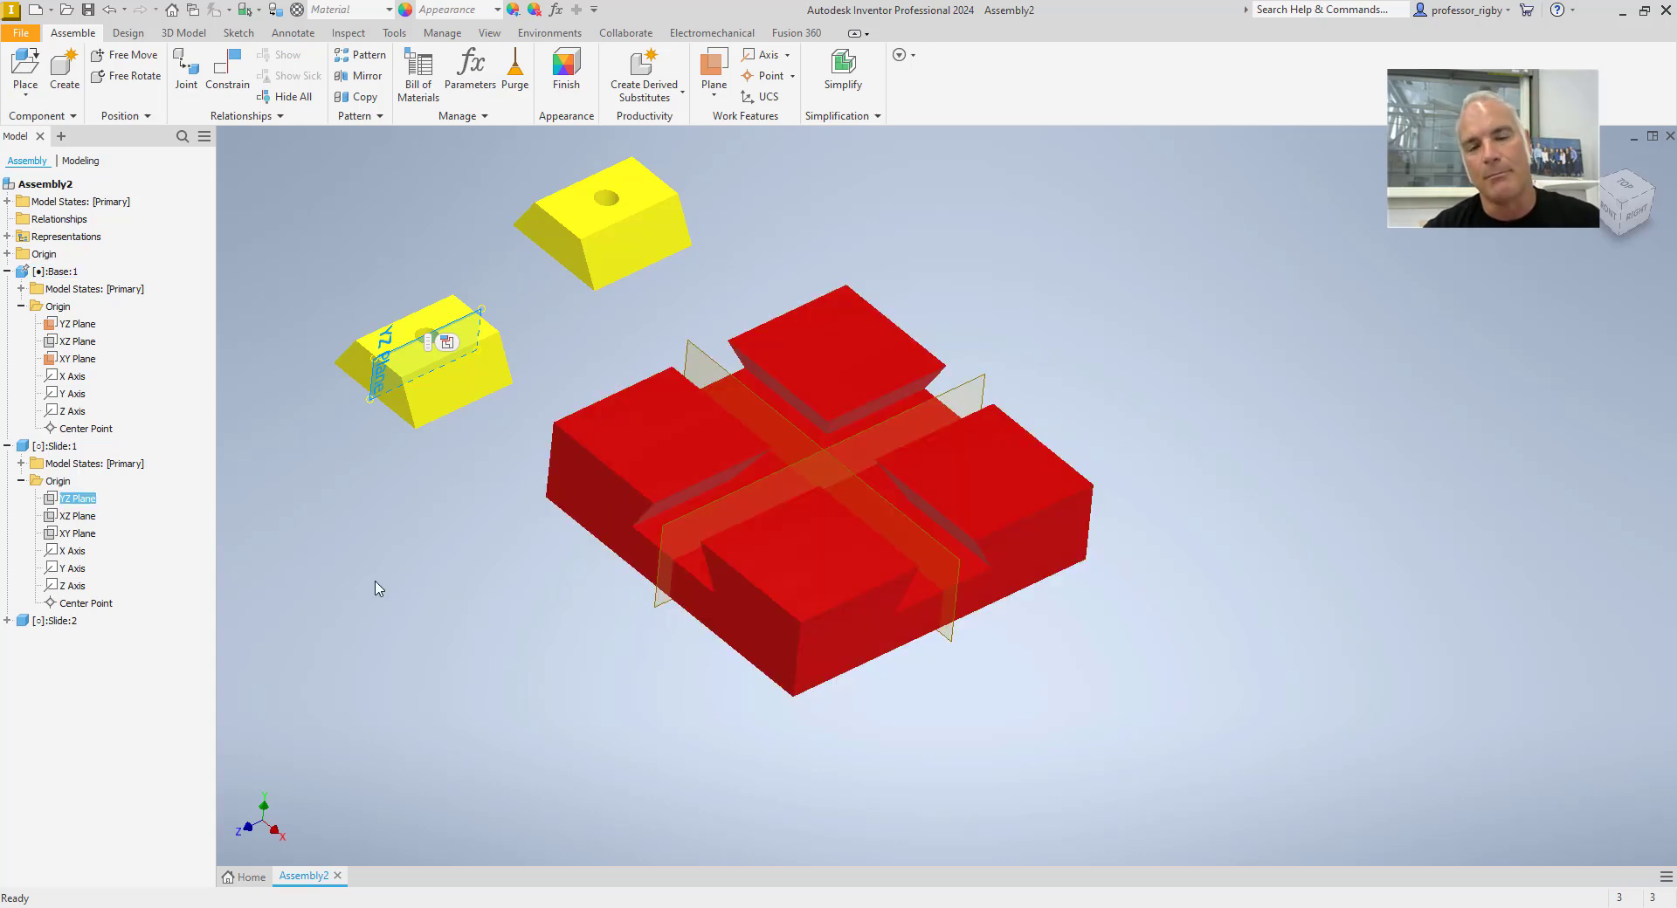
click(400, 448)
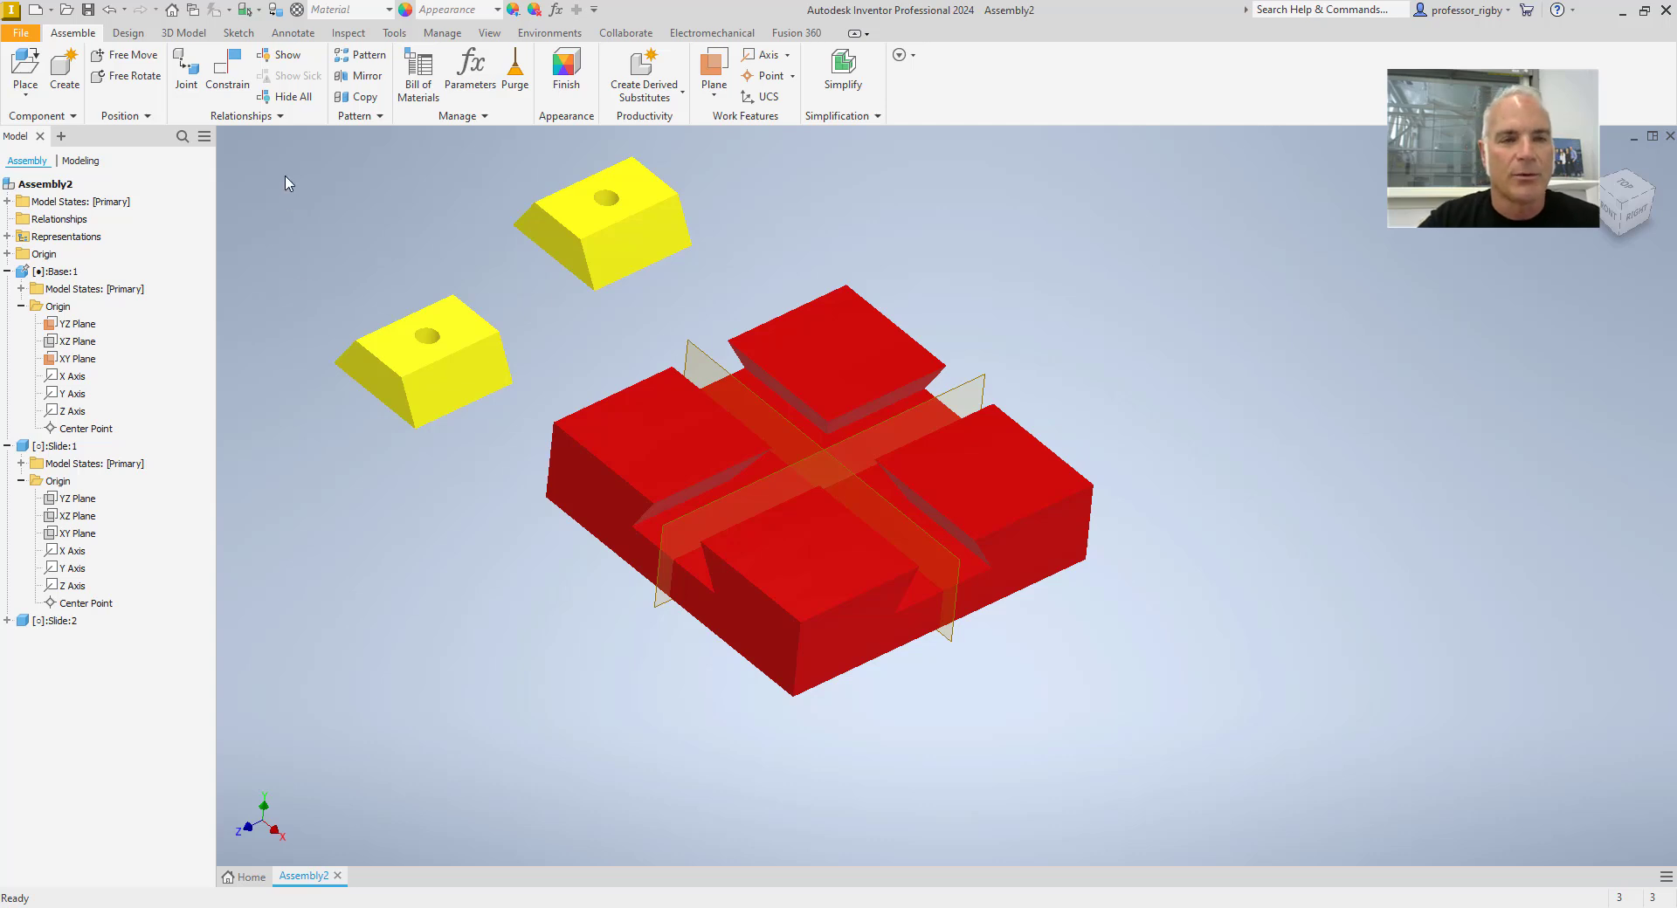
Step: Constrain the first slide's top face flush with the Base's top face at a 0.000 in offset
click(227, 80)
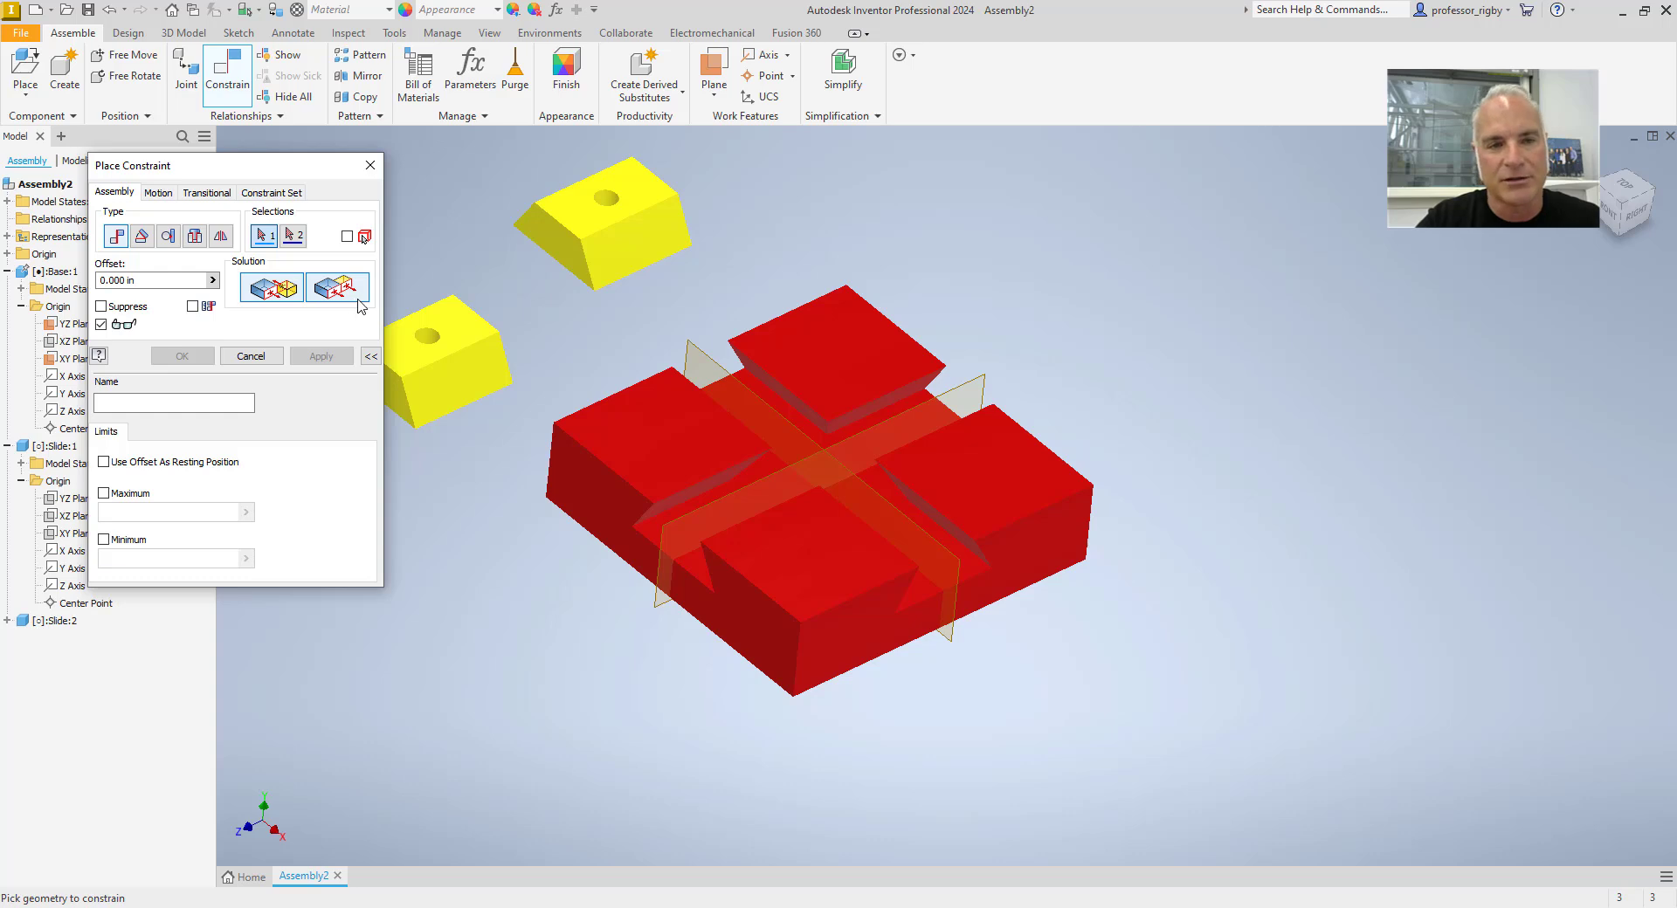
click(457, 315)
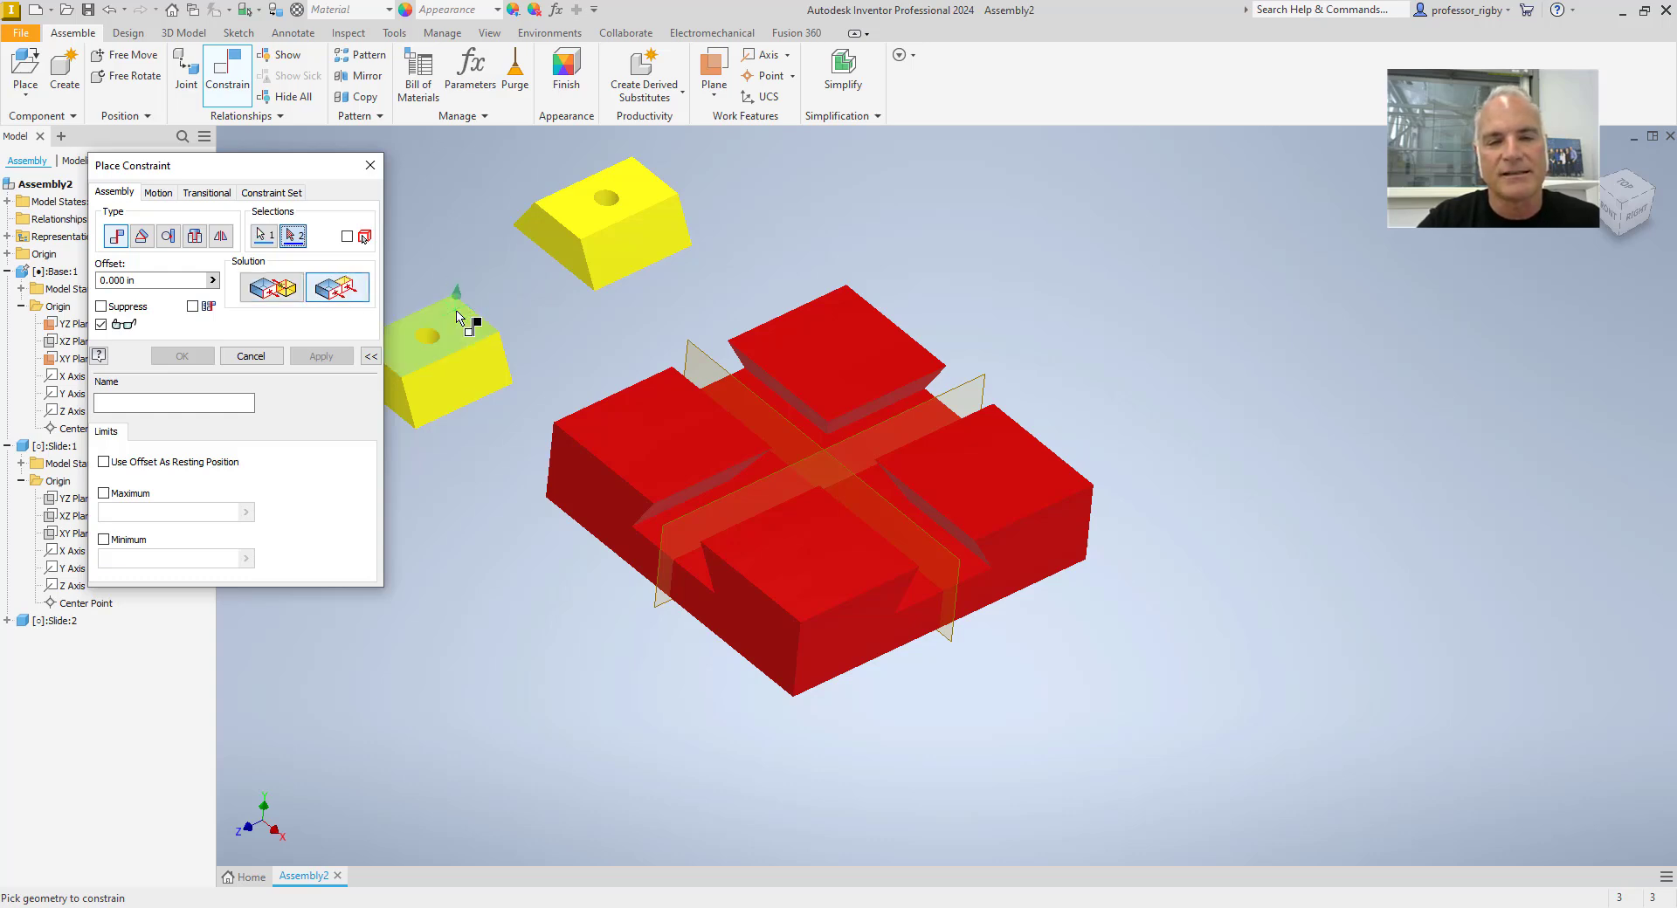
click(631, 414)
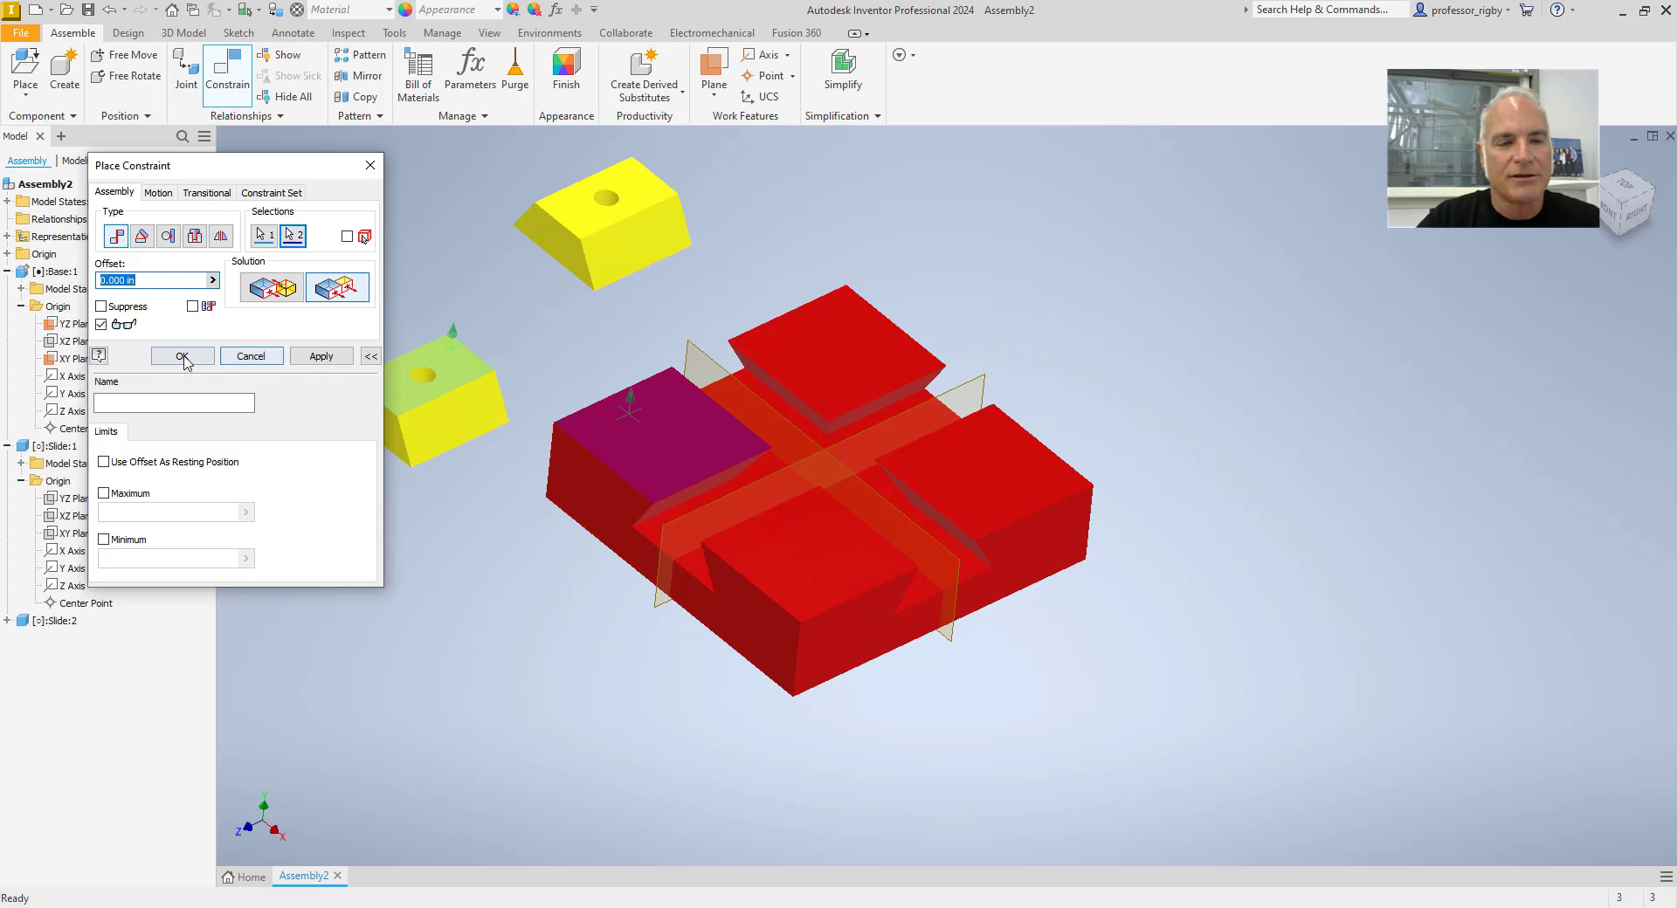
click(183, 356)
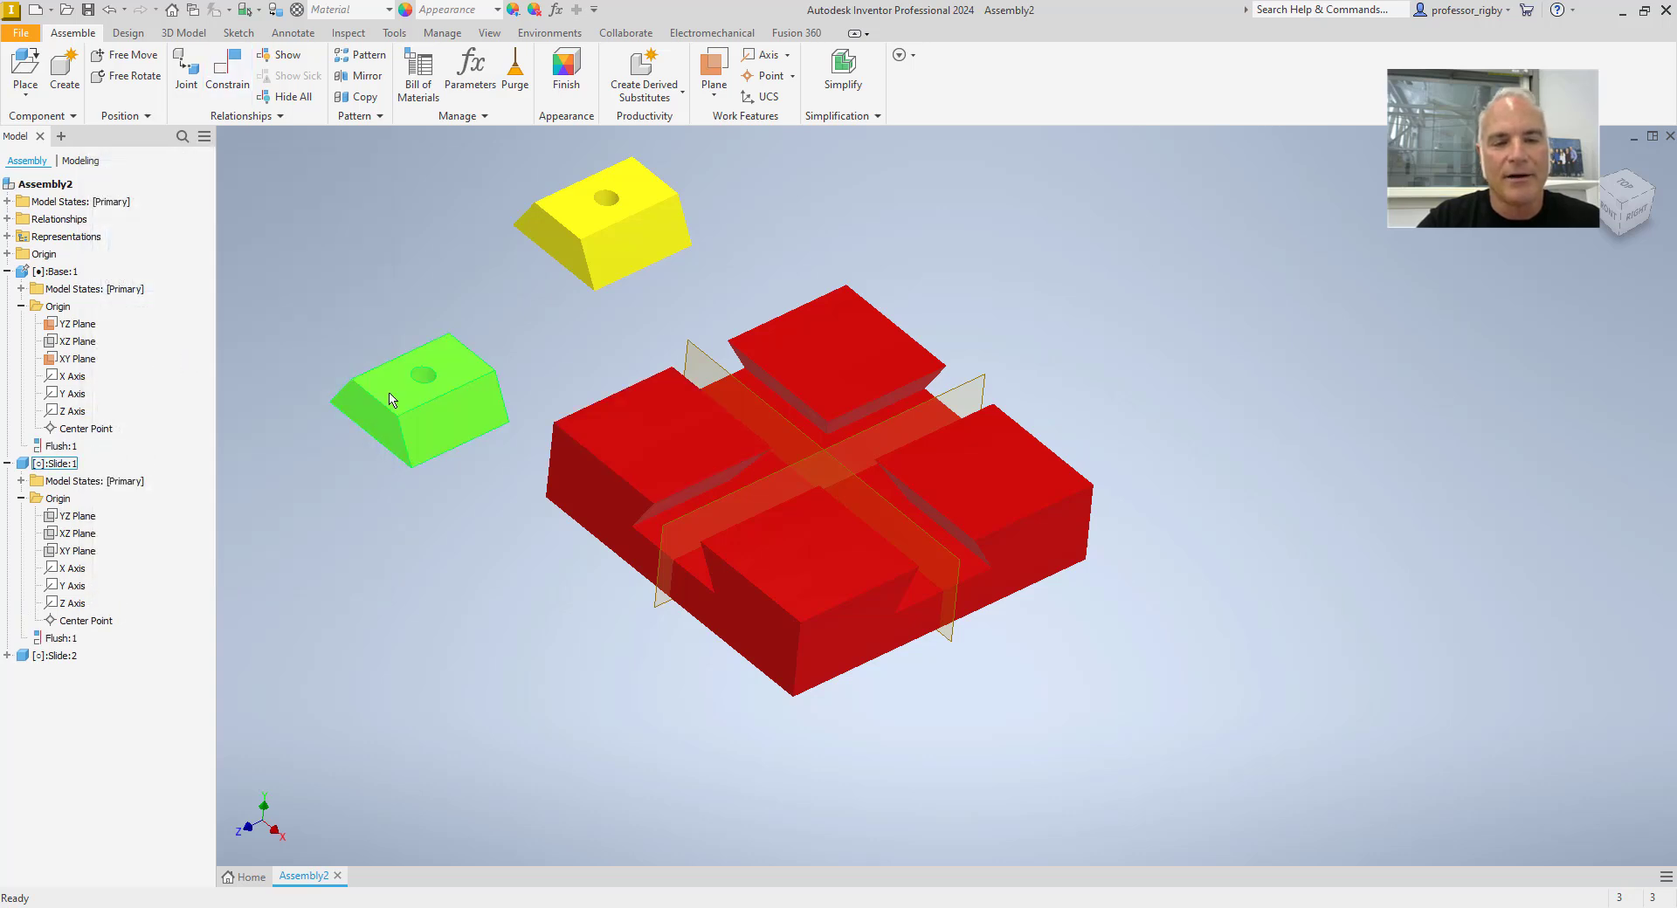
Step: Move the first slide against the Base, check its height from the front, and pull it clear in the home view
drag(416, 405, 563, 458)
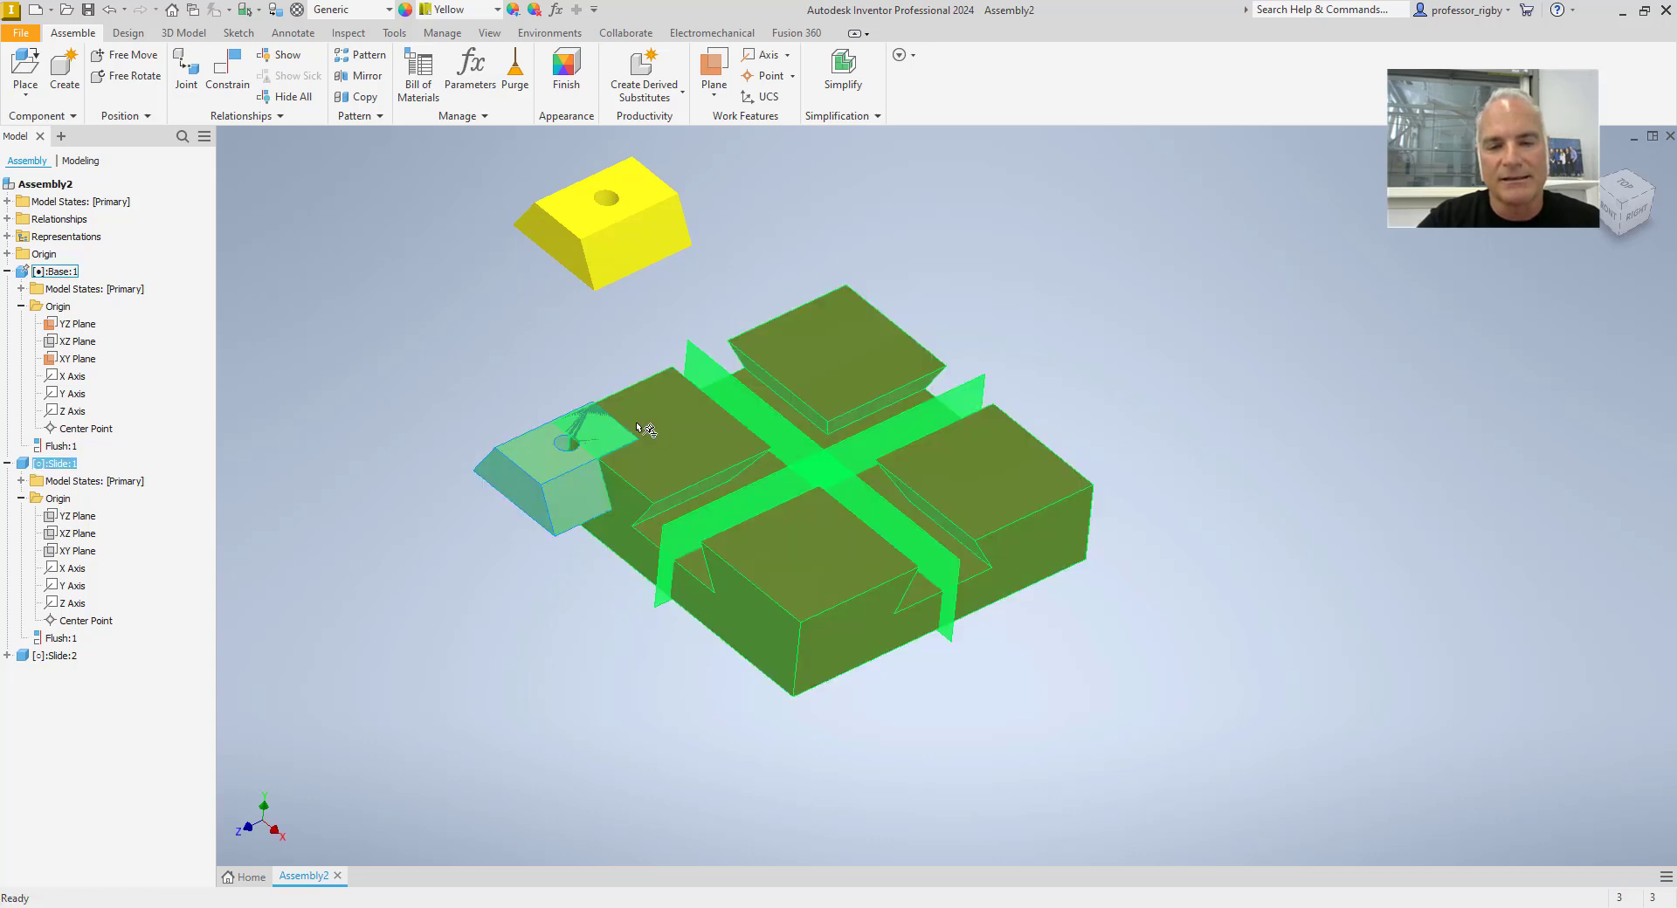
click(1607, 217)
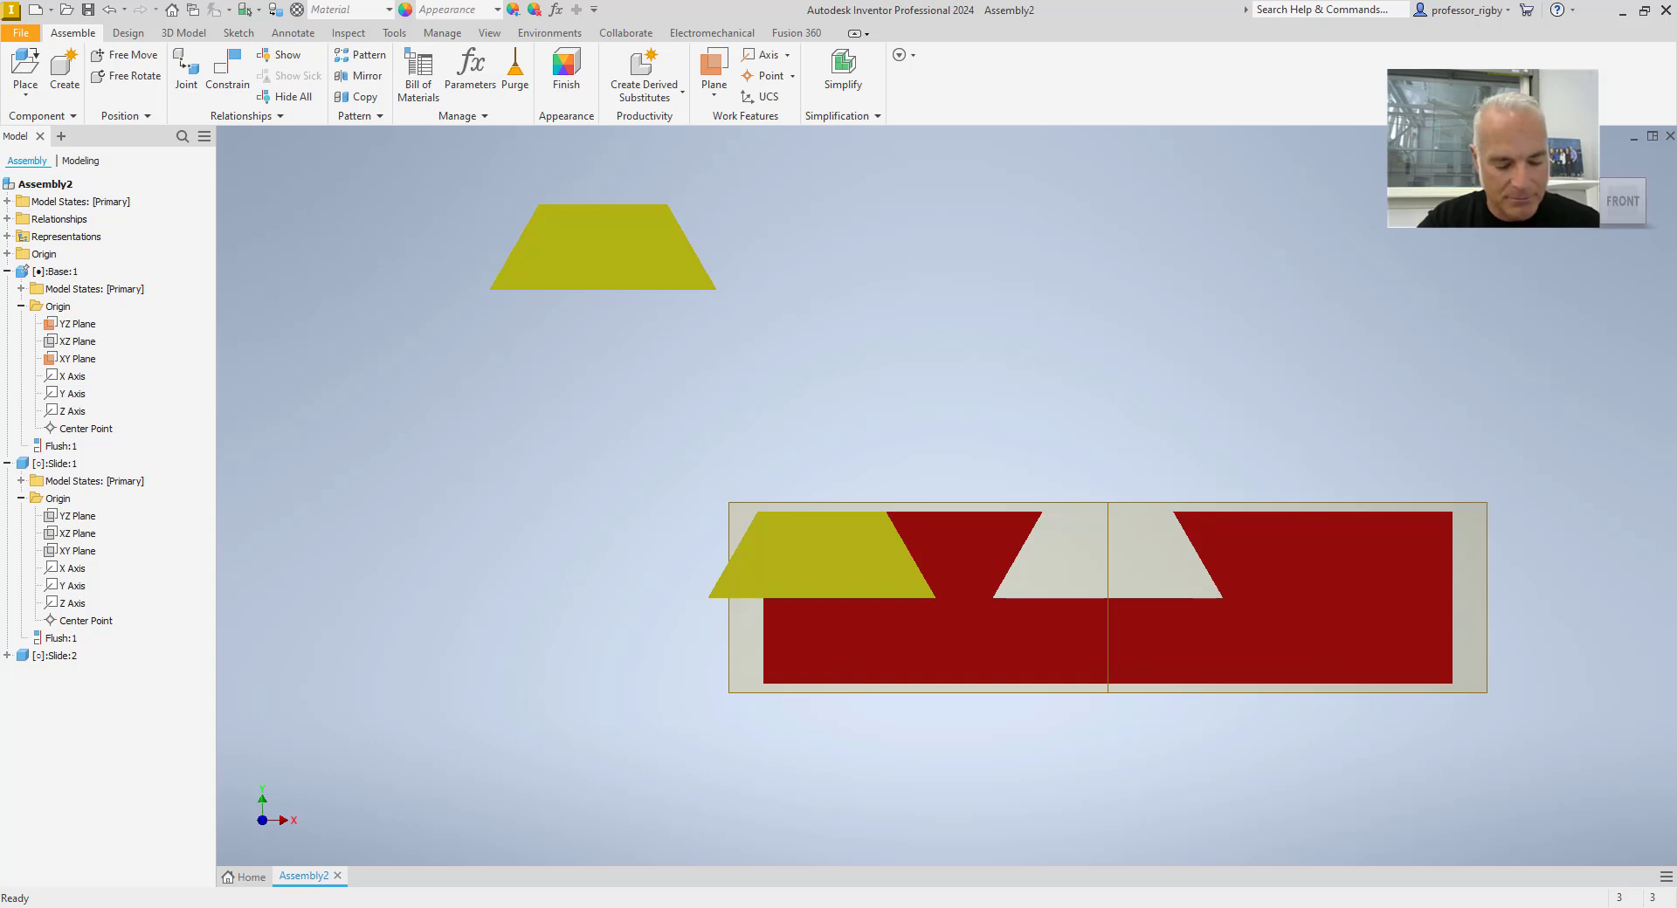
key(F6)
drag(656, 603, 472, 533)
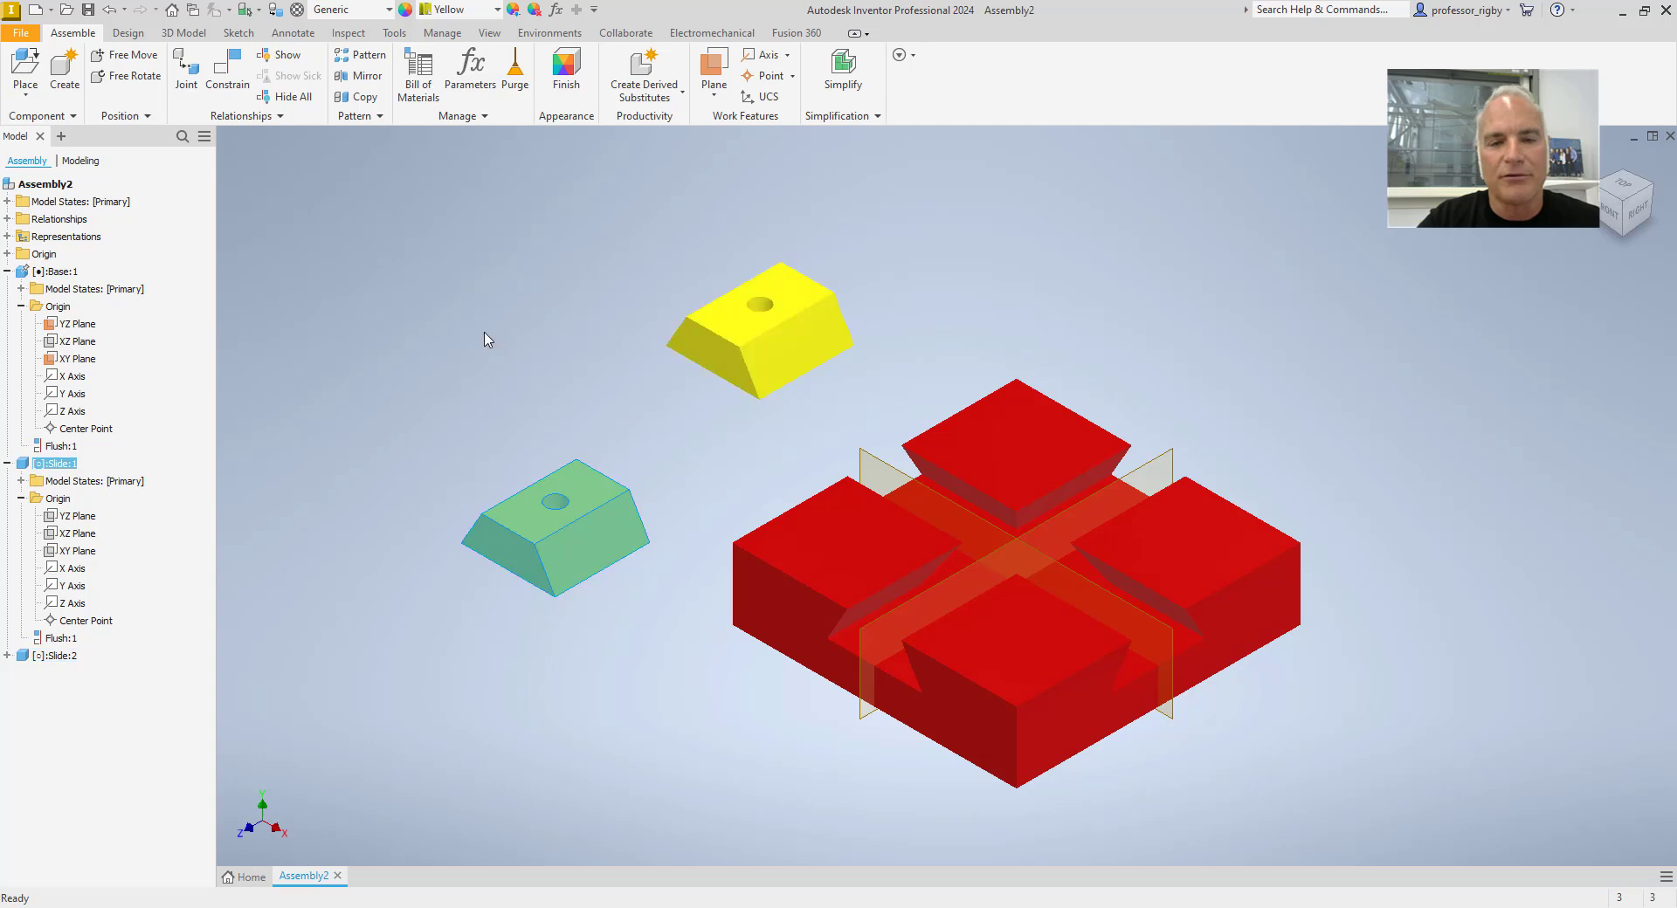
click(488, 340)
Step: Constrain the second slide's top face flush with the Base's top face at a 0.000 in offset
click(227, 70)
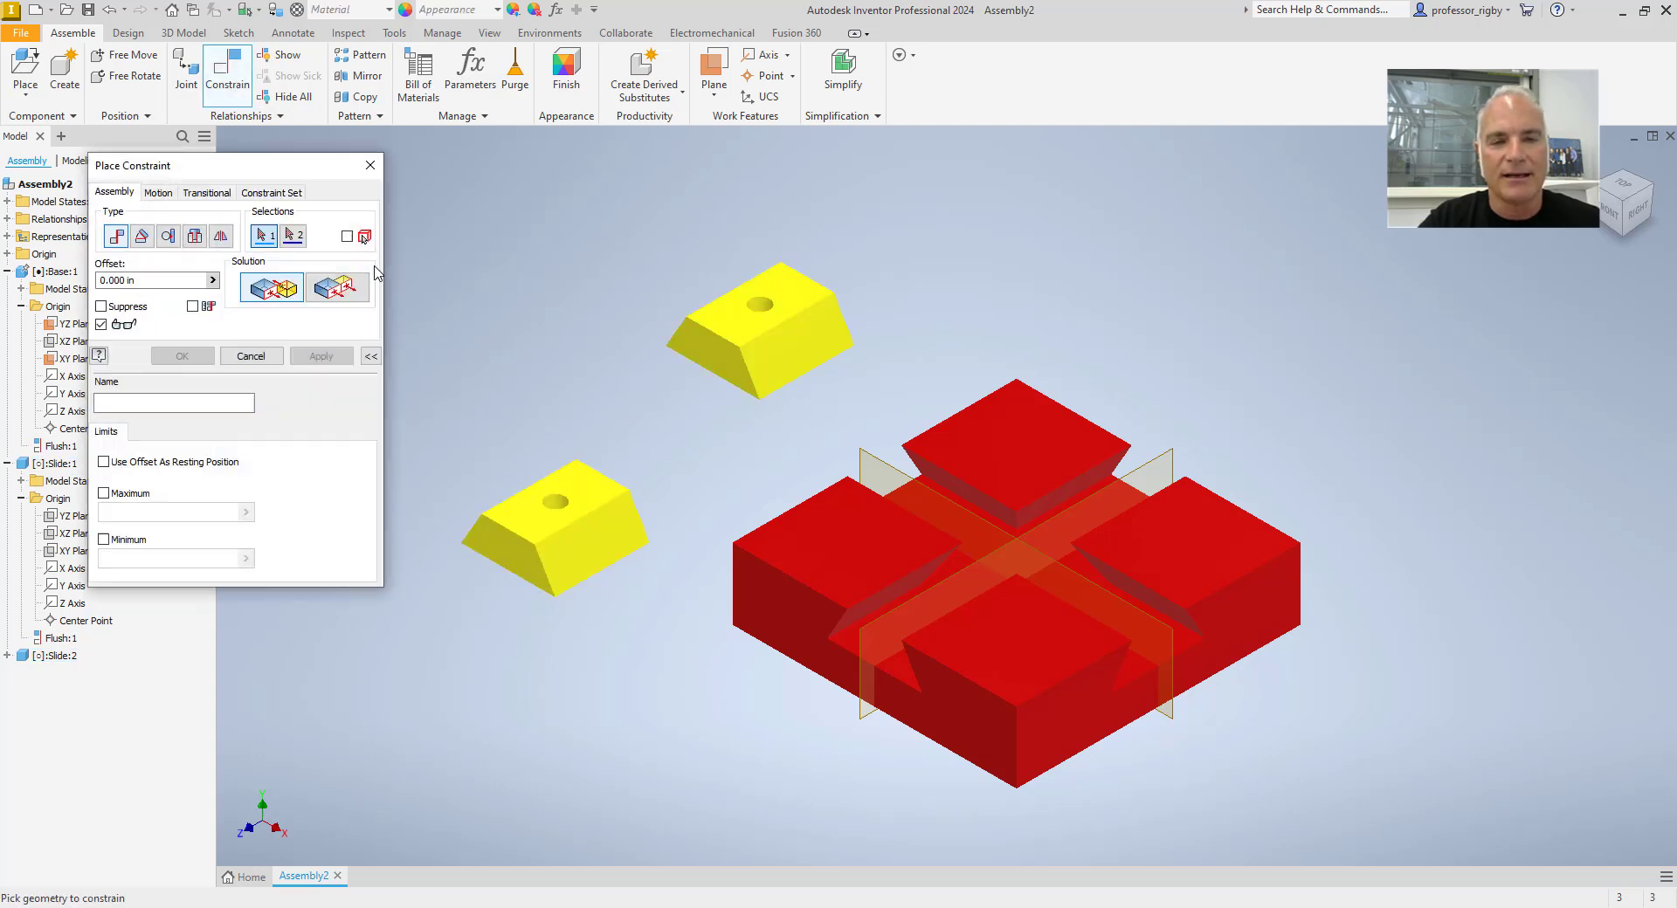
click(358, 295)
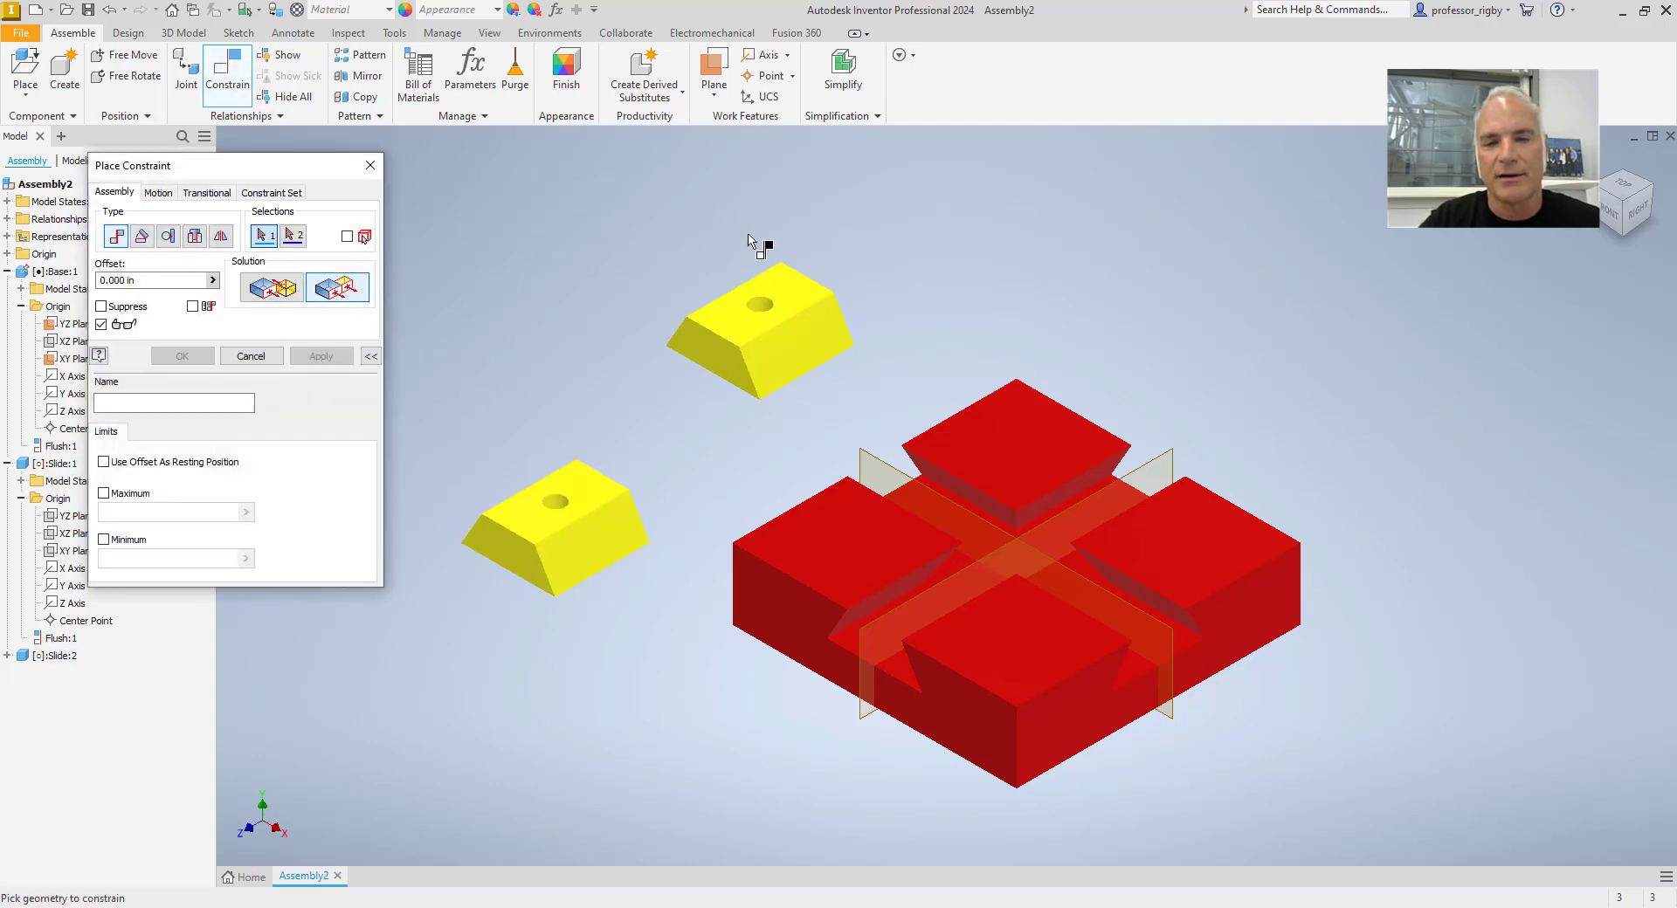
click(801, 281)
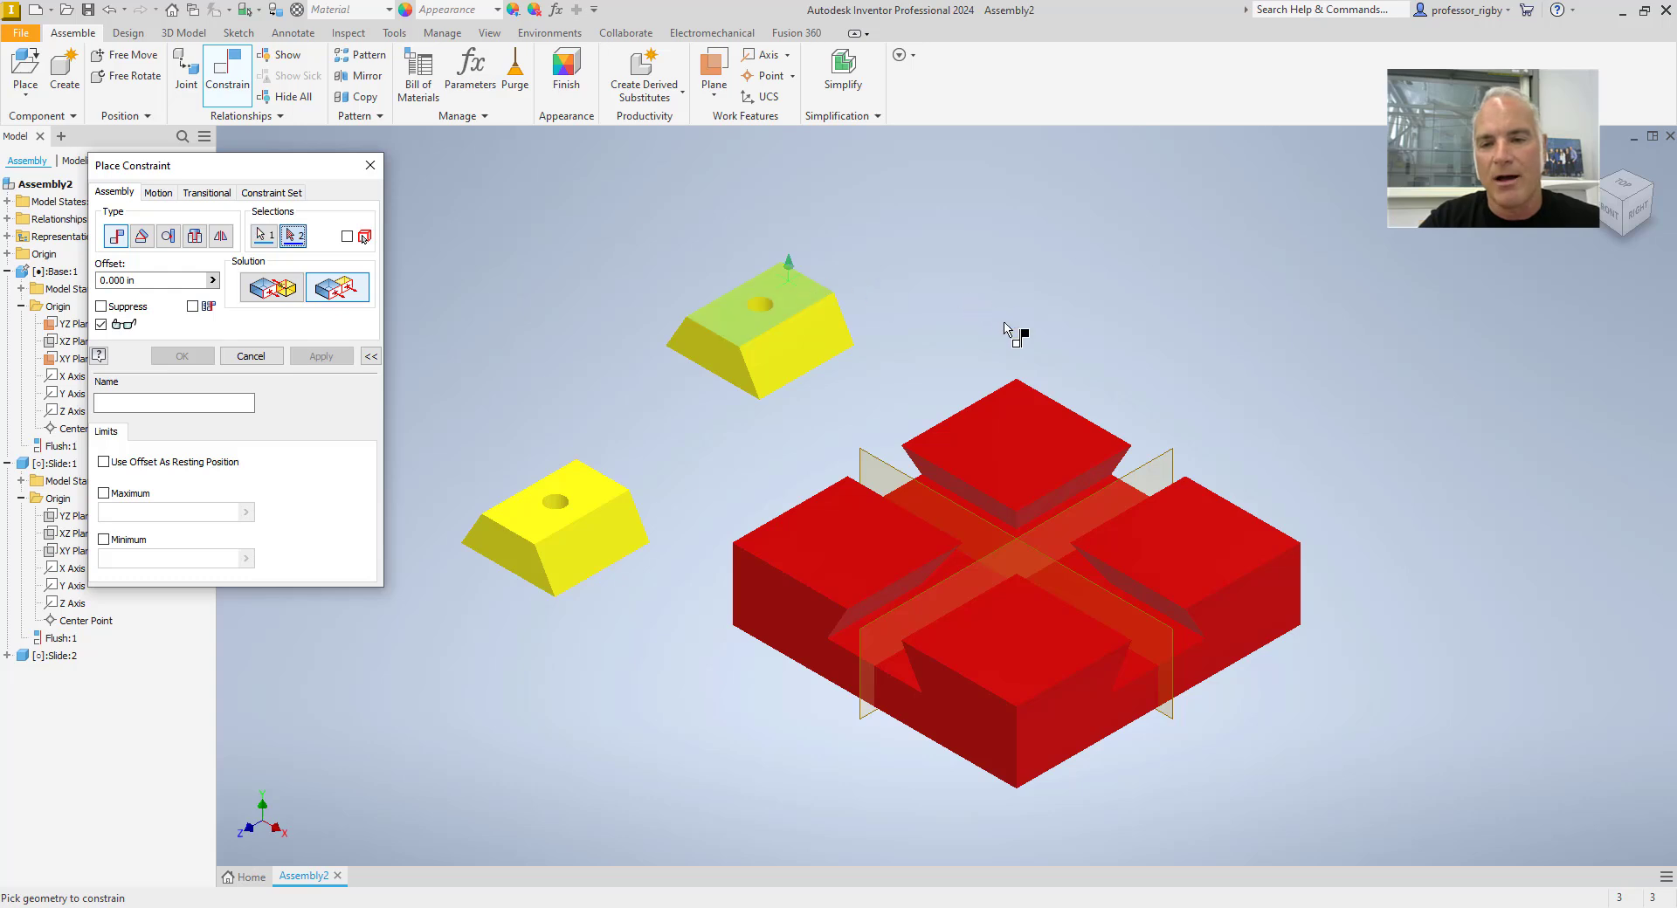
click(1018, 390)
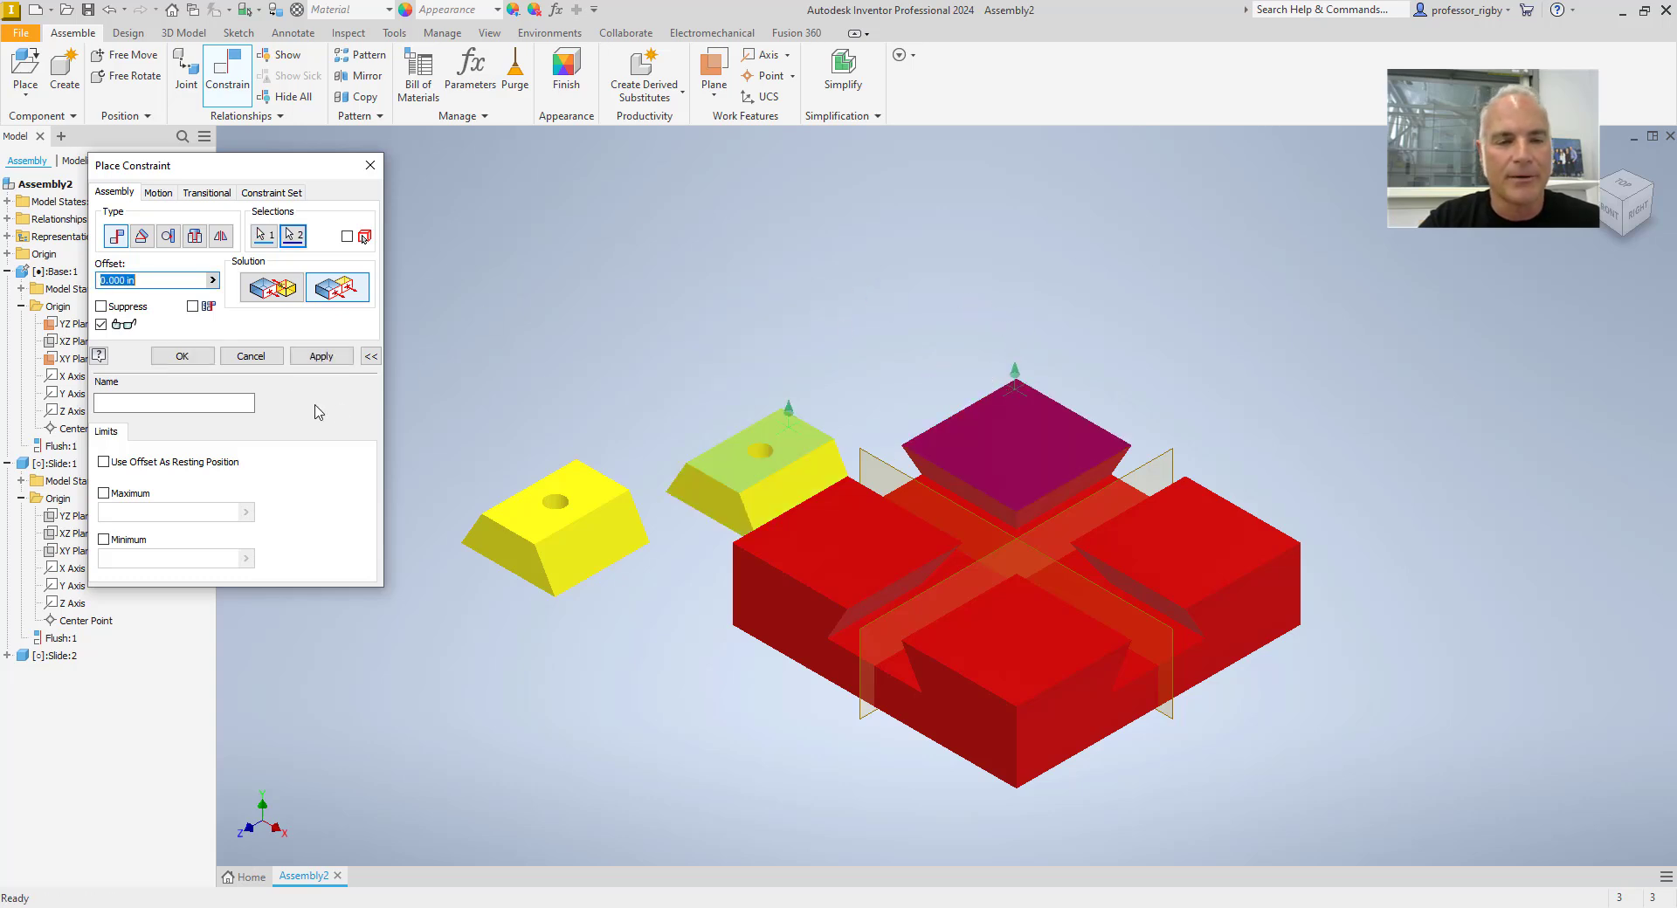
click(321, 355)
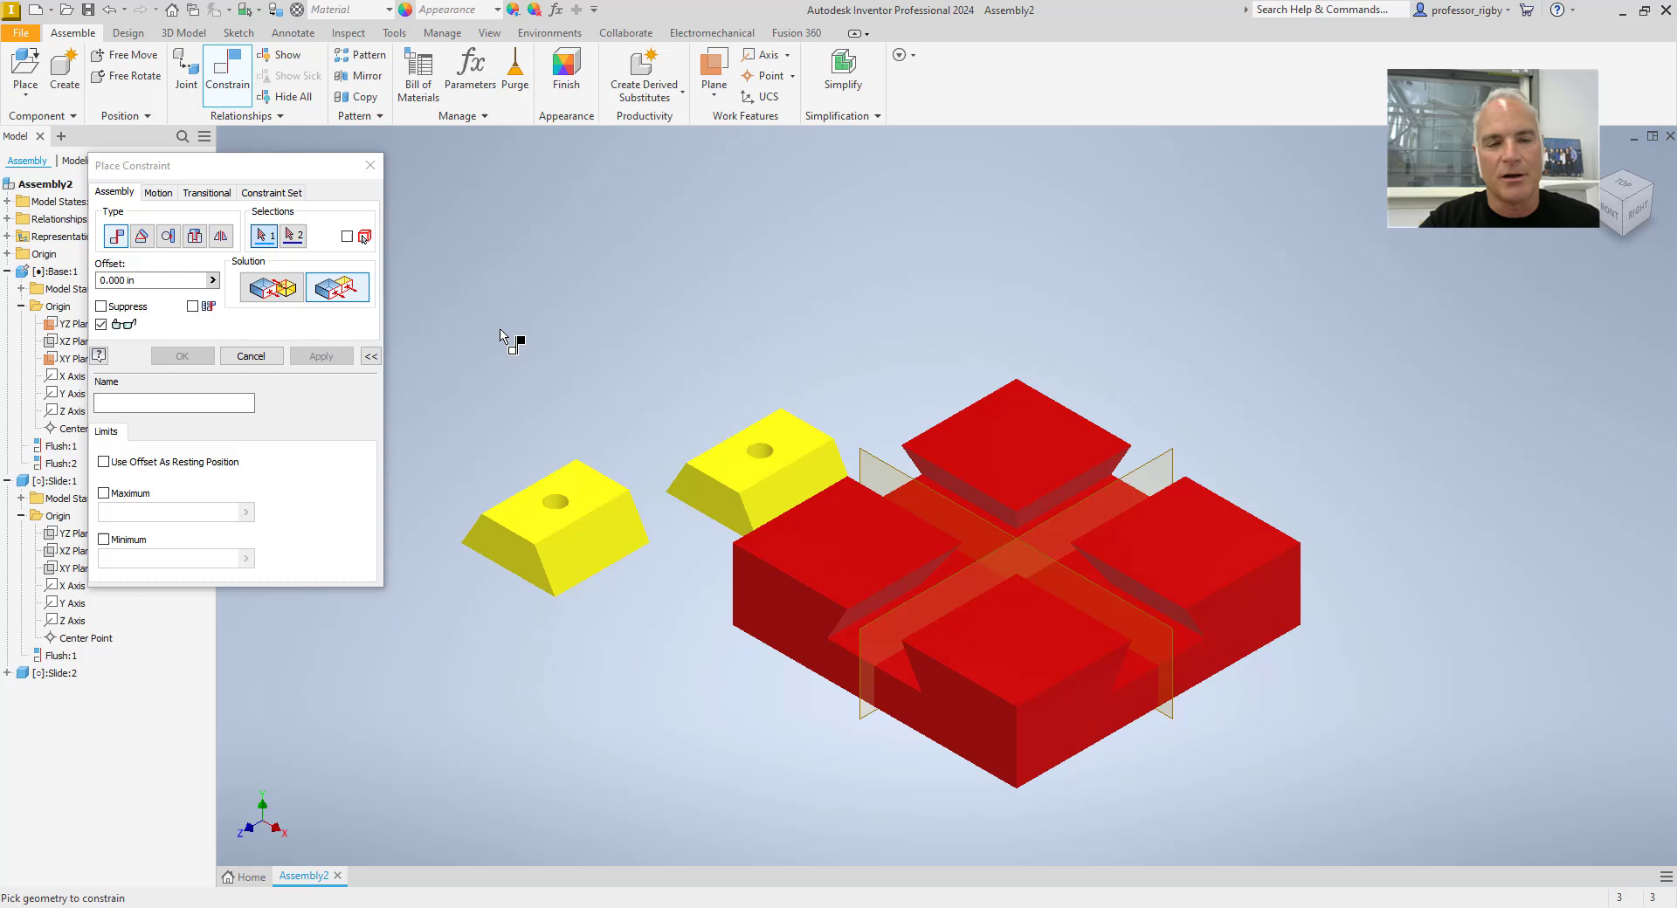
click(250, 357)
Step: Move the second slide to the opposite side of the Base from the first slide, and shift the first slide slightly
drag(794, 441, 849, 360)
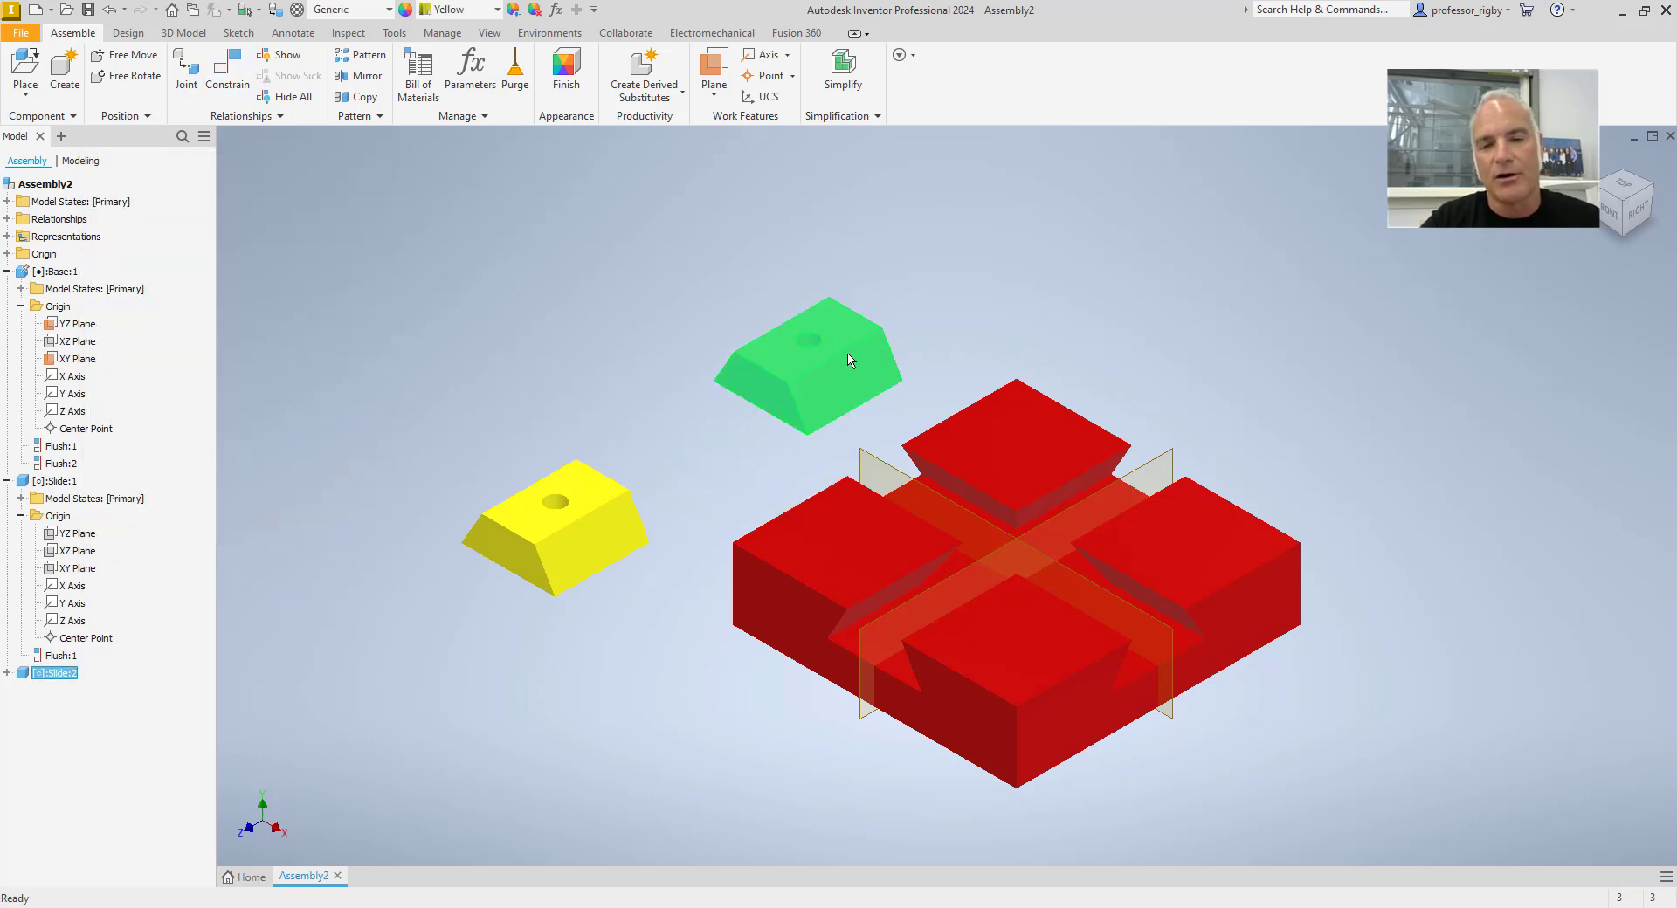
drag(836, 306, 1484, 429)
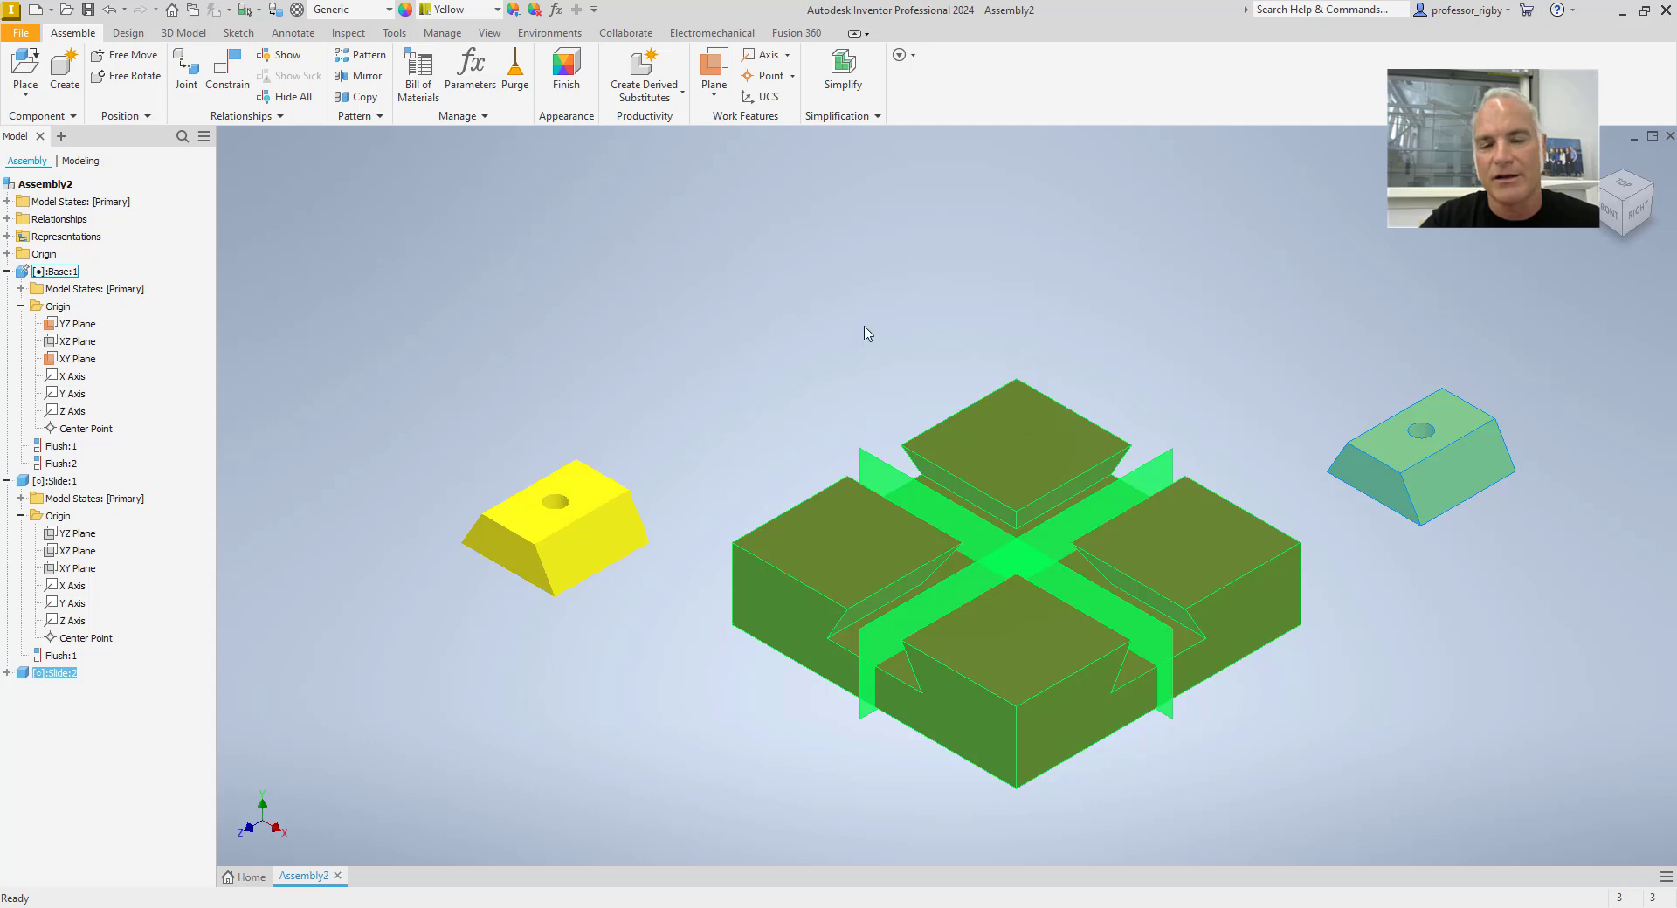
click(756, 356)
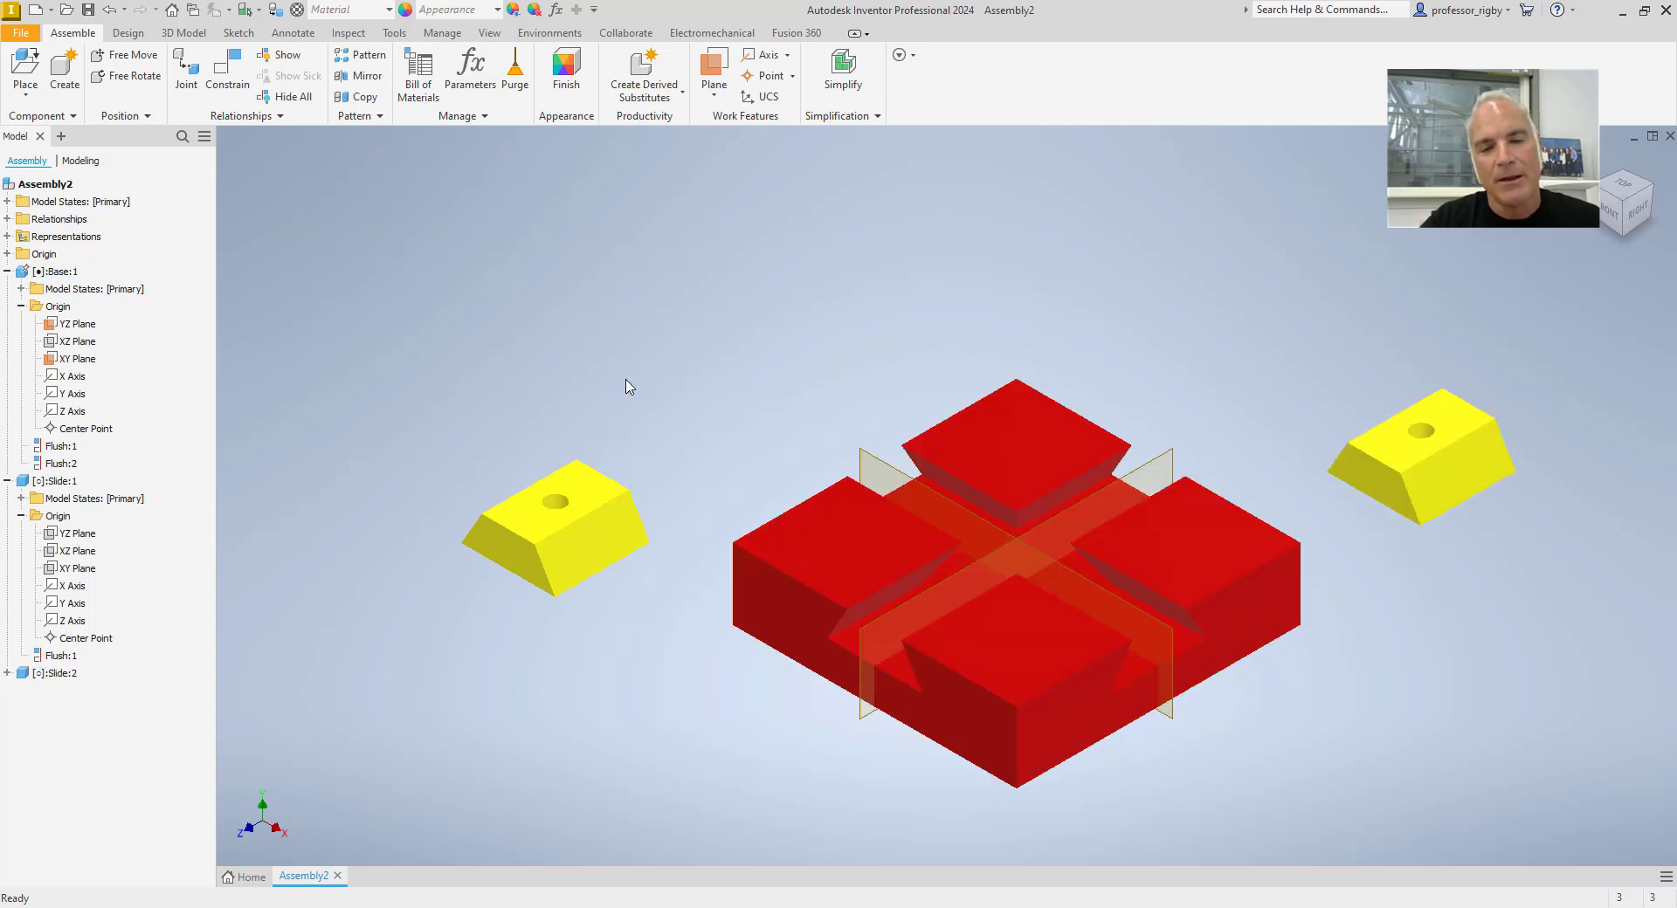
drag(577, 487, 616, 510)
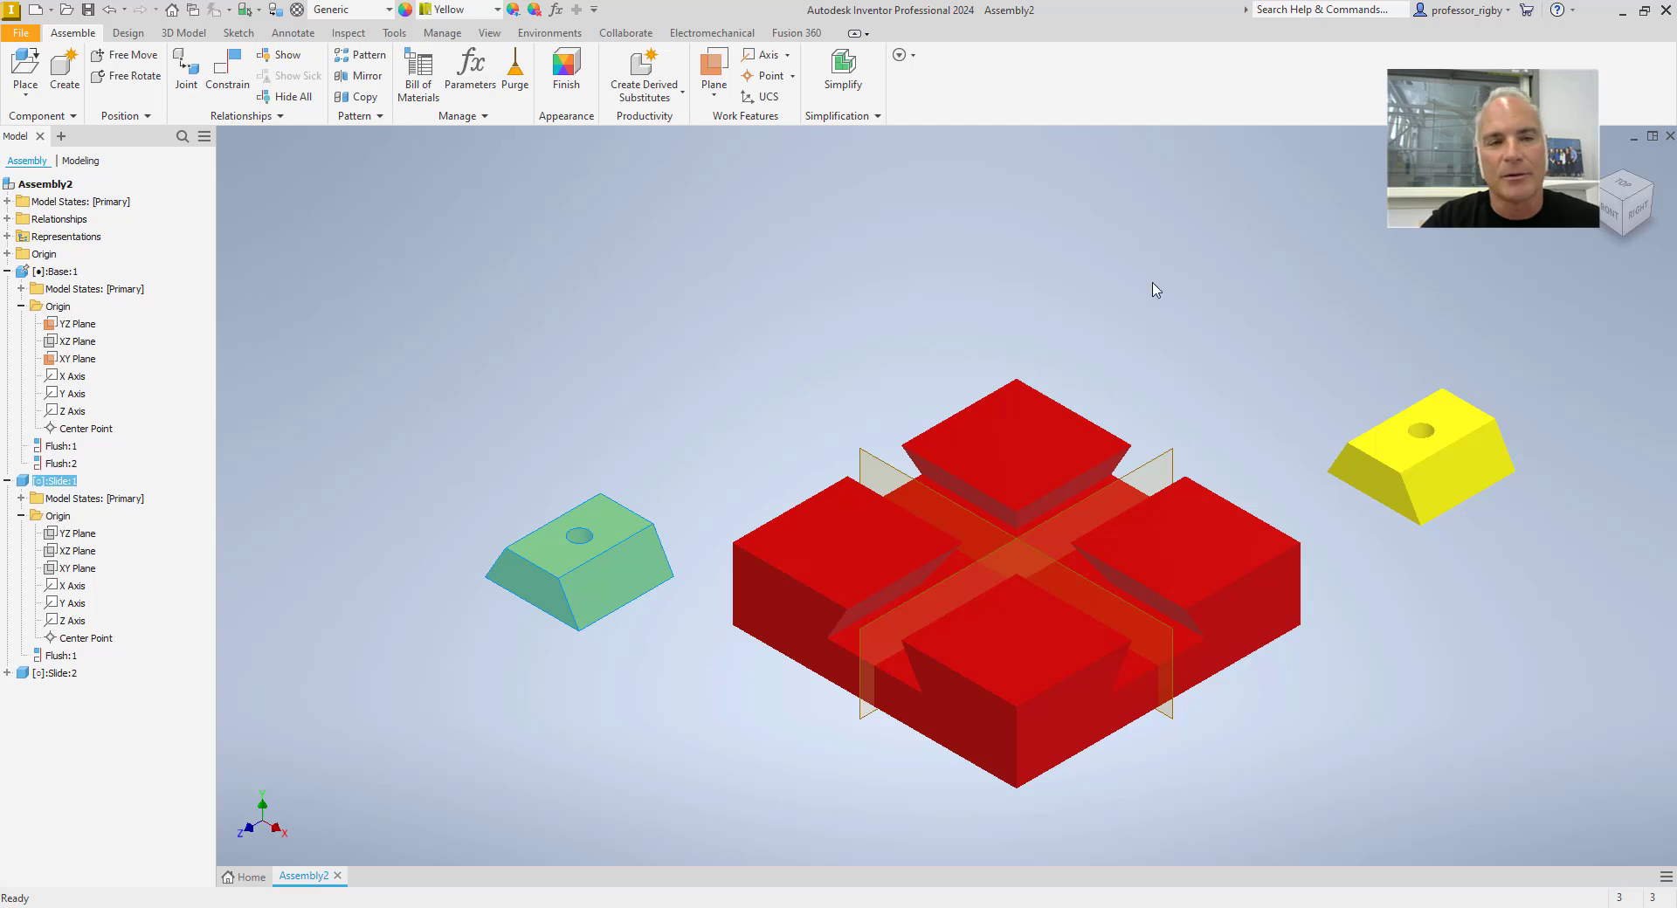
Step: Mate the first slide's YZ Plane to the Base's YZ Plane at a 0.000 in offset and test the slide's motion along the channel
click(229, 75)
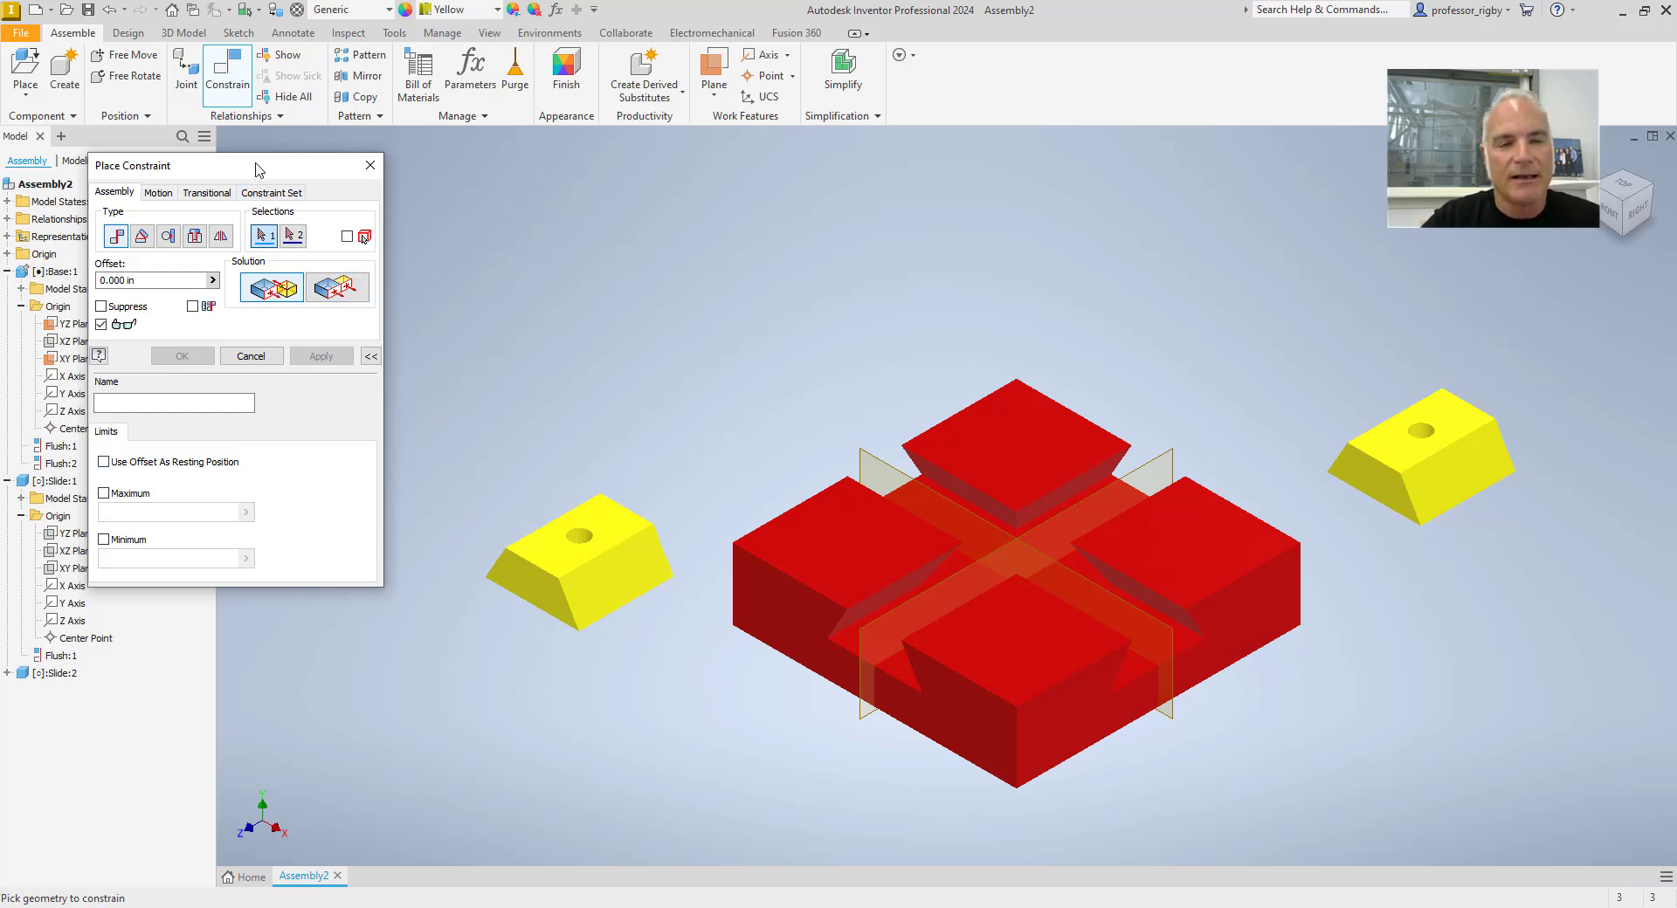
drag(256, 165, 361, 65)
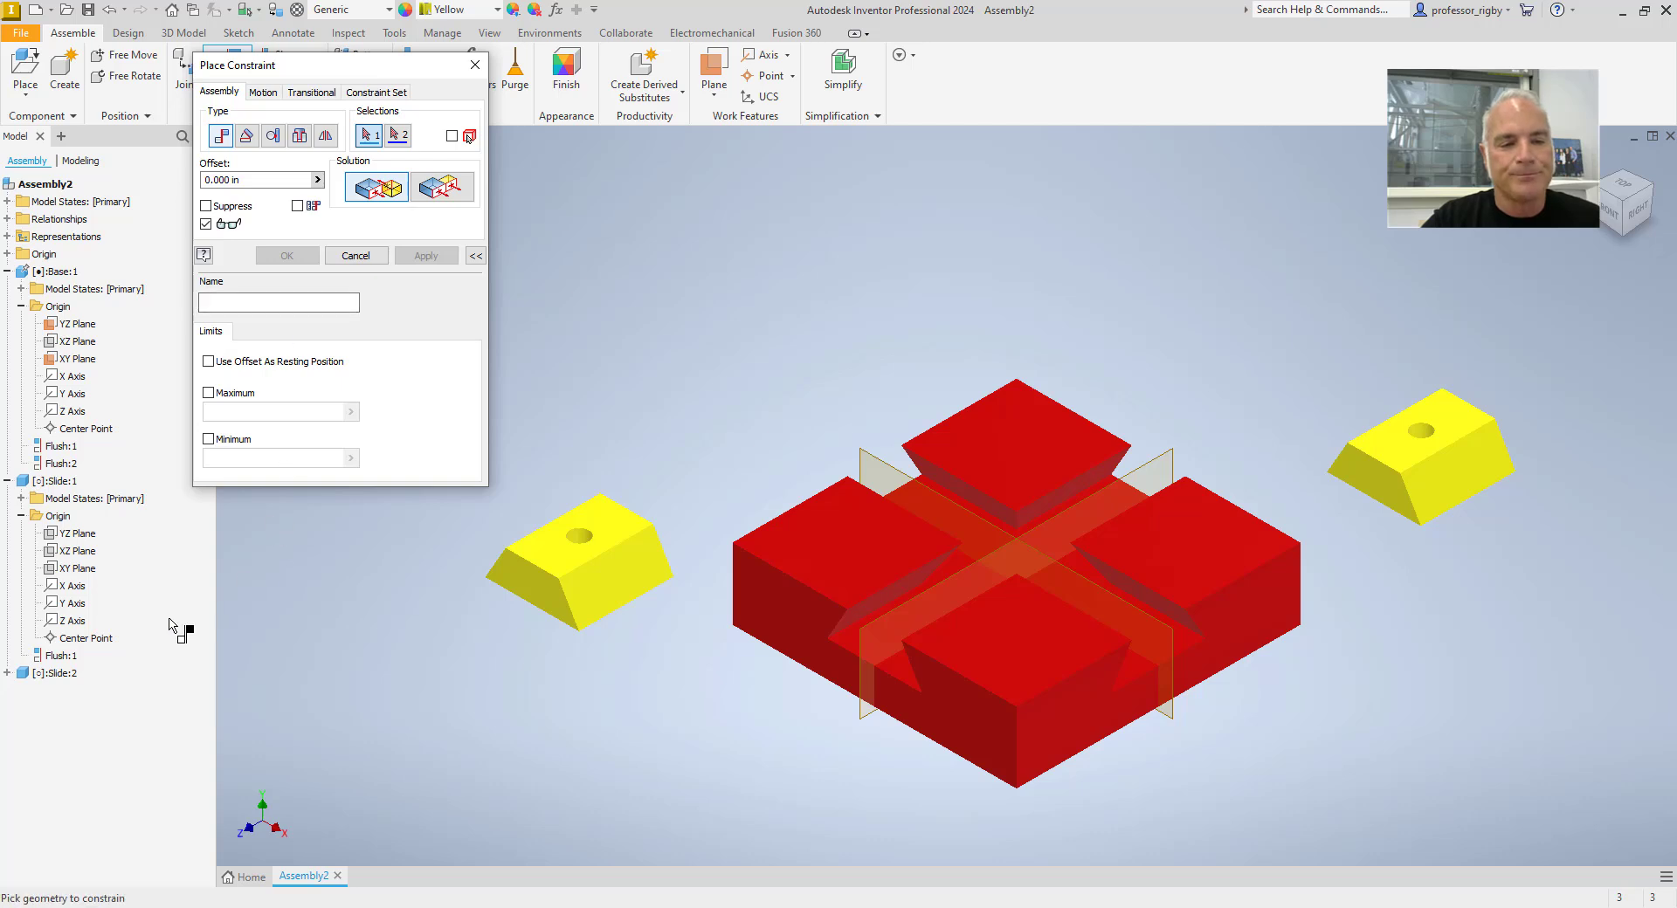
click(78, 535)
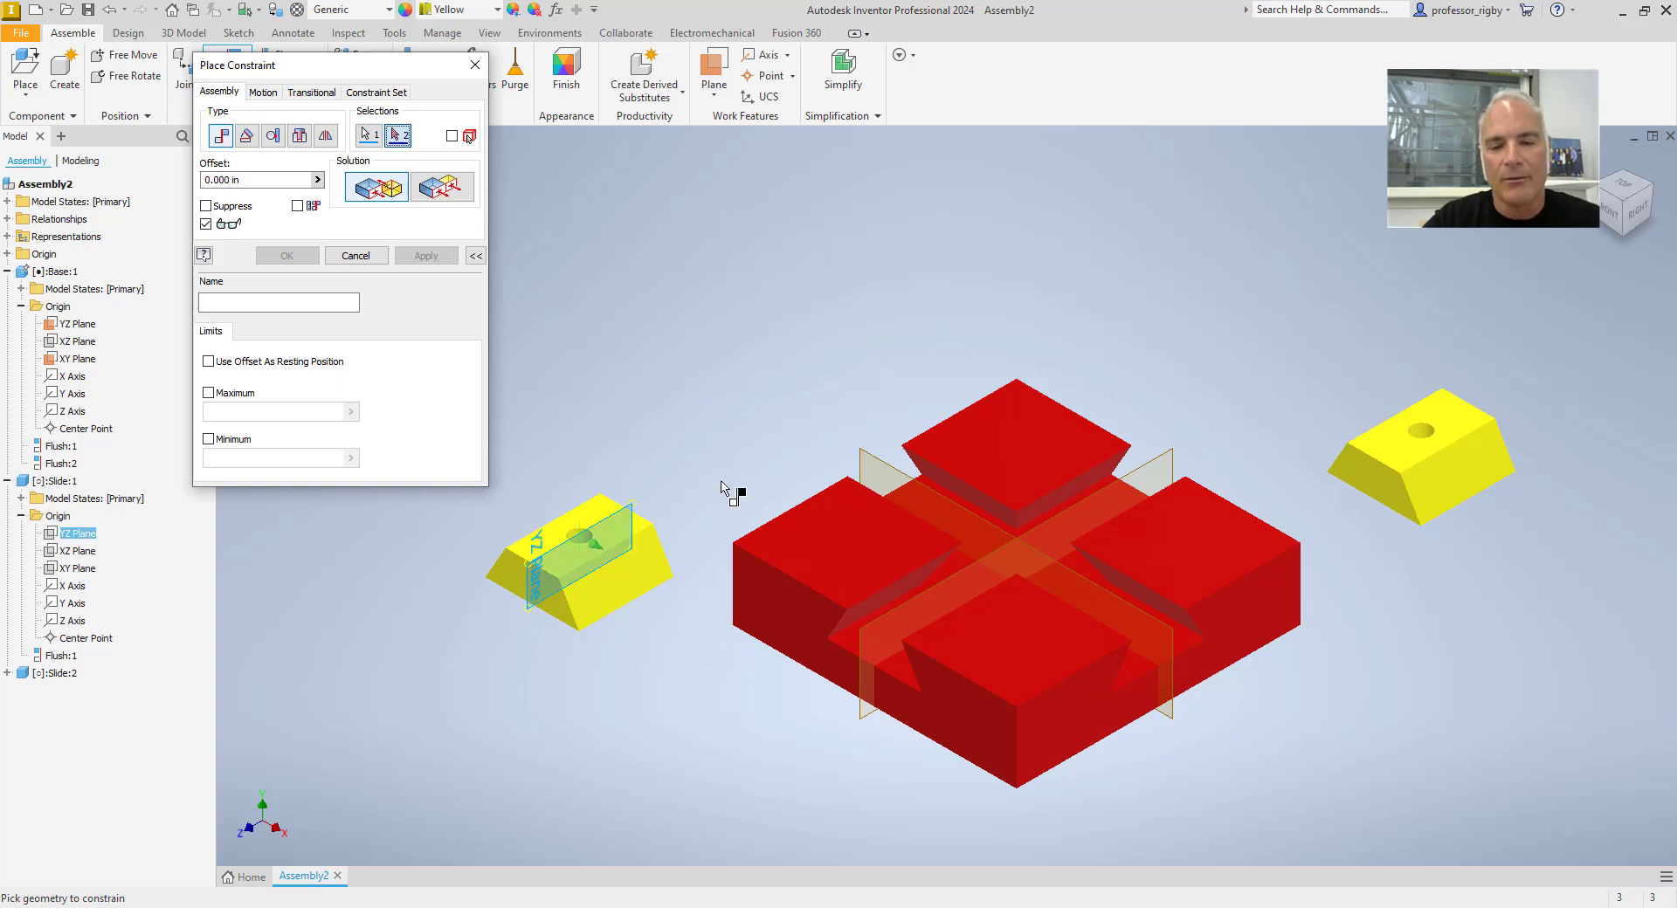
click(863, 718)
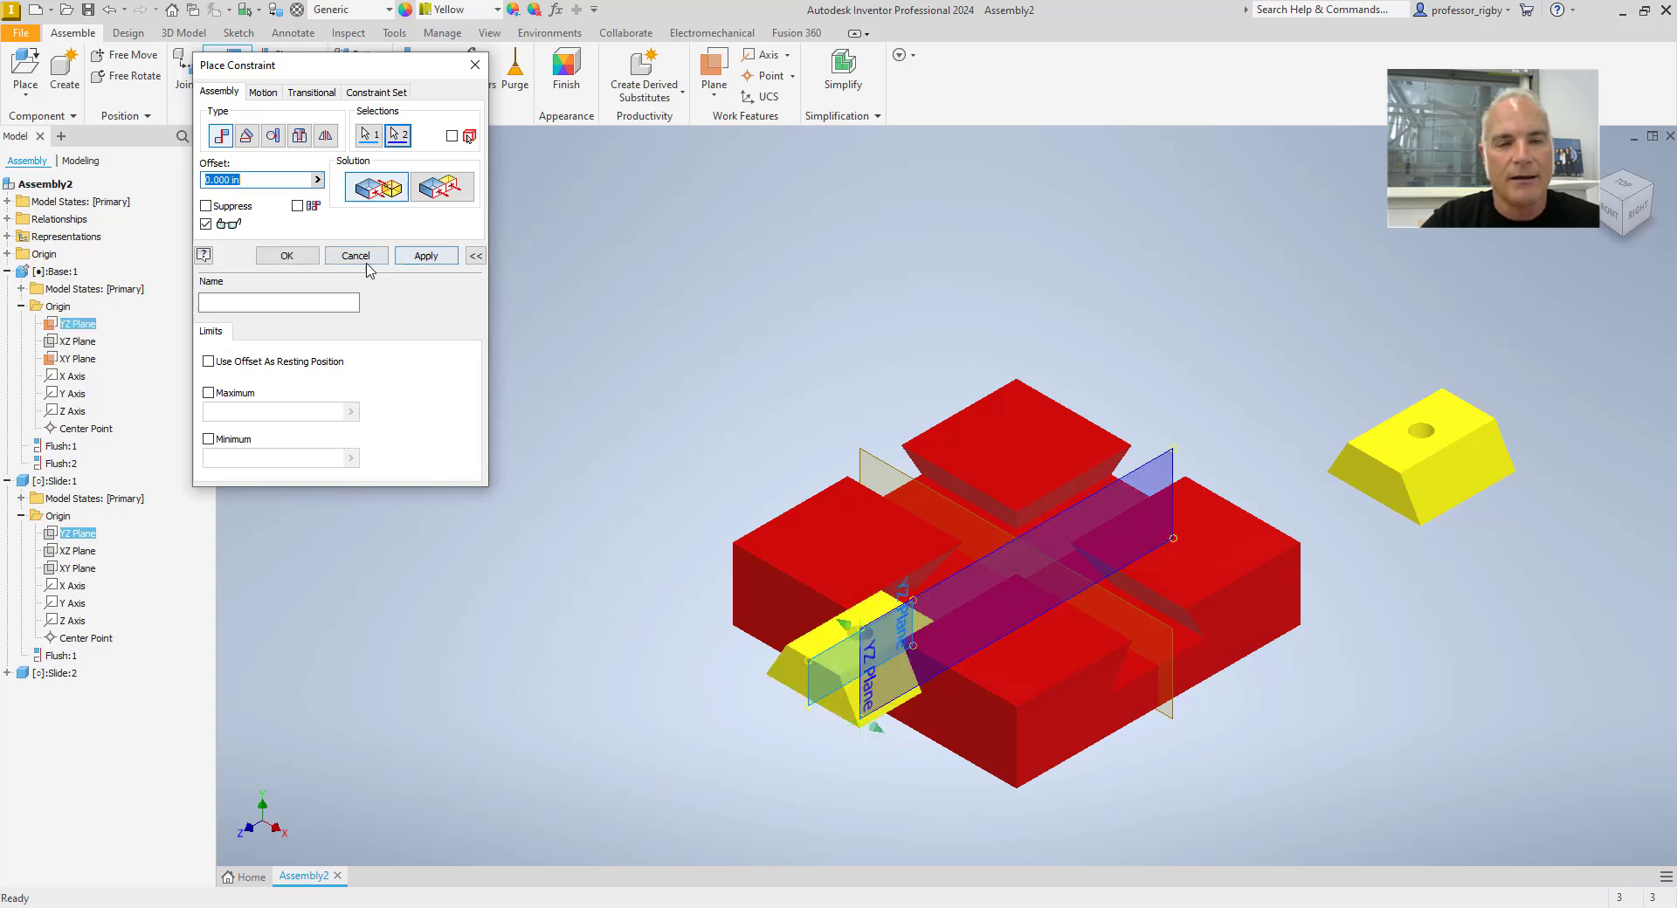
click(287, 255)
drag(812, 645, 812, 708)
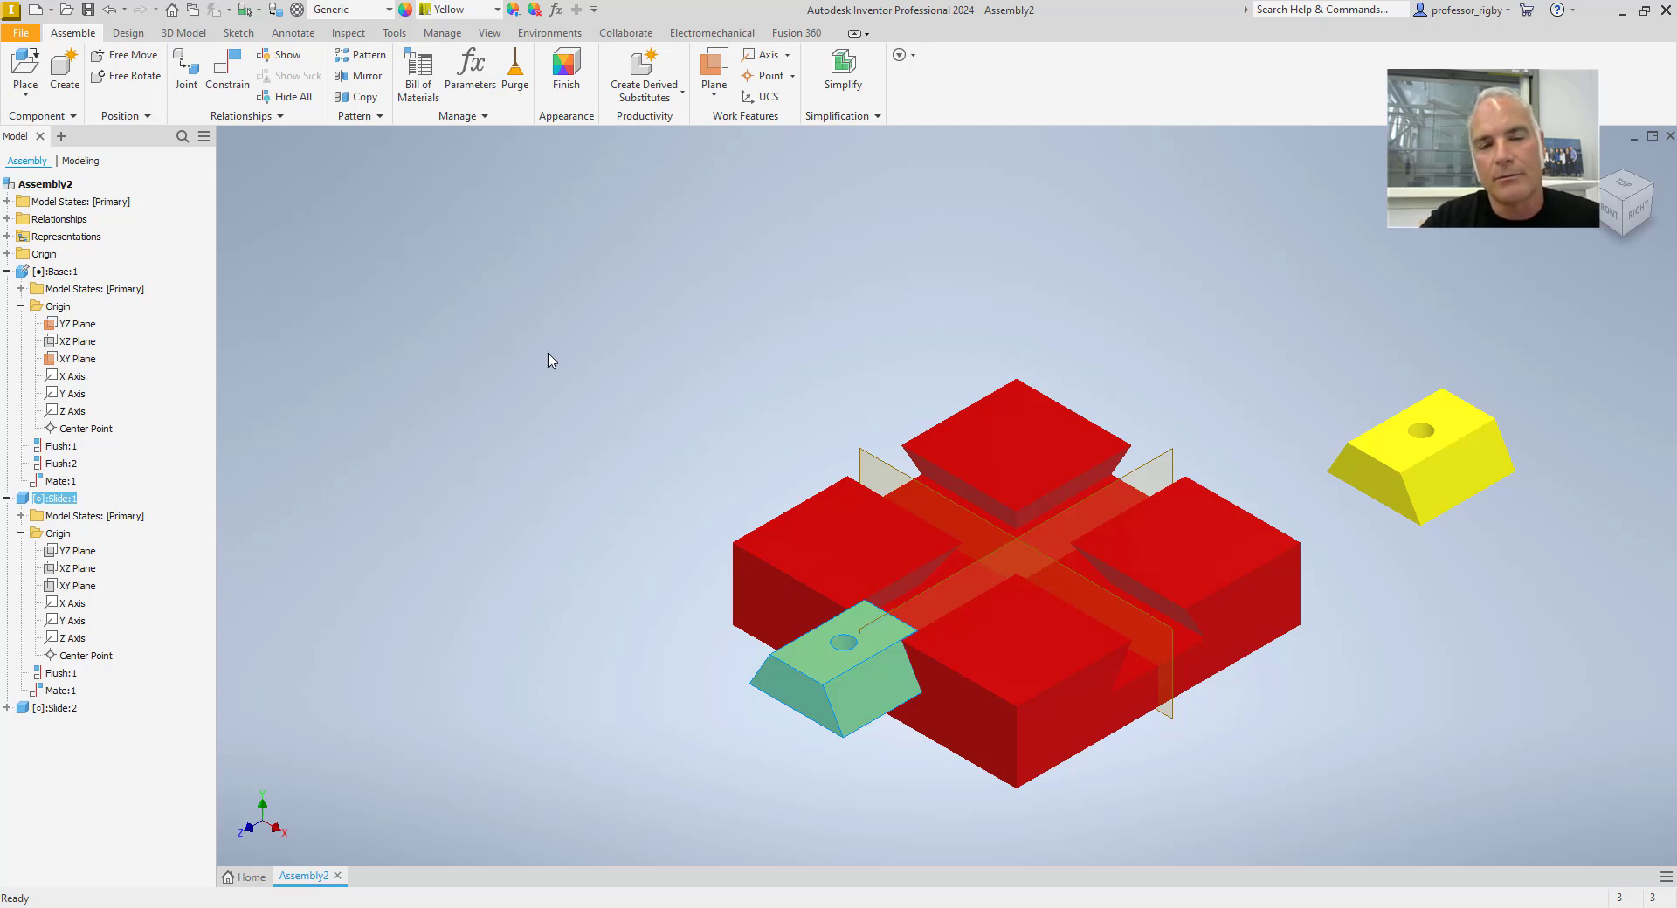
drag(807, 677, 860, 636)
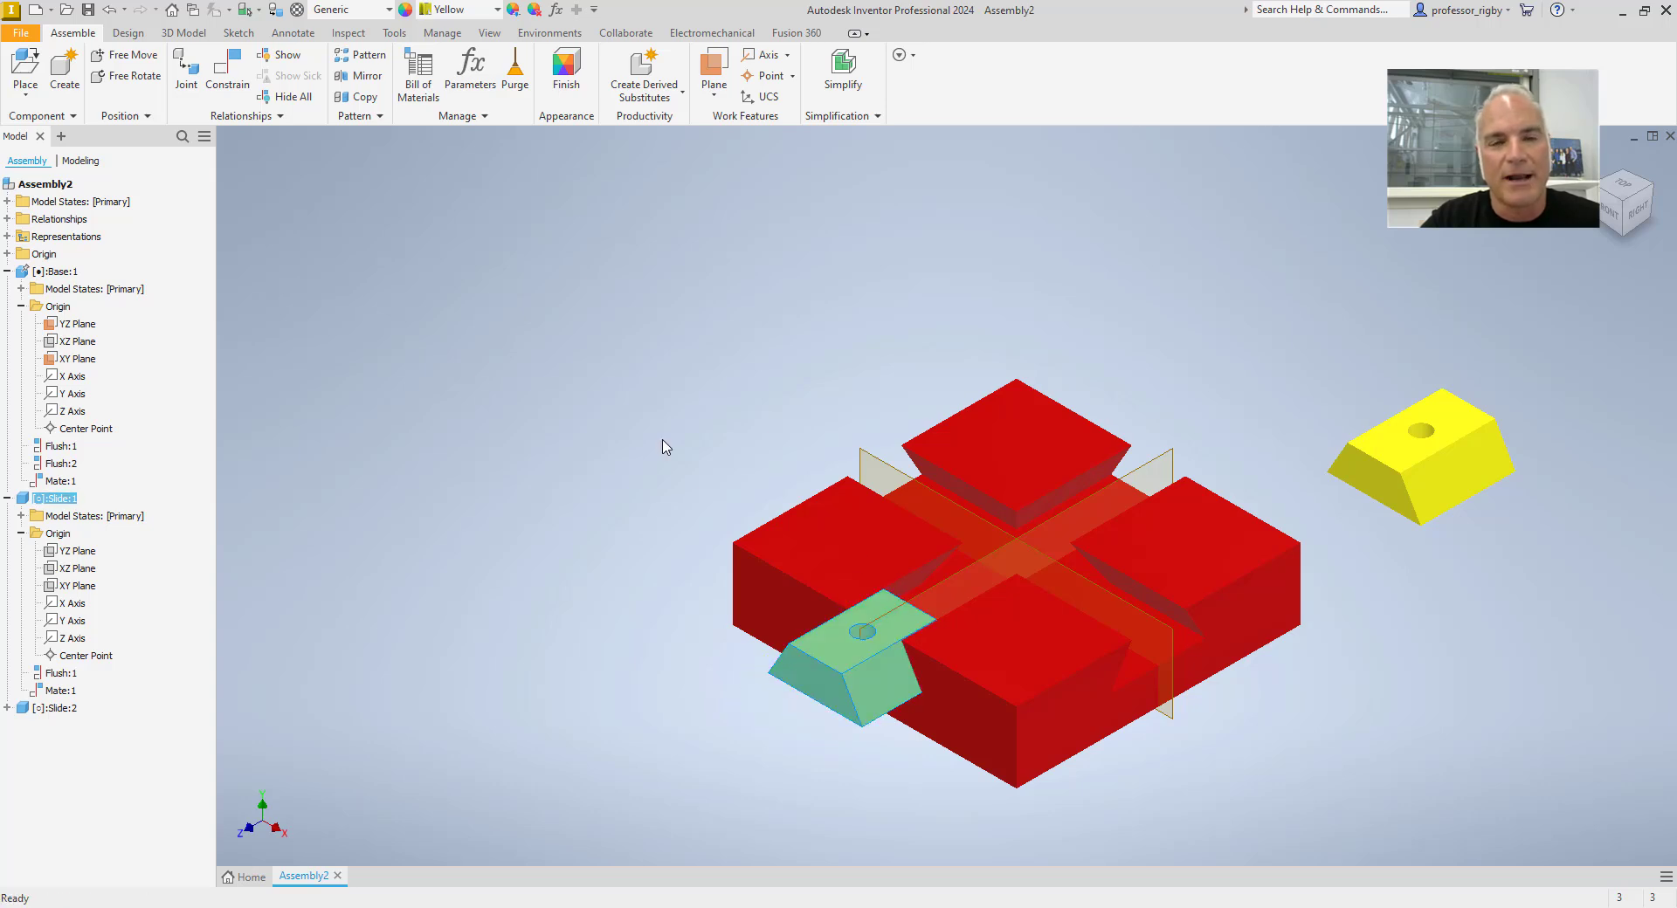
Step: Mate the second slide's YZ Plane to the Base's XY Plane at a 0.000 in offset
click(234, 74)
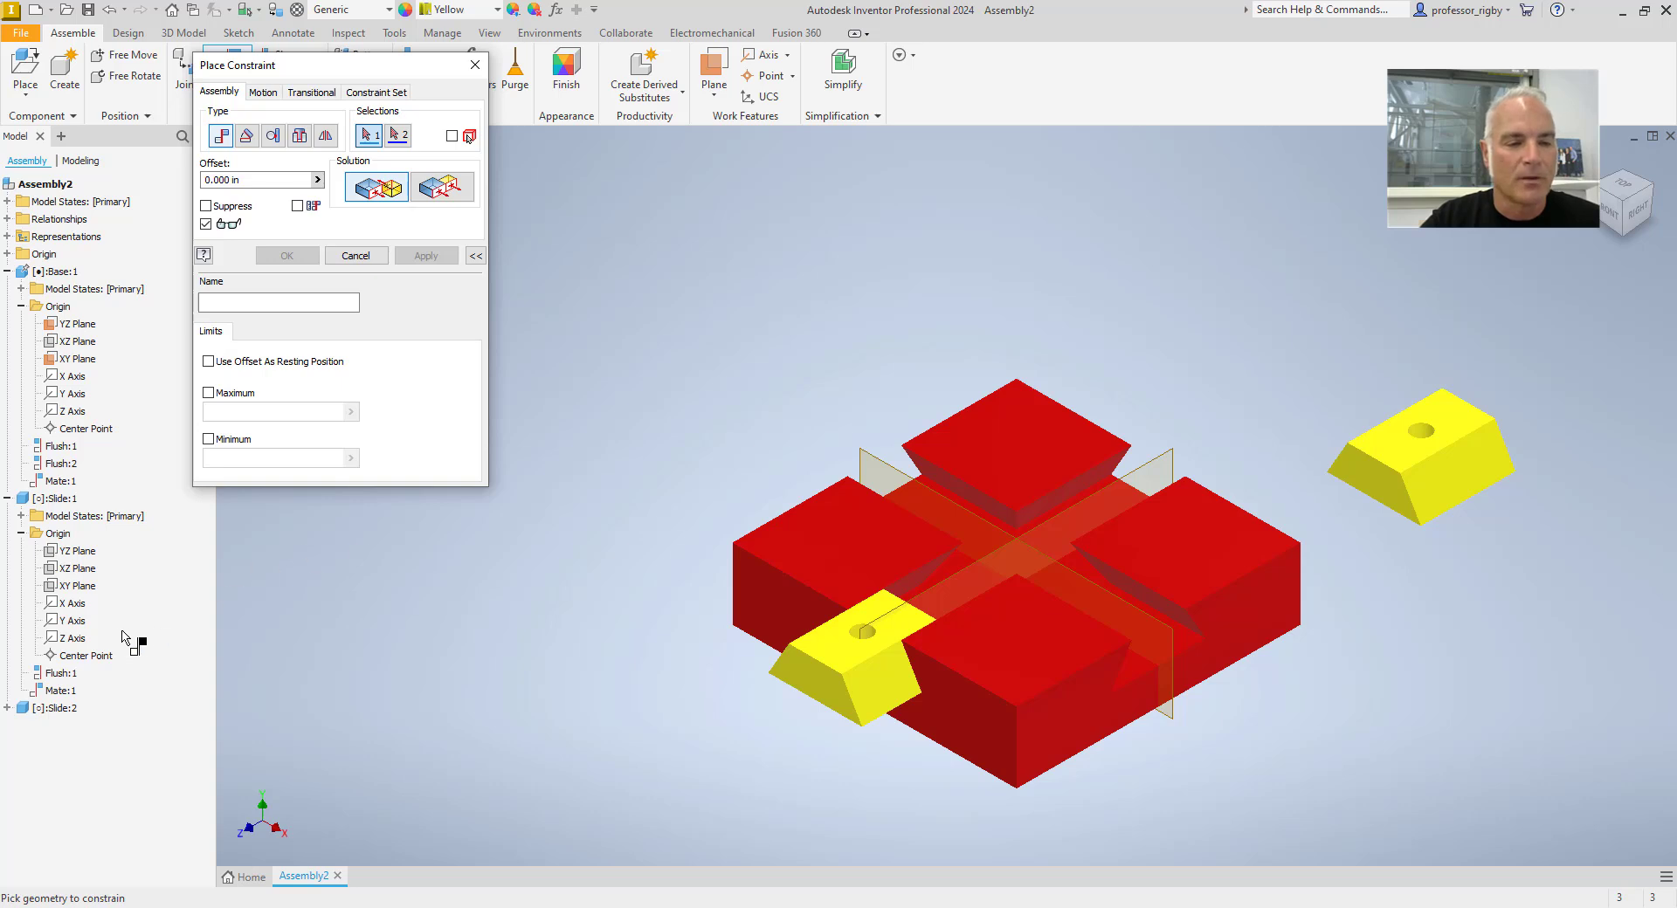
click(7, 498)
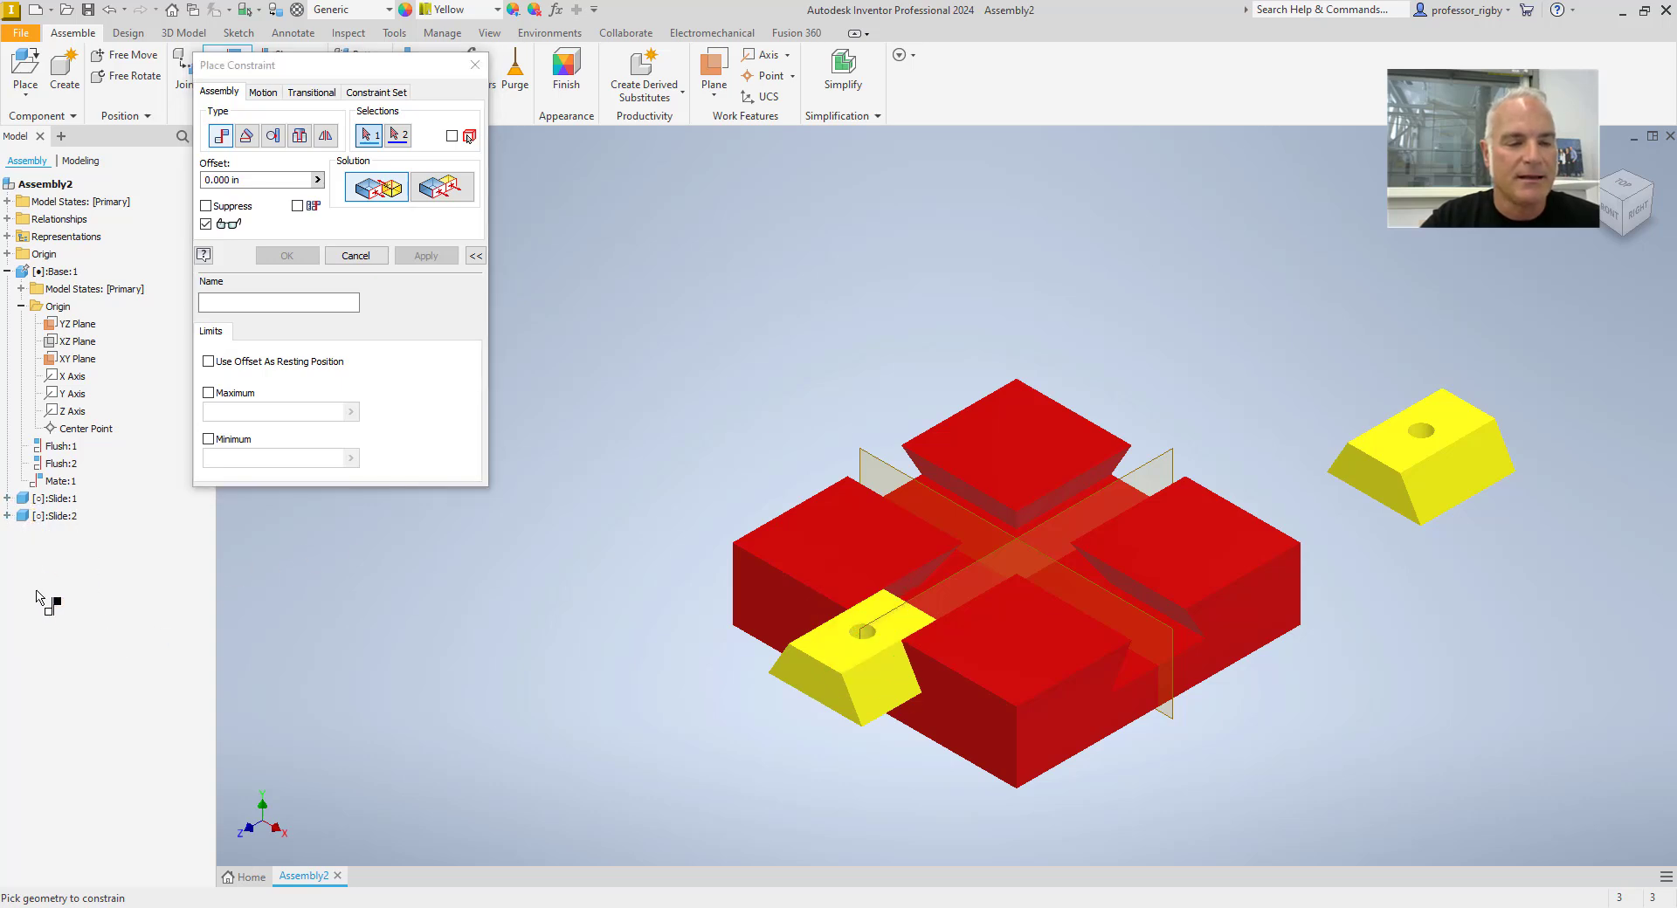
click(7, 515)
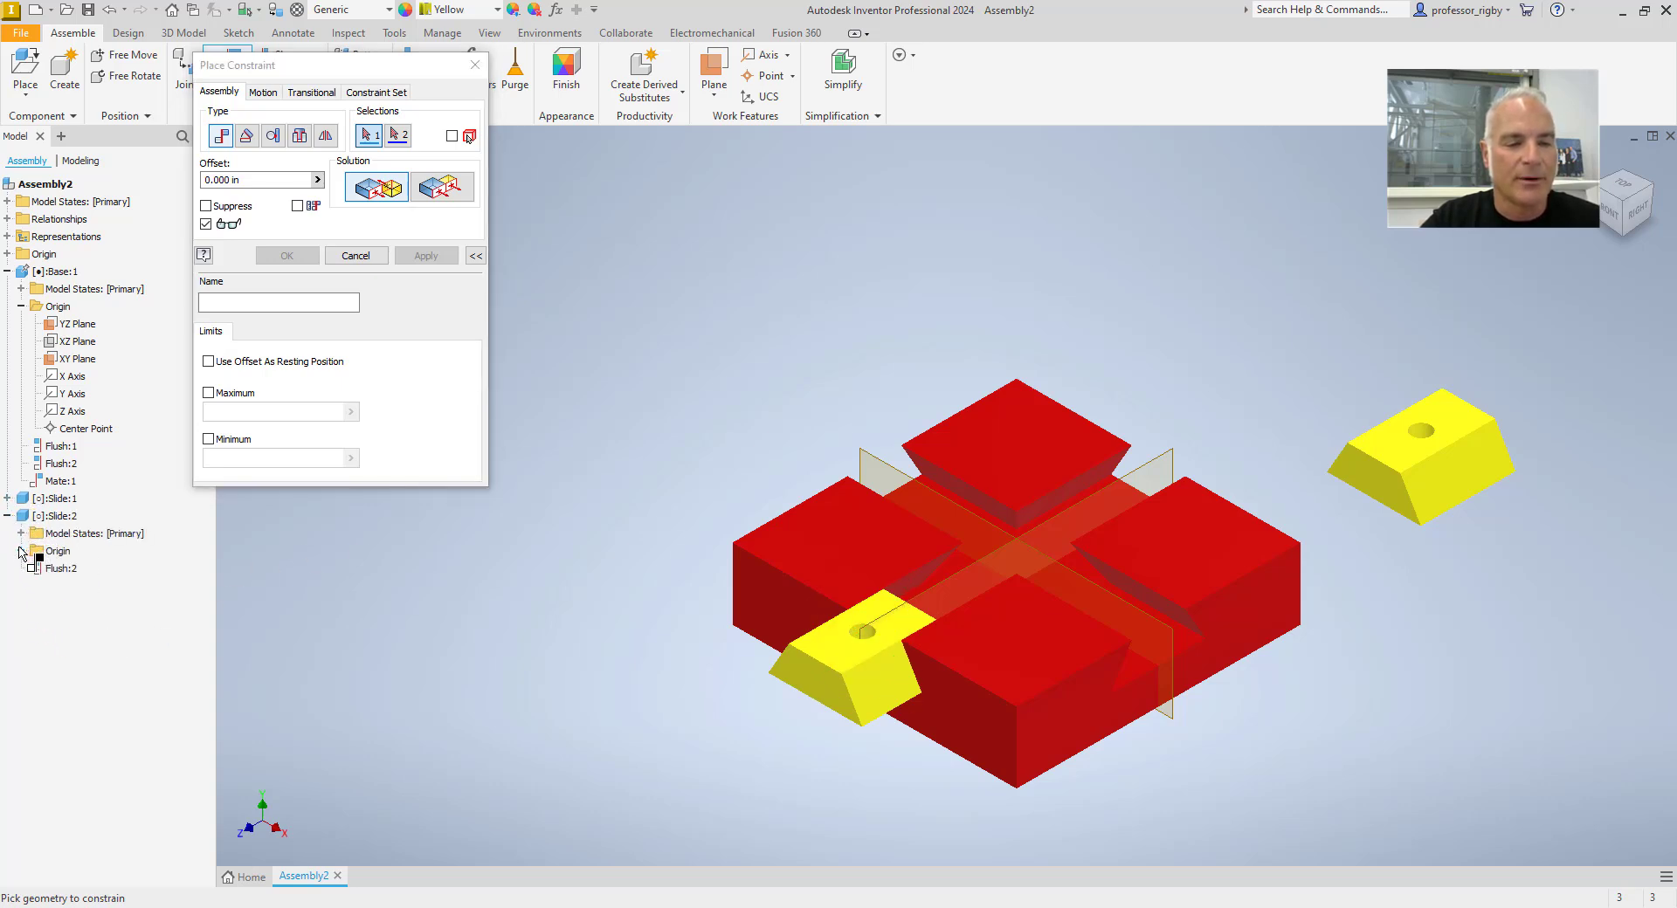
click(21, 550)
click(77, 567)
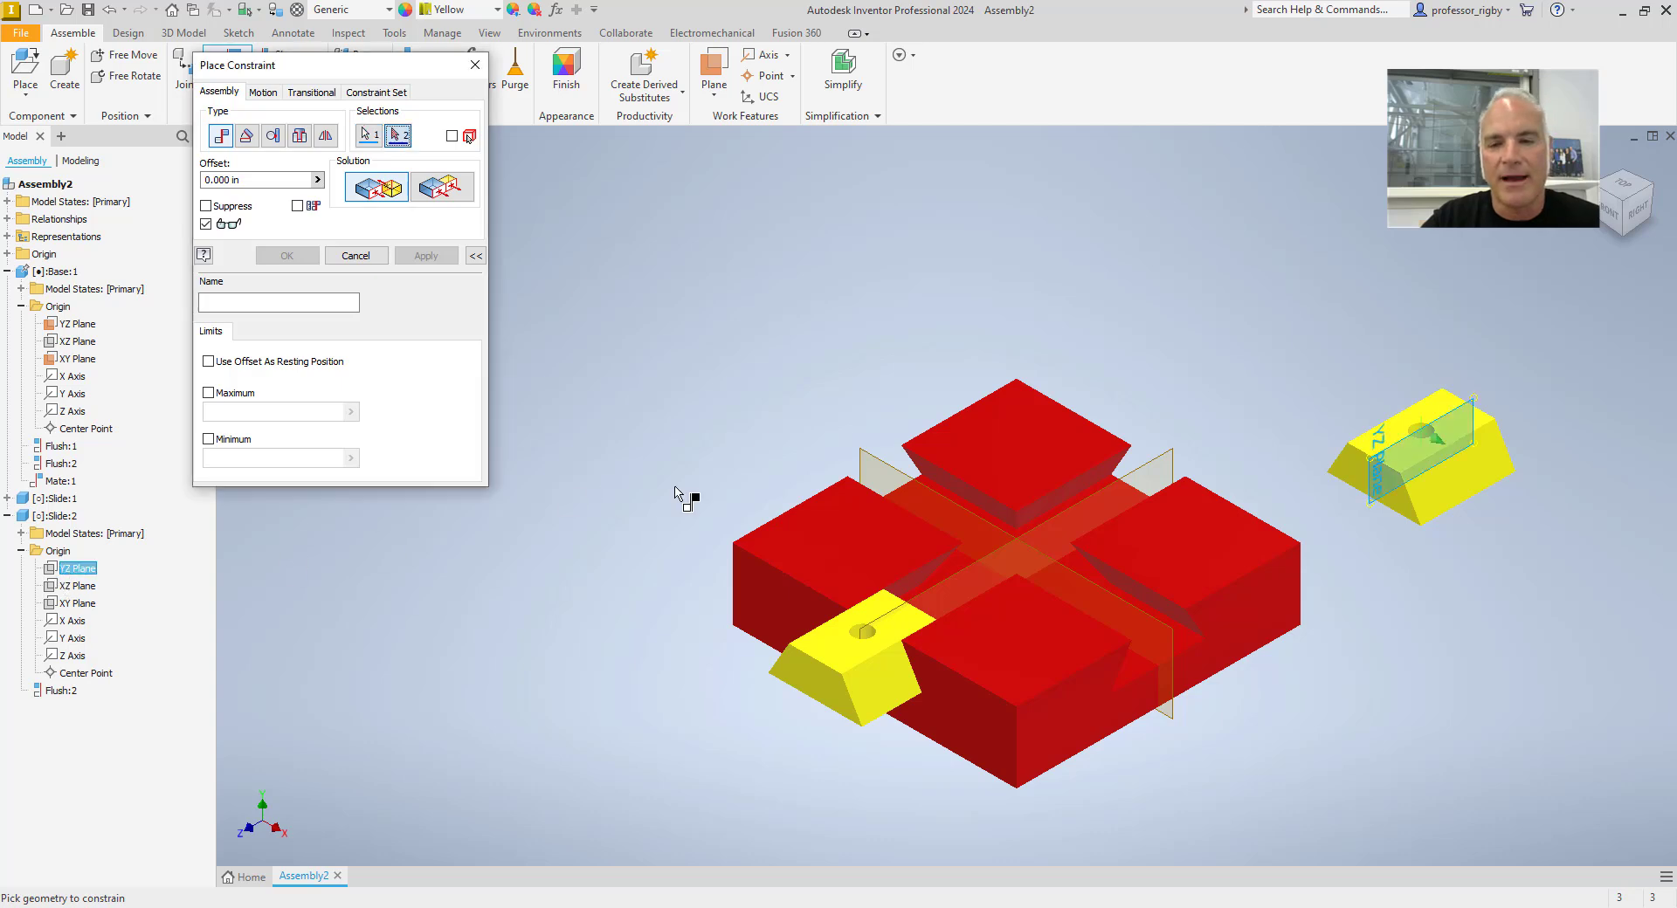
click(877, 461)
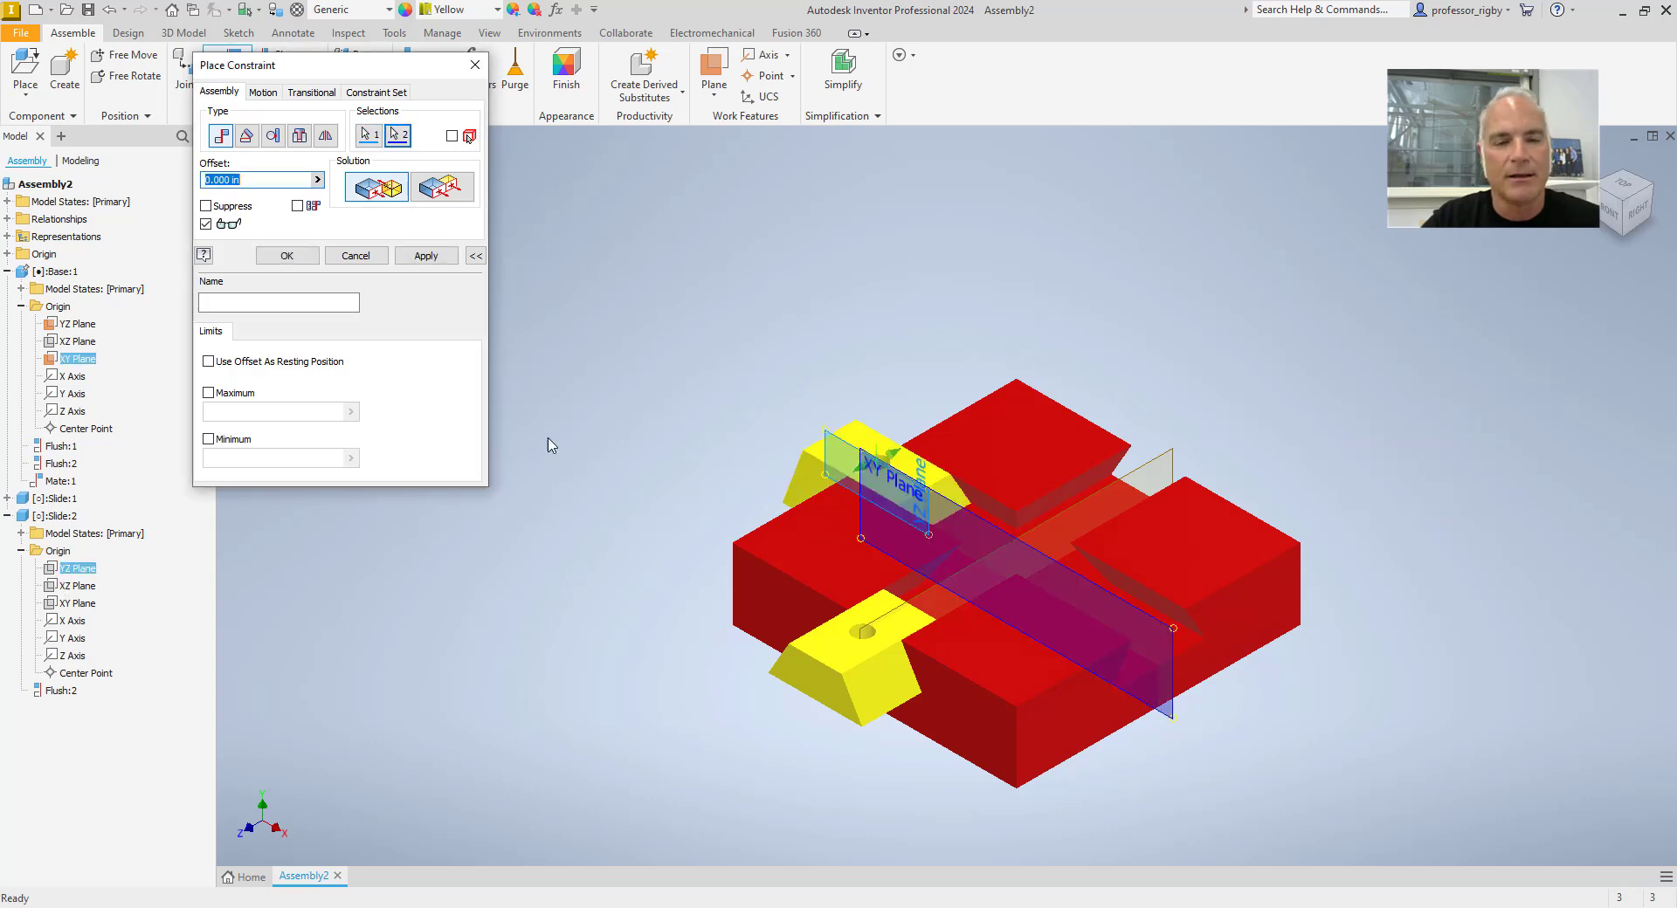
click(314, 260)
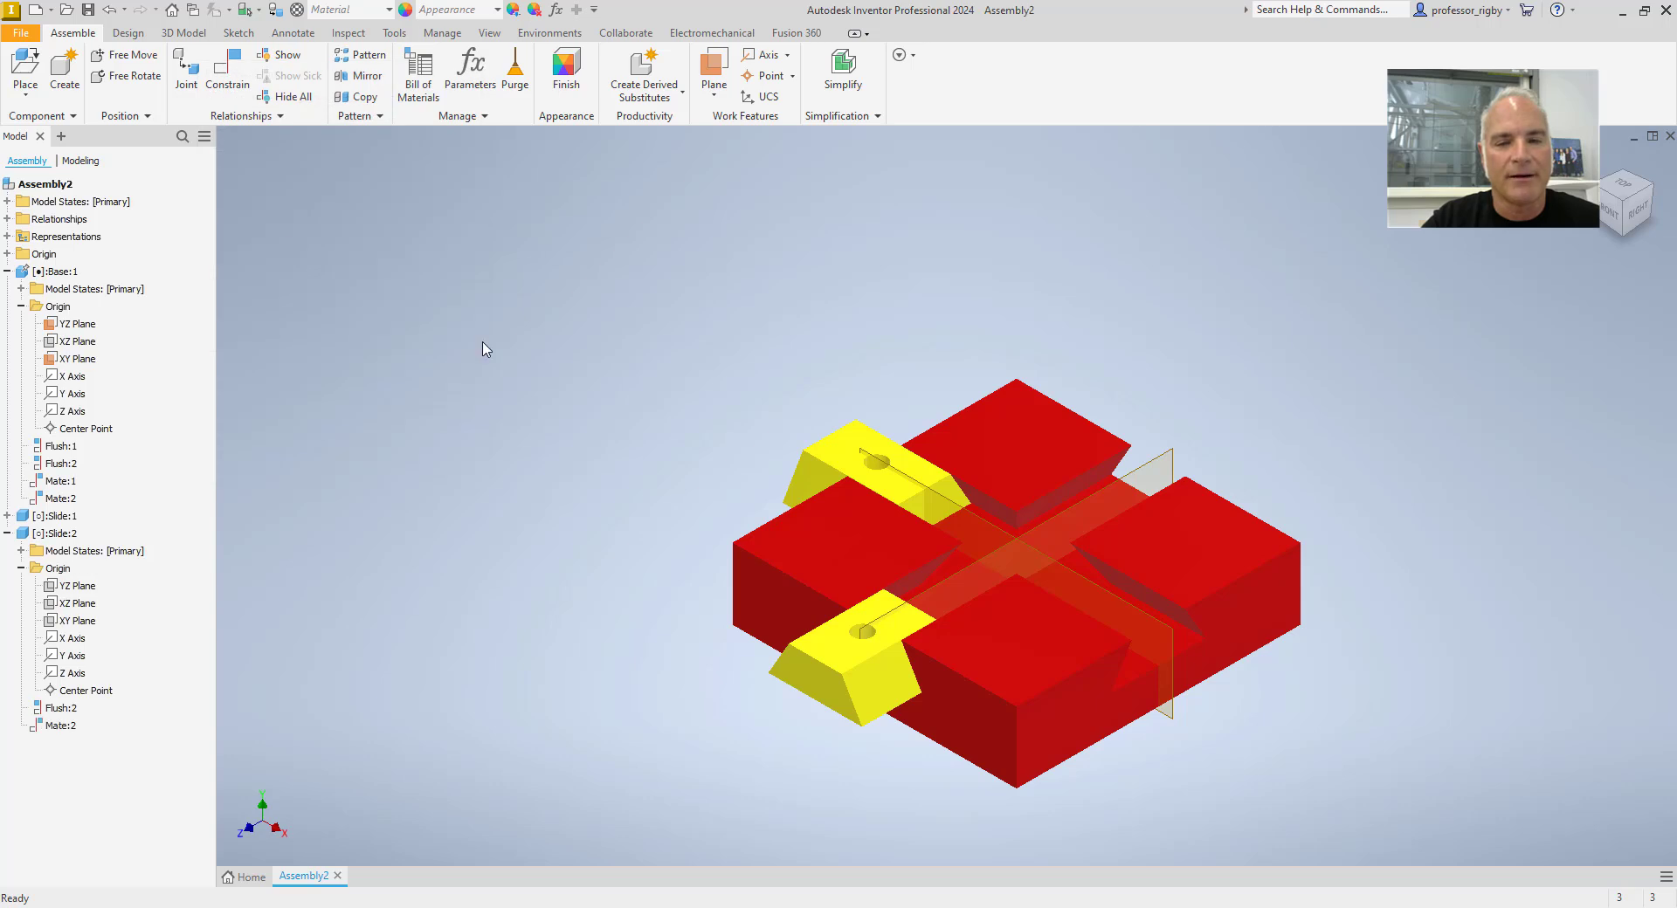
Step: Move both slides along their channels and inspect the dovetail fit from the front, returning to the home view
drag(843, 467, 818, 524)
mouse_move(852, 644)
mouse_down()
mouse_move(1176, 484)
mouse_move(860, 644)
mouse_up()
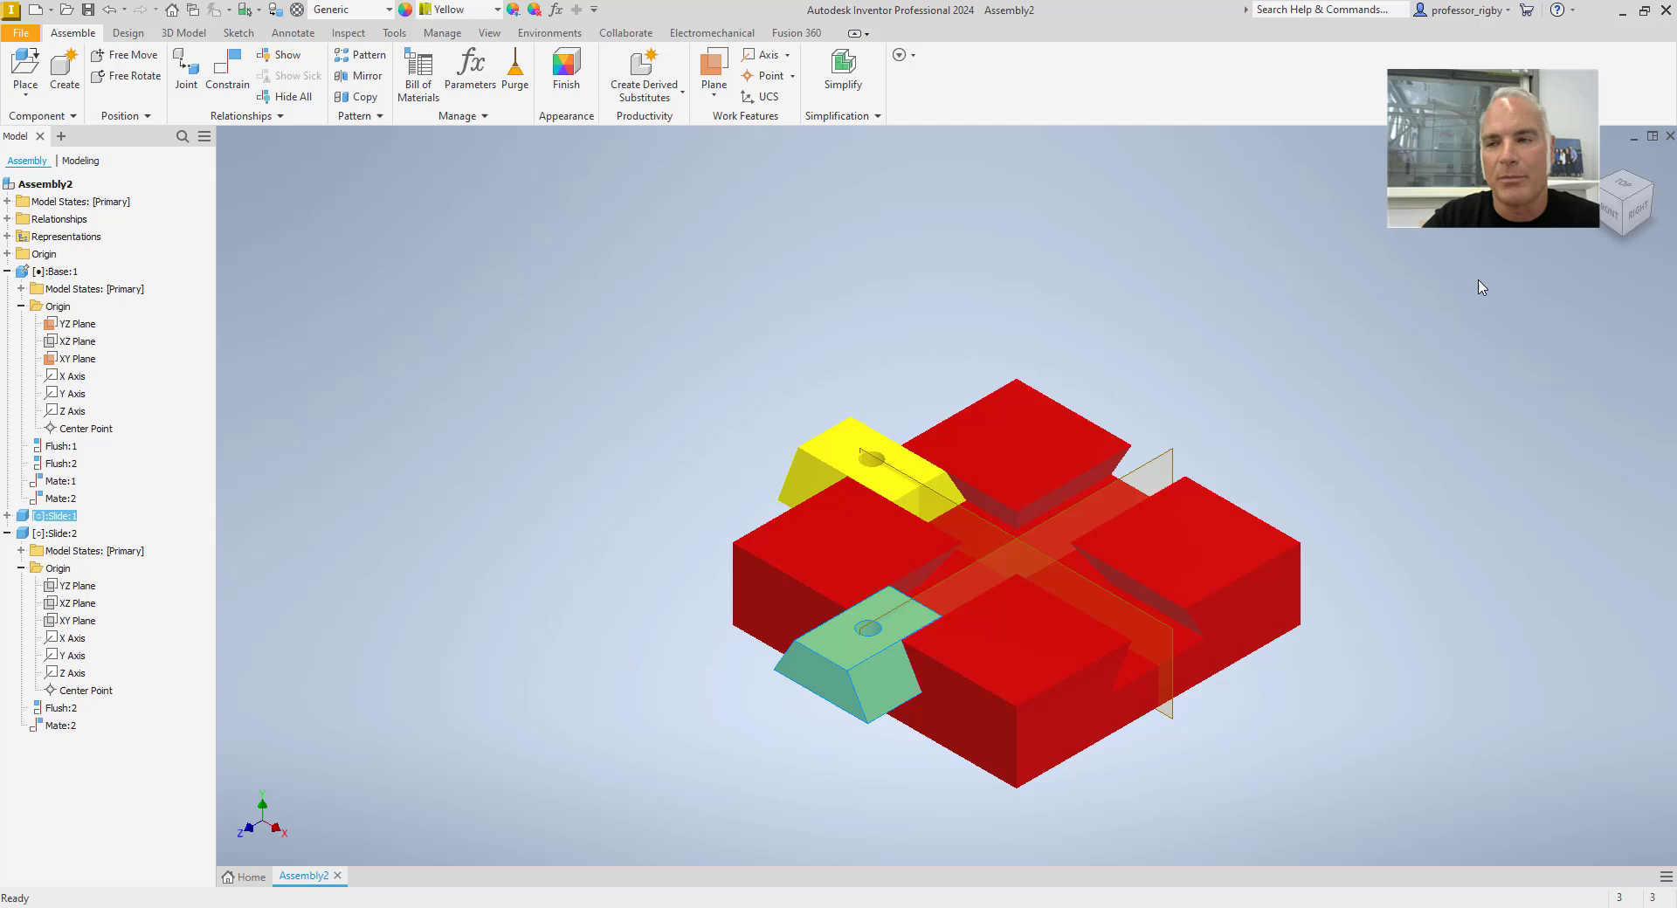
click(1615, 222)
scroll(999, 577, down, 5)
middle_drag(999, 507, 1028, 697)
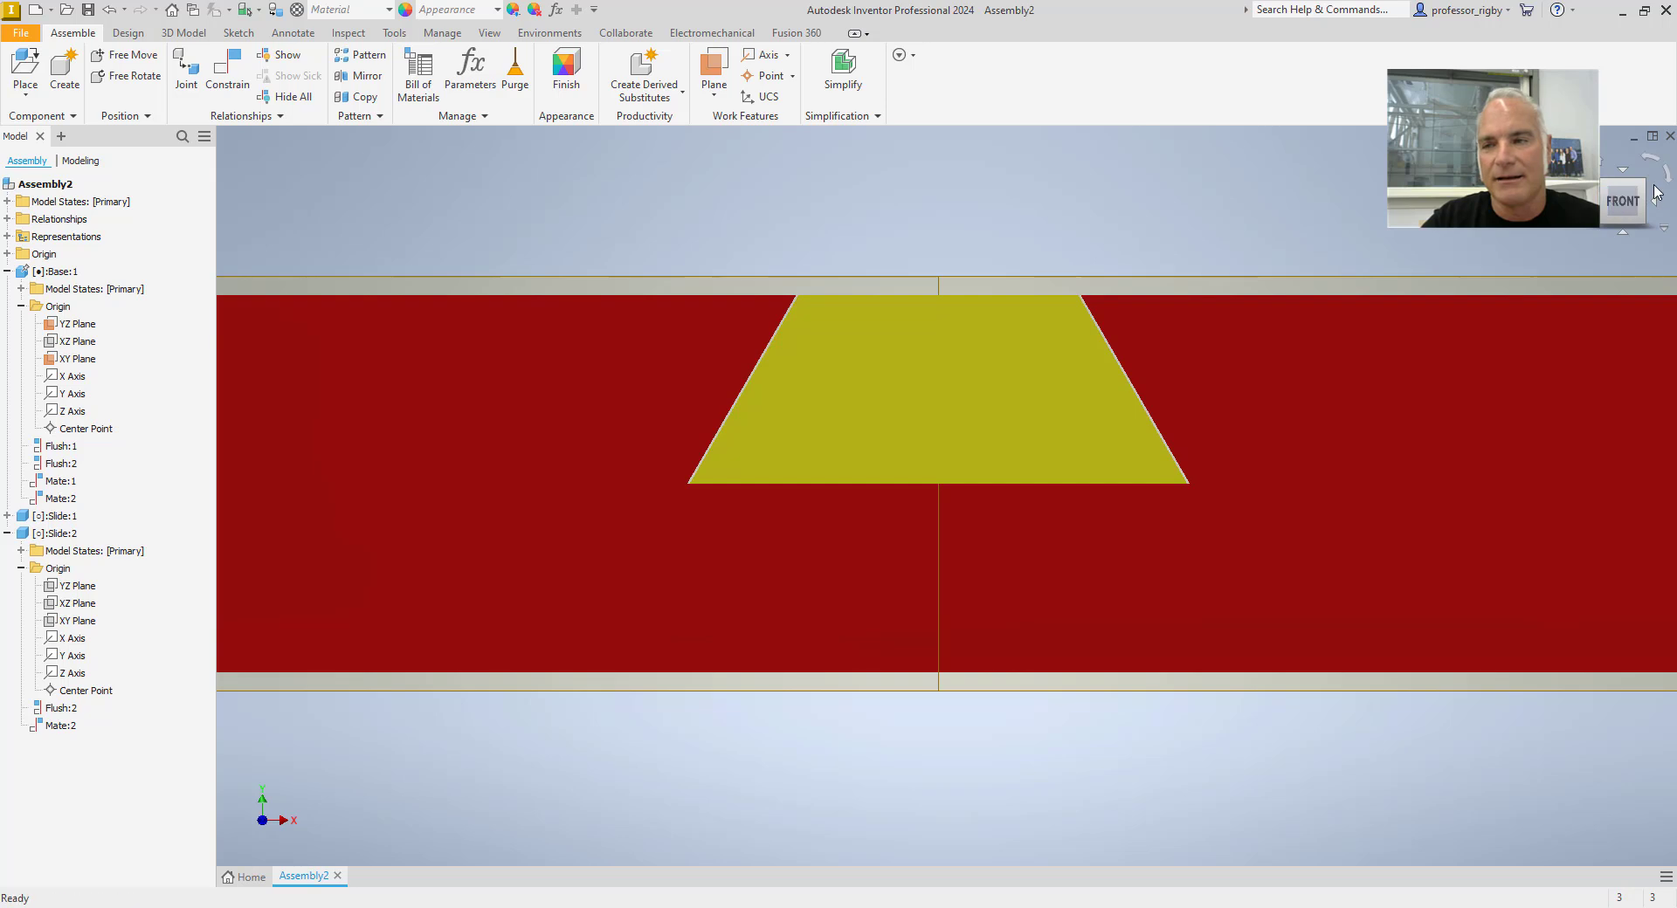
drag(1622, 206, 1612, 199)
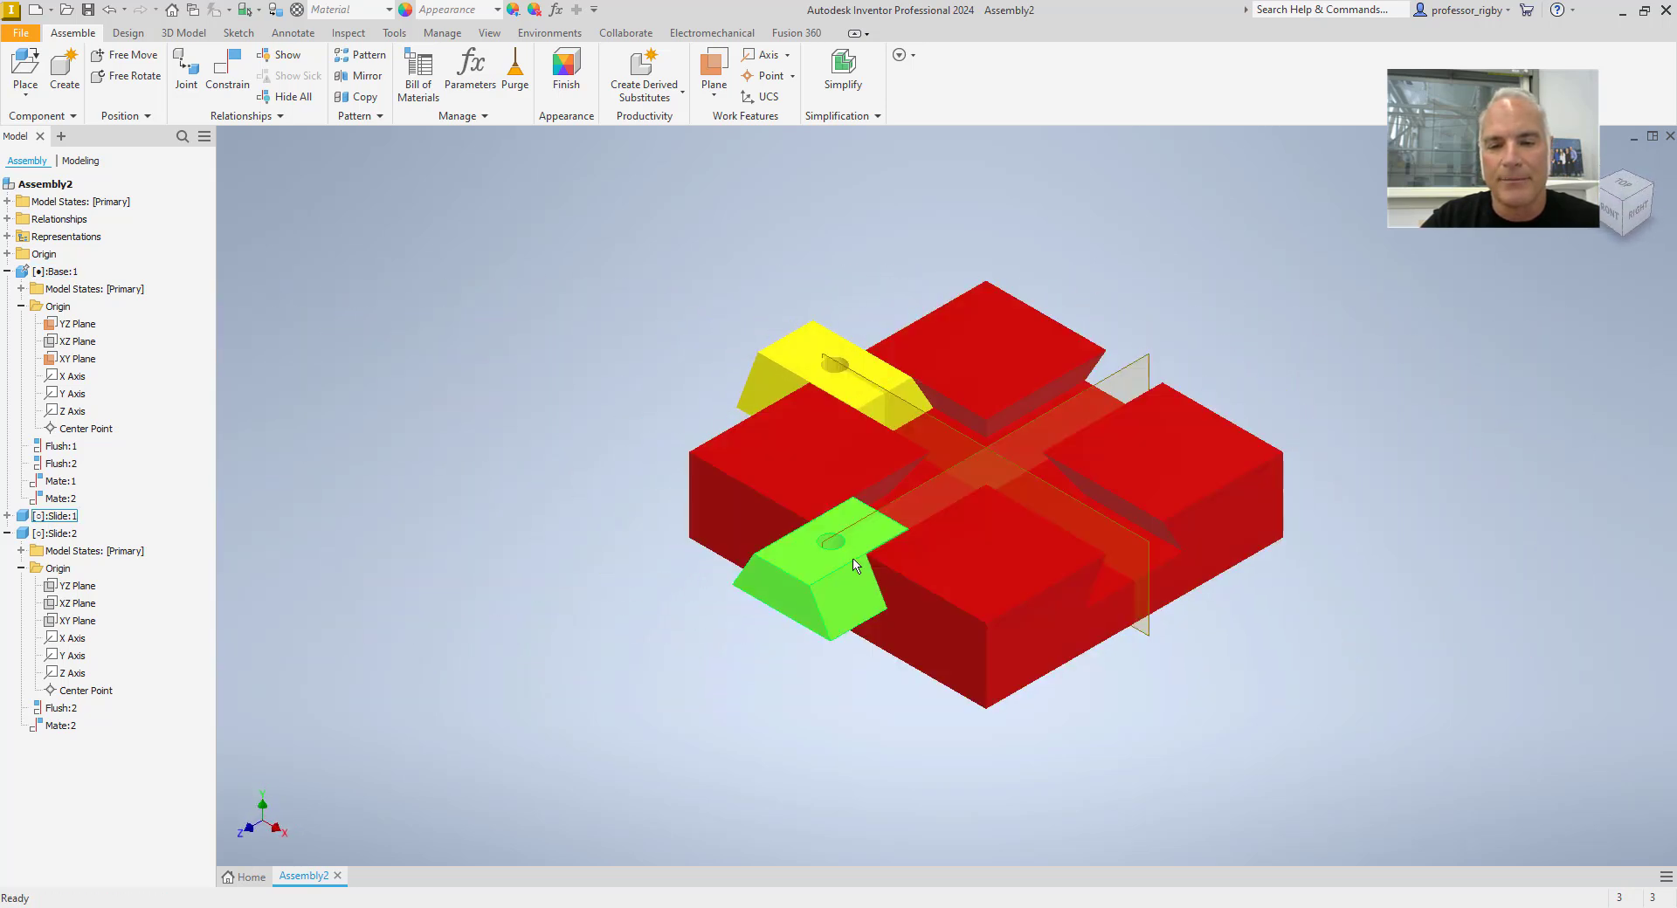
mouse_move(850, 565)
mouse_down()
mouse_move(783, 609)
mouse_move(1095, 426)
mouse_move(873, 575)
mouse_up()
drag(830, 354, 737, 321)
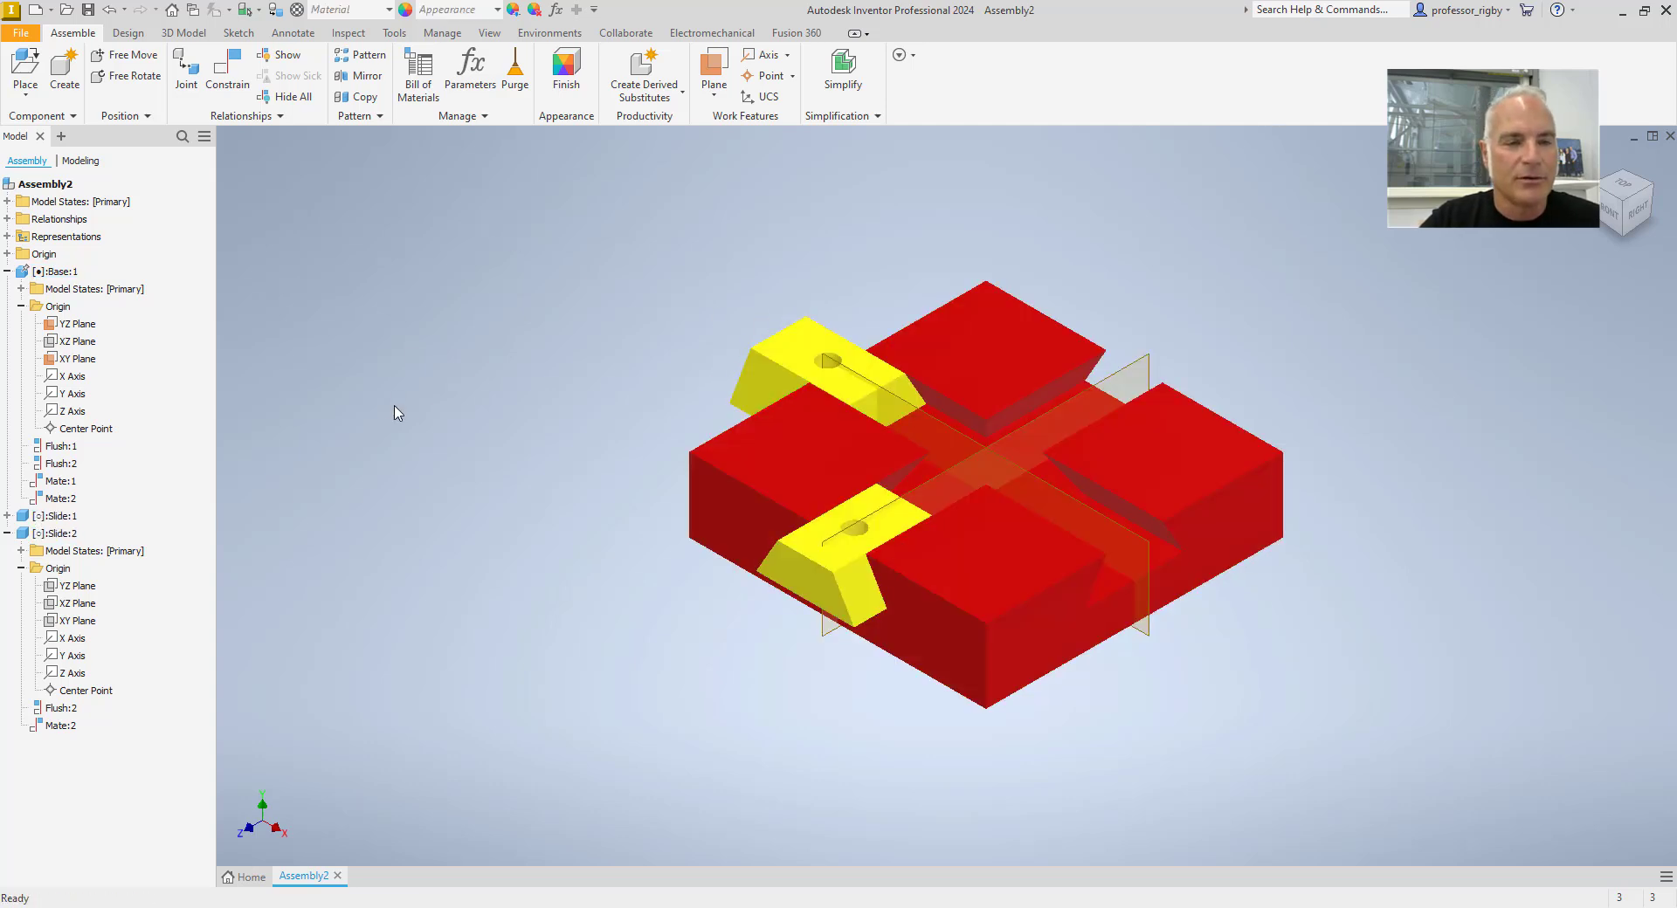
Step: Hide the Base's XY Plane and YZ Plane and nudge the second slide along its channel
right_click(70, 360)
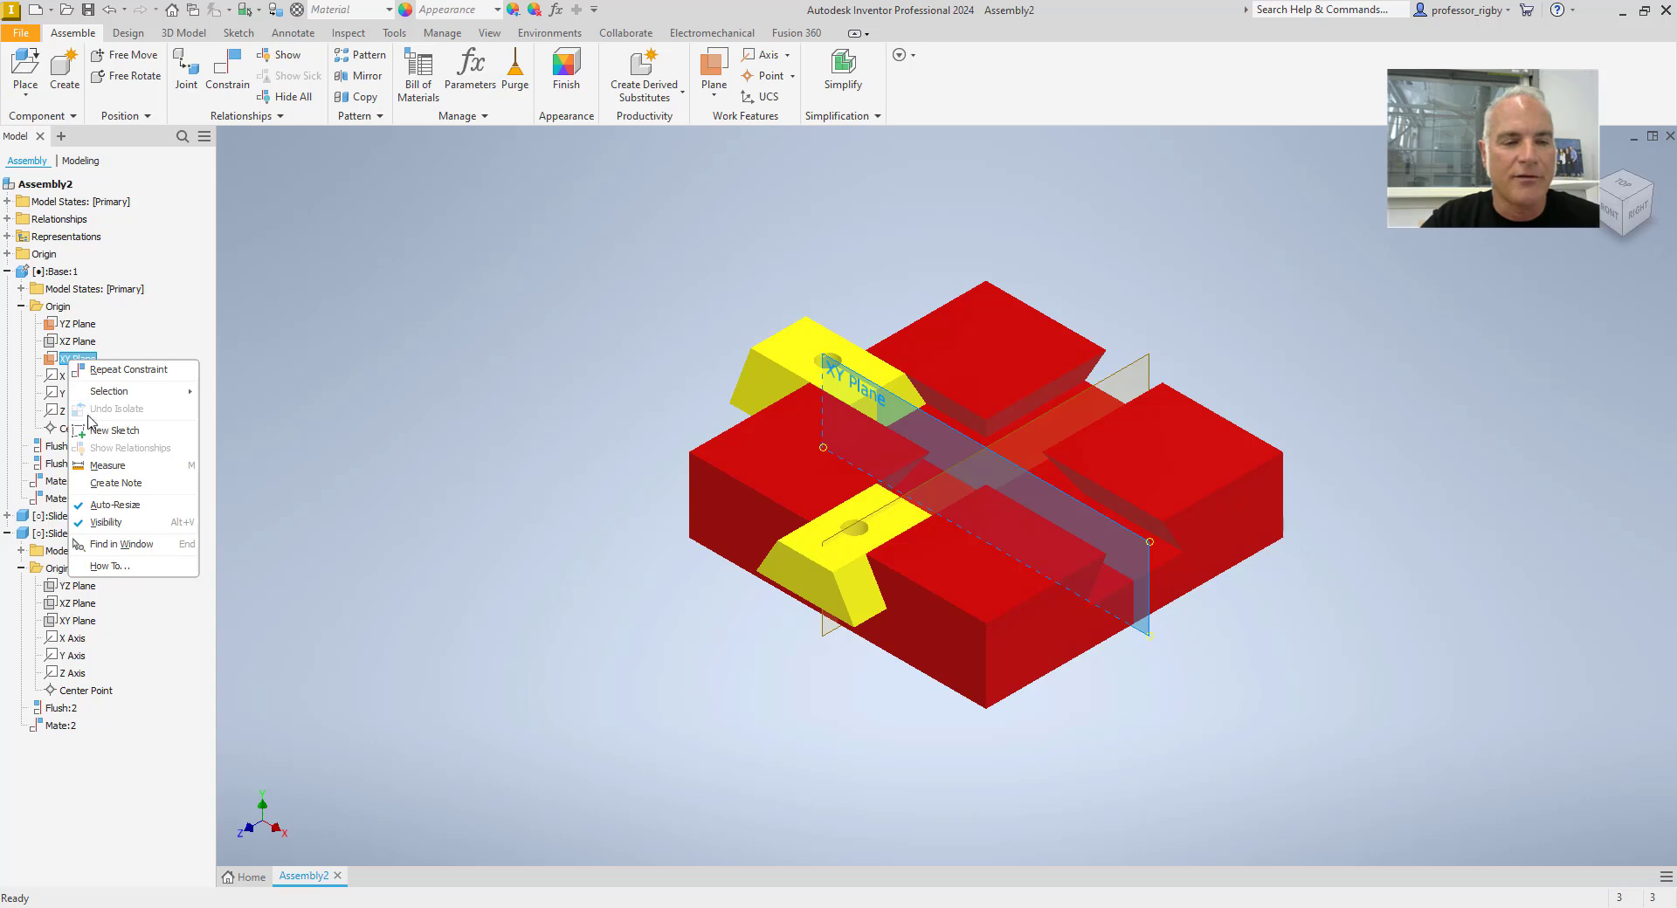
click(104, 523)
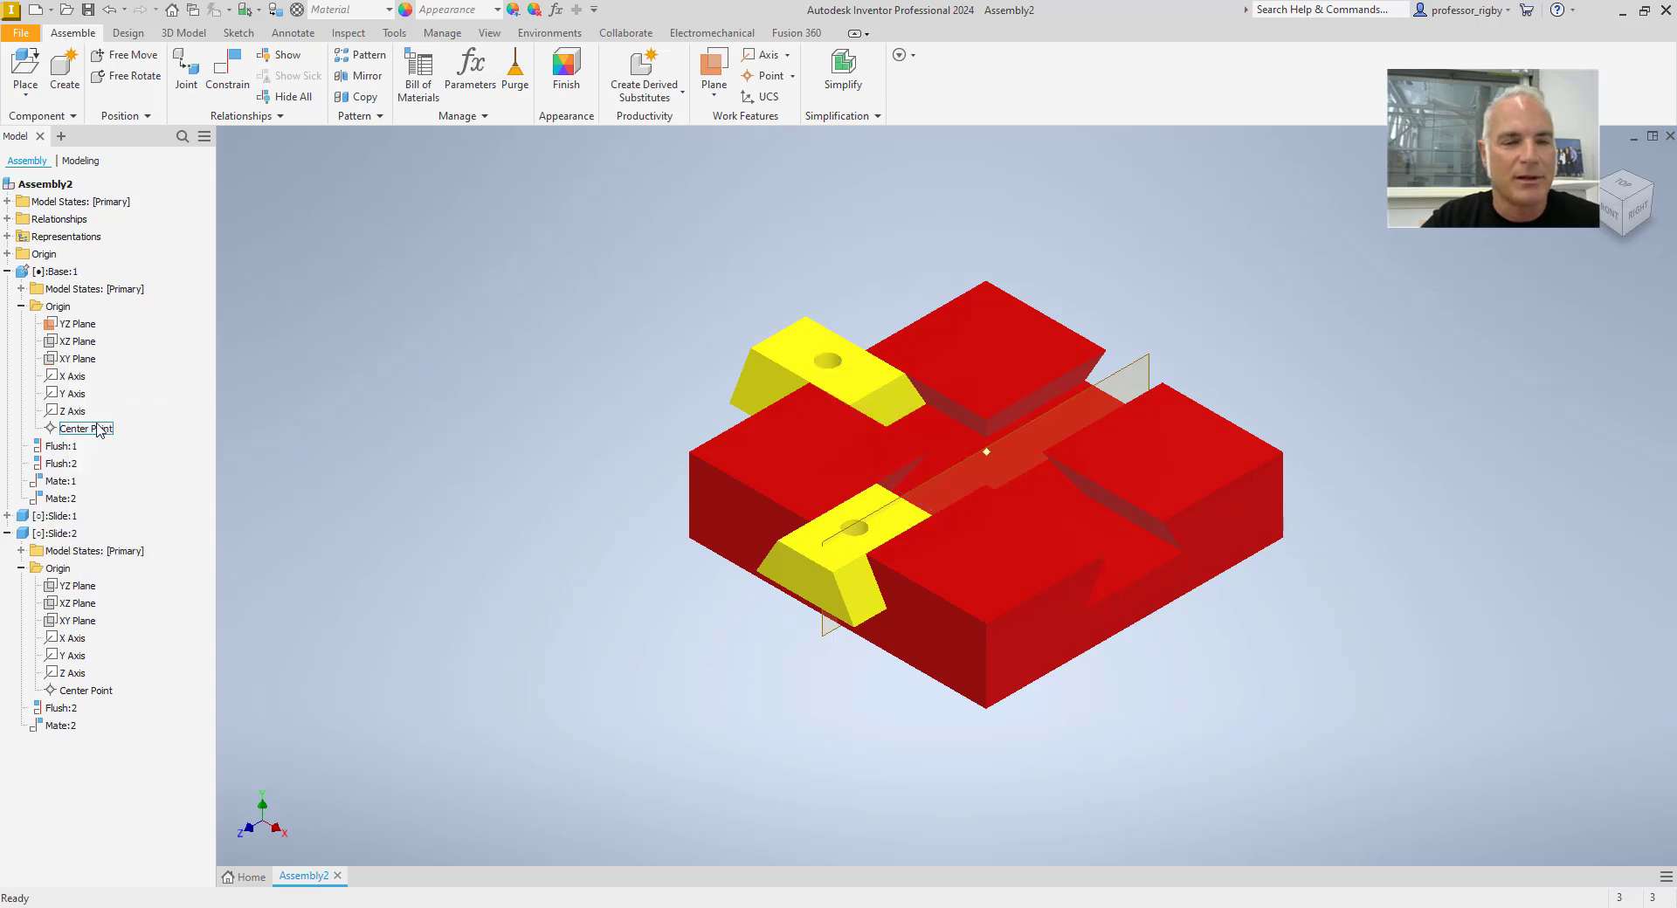
right_click(84, 323)
click(121, 481)
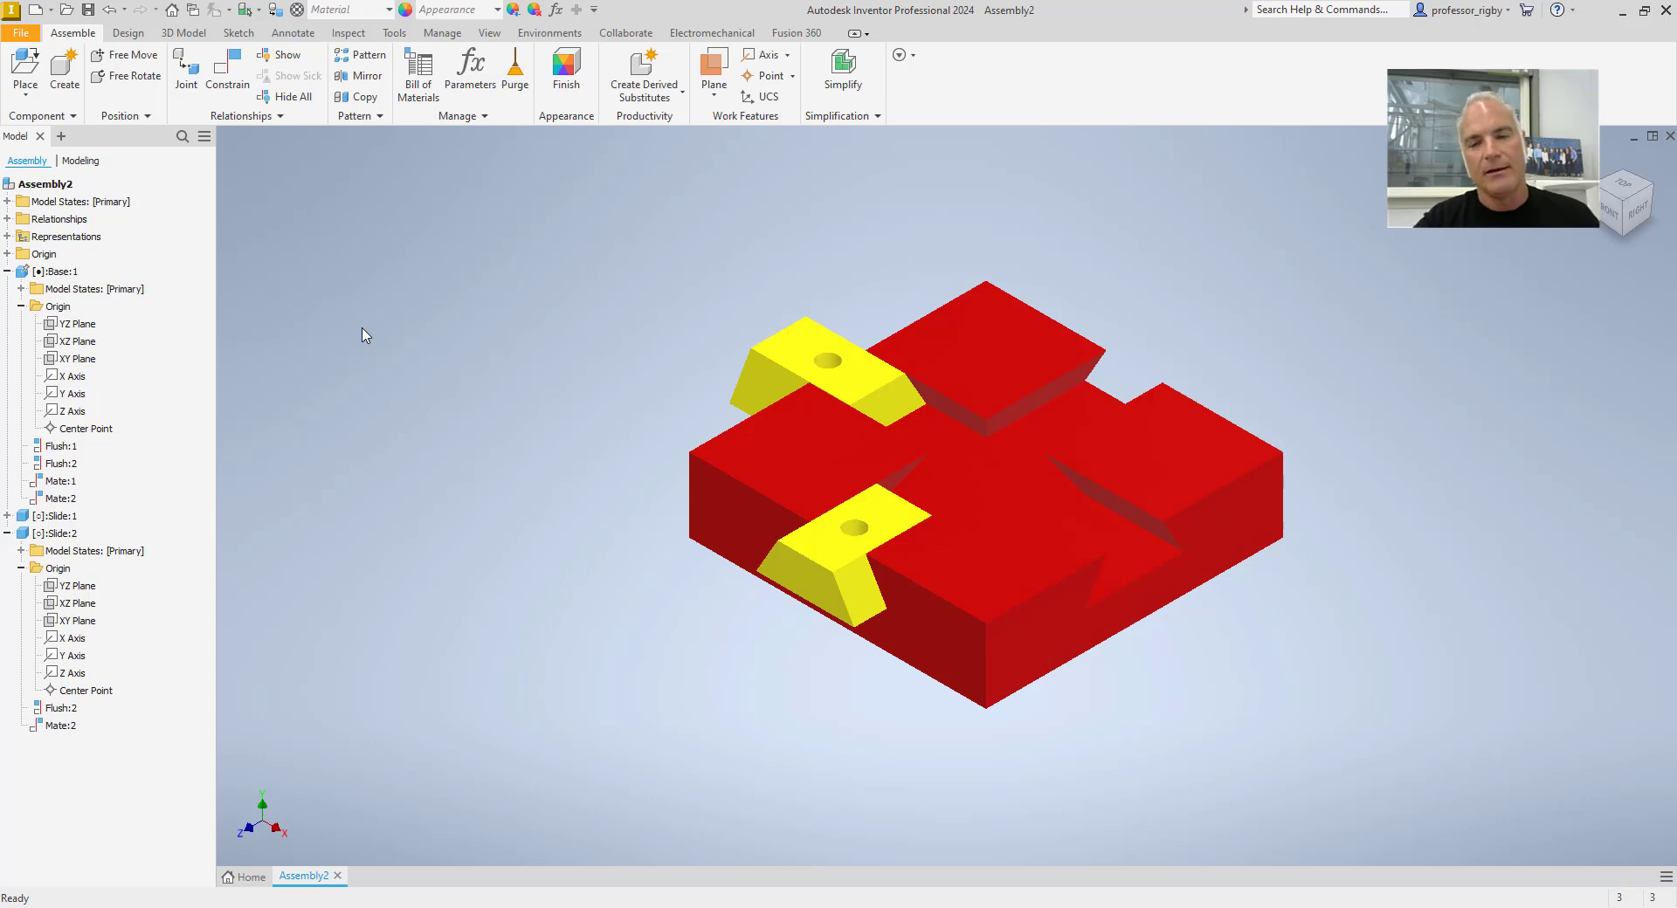
drag(765, 366, 761, 365)
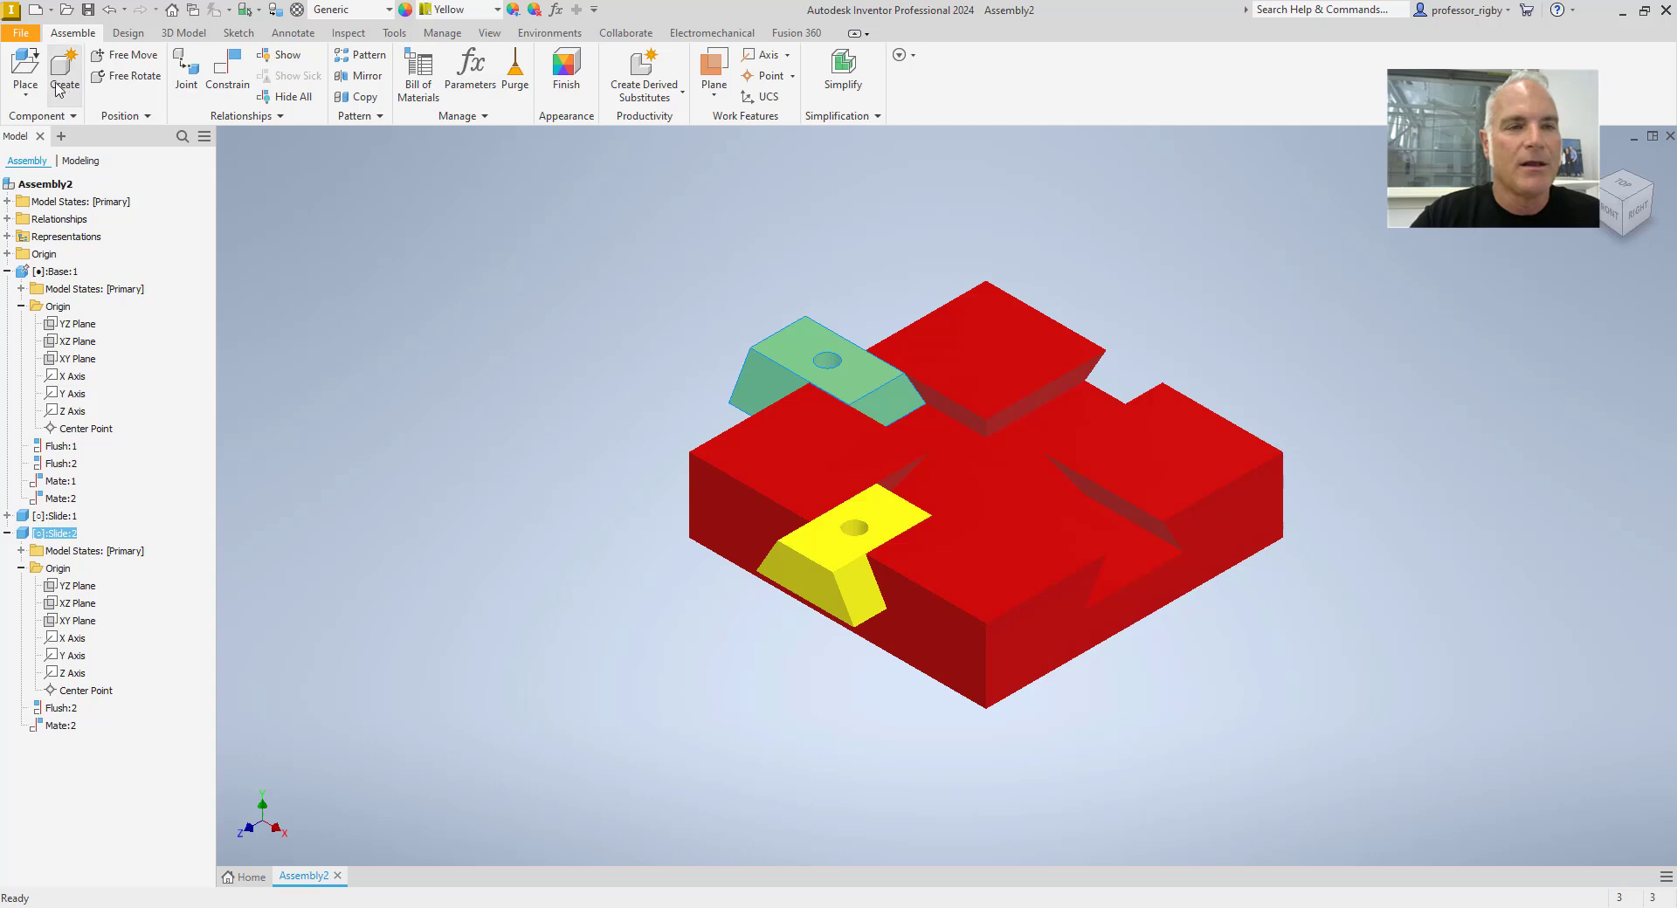
Step: Place one Arm component from the Trammel folder in the open space behind the Base and slides
click(26, 69)
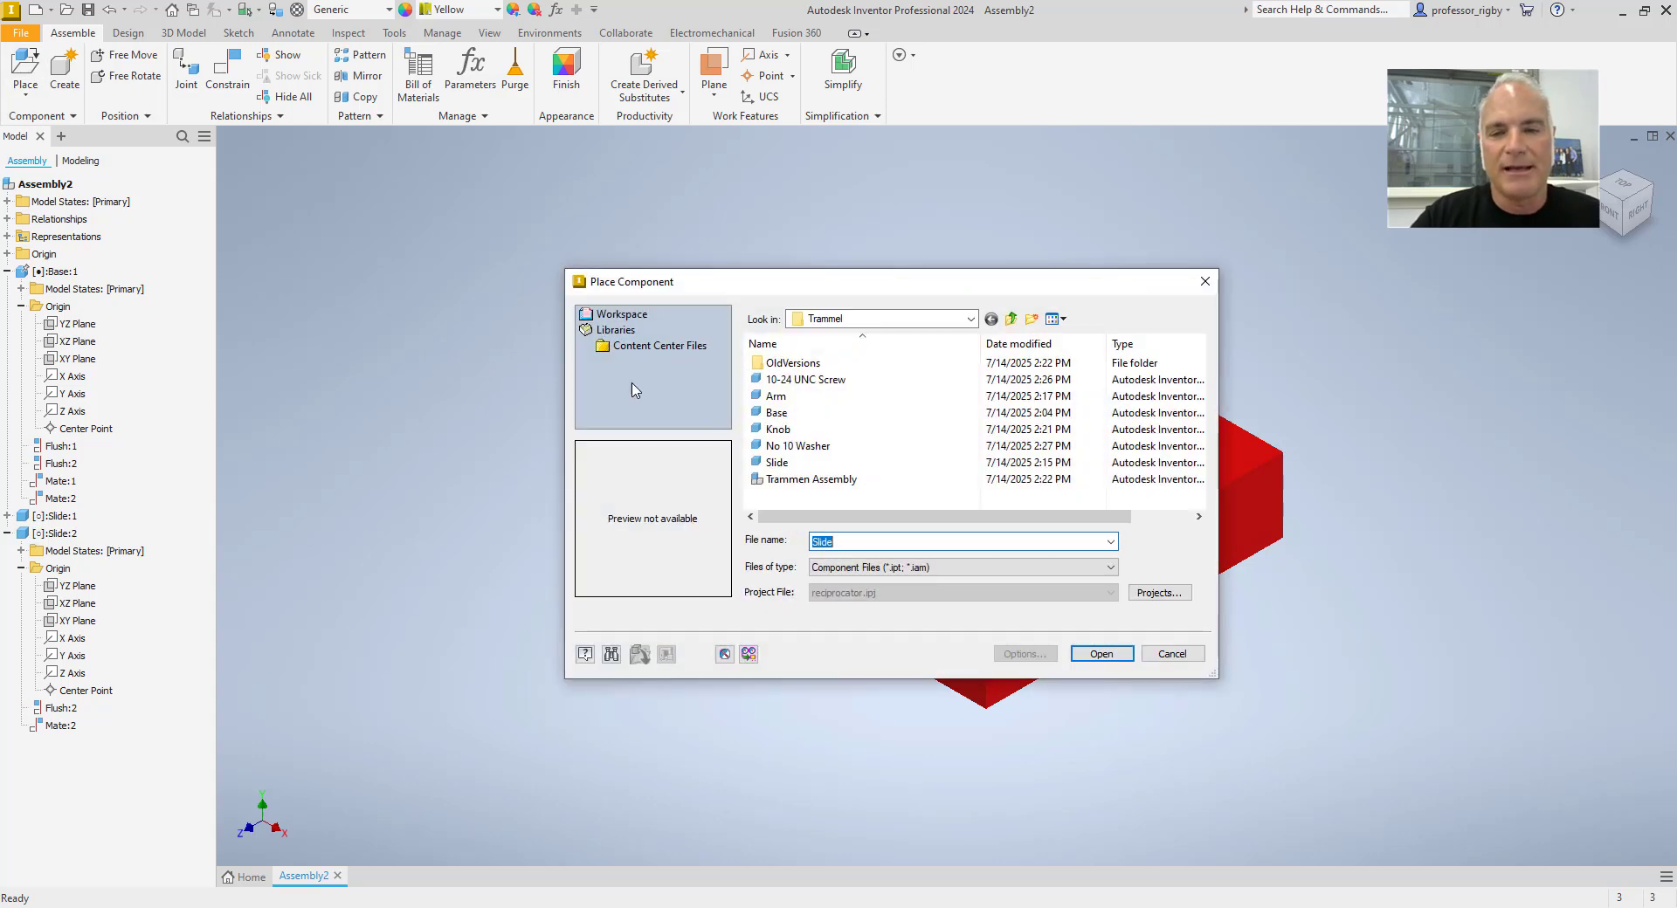
click(775, 395)
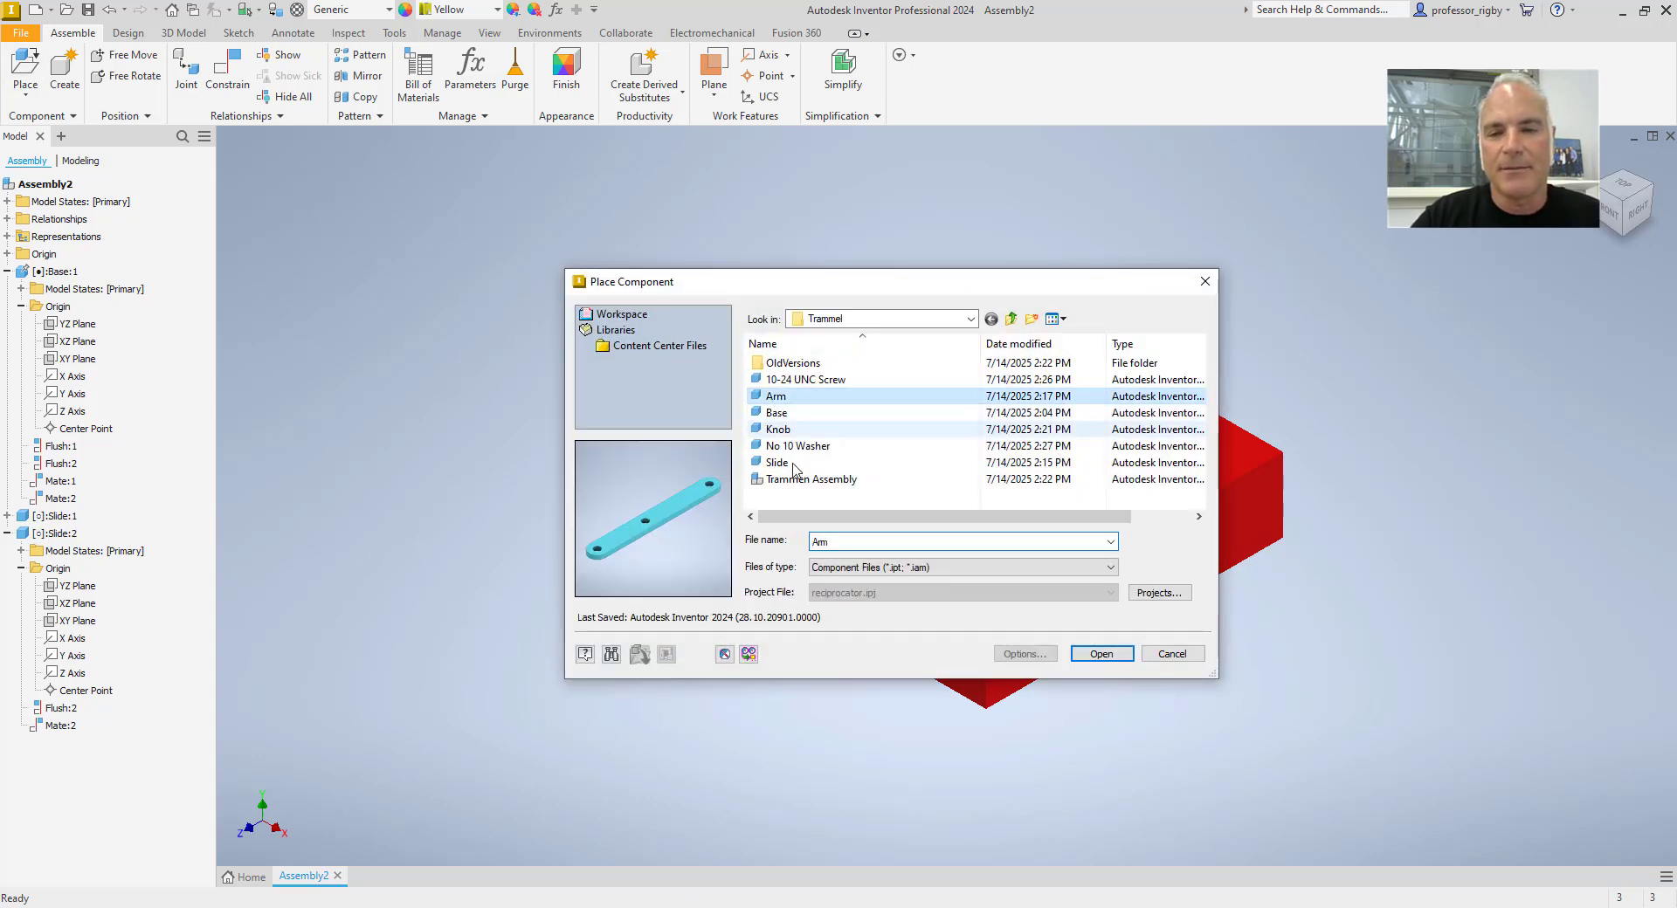
click(1098, 654)
click(588, 273)
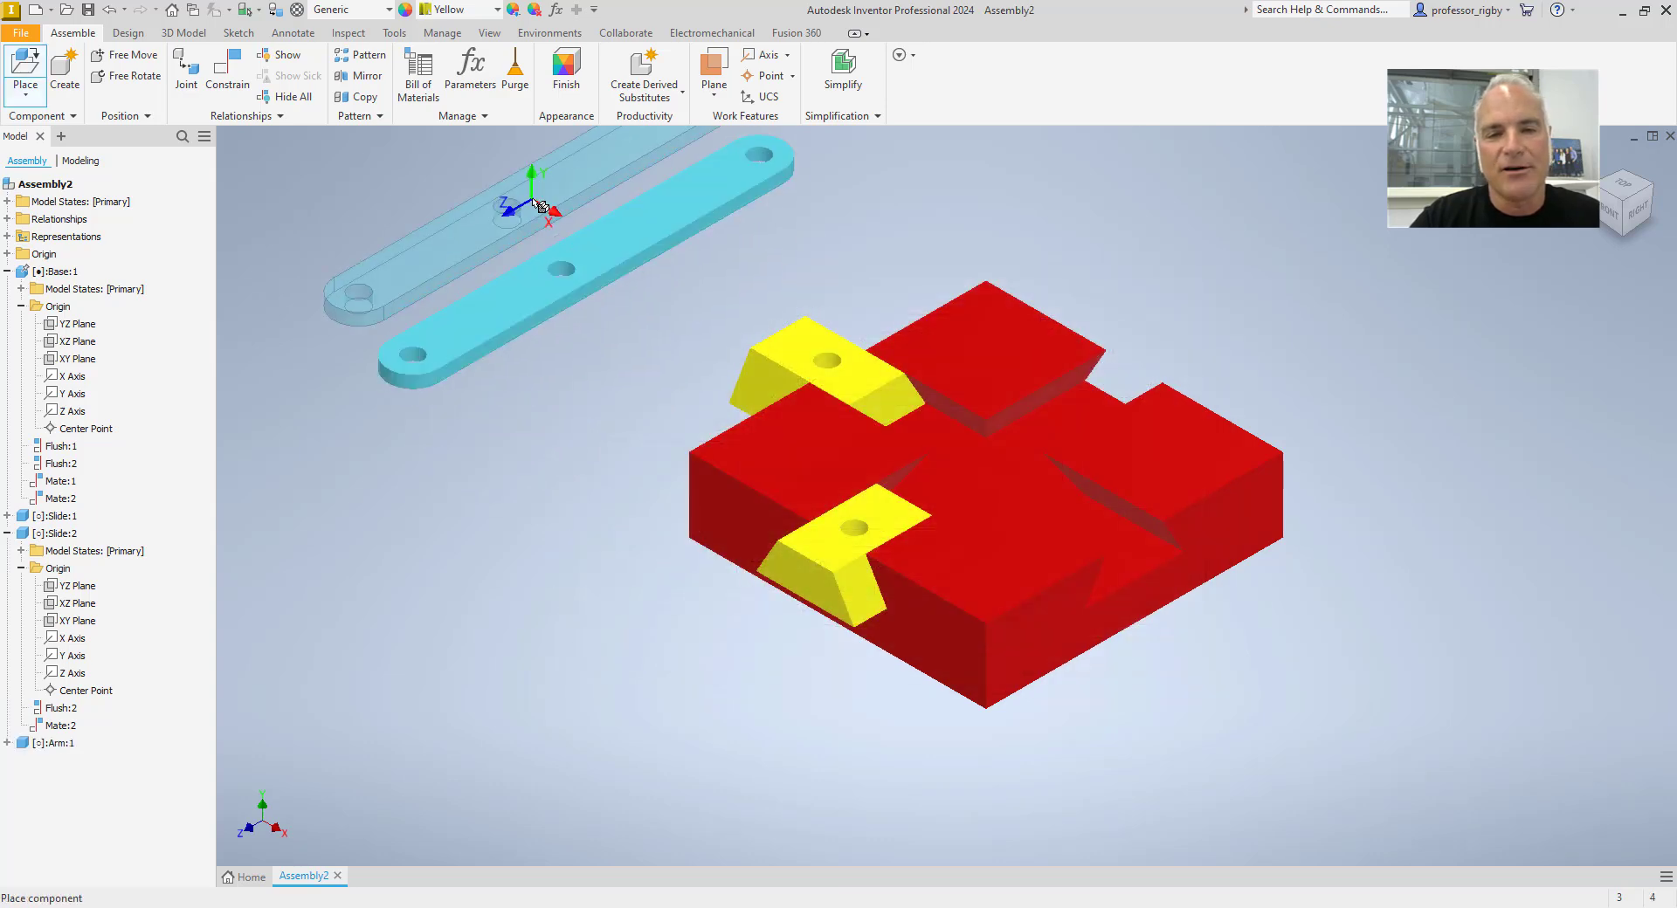
right_click(538, 205)
click(485, 378)
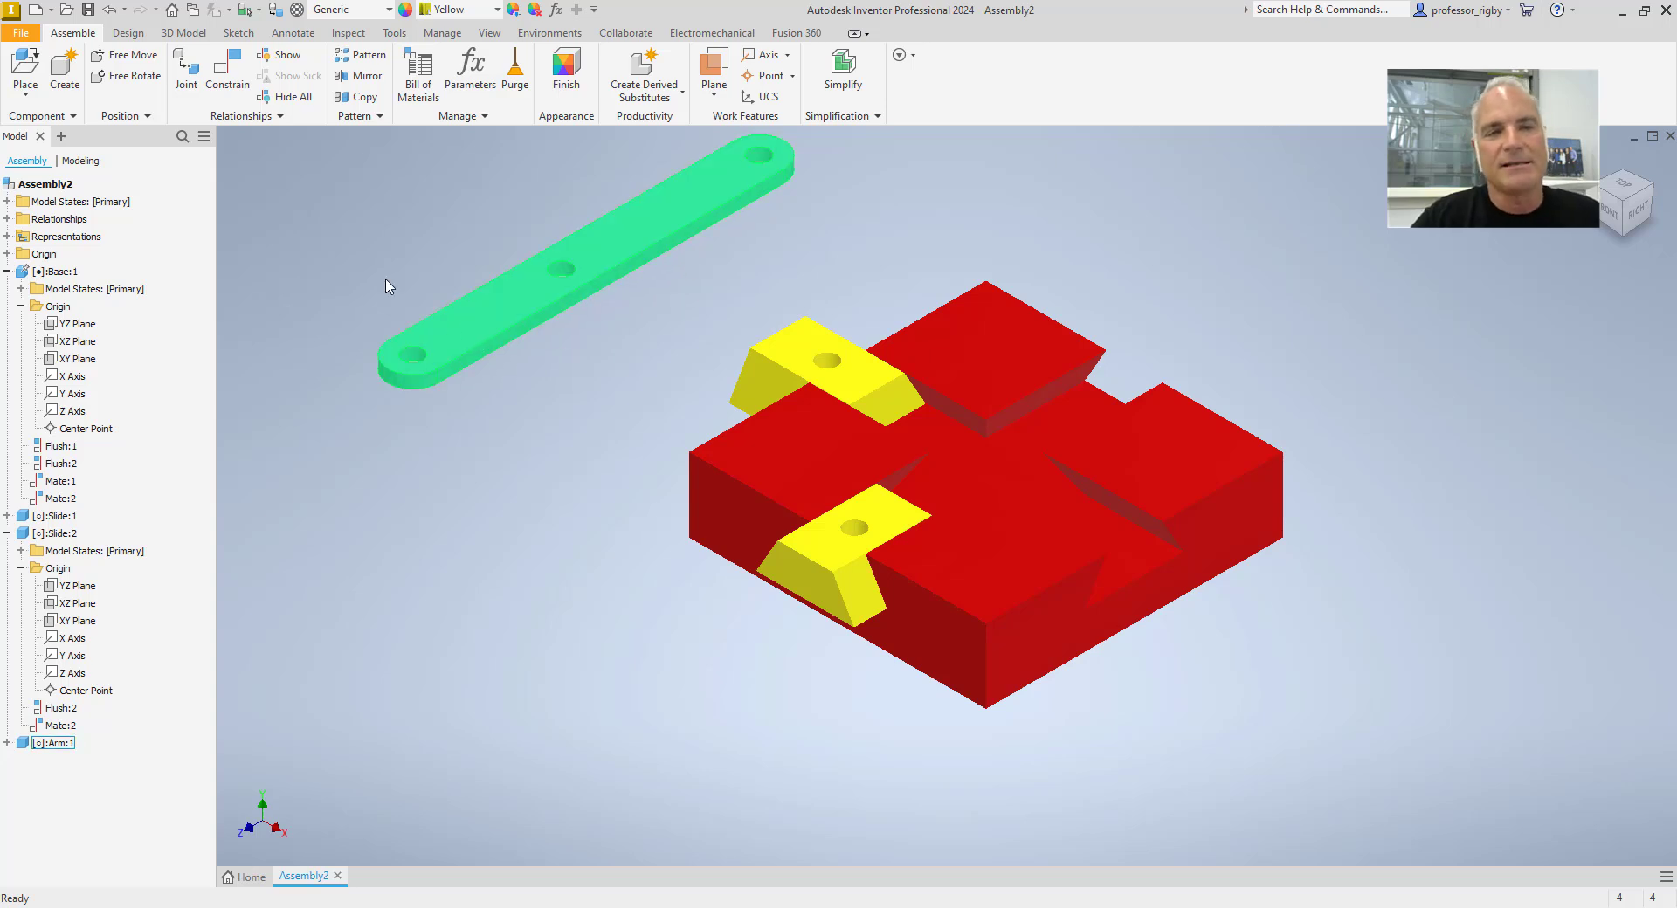
Step: Mate the Arm's underside to the second slide's top face with a .005 in offset
click(232, 76)
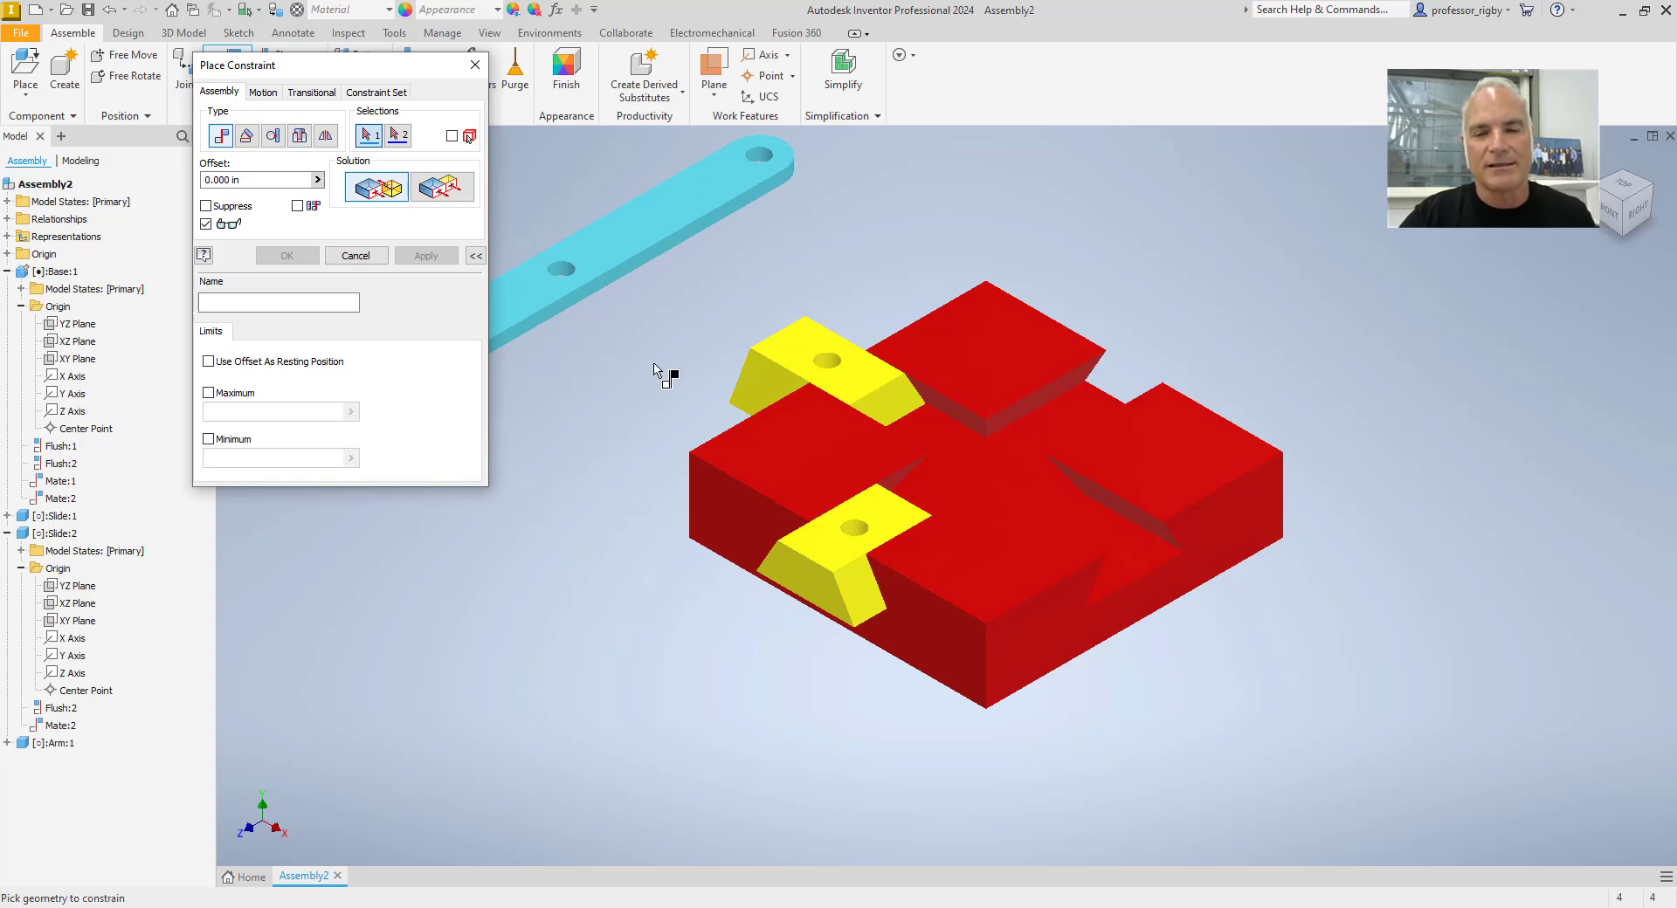
middle_drag(635, 370, 724, 413)
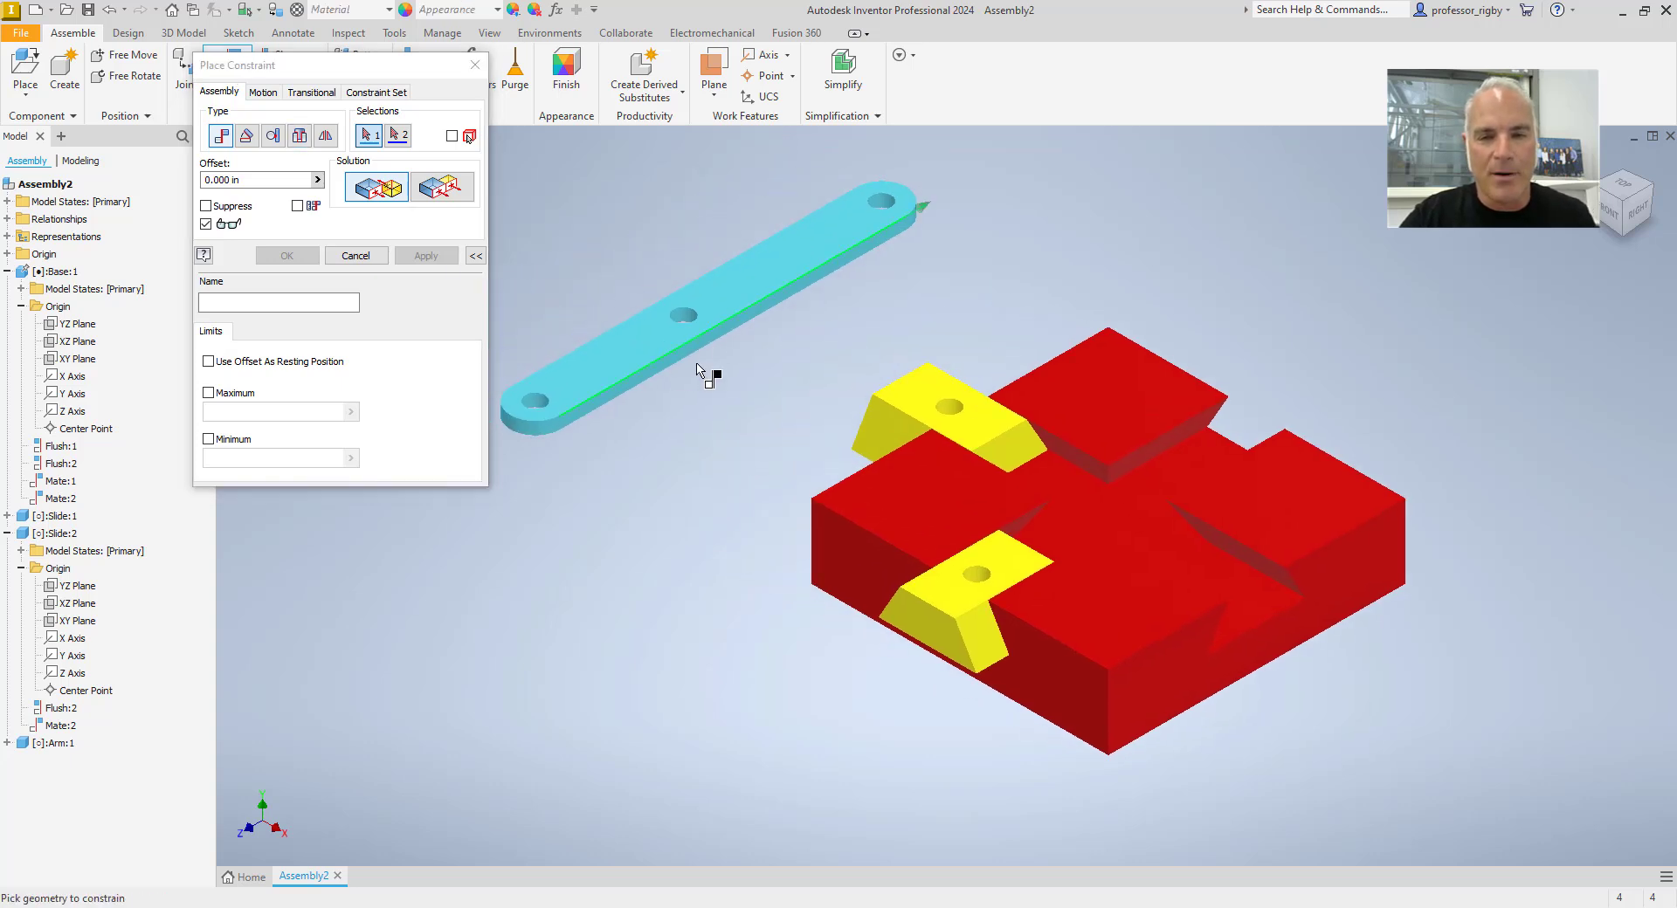
shift+middle_drag(690, 468, 696, 381)
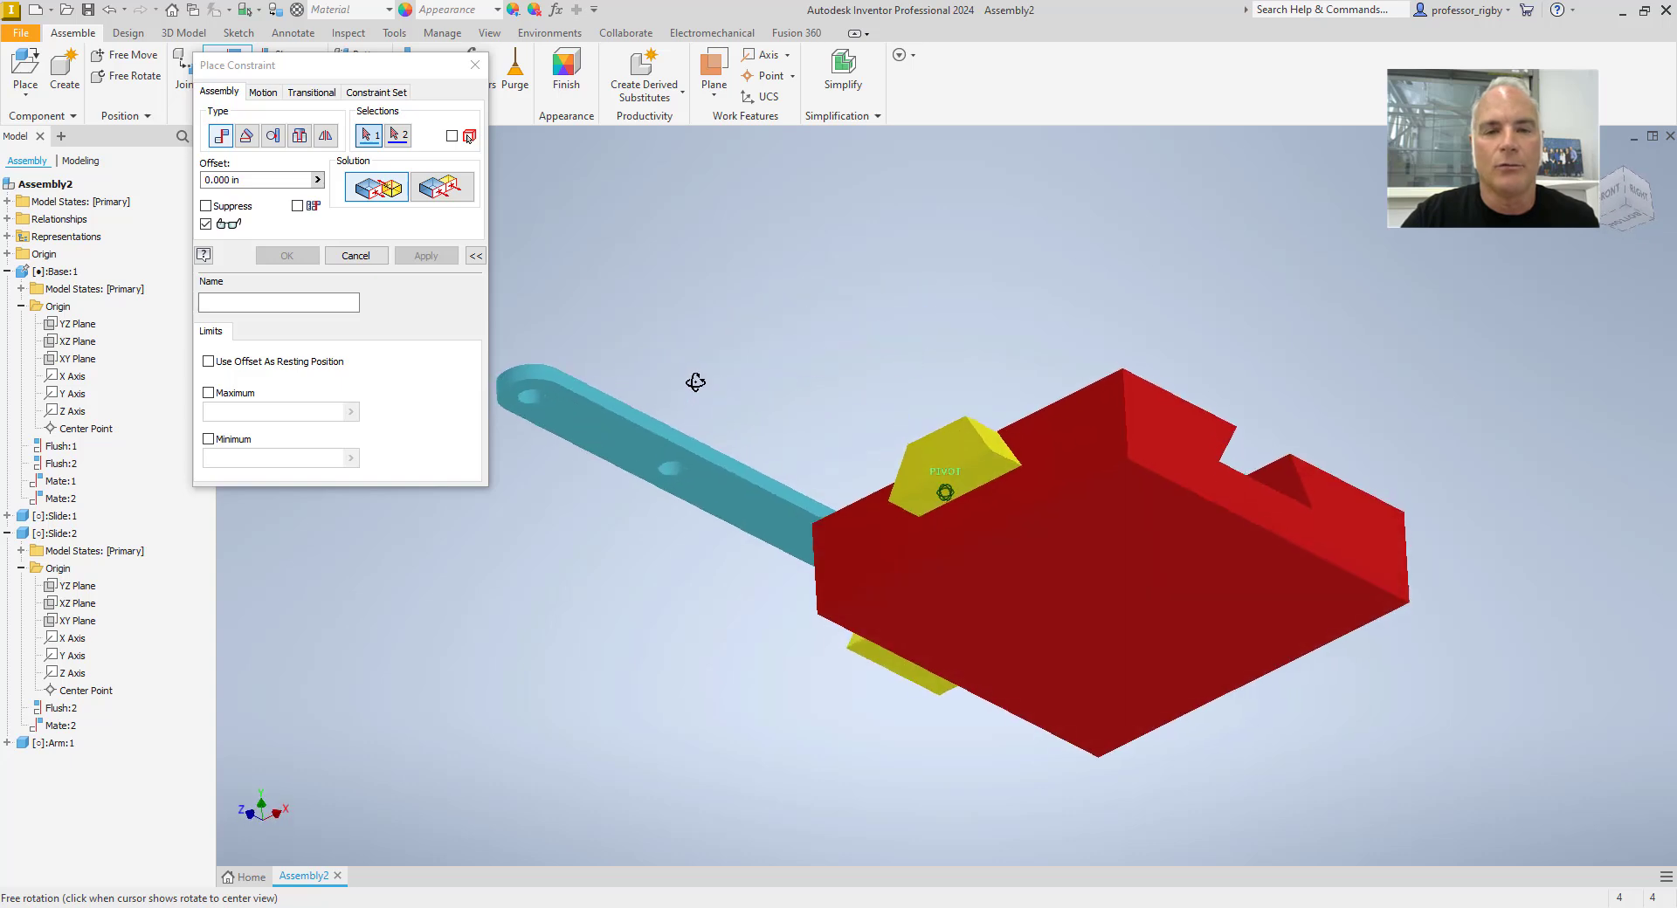
click(622, 442)
mouse_move(752, 236)
shift+middle_down()
mouse_move(756, 326)
mouse_move(847, 343)
shift+middle_up()
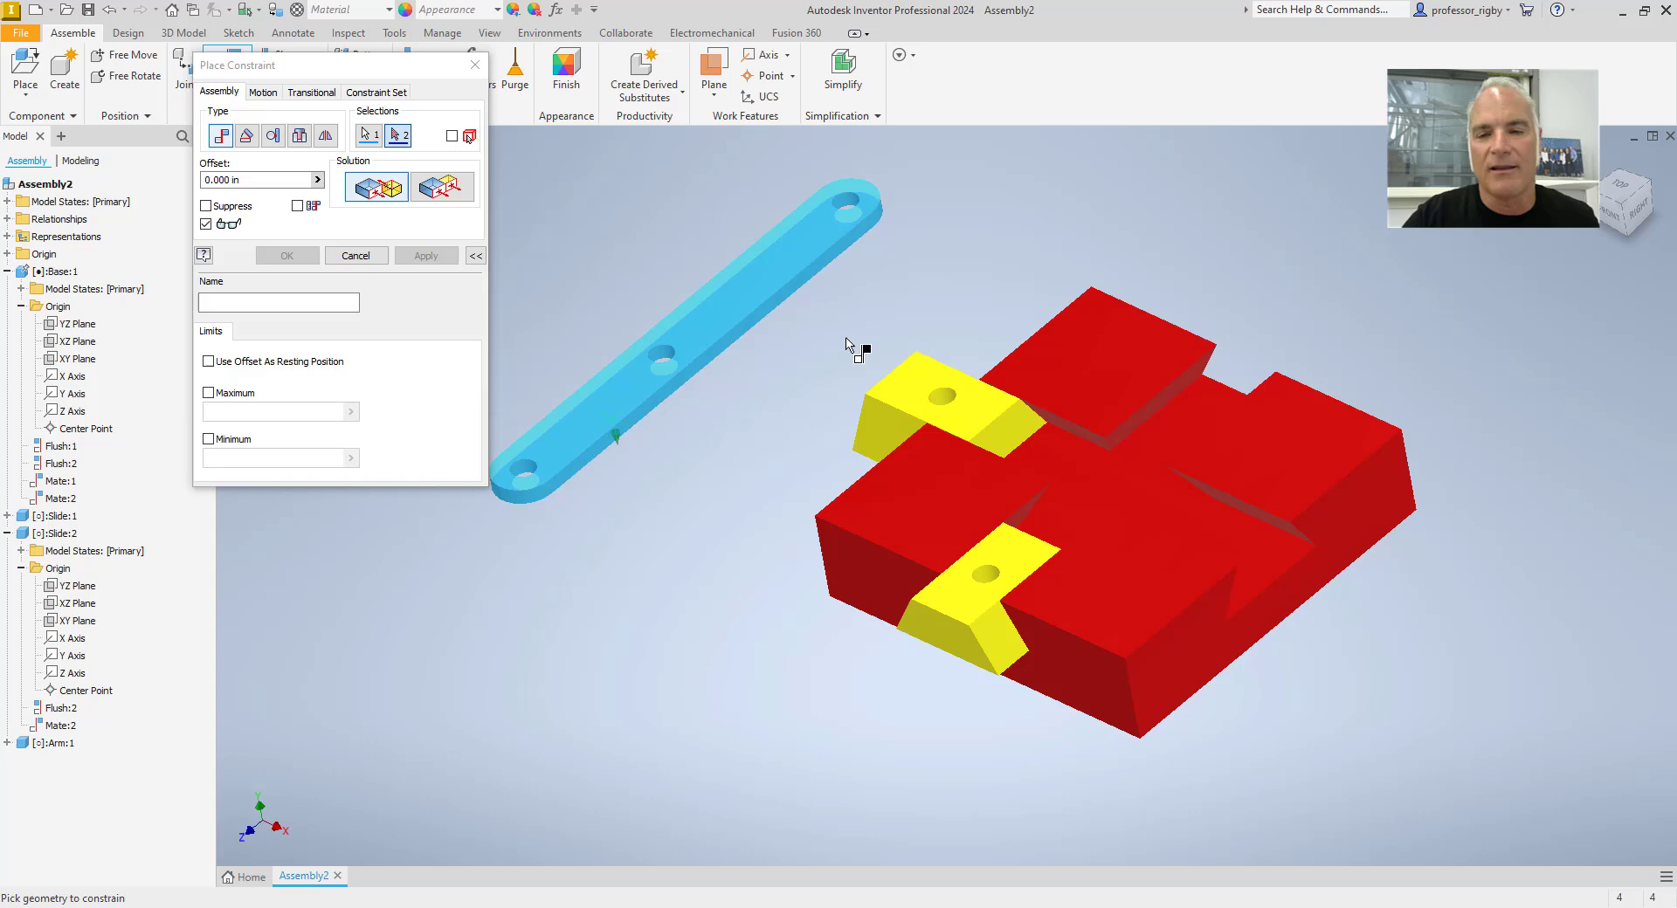
click(910, 371)
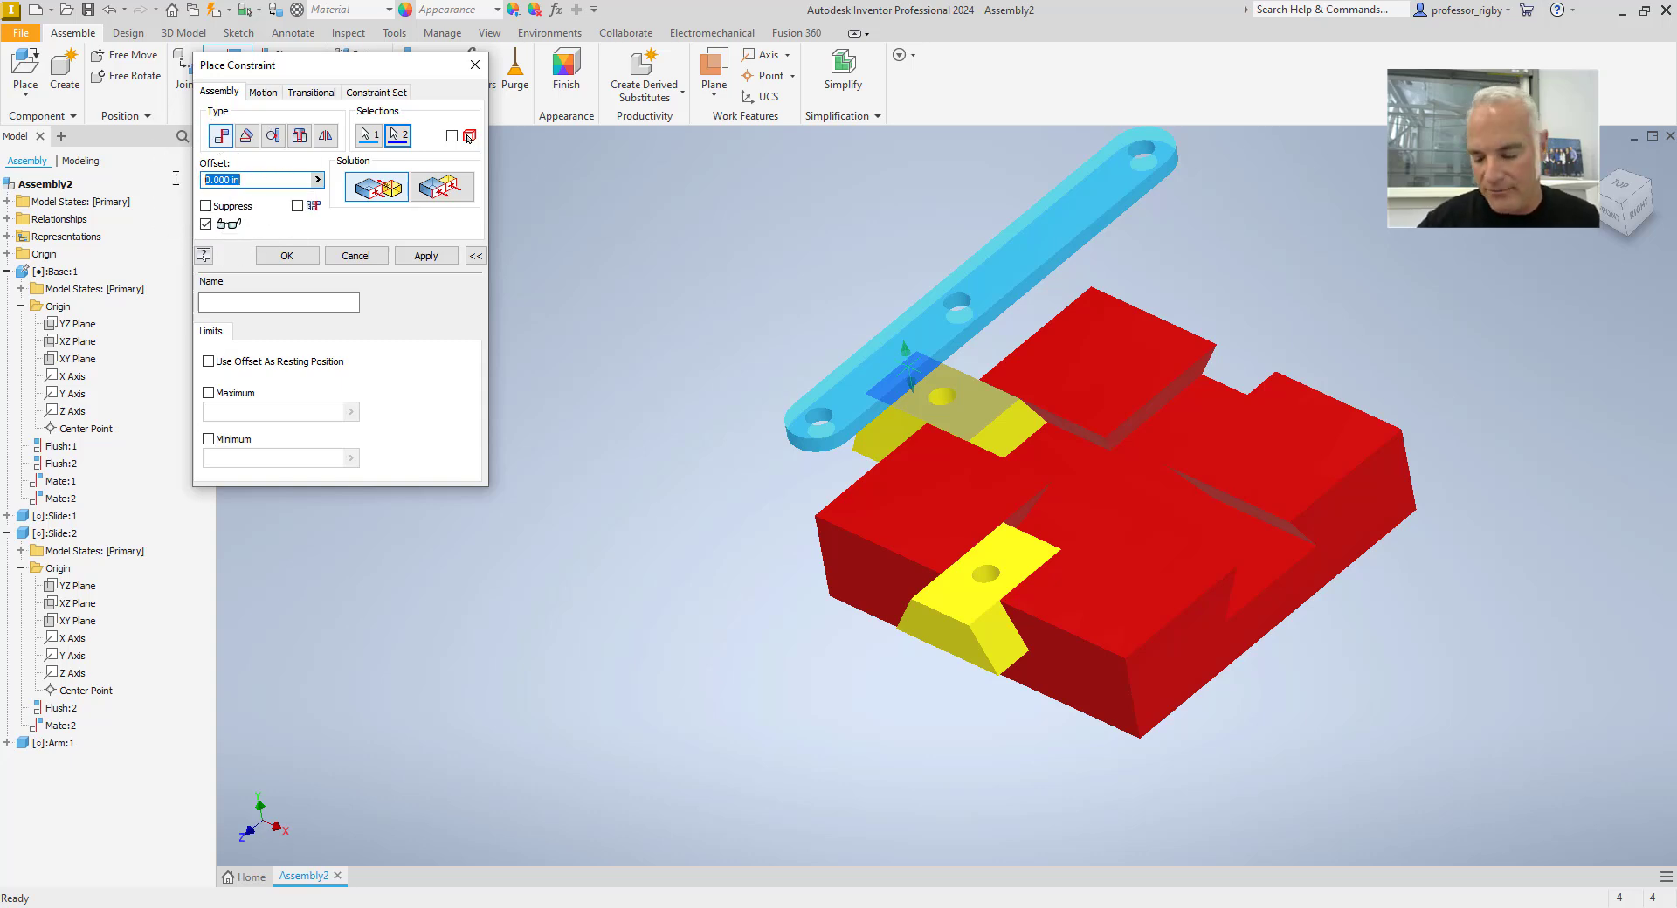
text(.005)
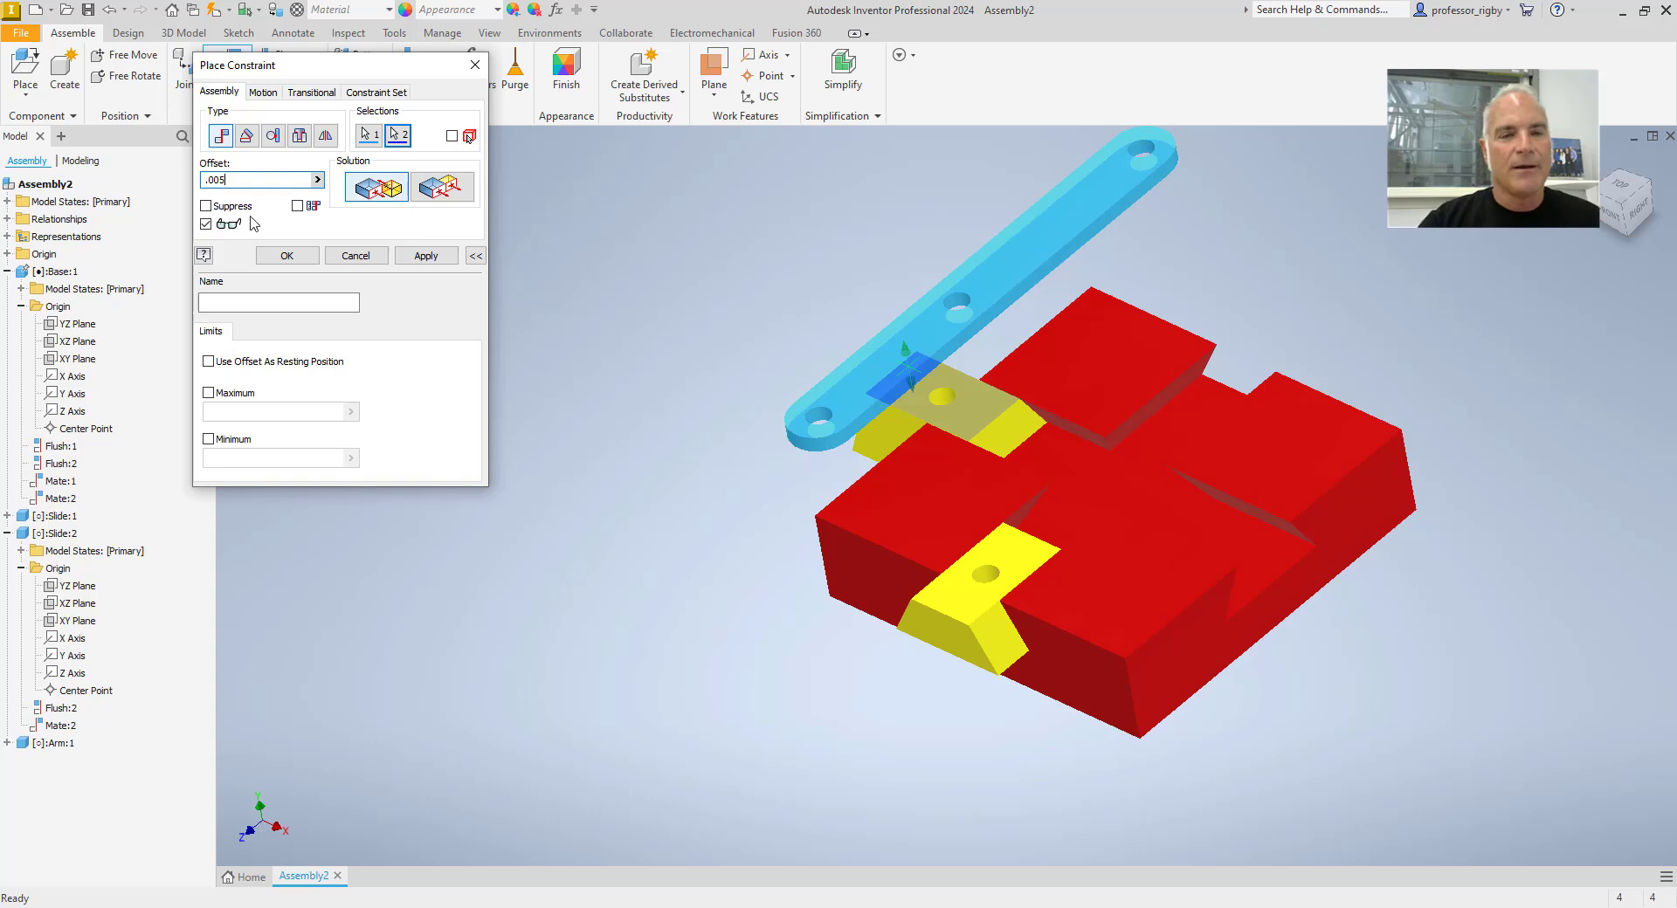
click(288, 256)
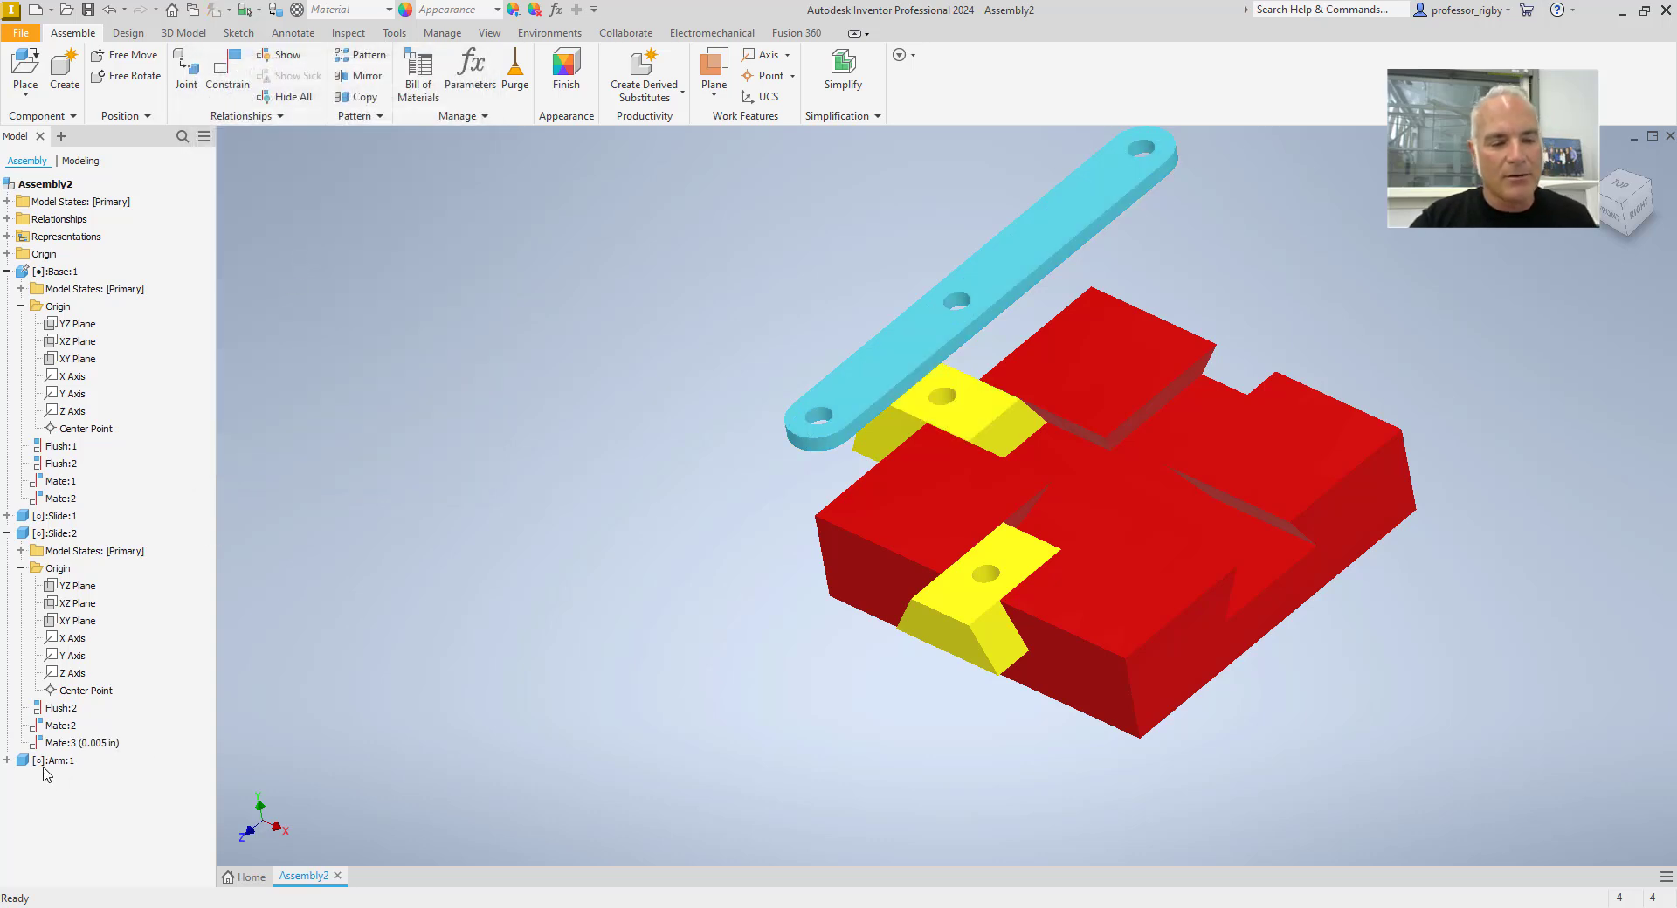
Step: Find the Arm's mate in the model browser and open its offset for viewing, closing it without an edit
click(7, 532)
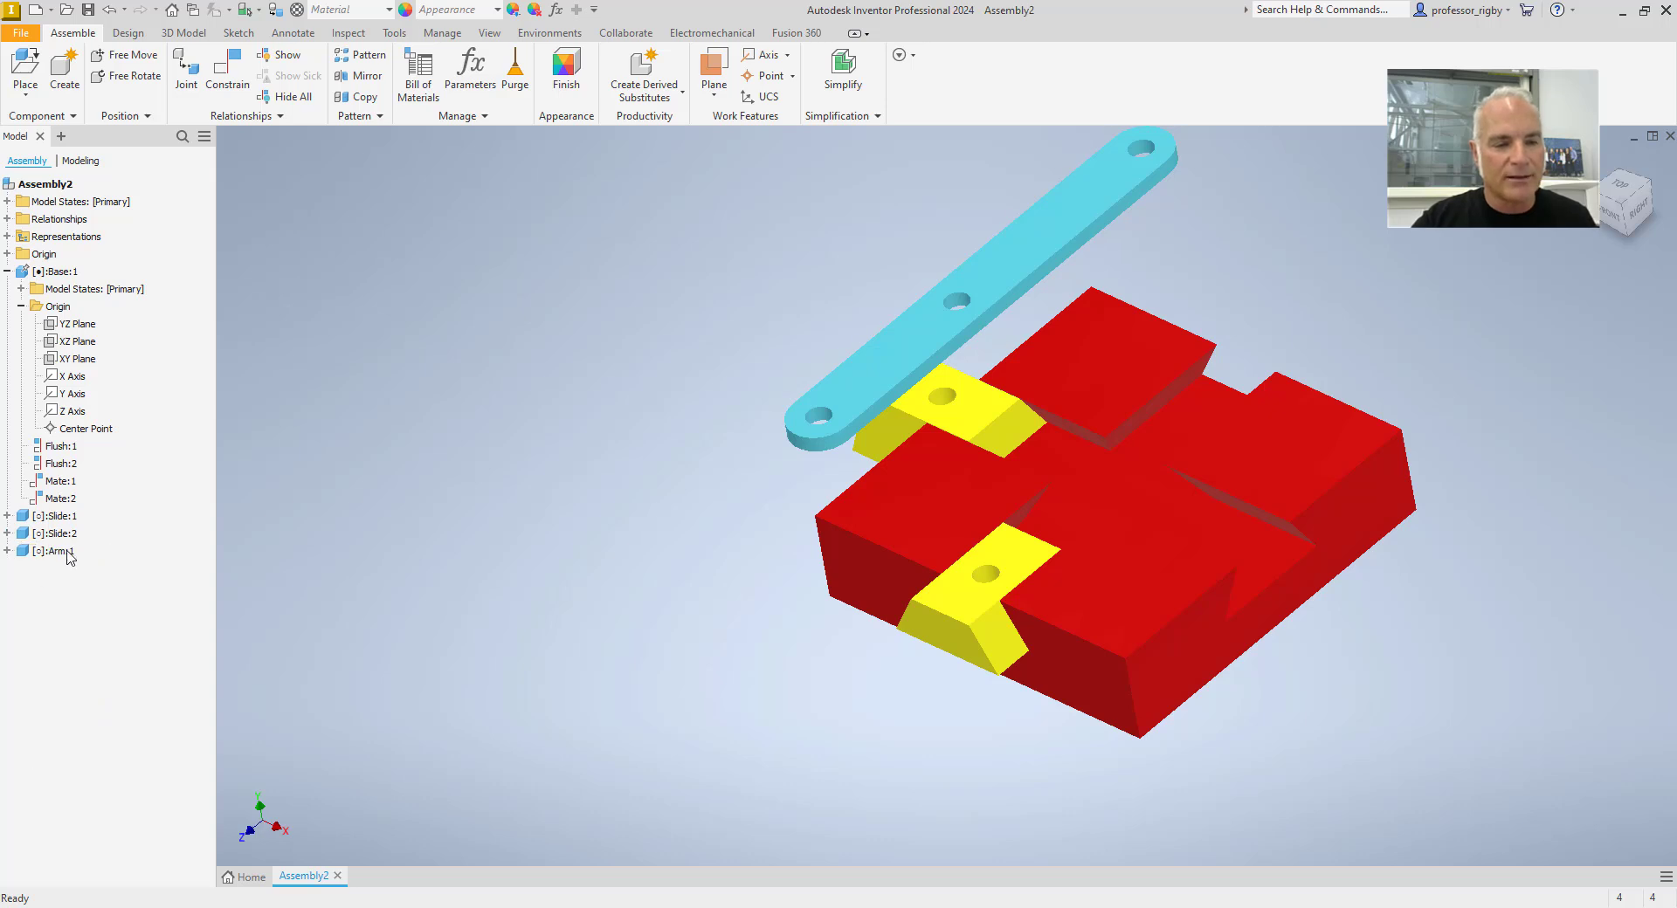
click(7, 550)
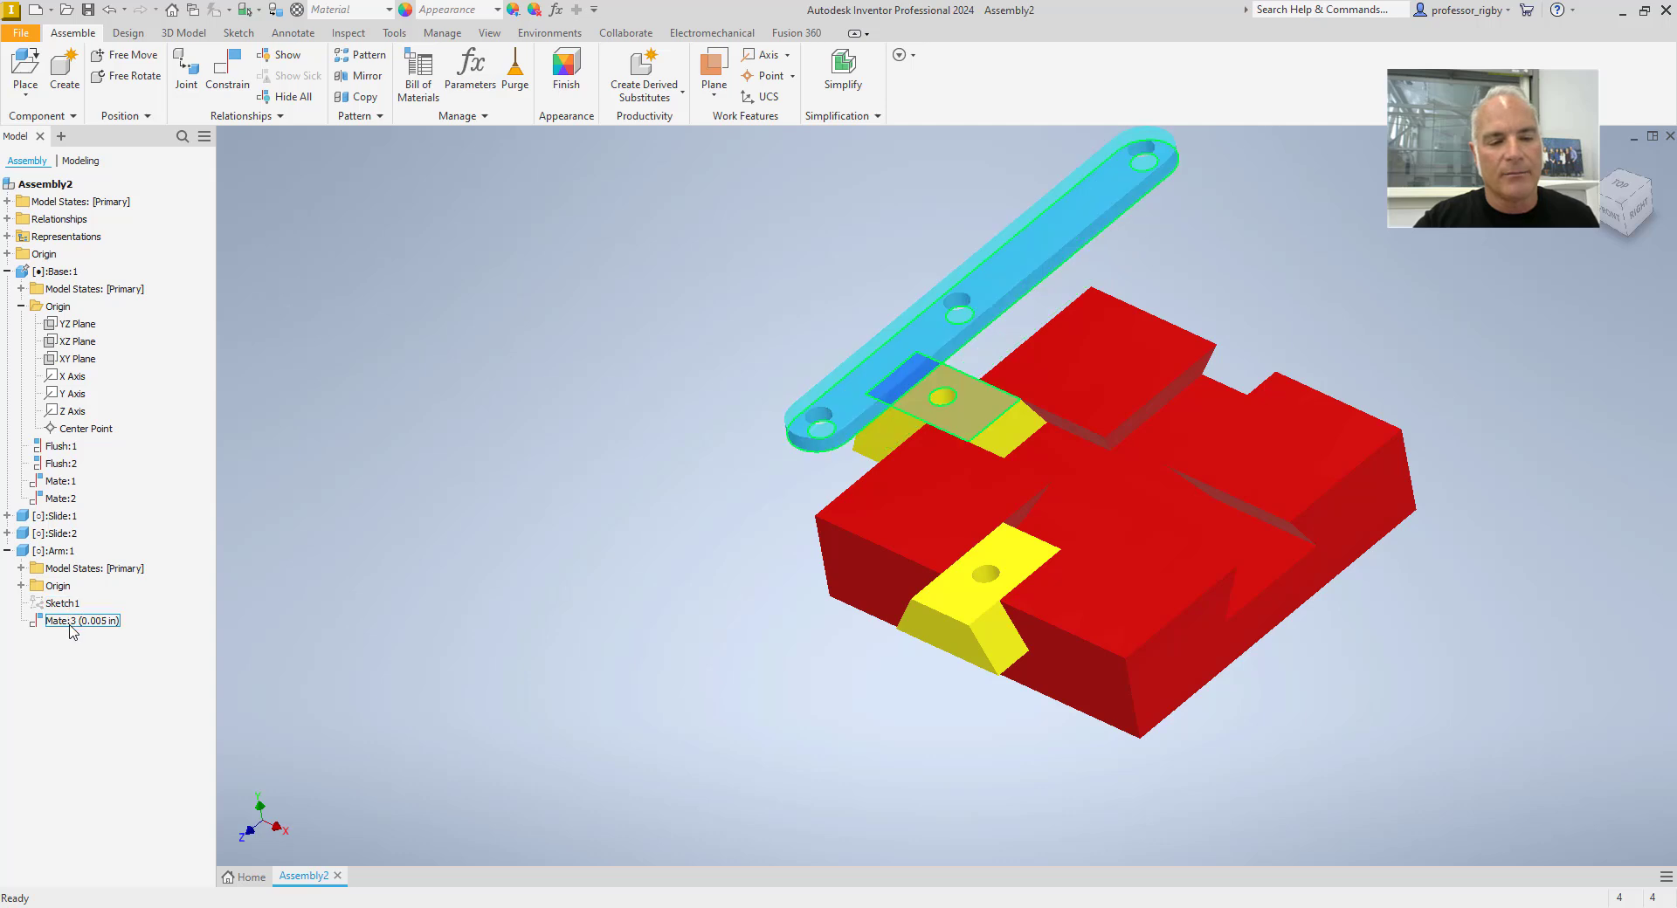
key(ctrl)
key(ctrl)
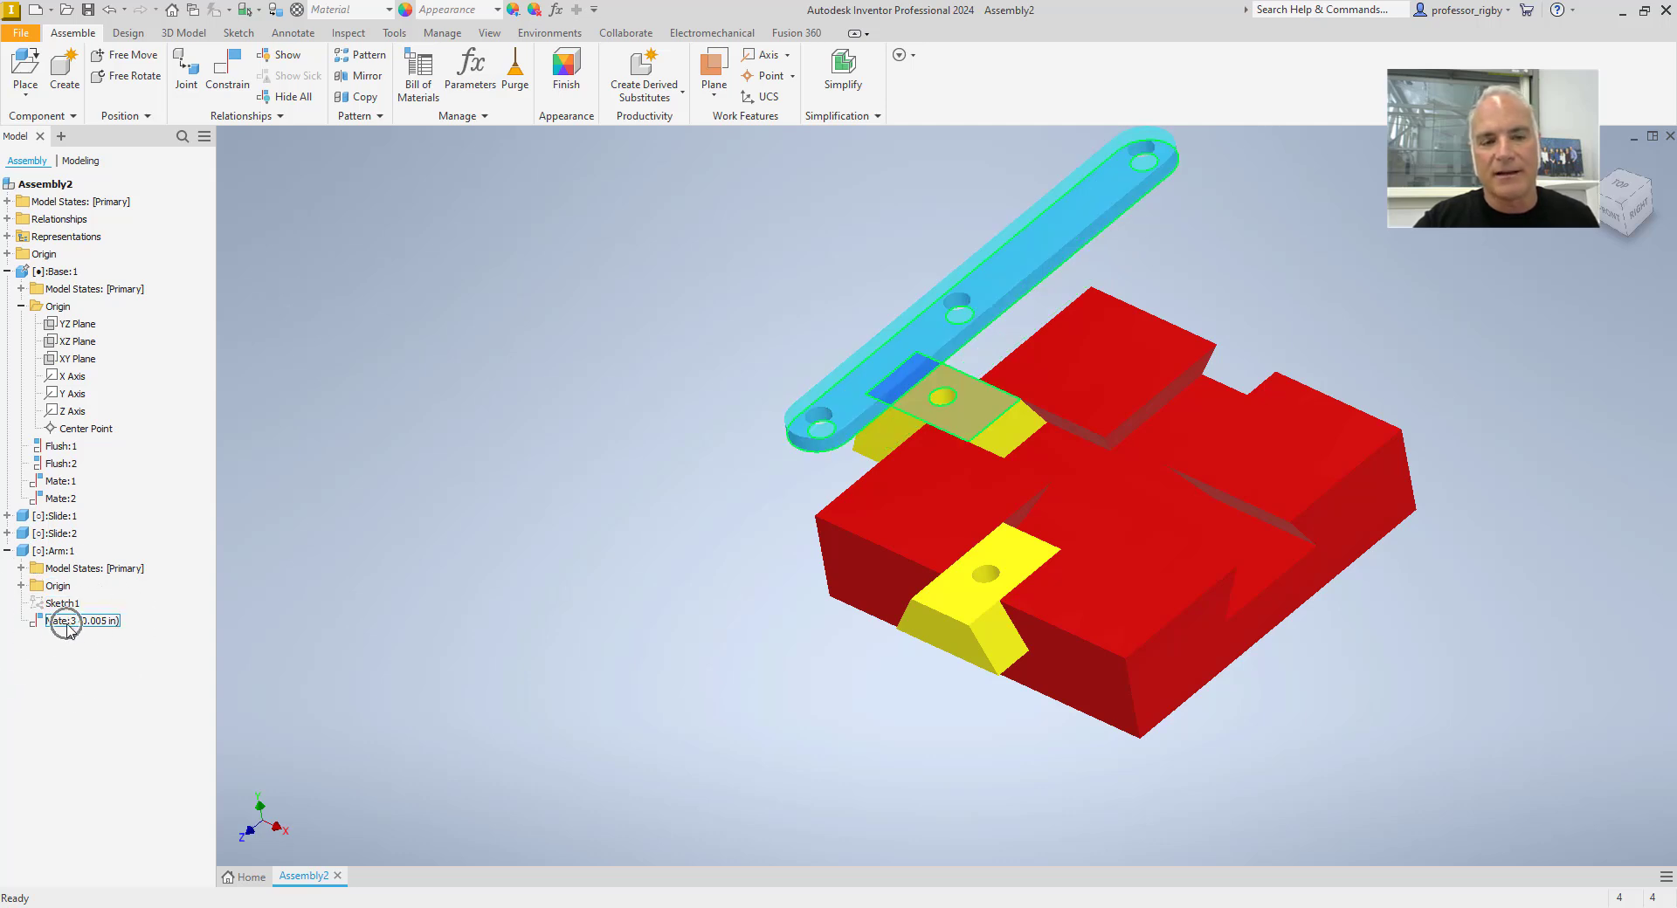
click(101, 625)
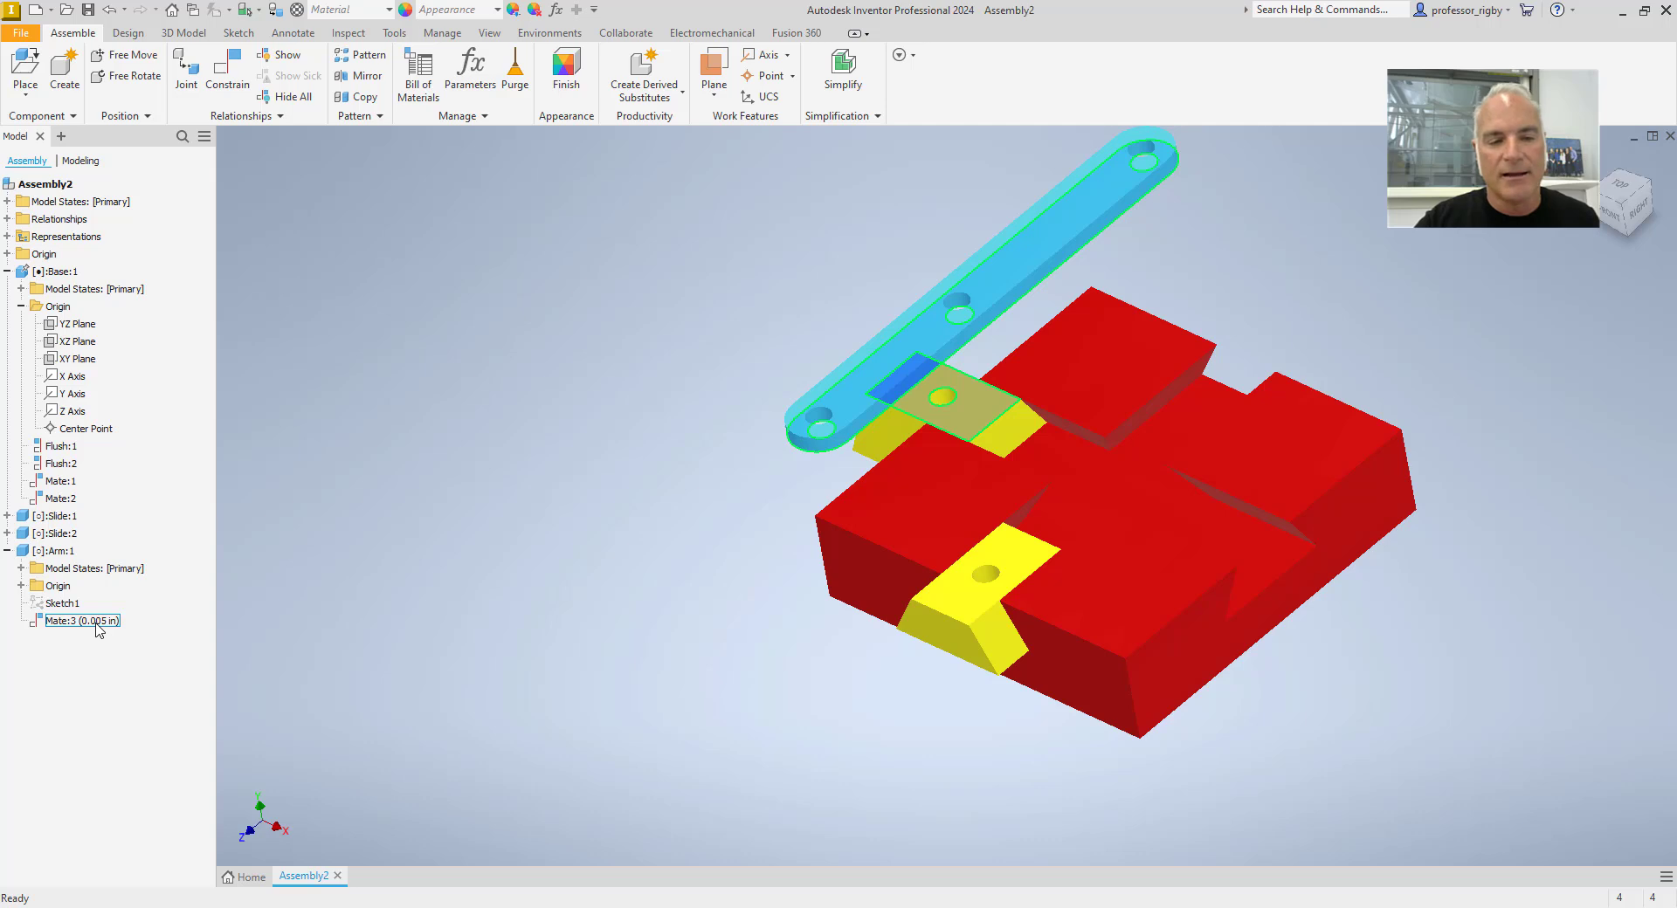
double_click(97, 622)
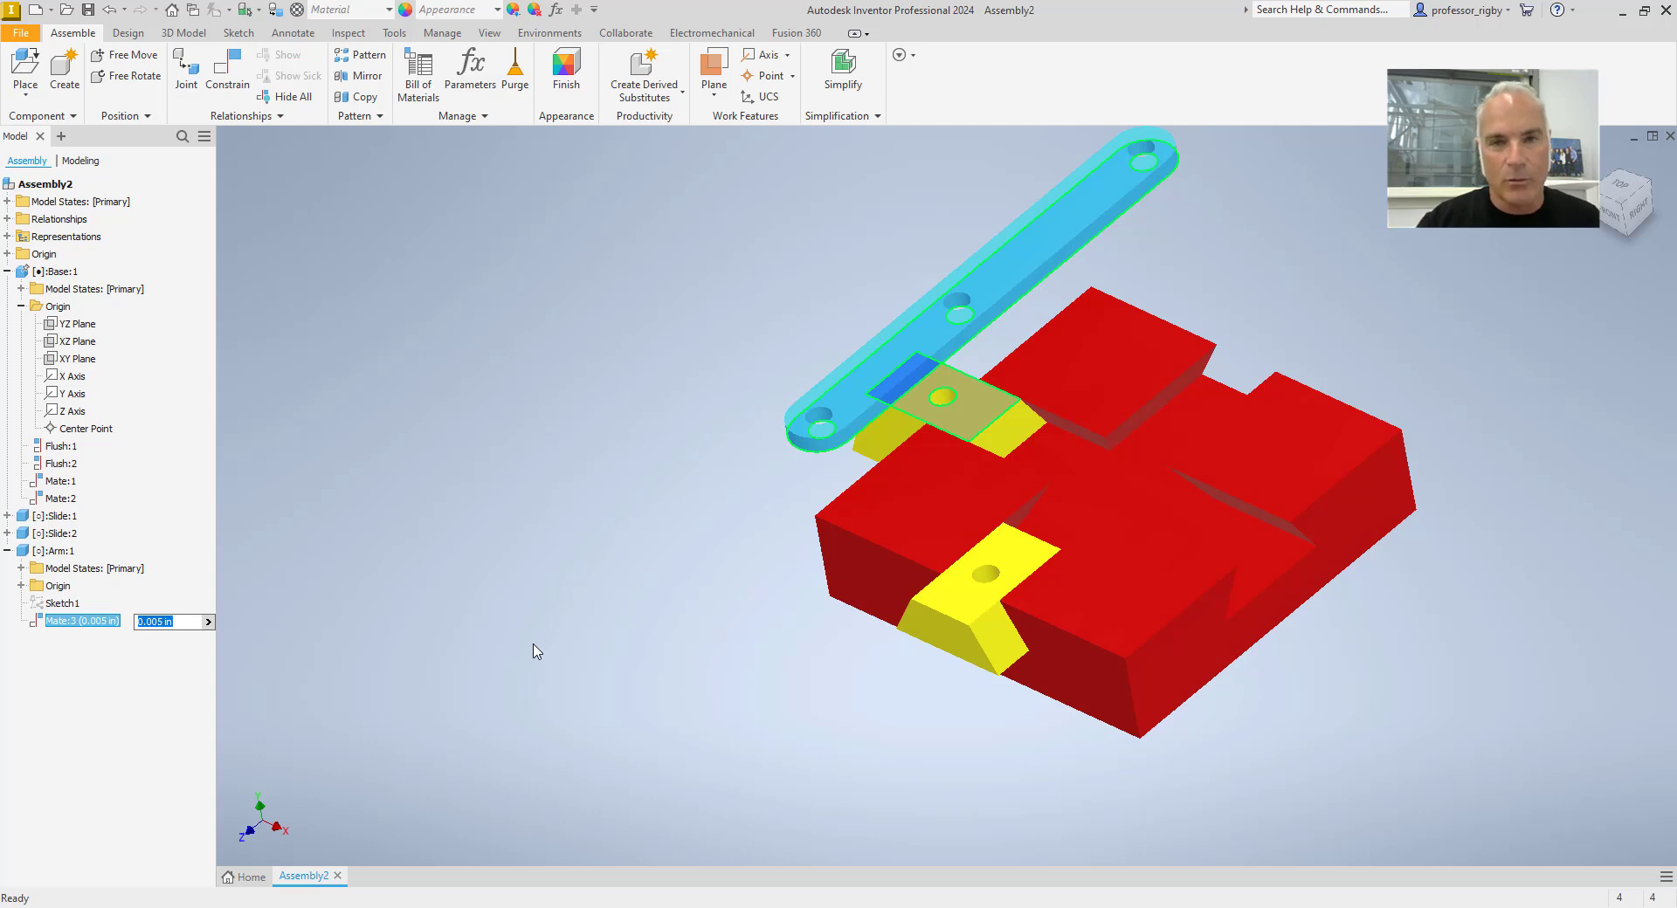
click(427, 530)
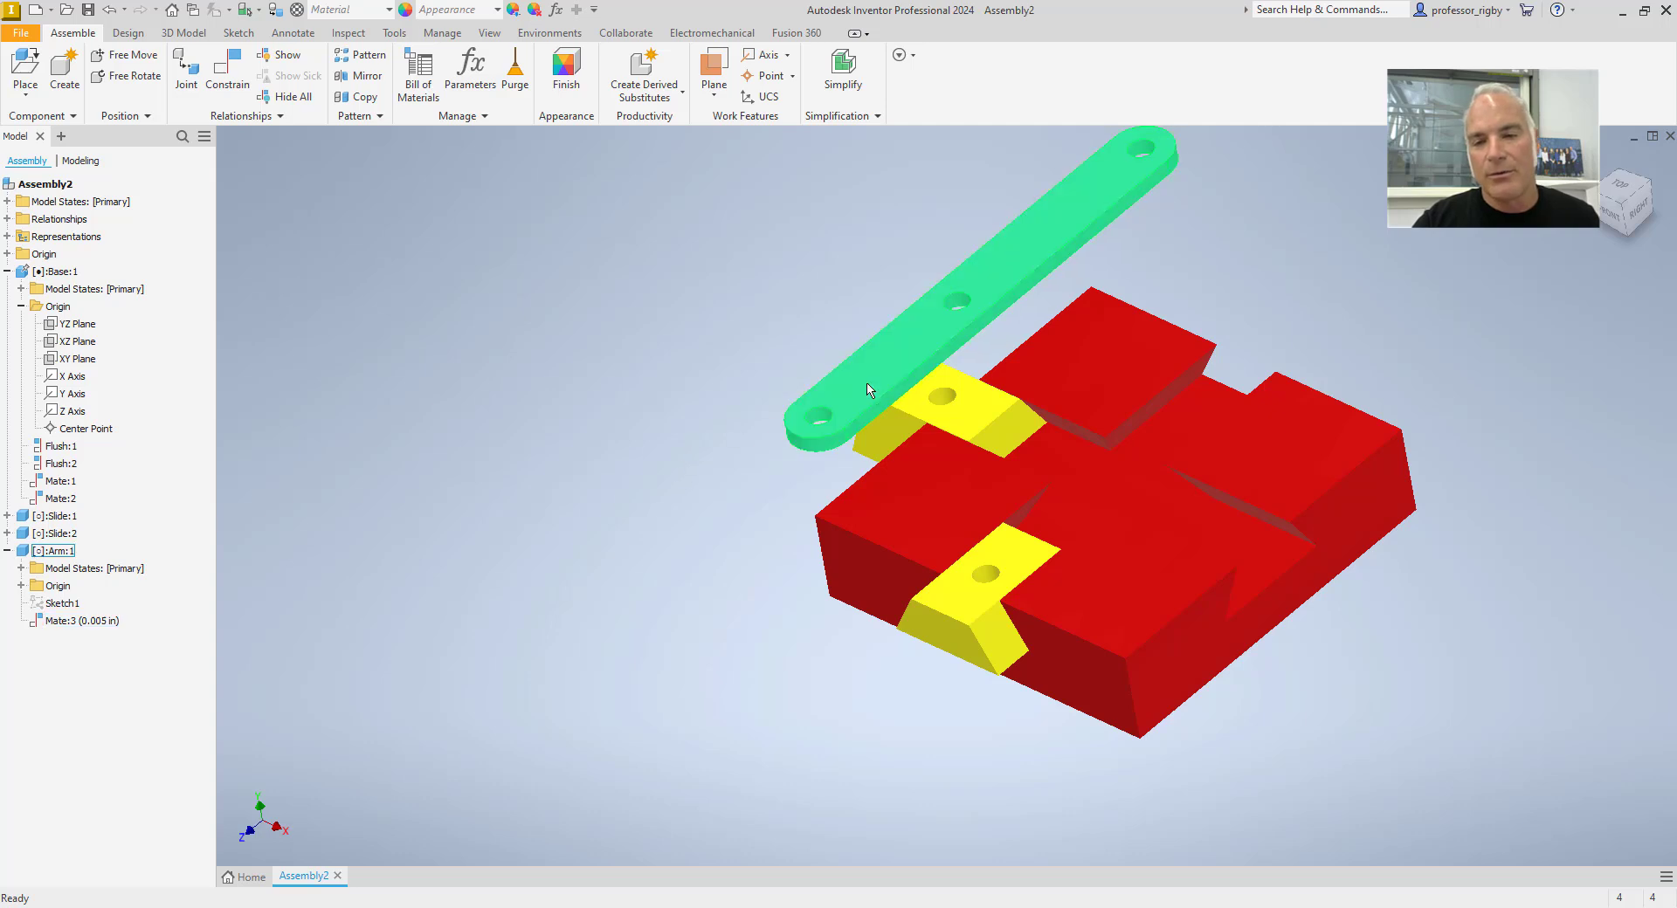
Step: Move the Arm over the Base, inspect the gap beneath it from the front, and return to the home view
drag(864, 392, 952, 509)
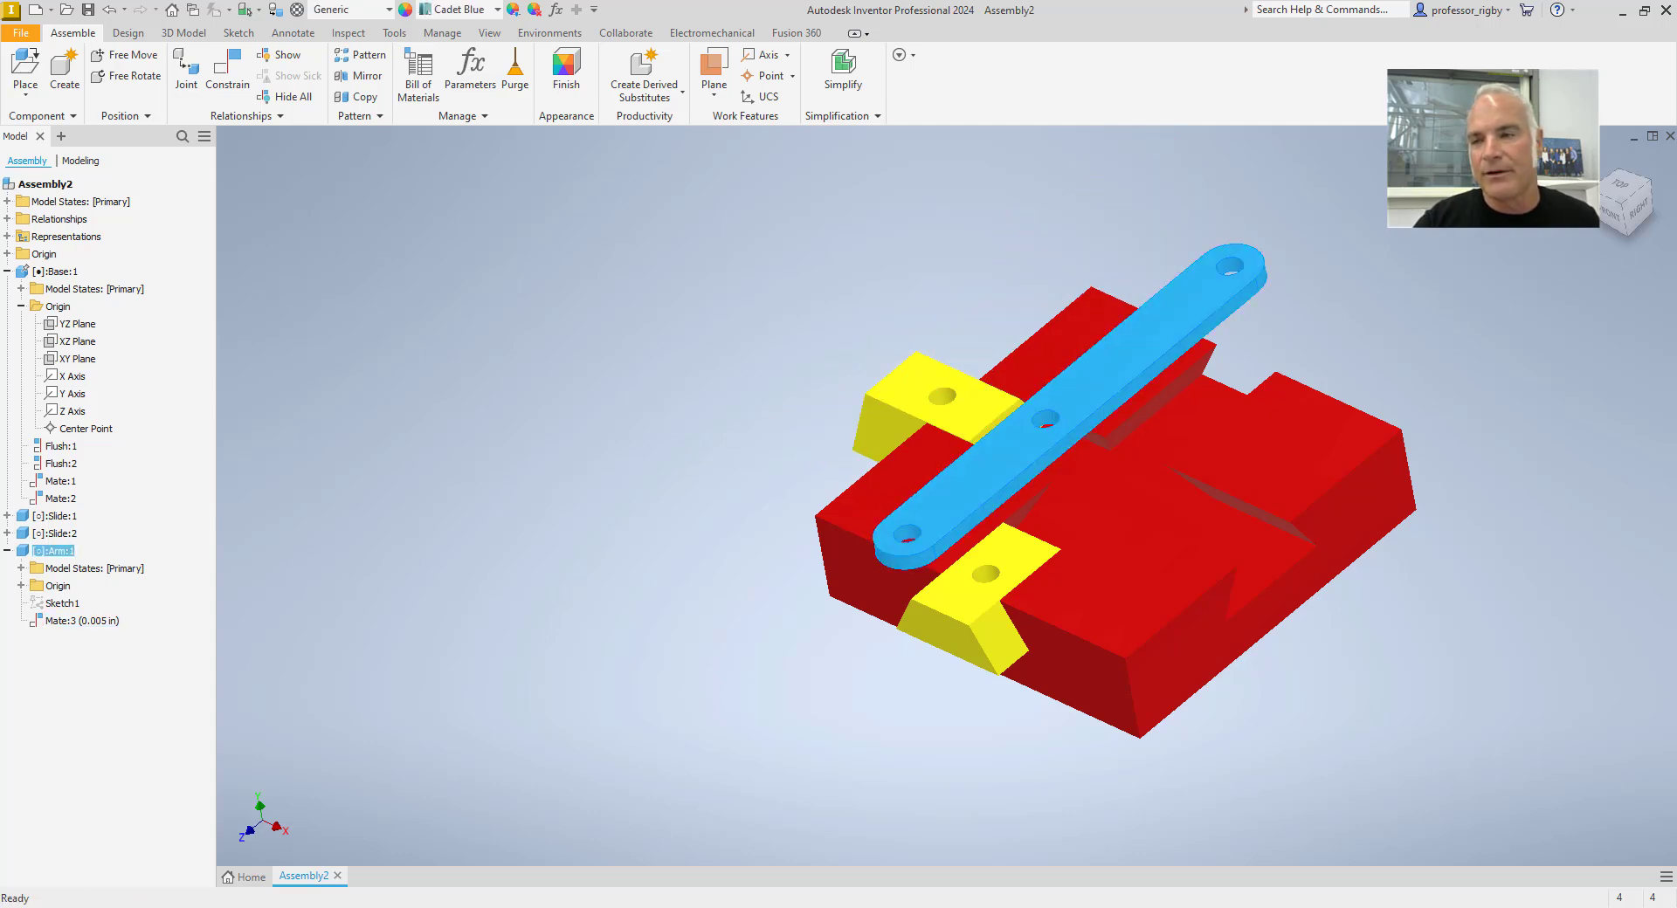
click(1611, 218)
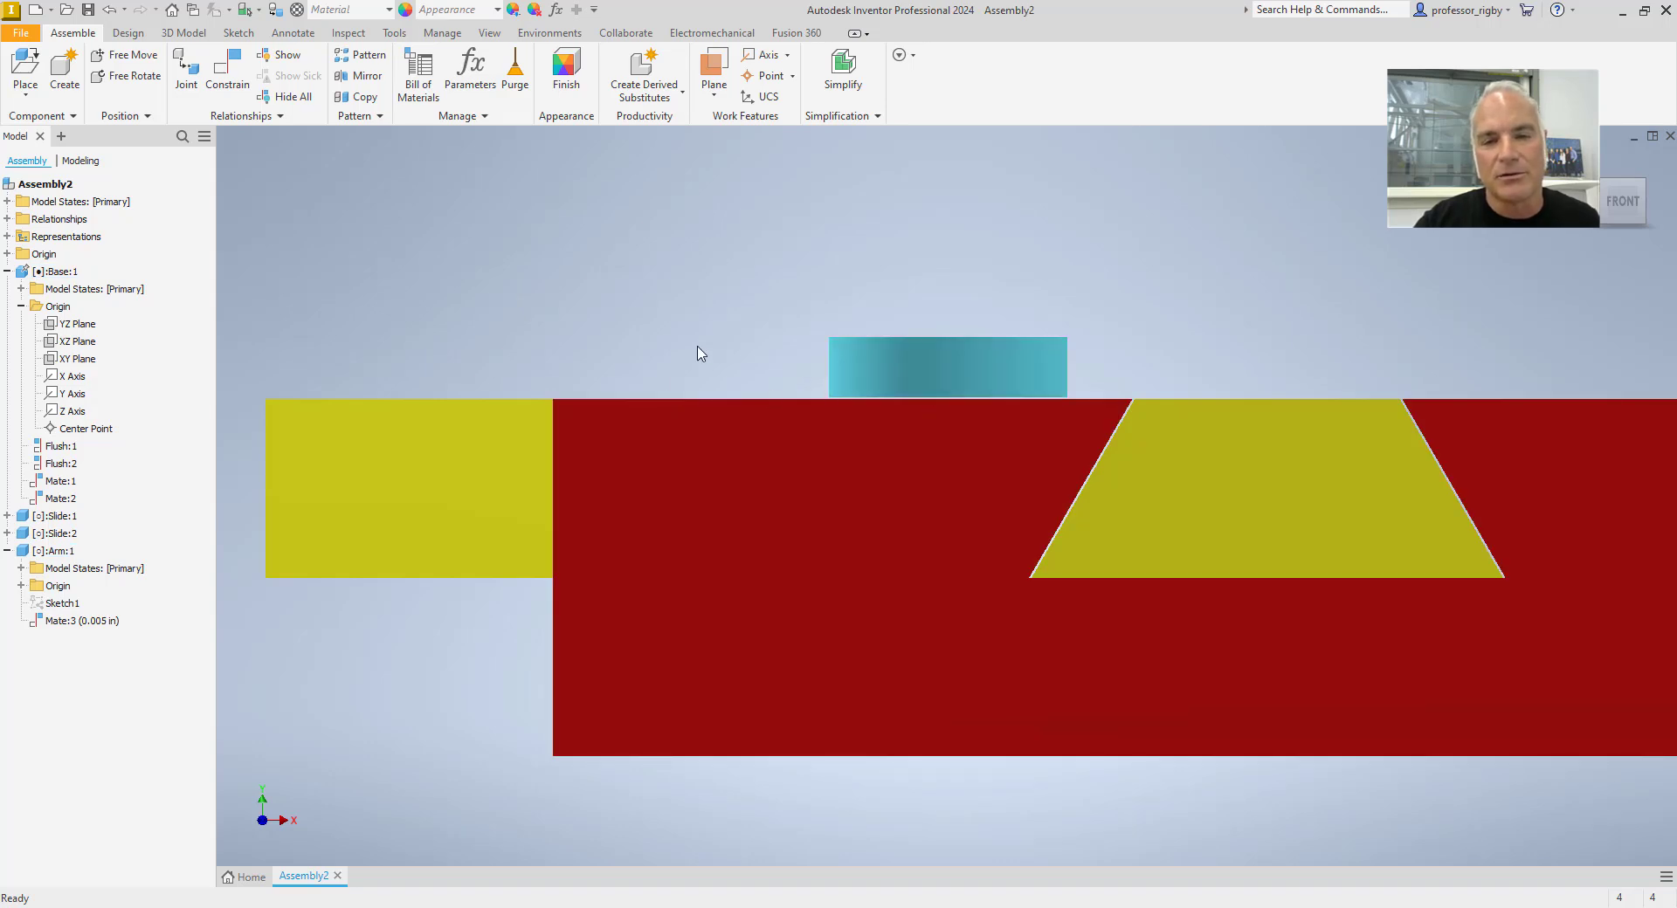
click(1638, 190)
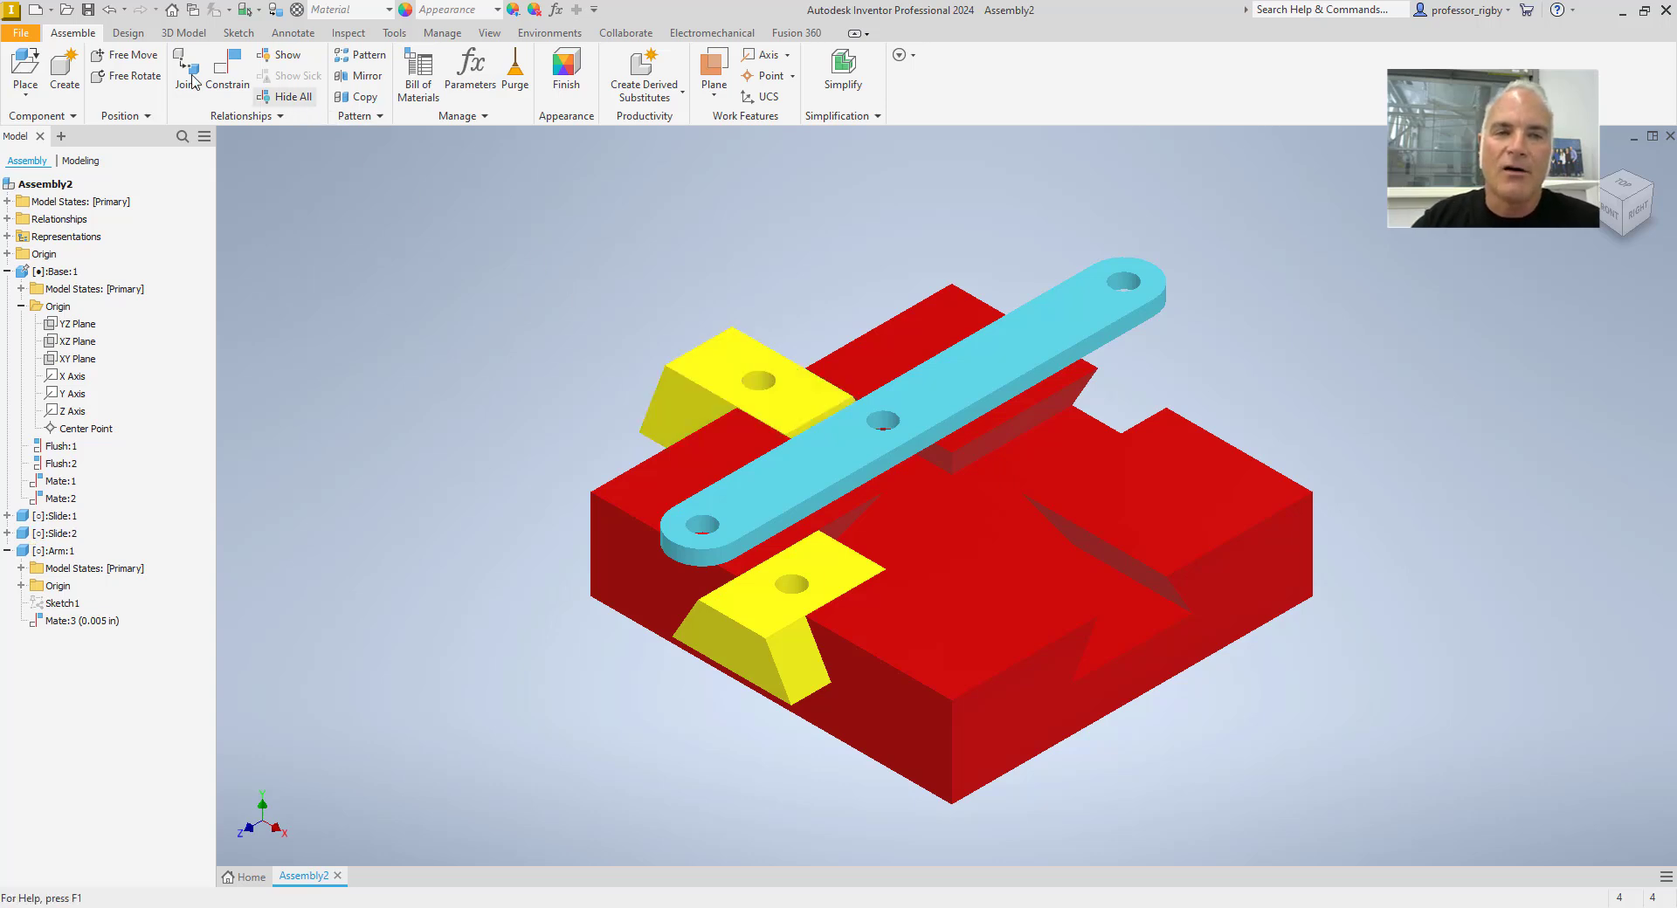
Step: Mate the axis of the Arm's near end hole to the front slide's hole axis with a 0.000 in offset
click(225, 67)
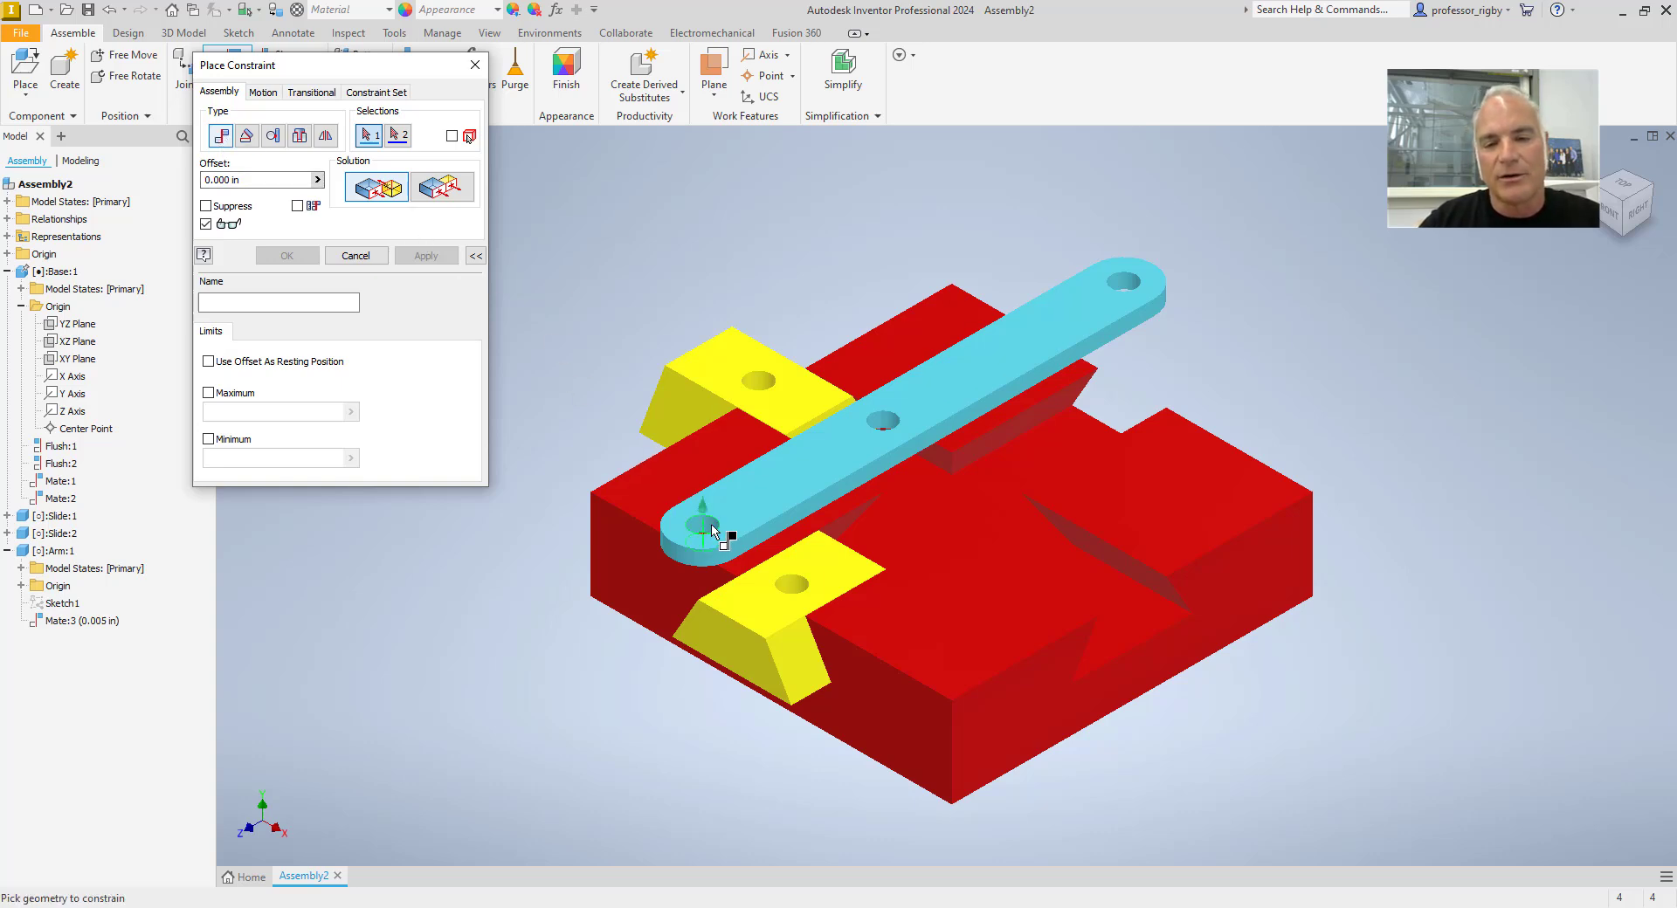
scroll(712, 524, up, 3)
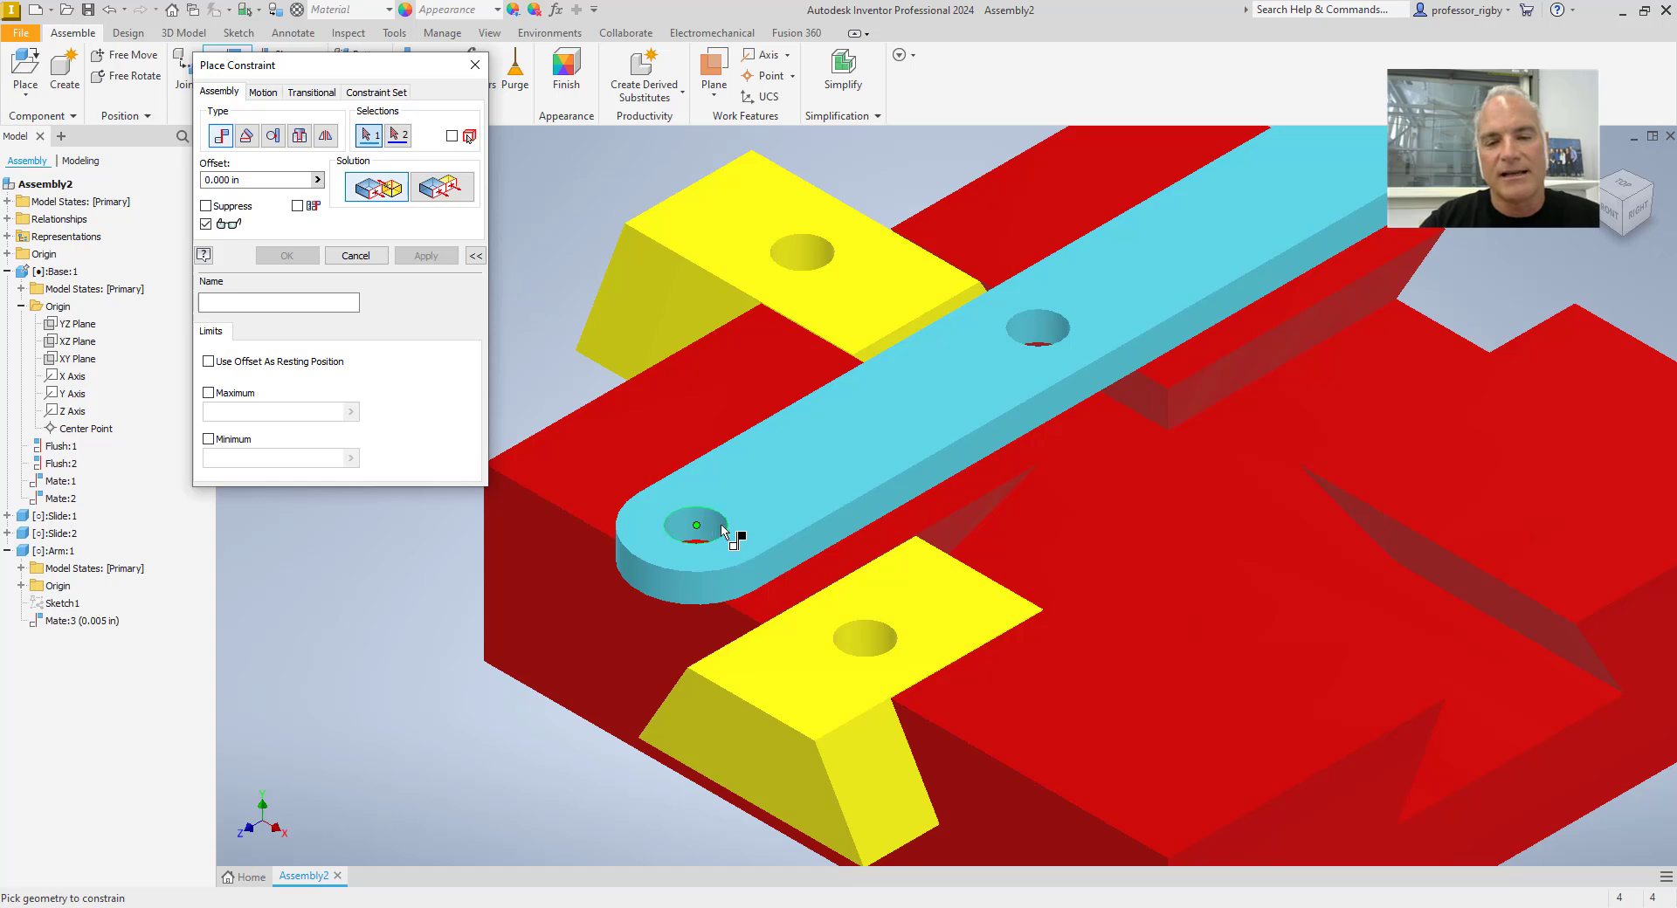
click(718, 526)
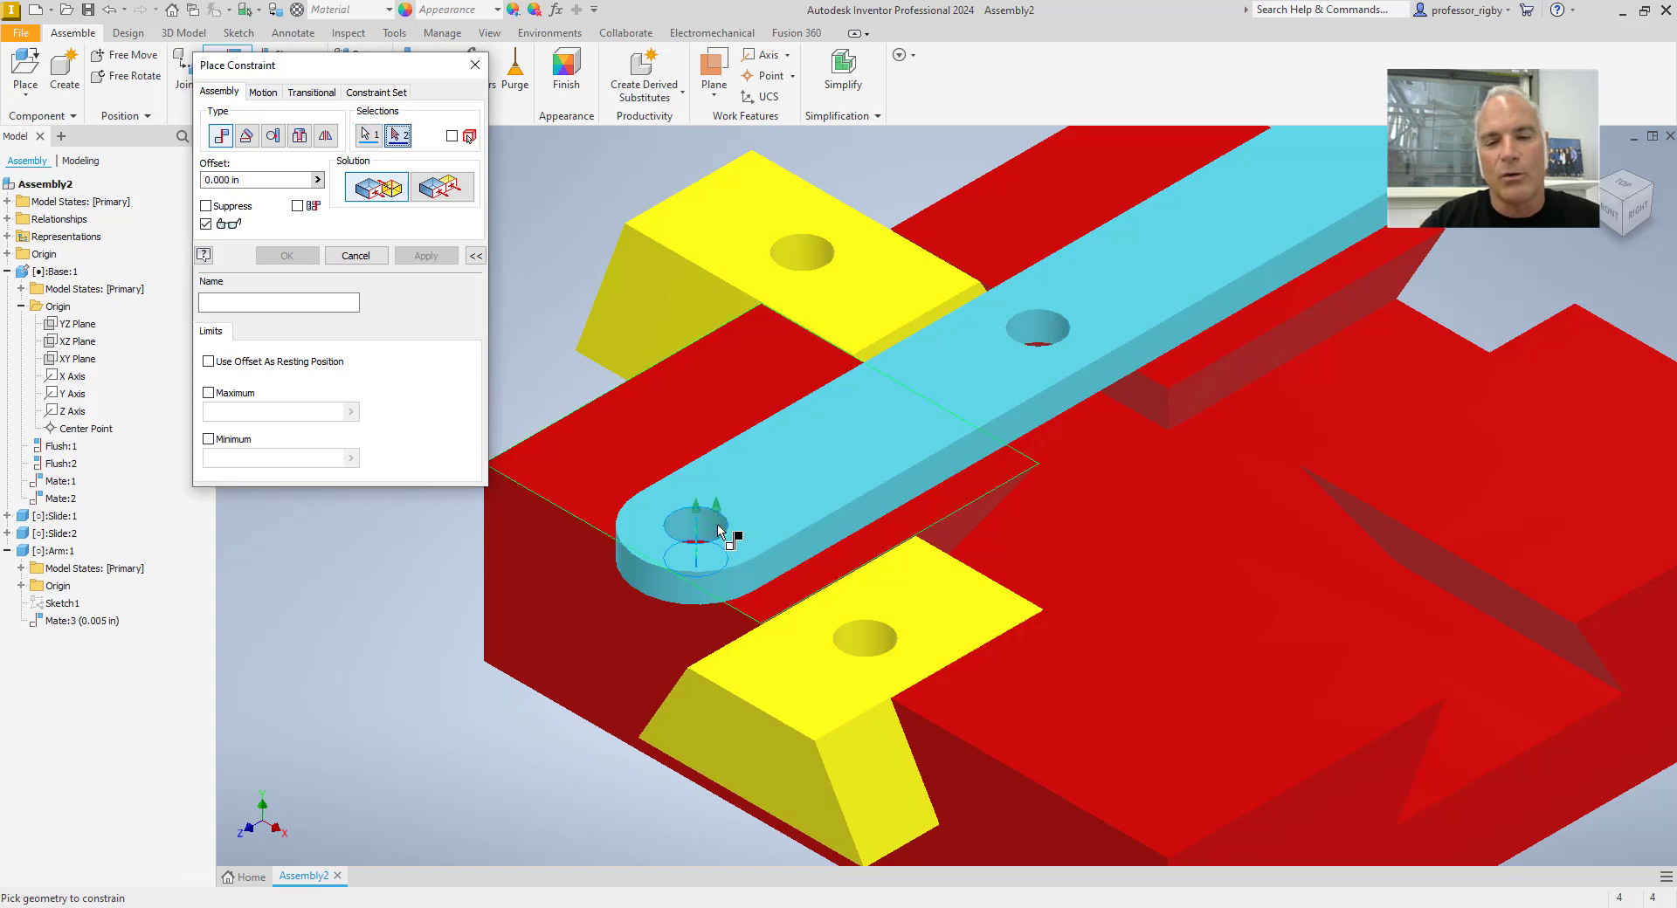
click(889, 644)
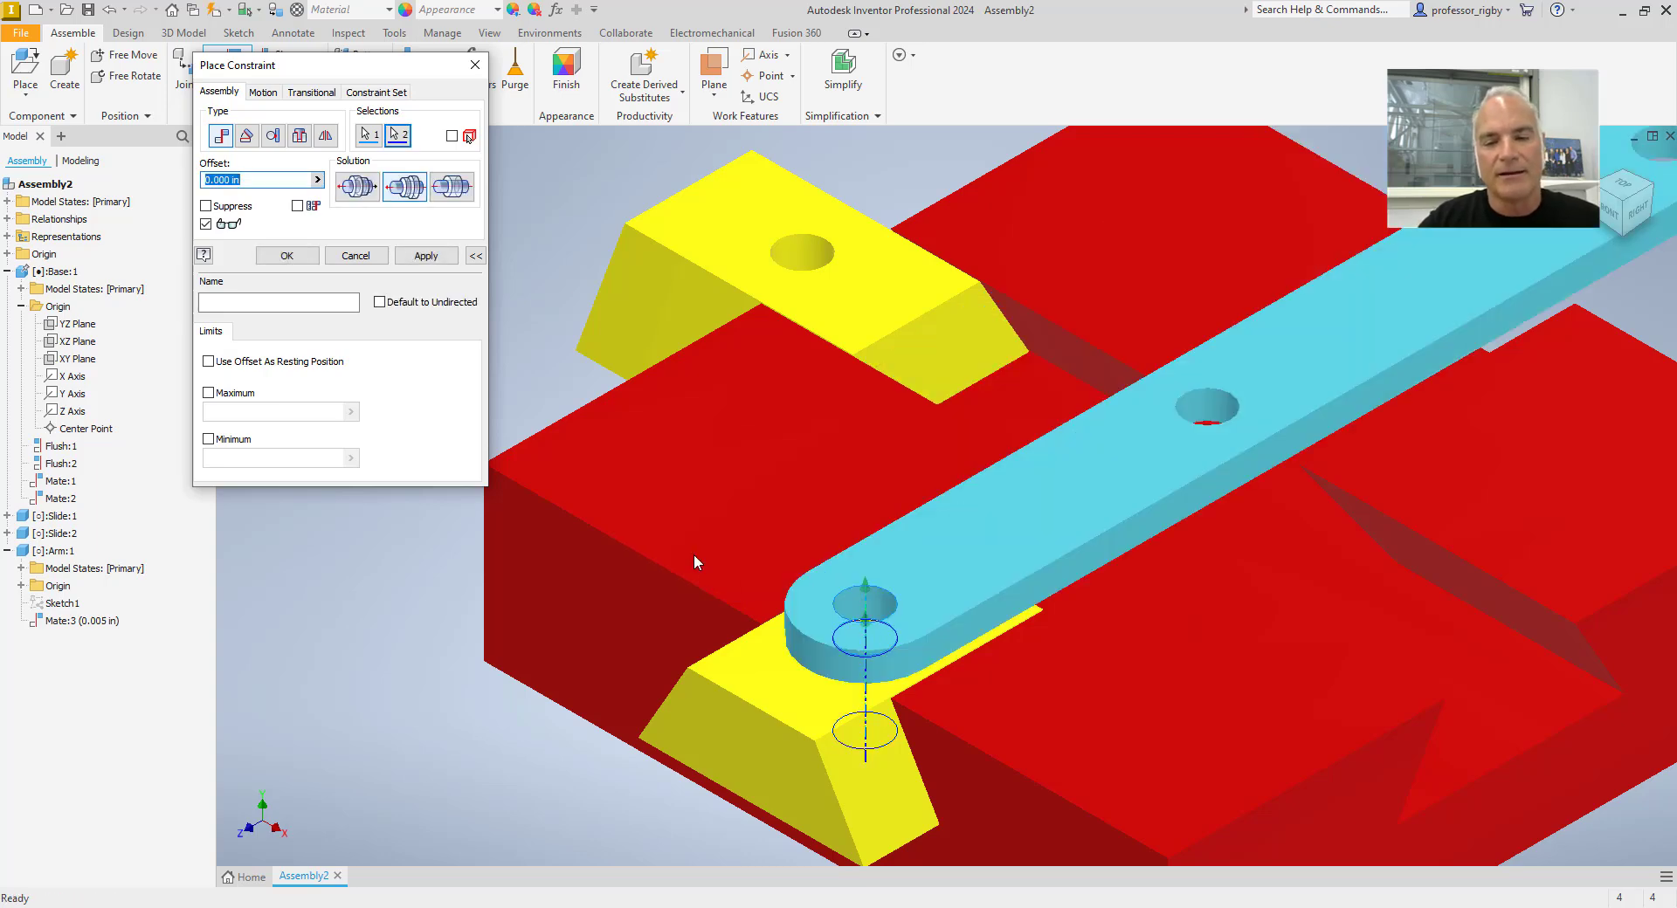
click(286, 255)
Step: Swing the Arm toward the rear slide and mate its middle hole's axis to that slide's hole axis with a 0.000 in offset
scroll(834, 472, down, 5)
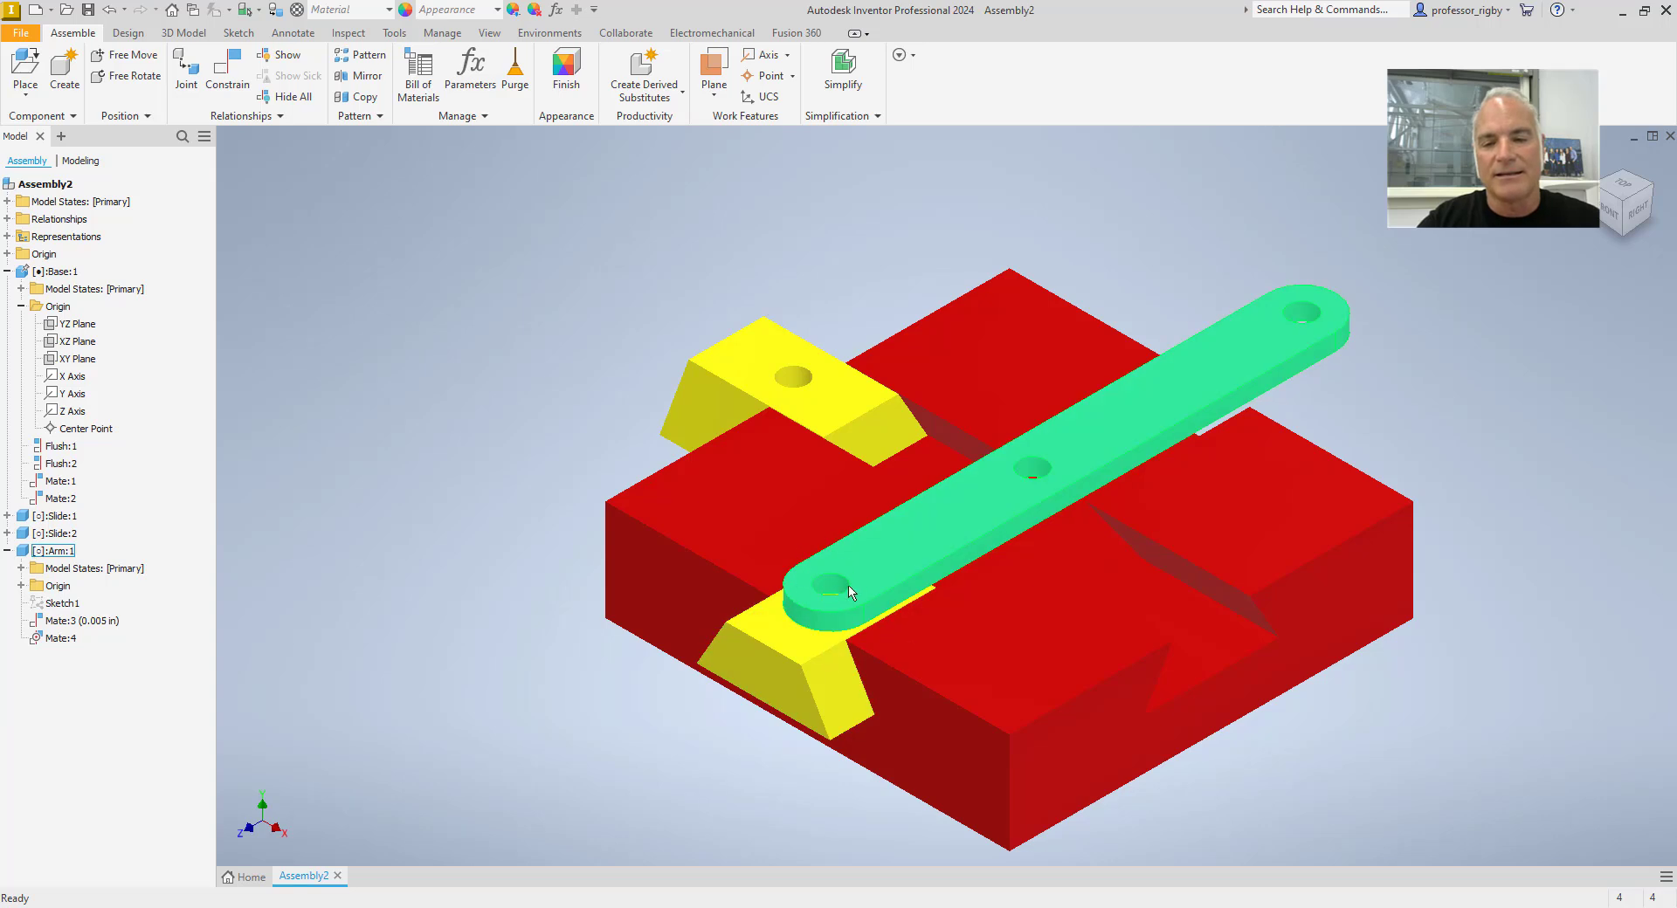
drag(1114, 401, 1037, 383)
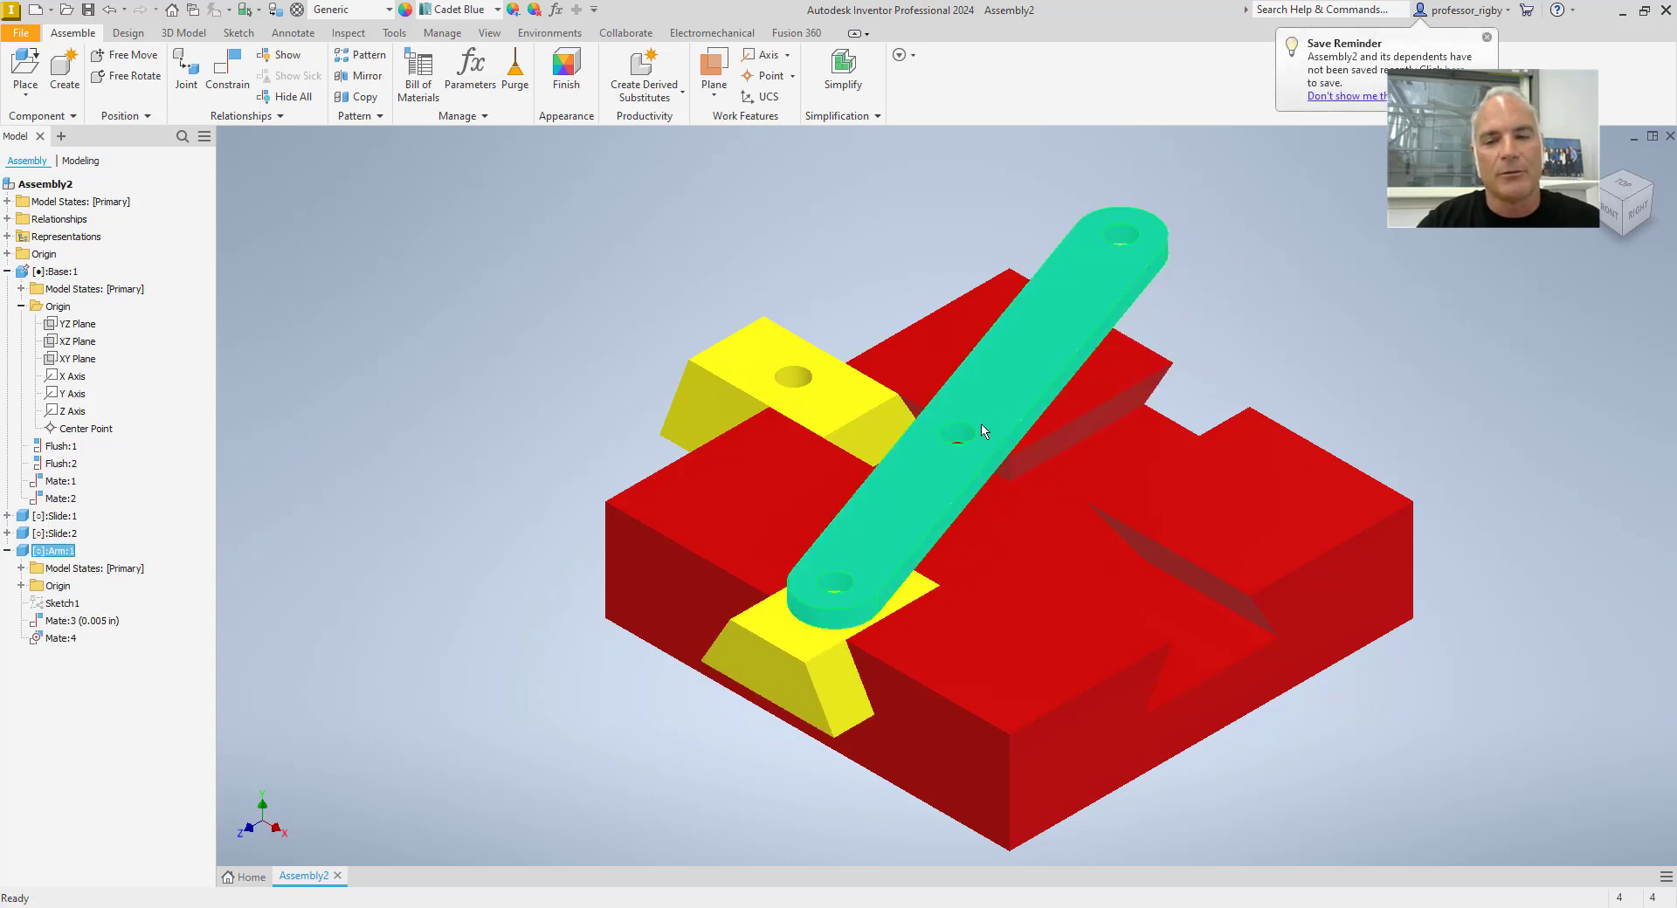
click(213, 85)
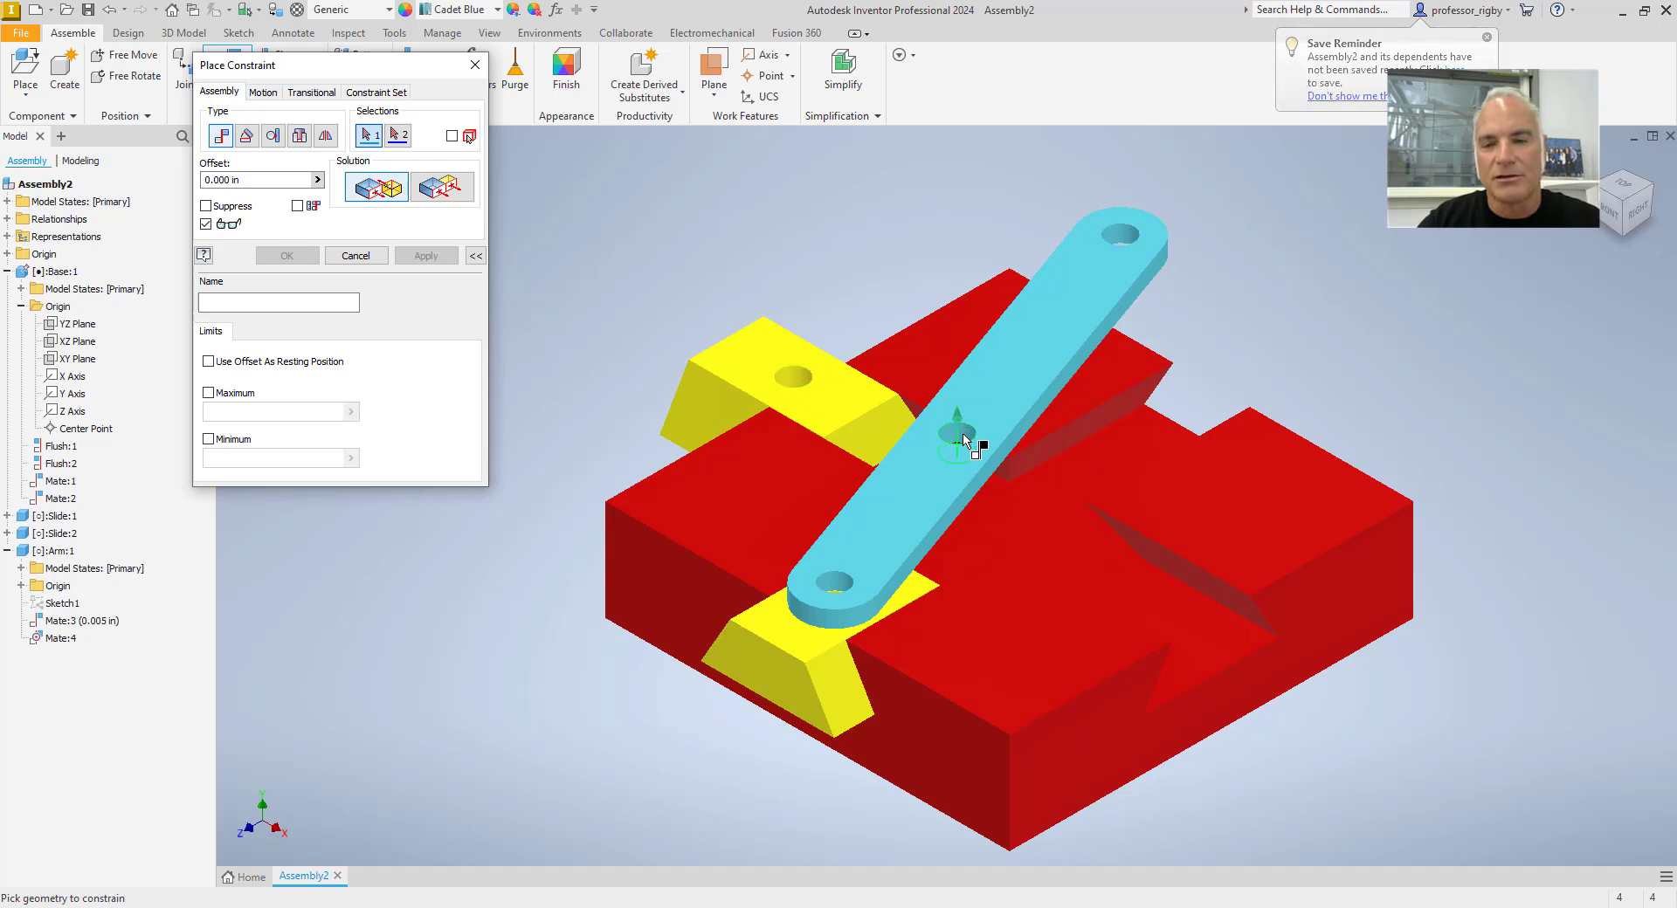
scroll(960, 433, up, 3)
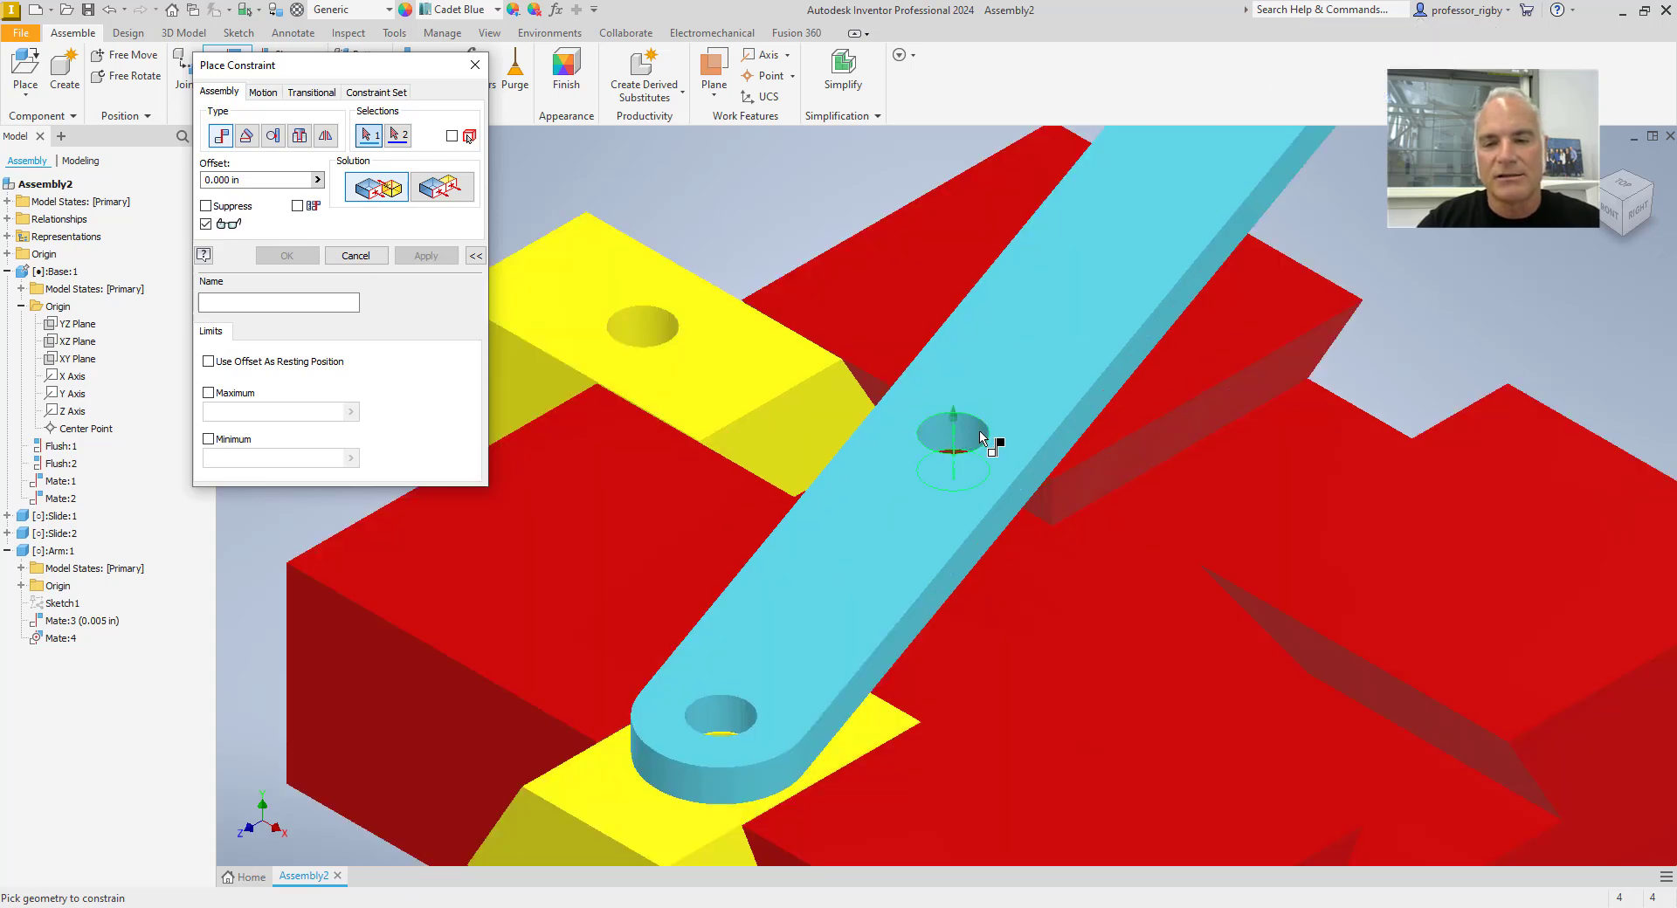
click(980, 437)
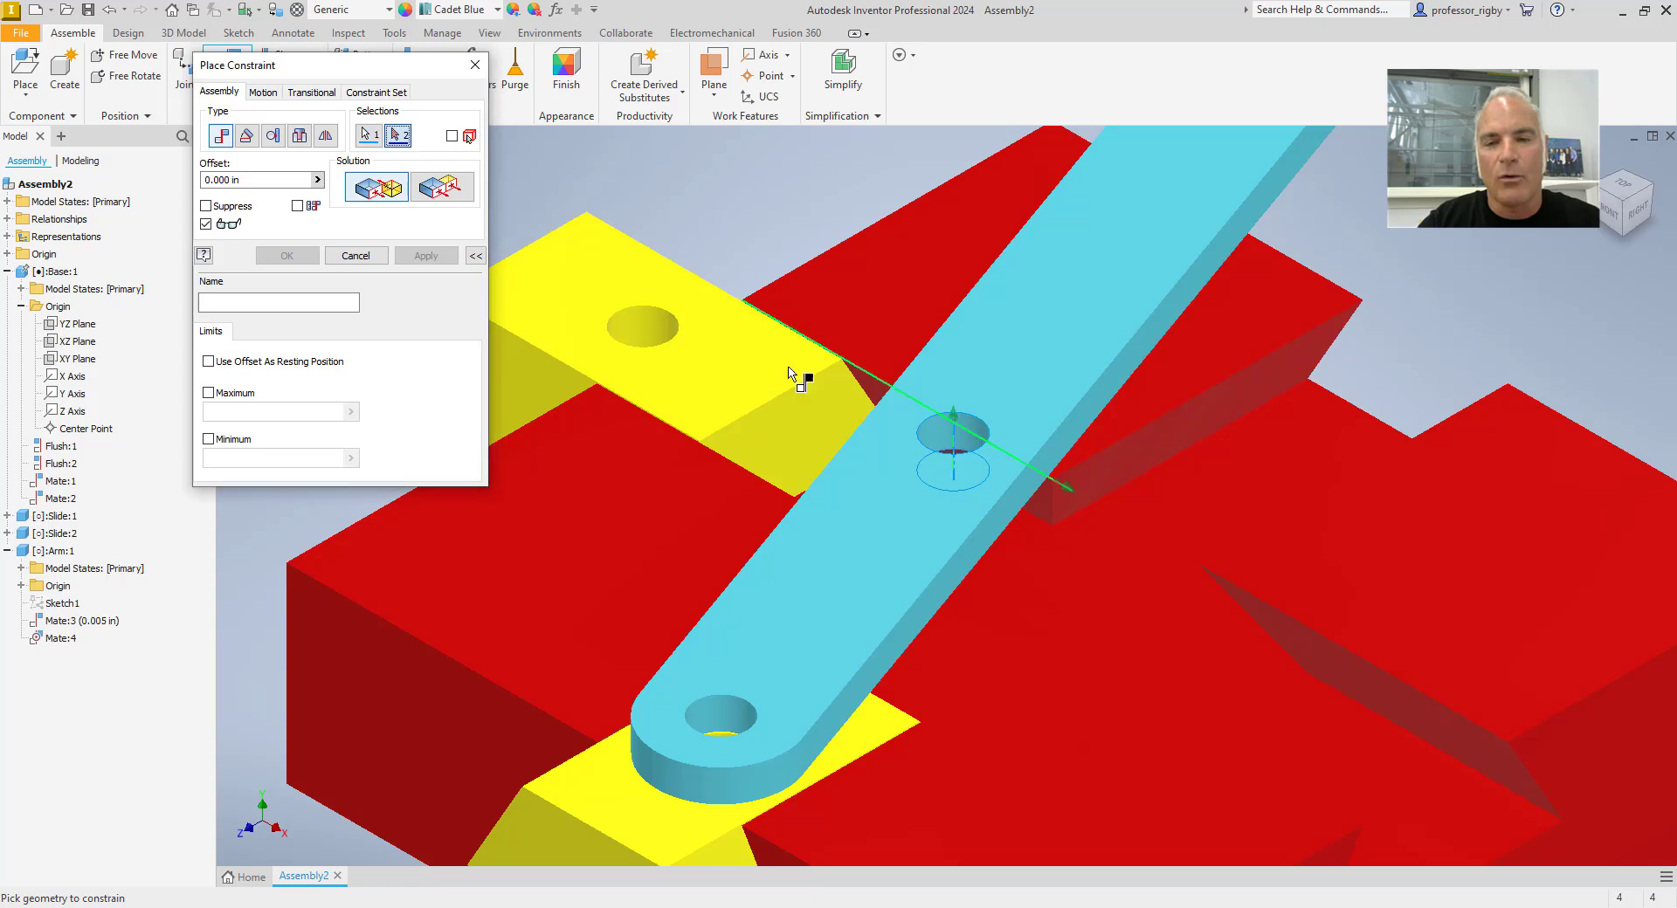
click(669, 330)
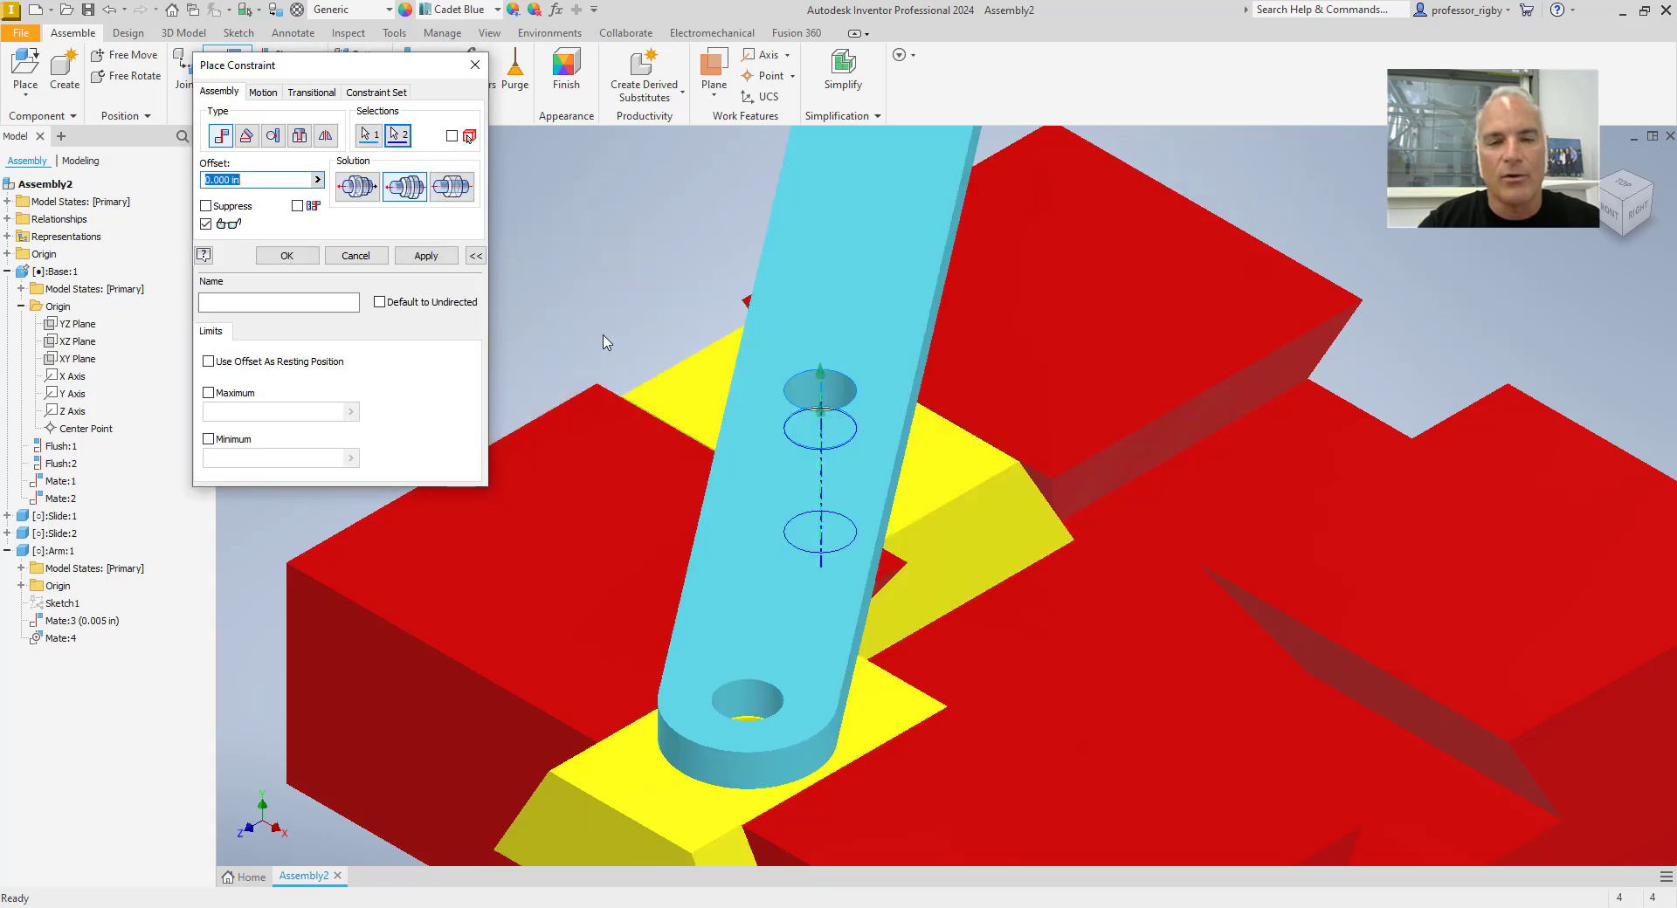
click(287, 255)
Step: Test the mechanism's motion by swinging the Arm and sliding the front slide along its channel to the far side of the Base
scroll(613, 343, up, 5)
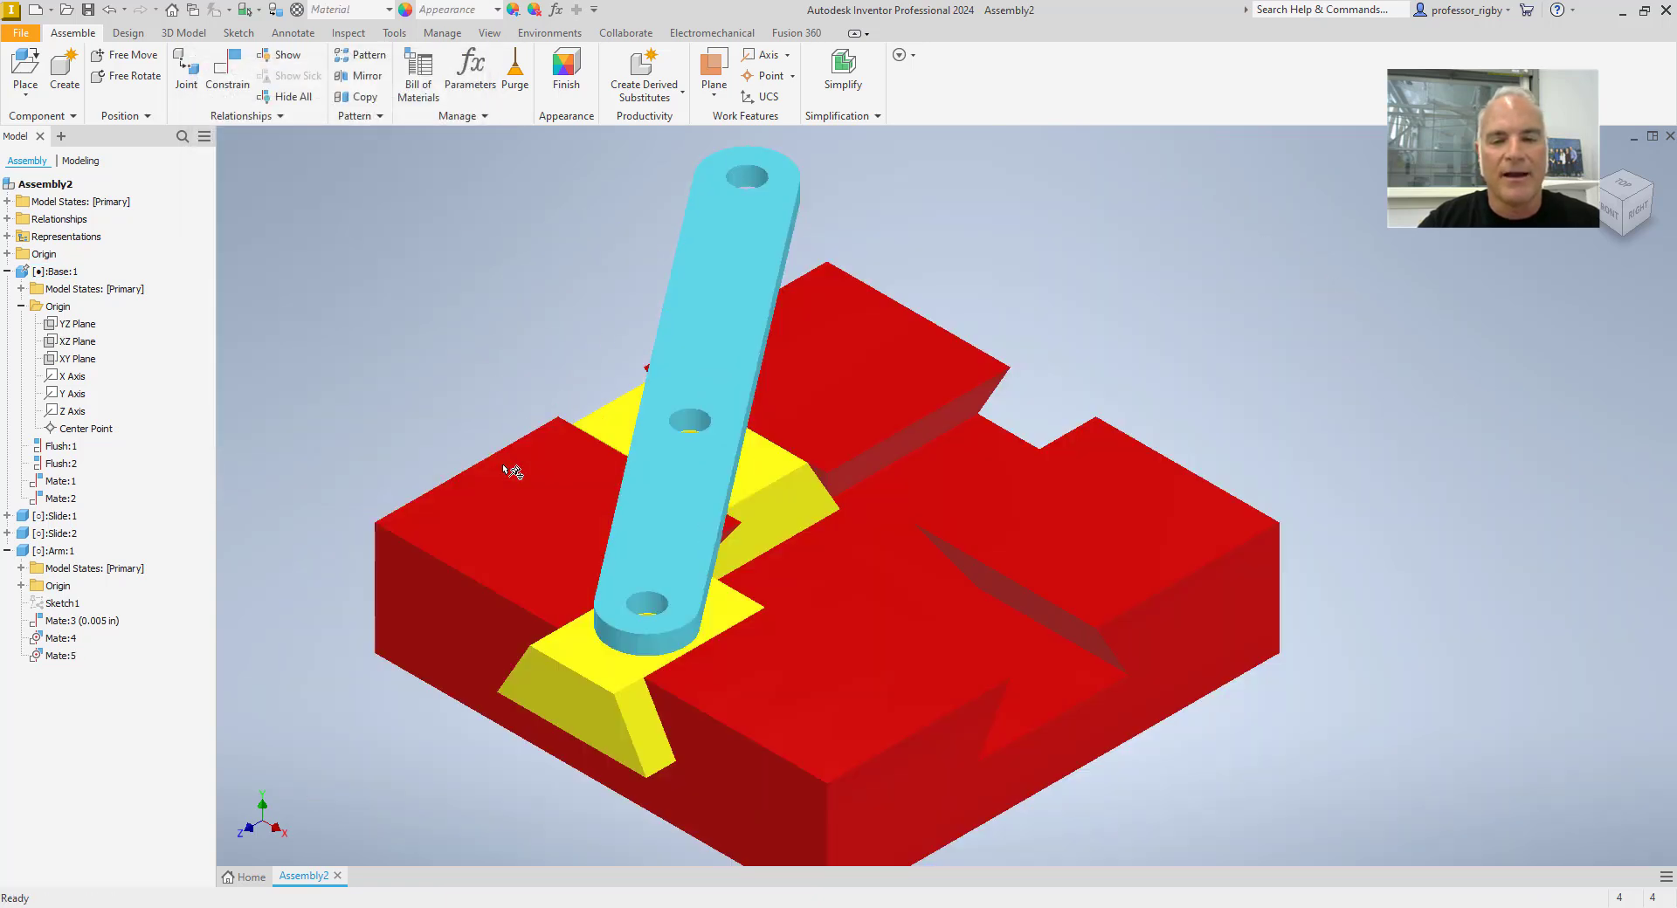
drag(785, 208, 692, 199)
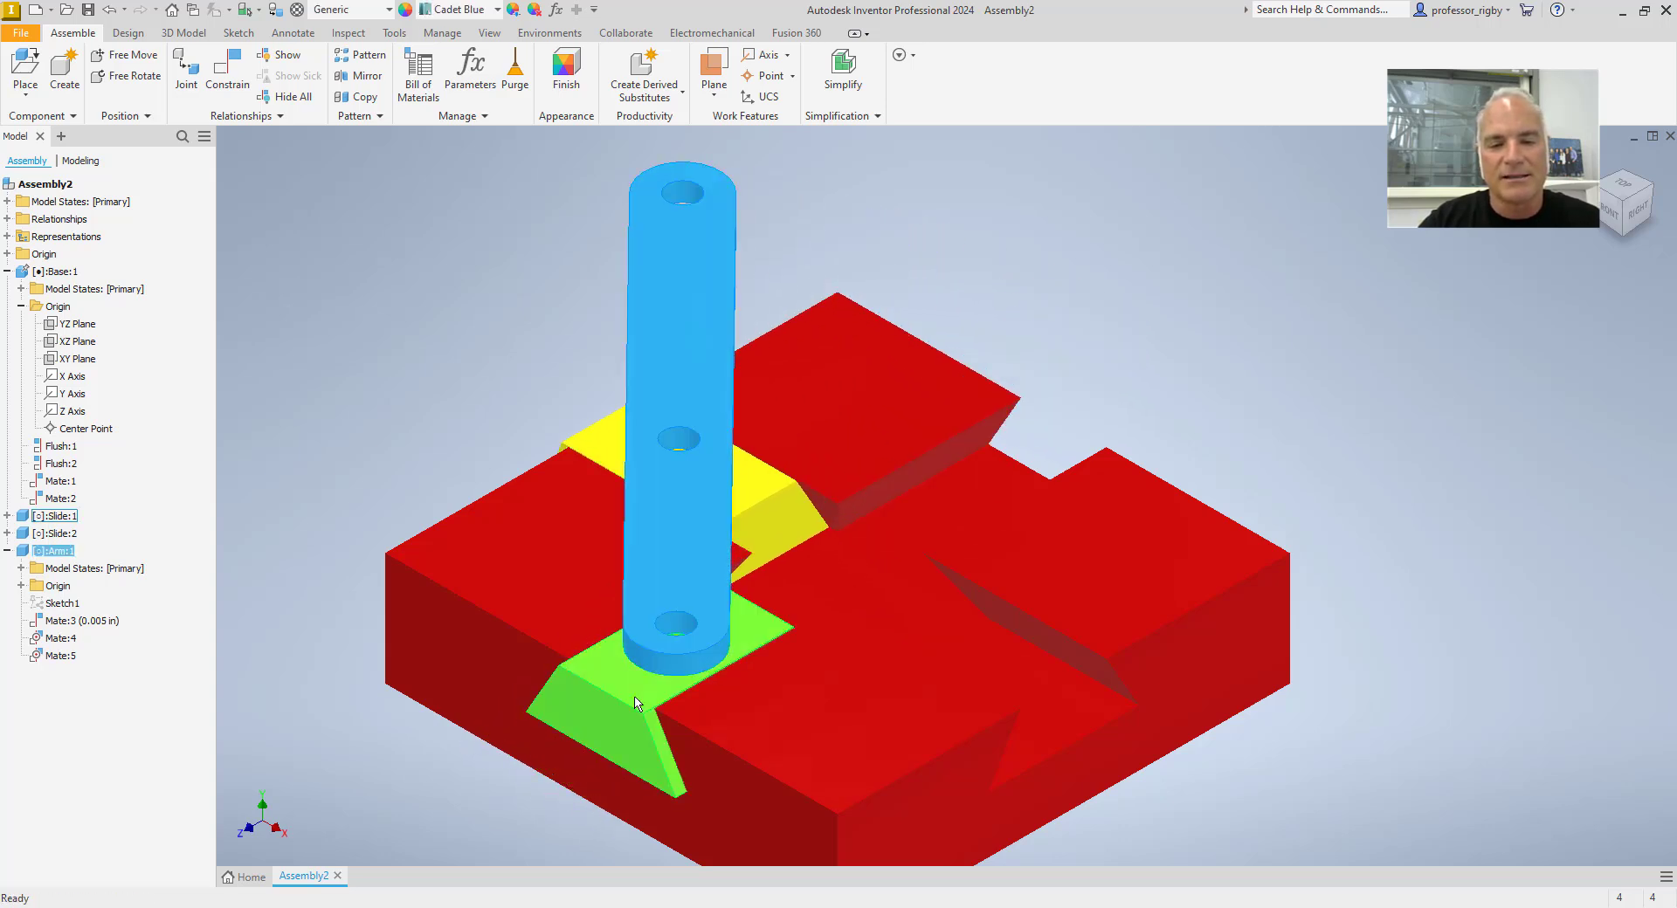
drag(636, 701, 970, 542)
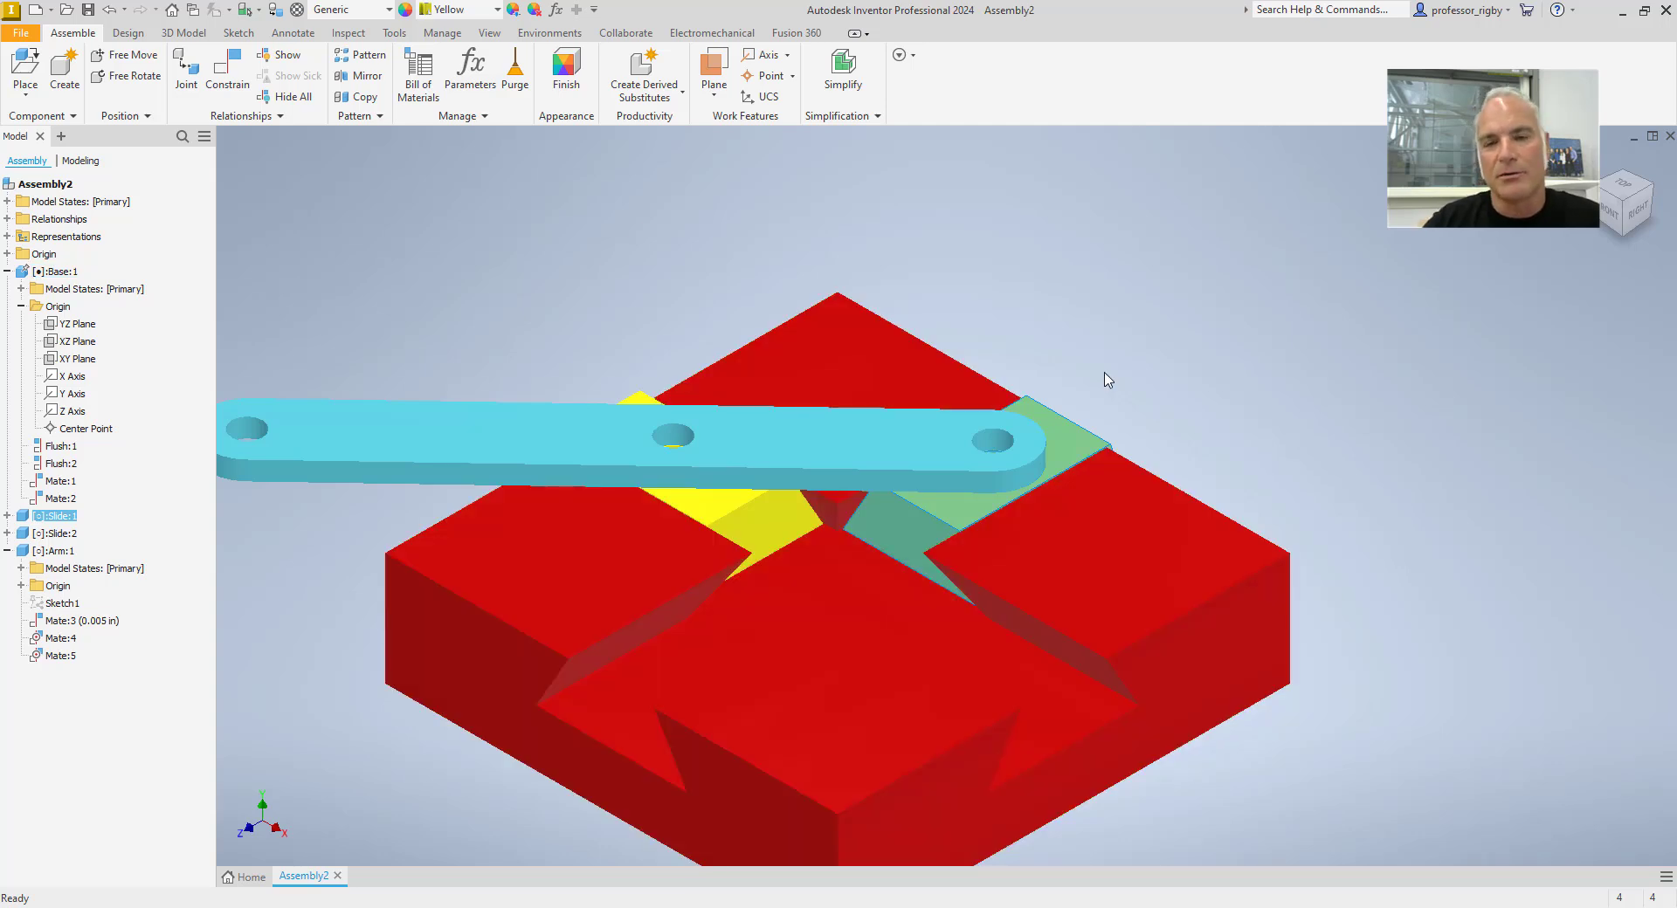
scroll(775, 581, down, 3)
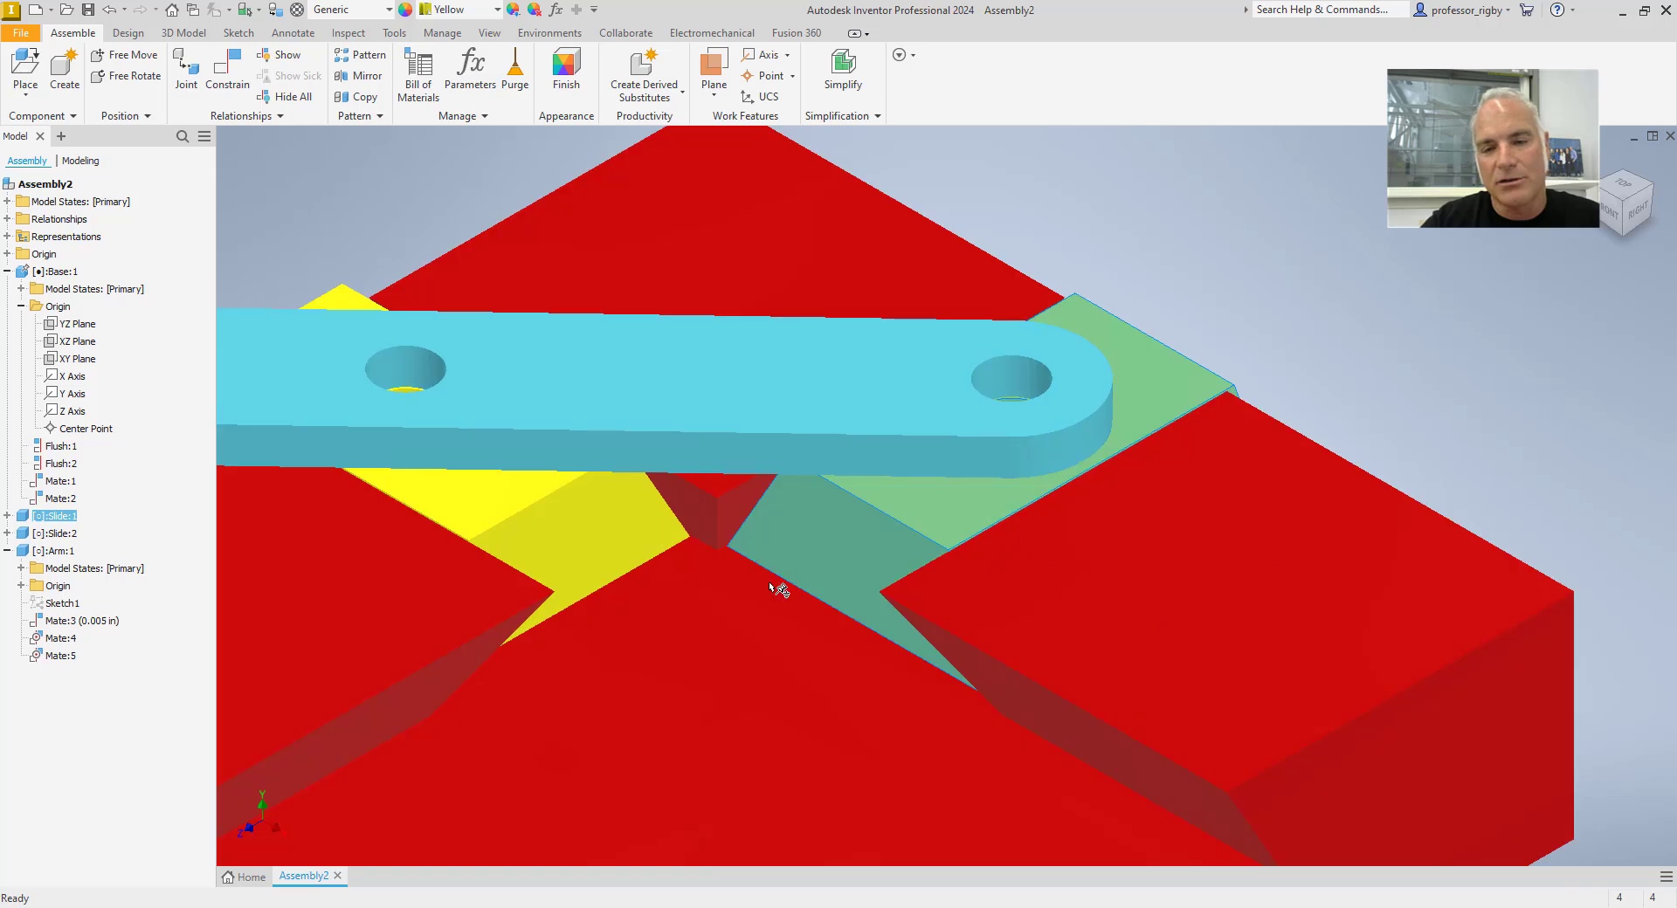
mouse_move(789, 548)
mouse_down()
mouse_move(753, 563)
mouse_move(805, 563)
mouse_move(772, 566)
mouse_up()
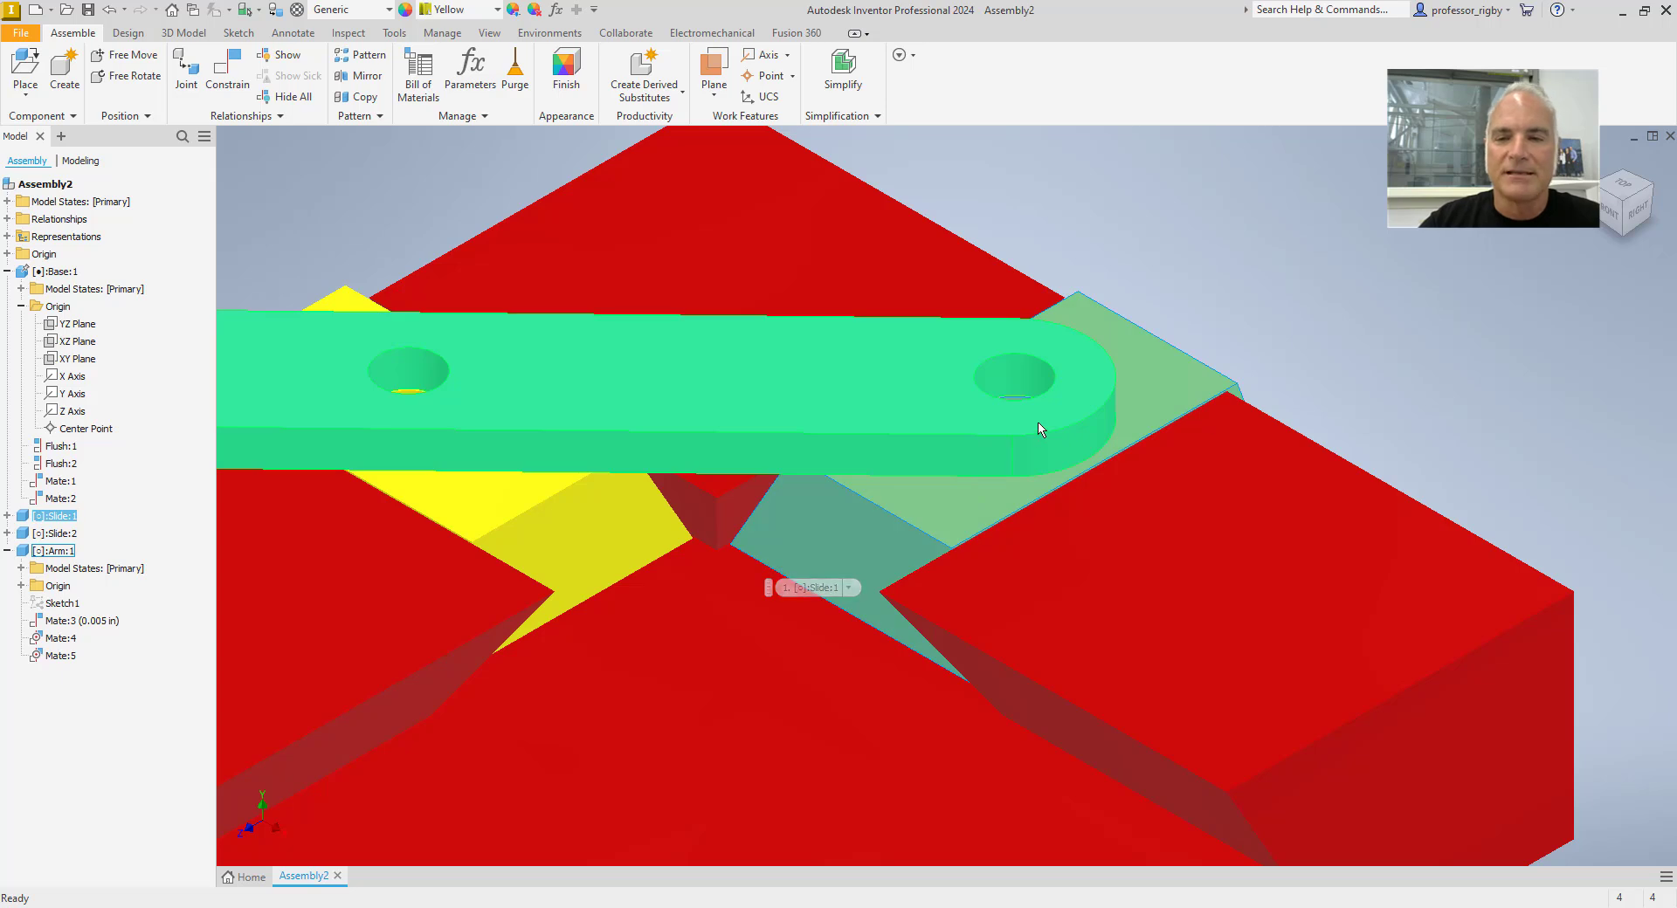
drag(889, 516, 917, 551)
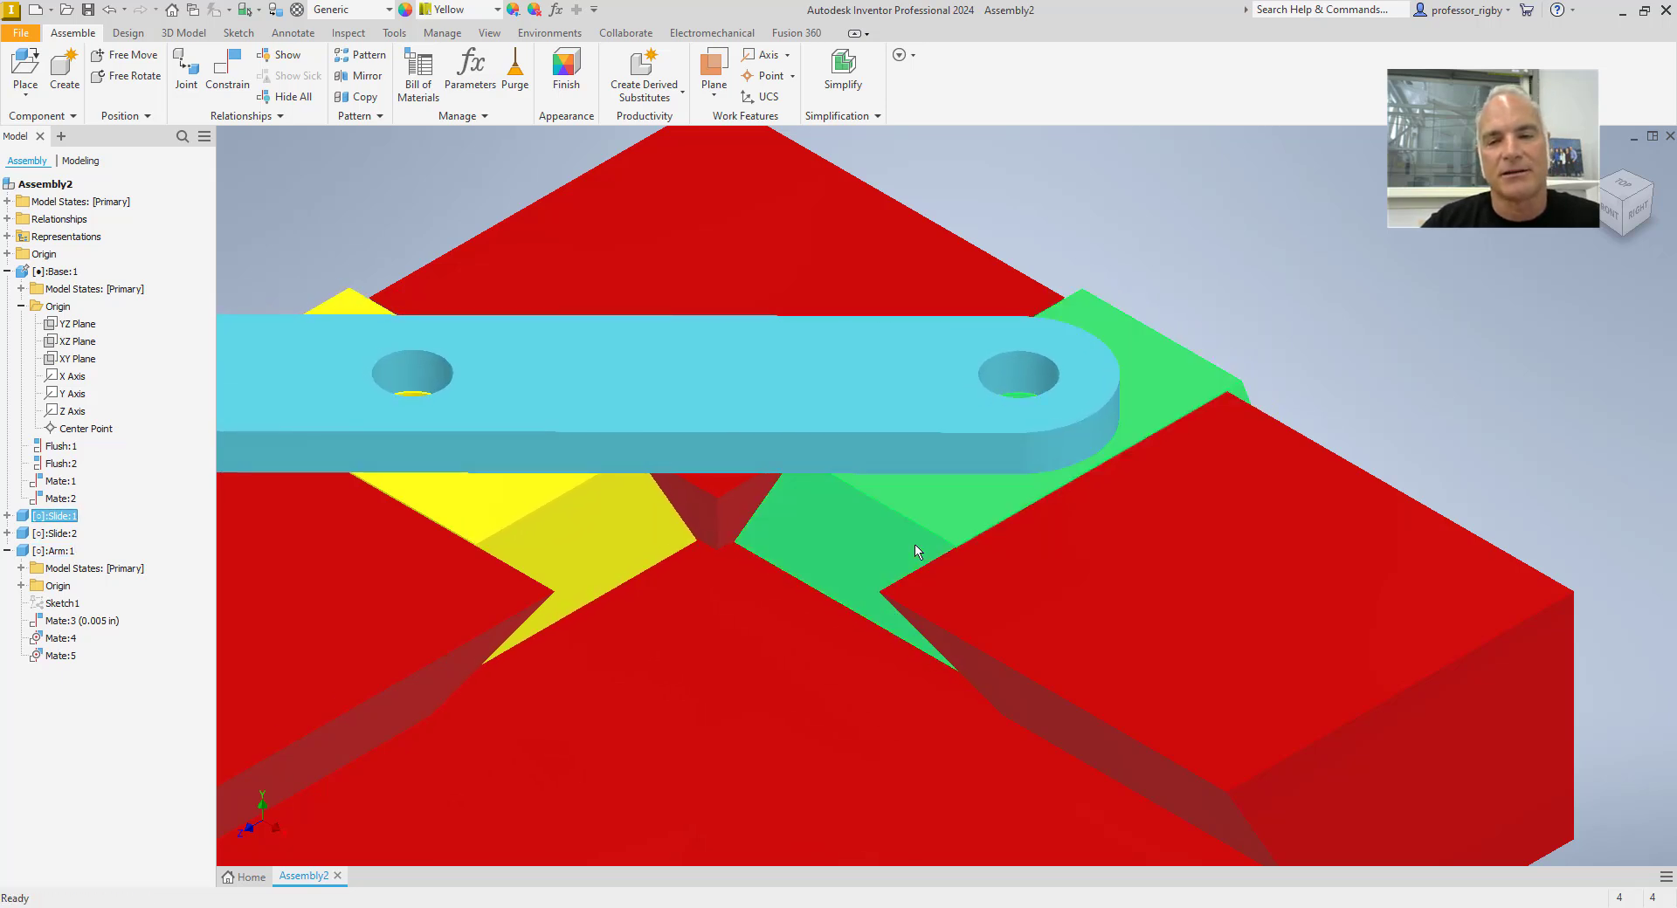
scroll(935, 337, down, 5)
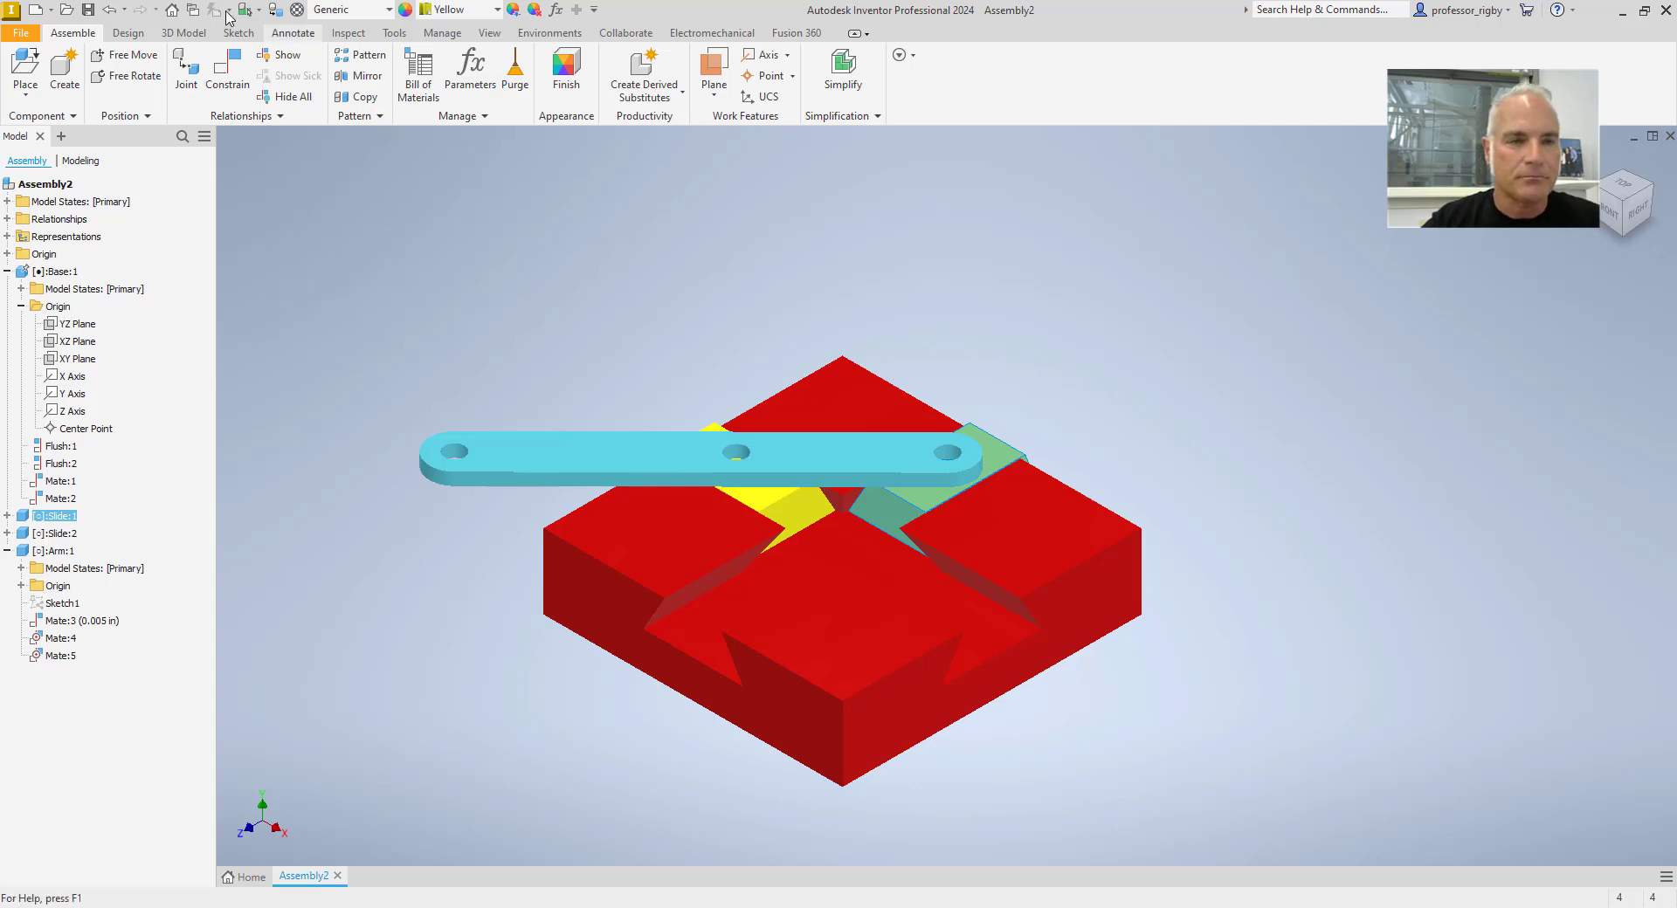
Step: Create a new assembly from the Standard.iam template and place one 10-24 UNC Screw from the Trammel folder, grounded at the origin
click(35, 10)
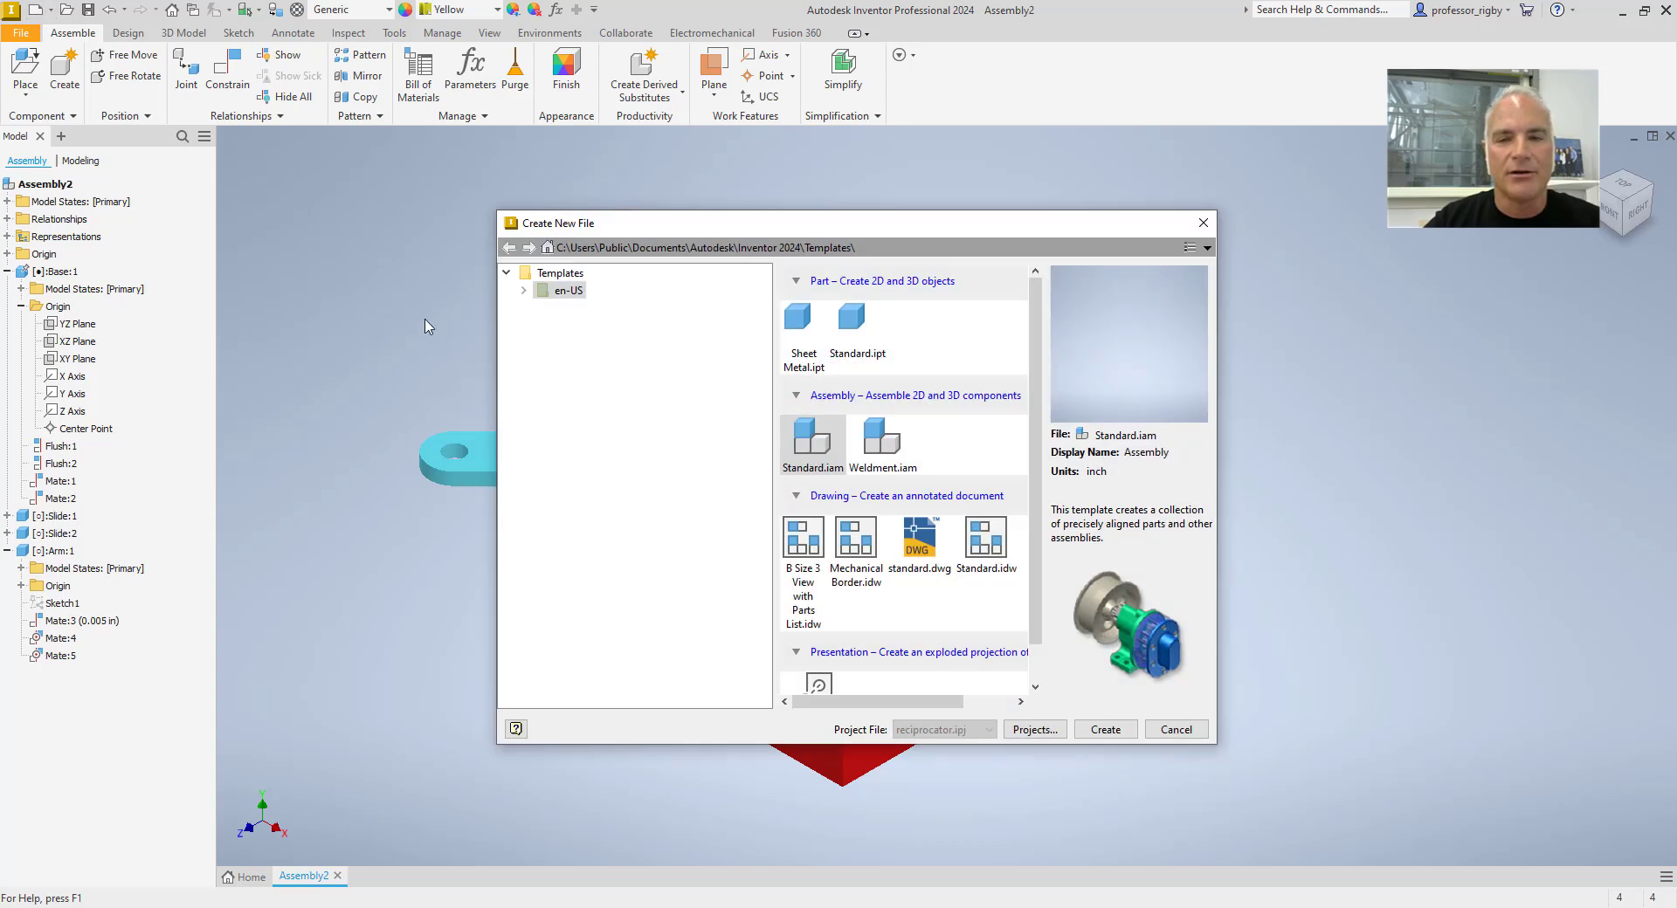
click(1098, 732)
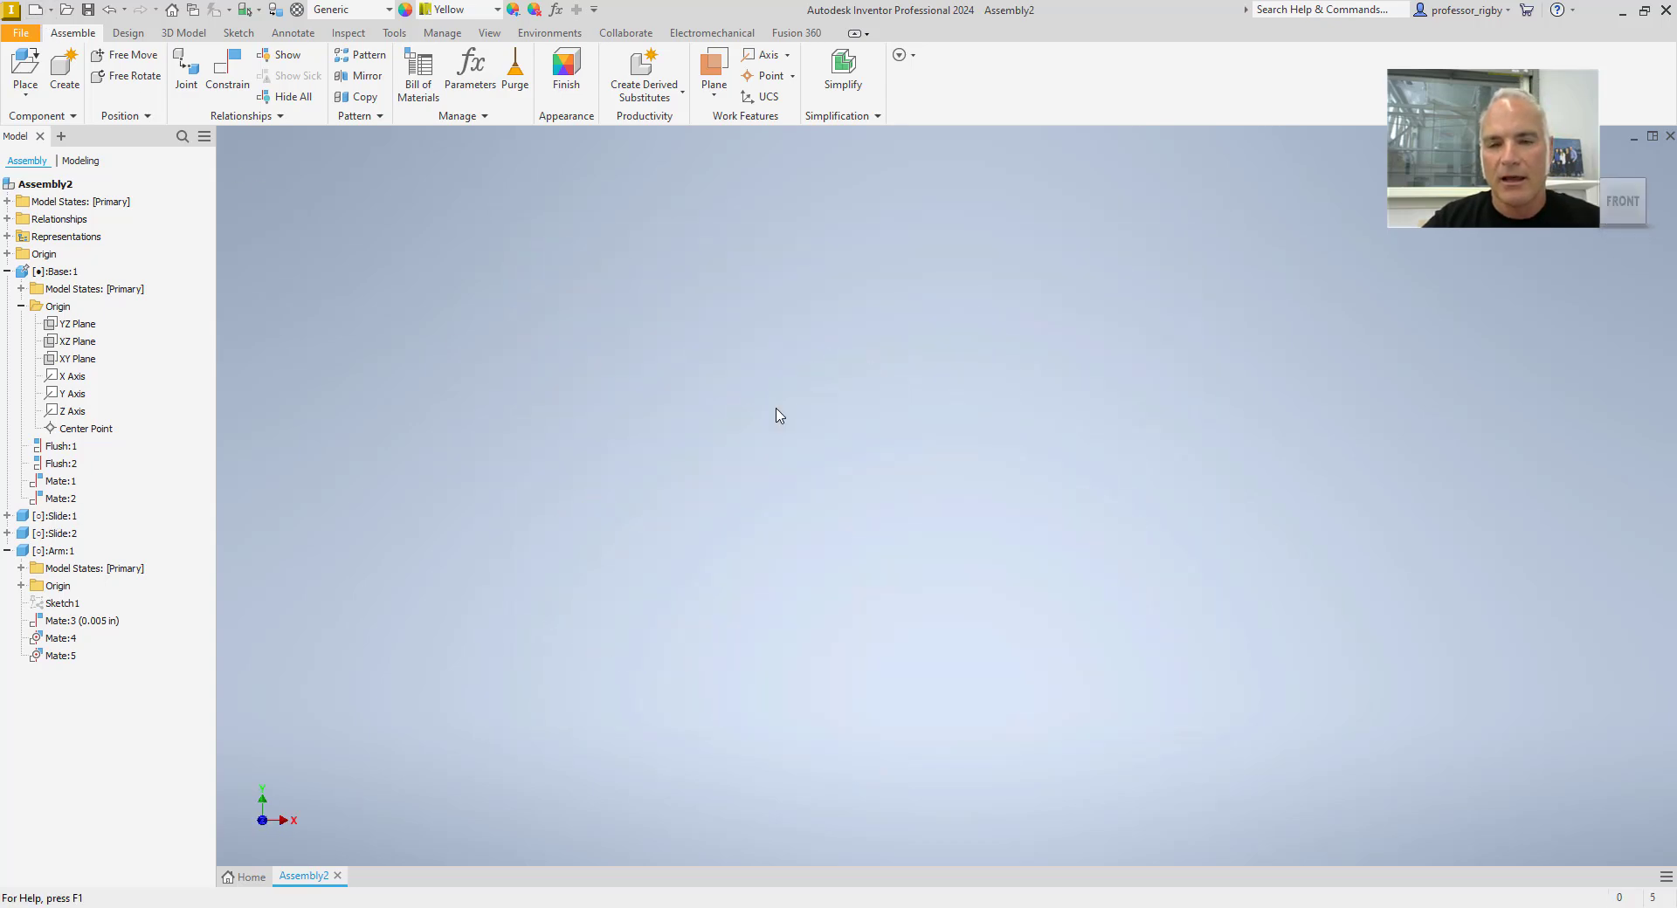
click(25, 63)
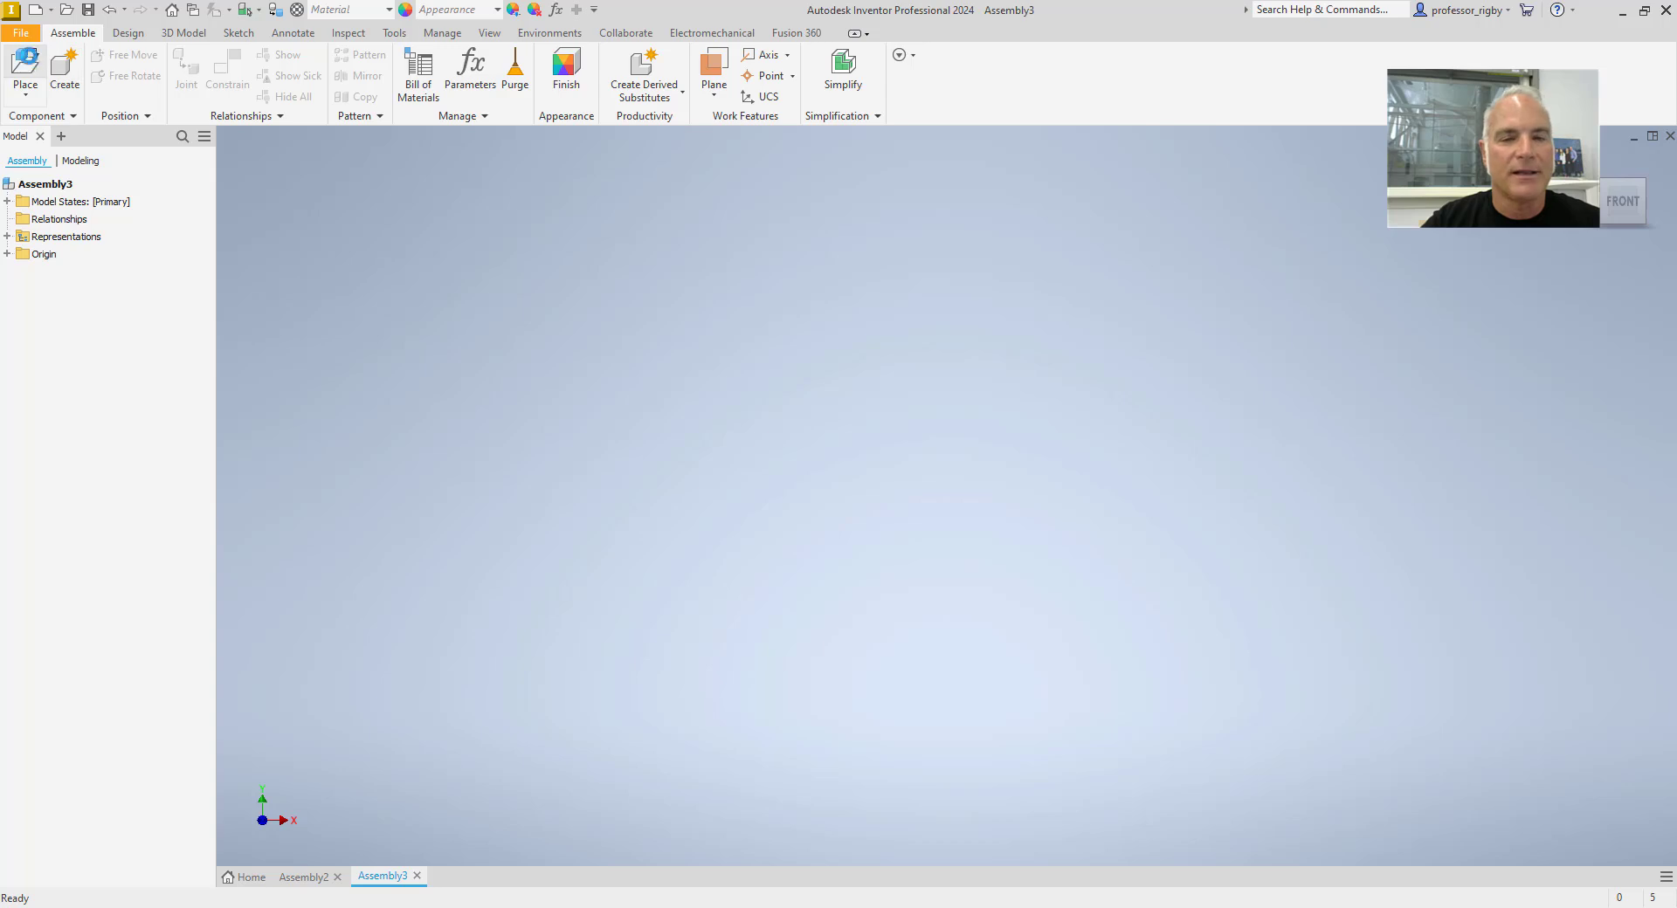
click(809, 384)
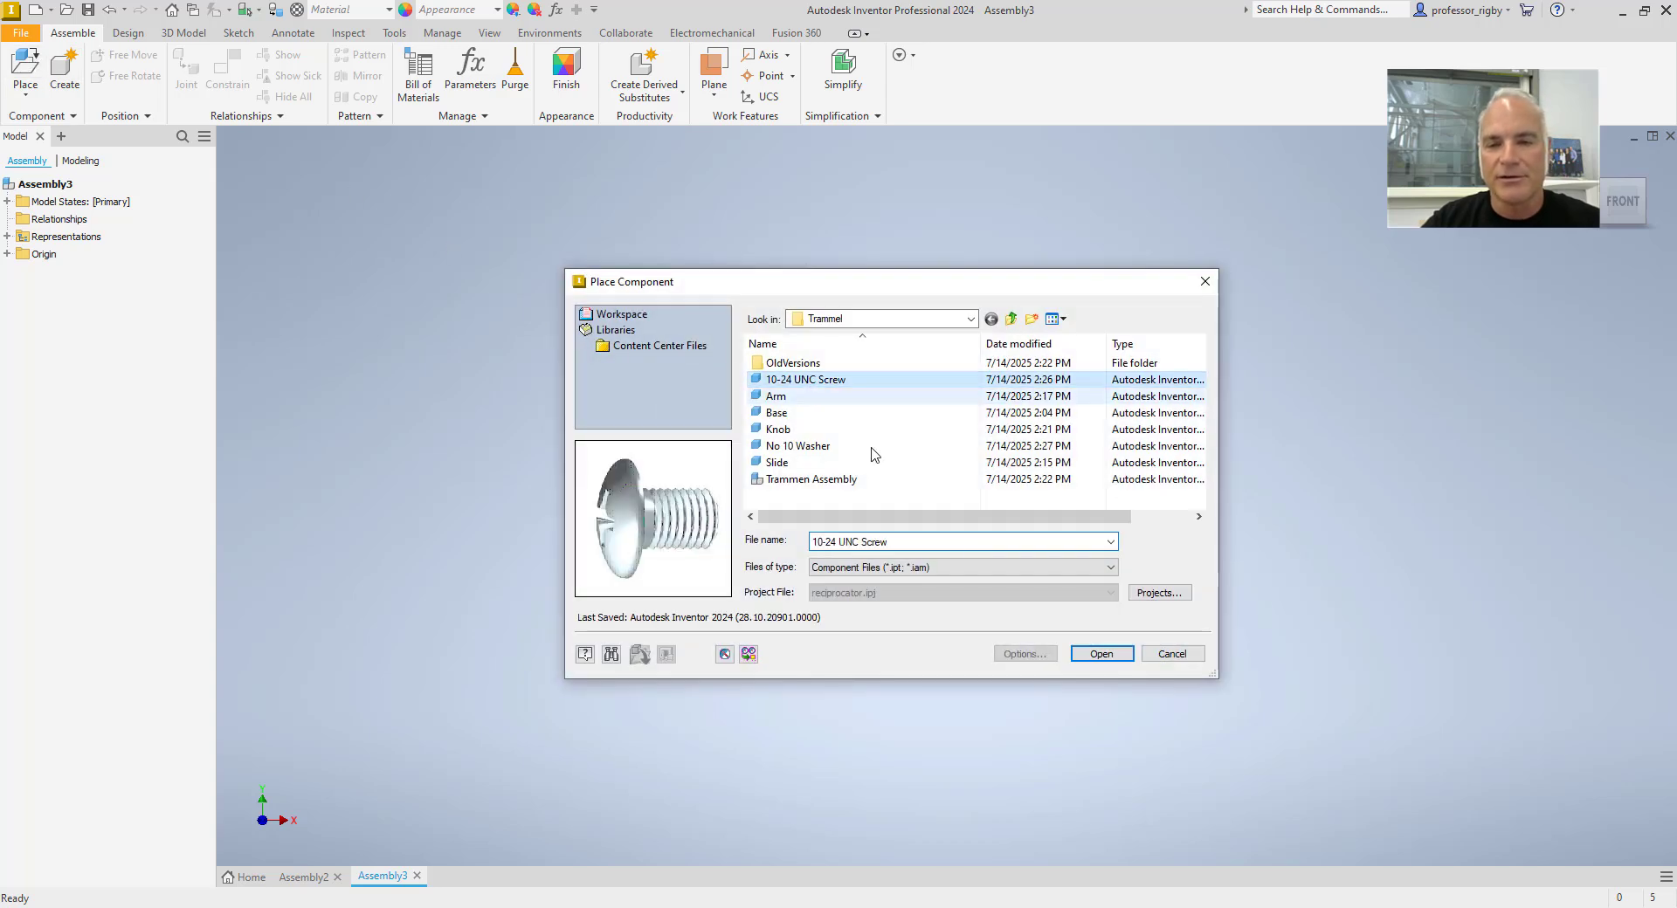
click(1102, 654)
right_click(875, 397)
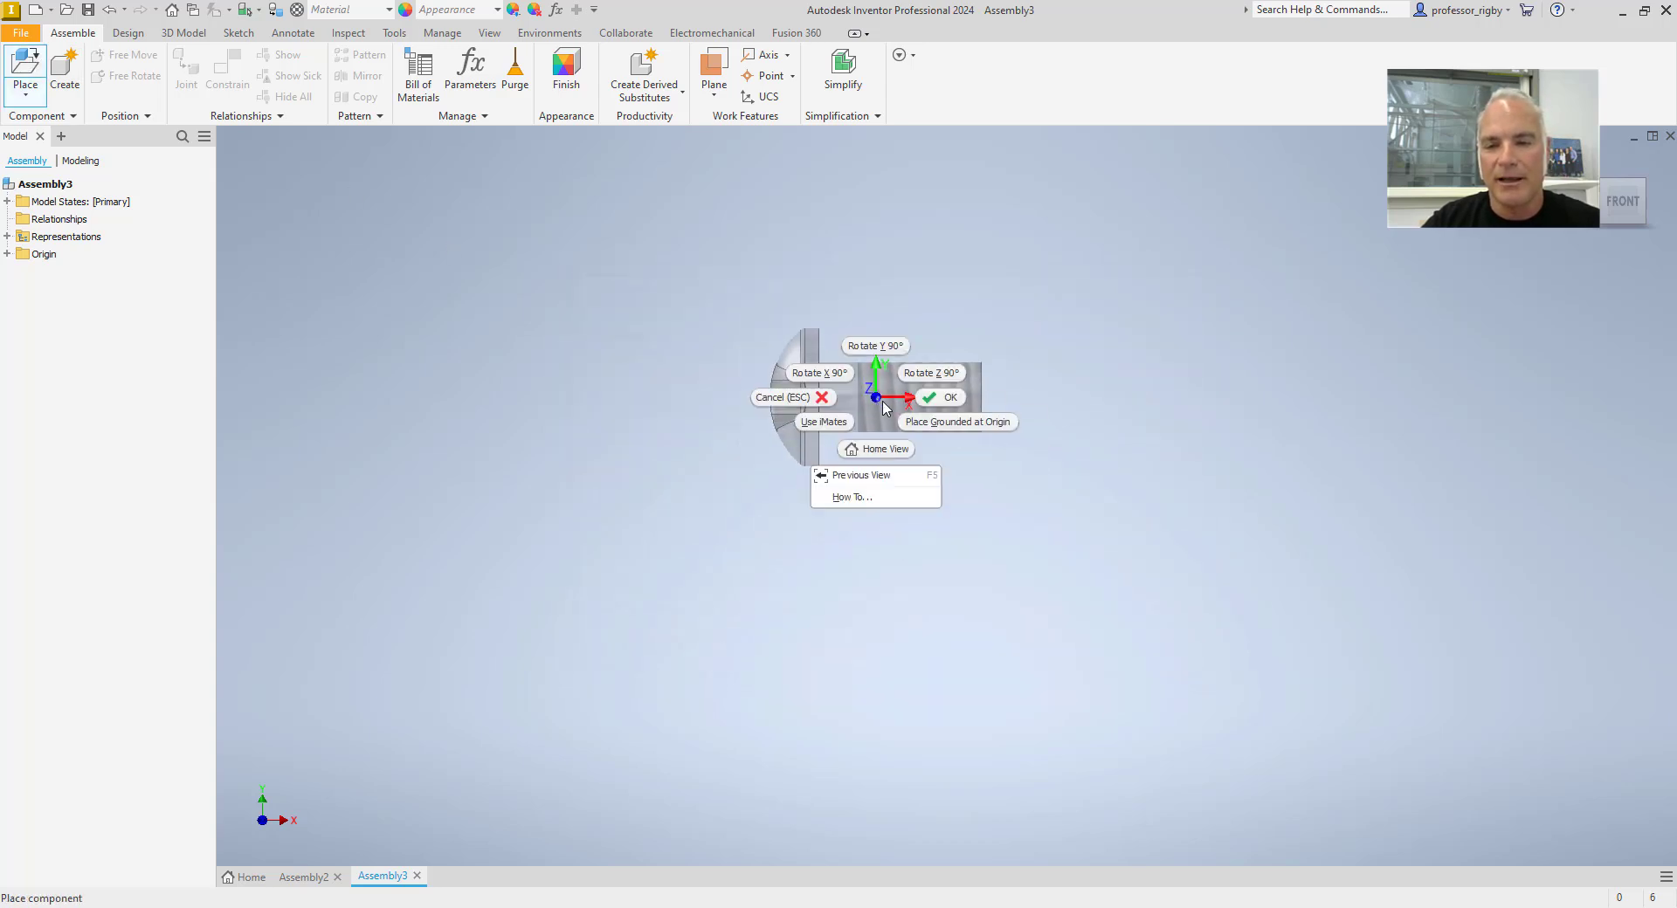
click(911, 424)
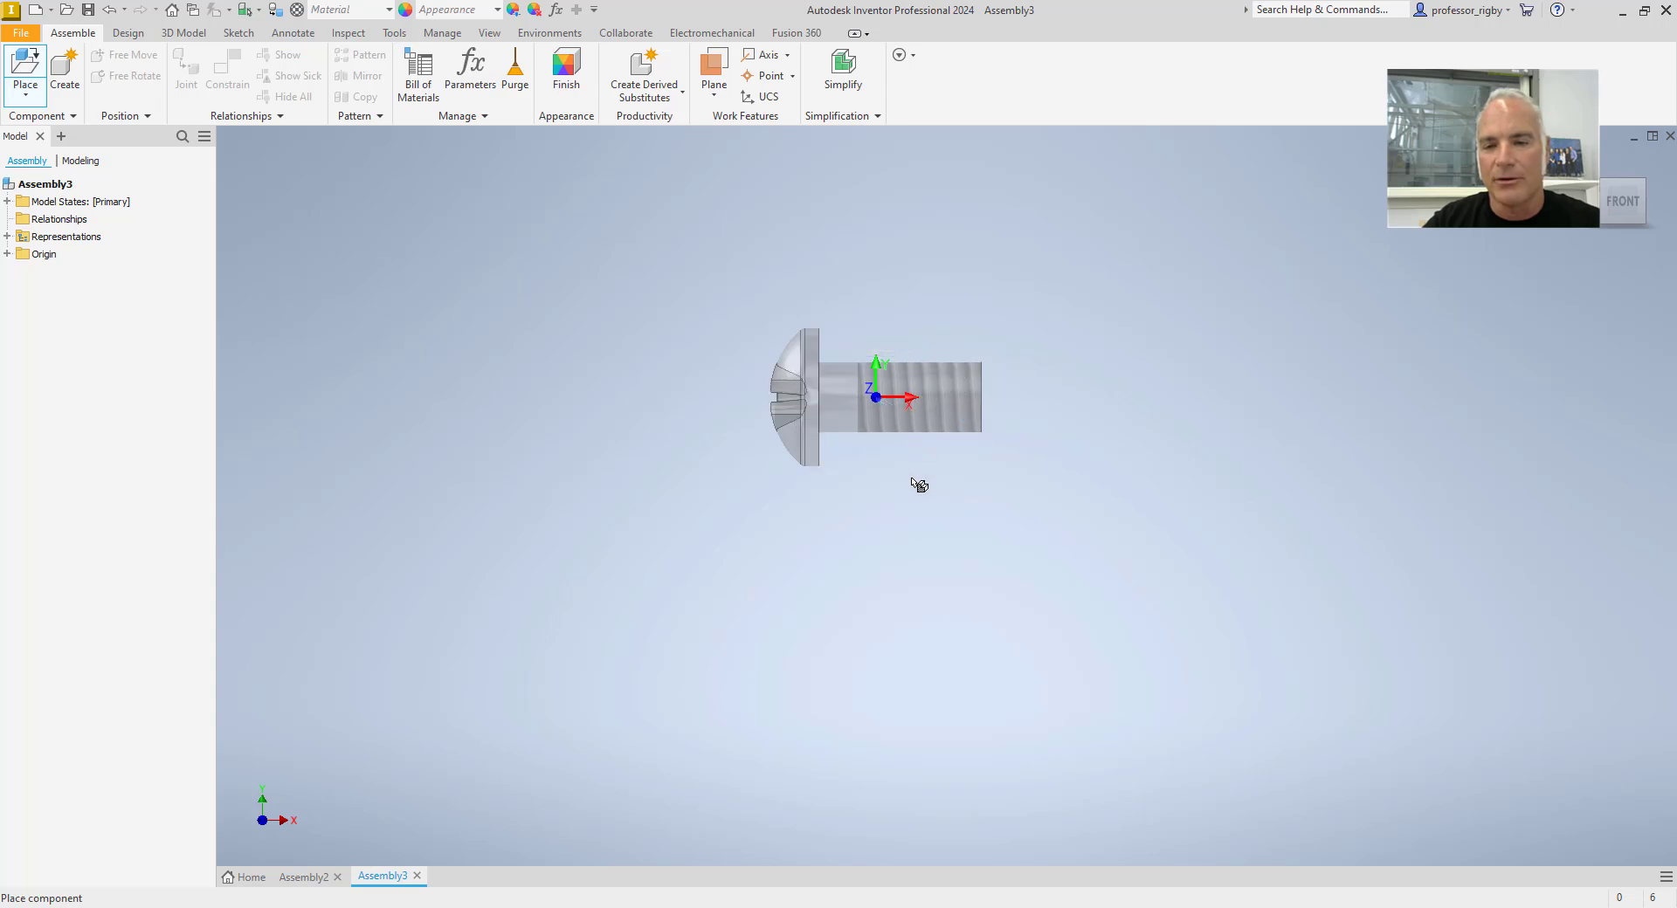
right_click(1114, 304)
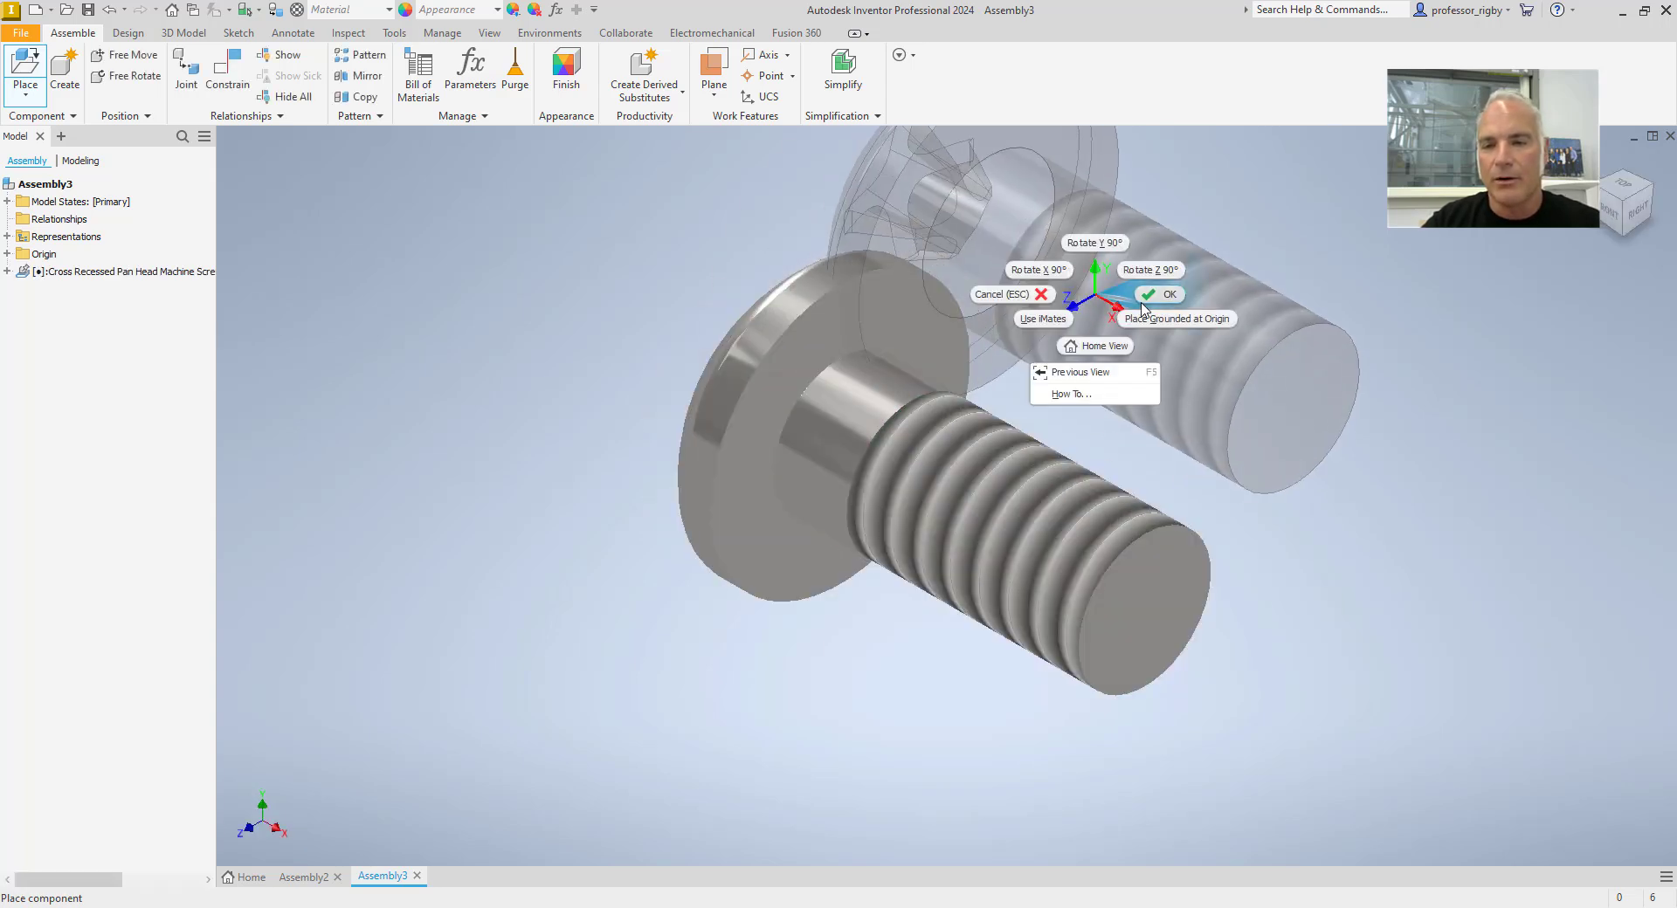
click(1154, 295)
mouse_move(917, 439)
shift+middle_down()
mouse_move(1085, 468)
mouse_move(965, 404)
mouse_move(930, 405)
shift+middle_up()
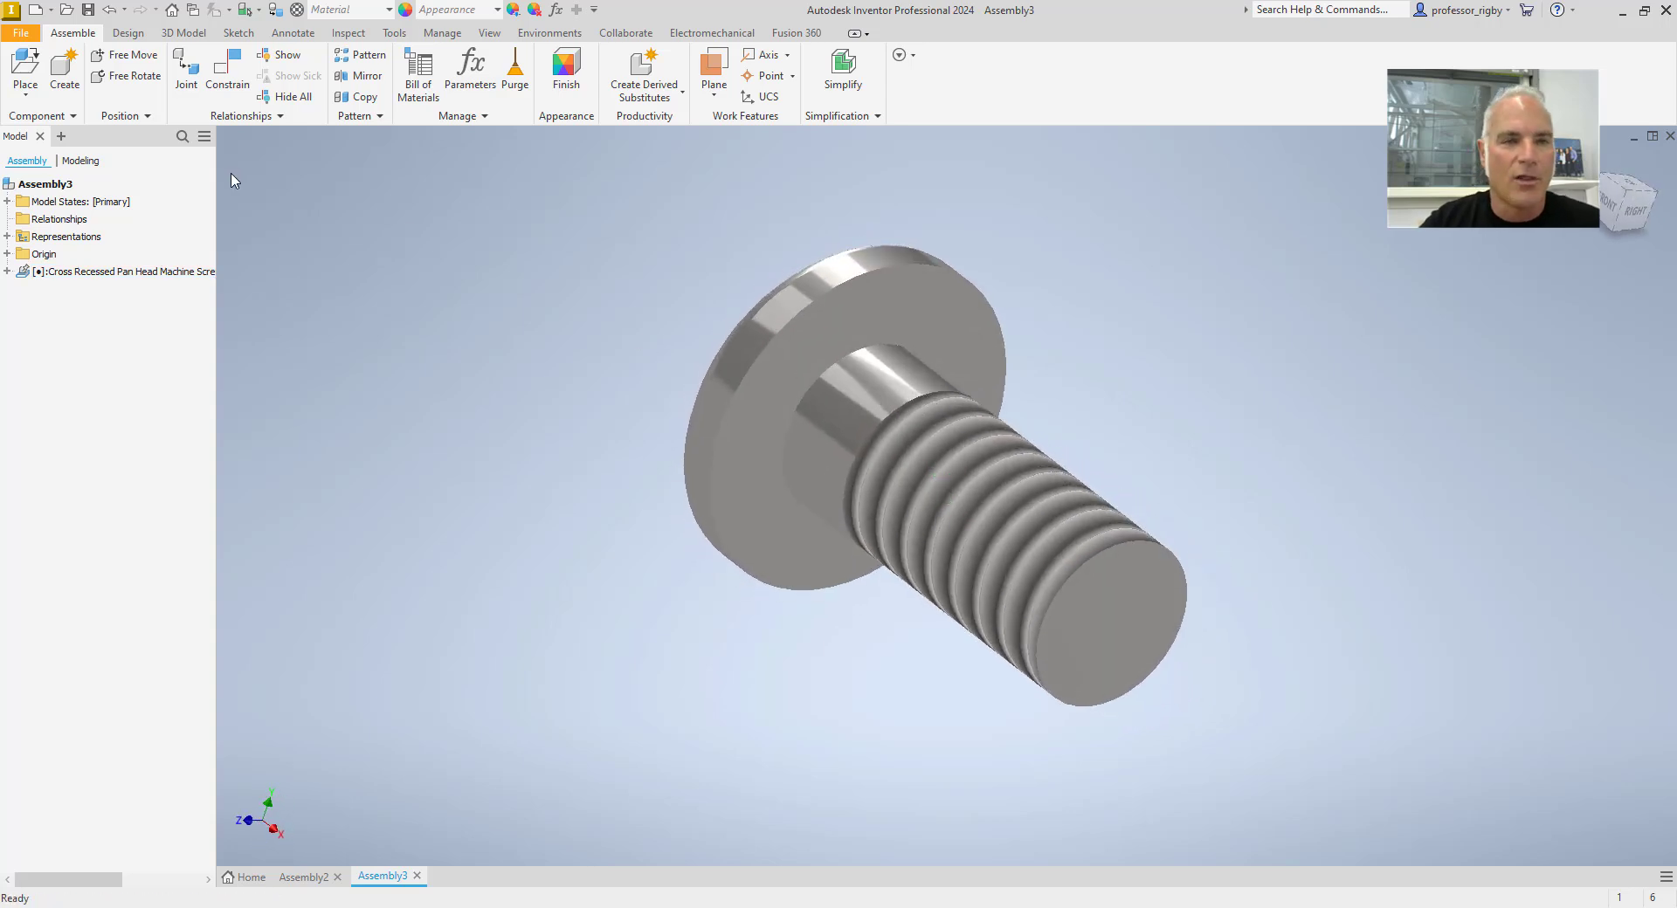
click(25, 68)
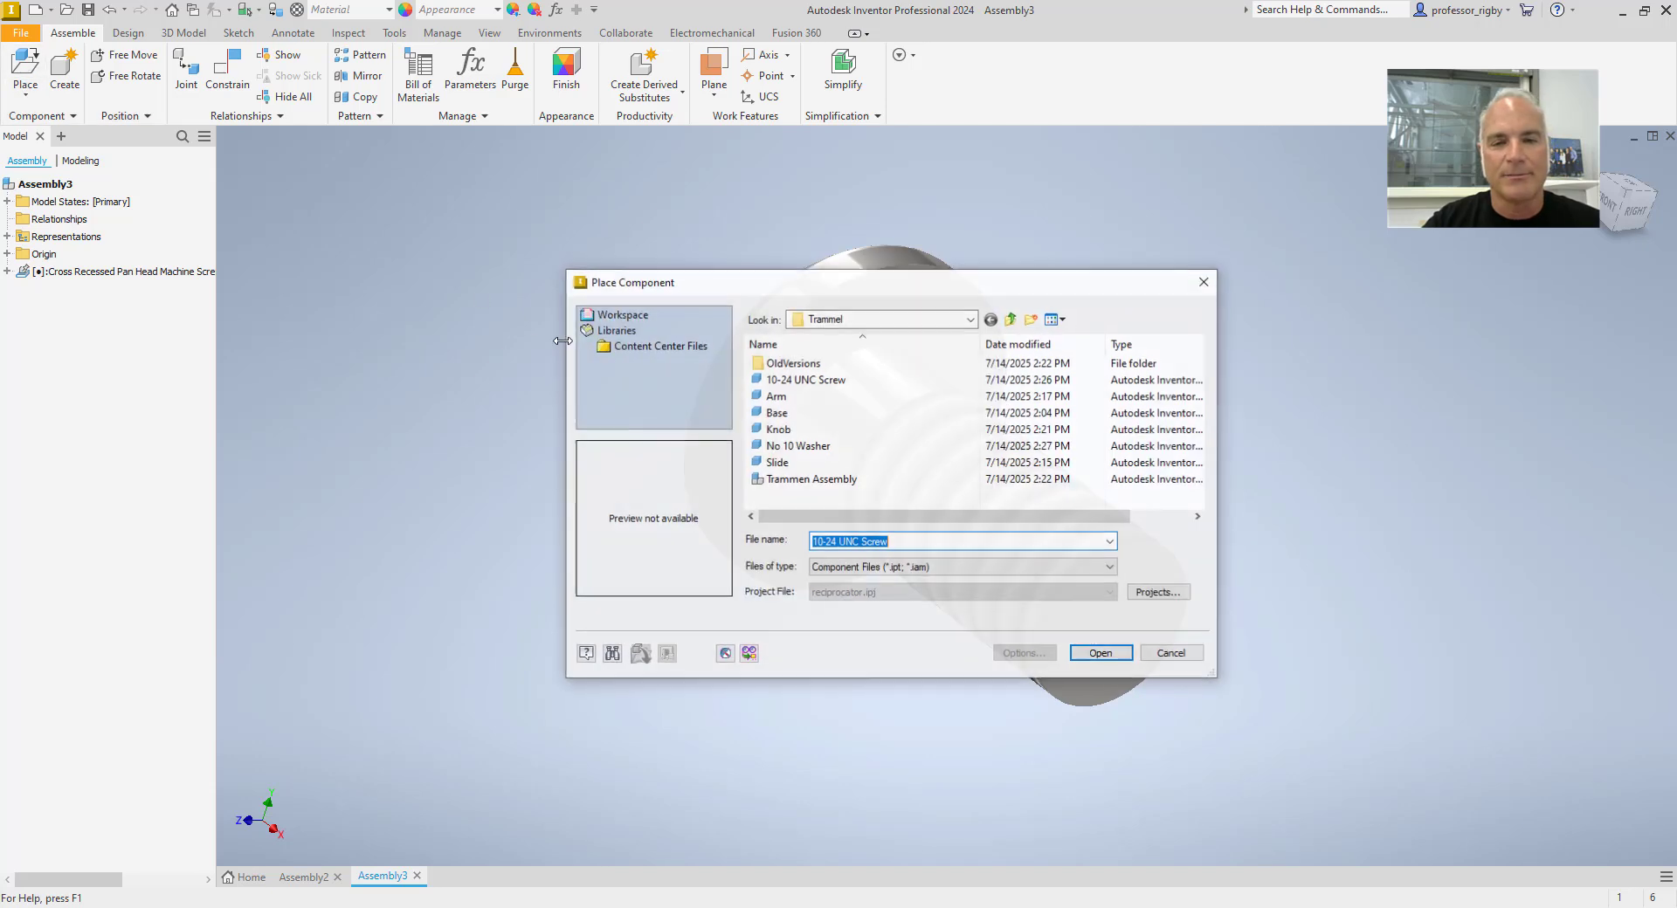
click(798, 446)
click(1101, 653)
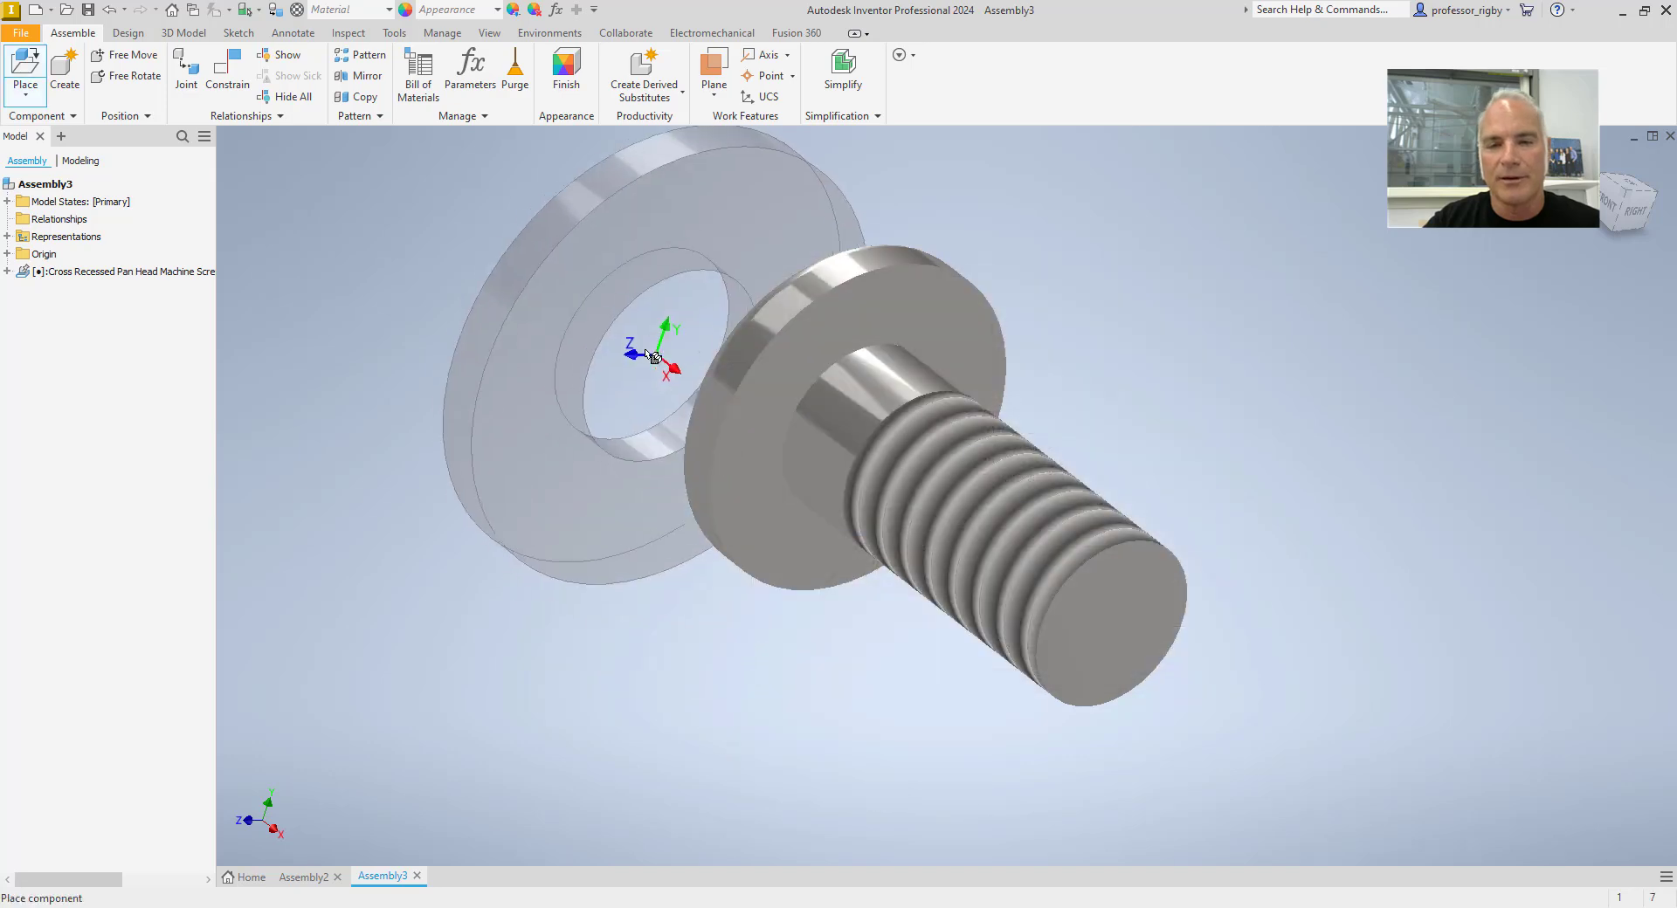
right_click(486, 291)
click(574, 304)
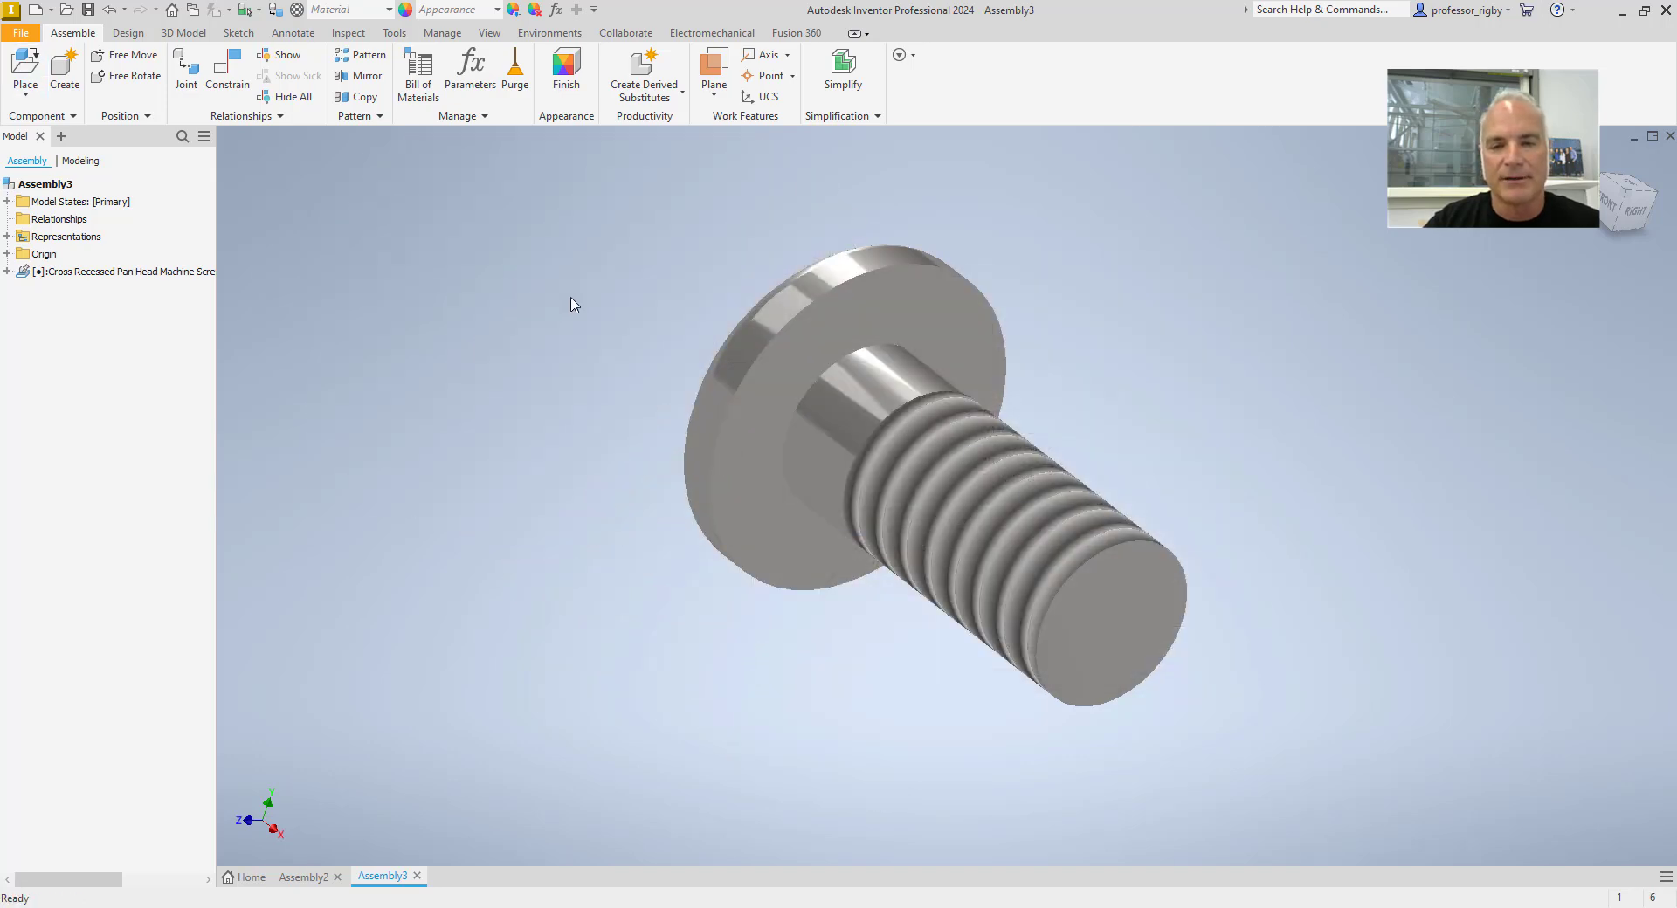
Step: Place one No 10 Washer from the Trammel folder in the open space above the screw
scroll(524, 400, down, 5)
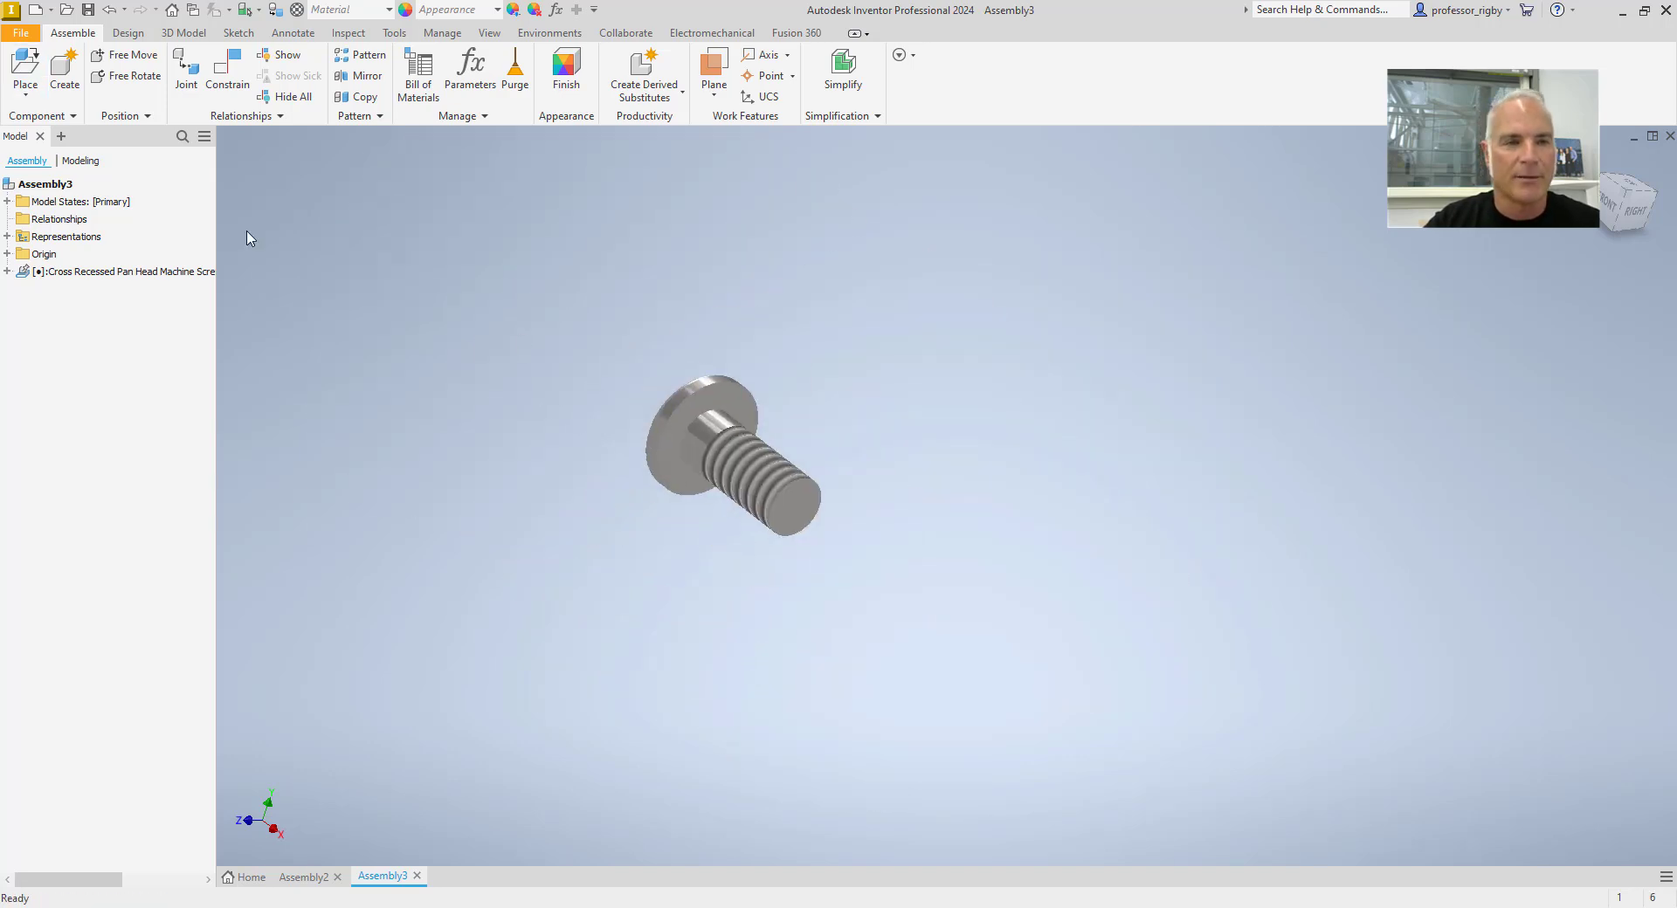
key(p)
click(839, 379)
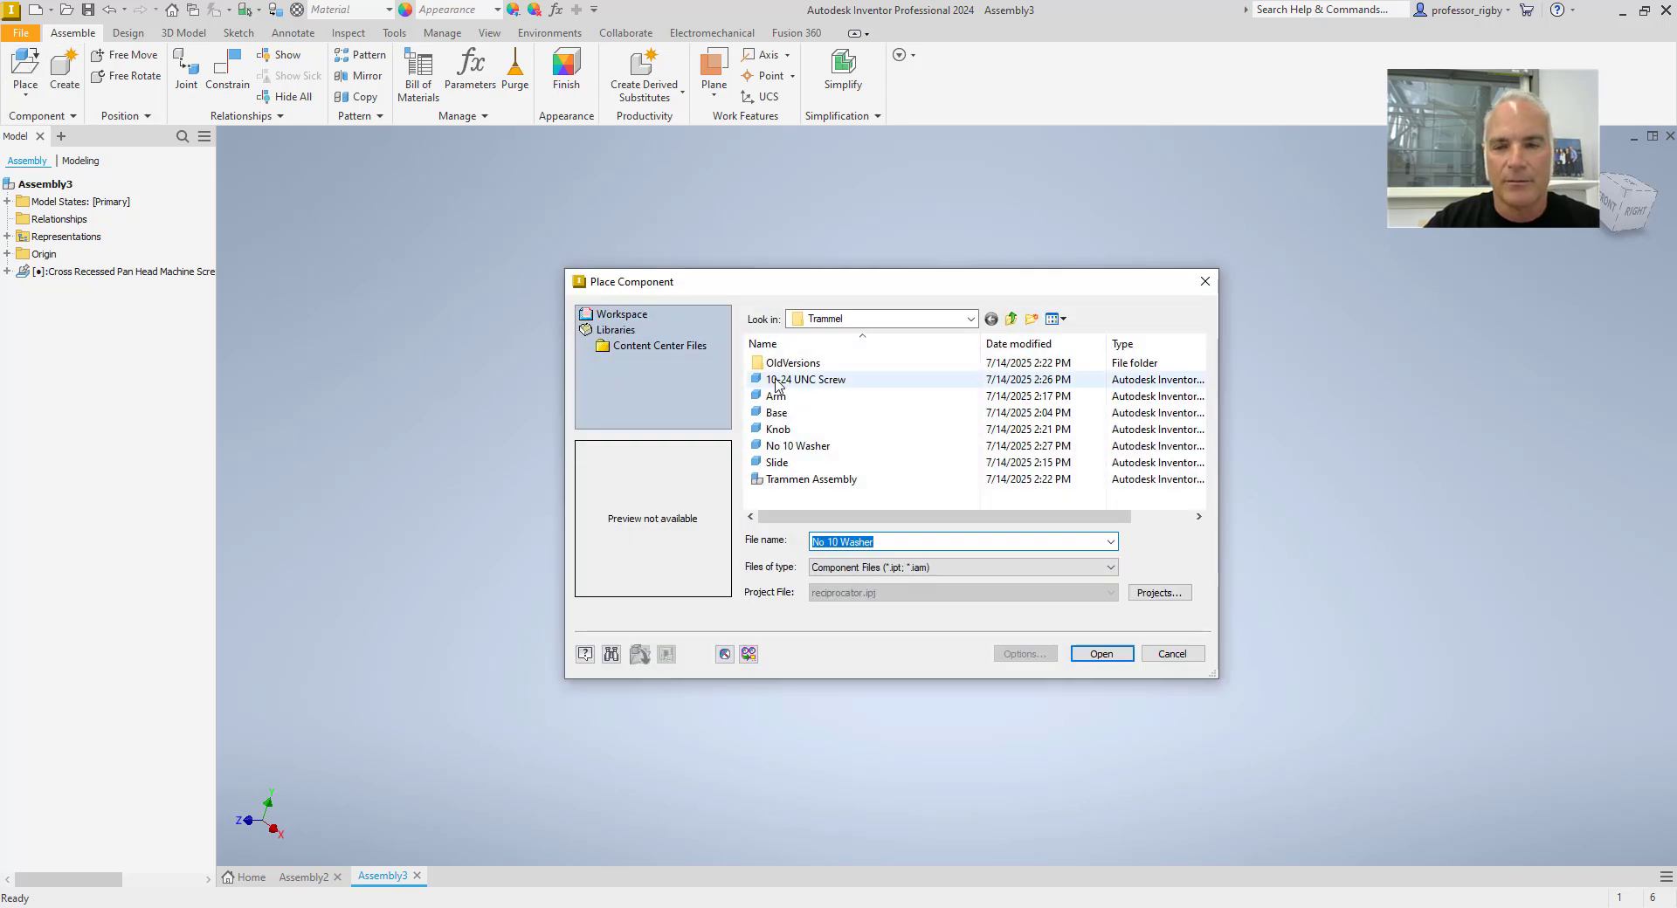
click(804, 447)
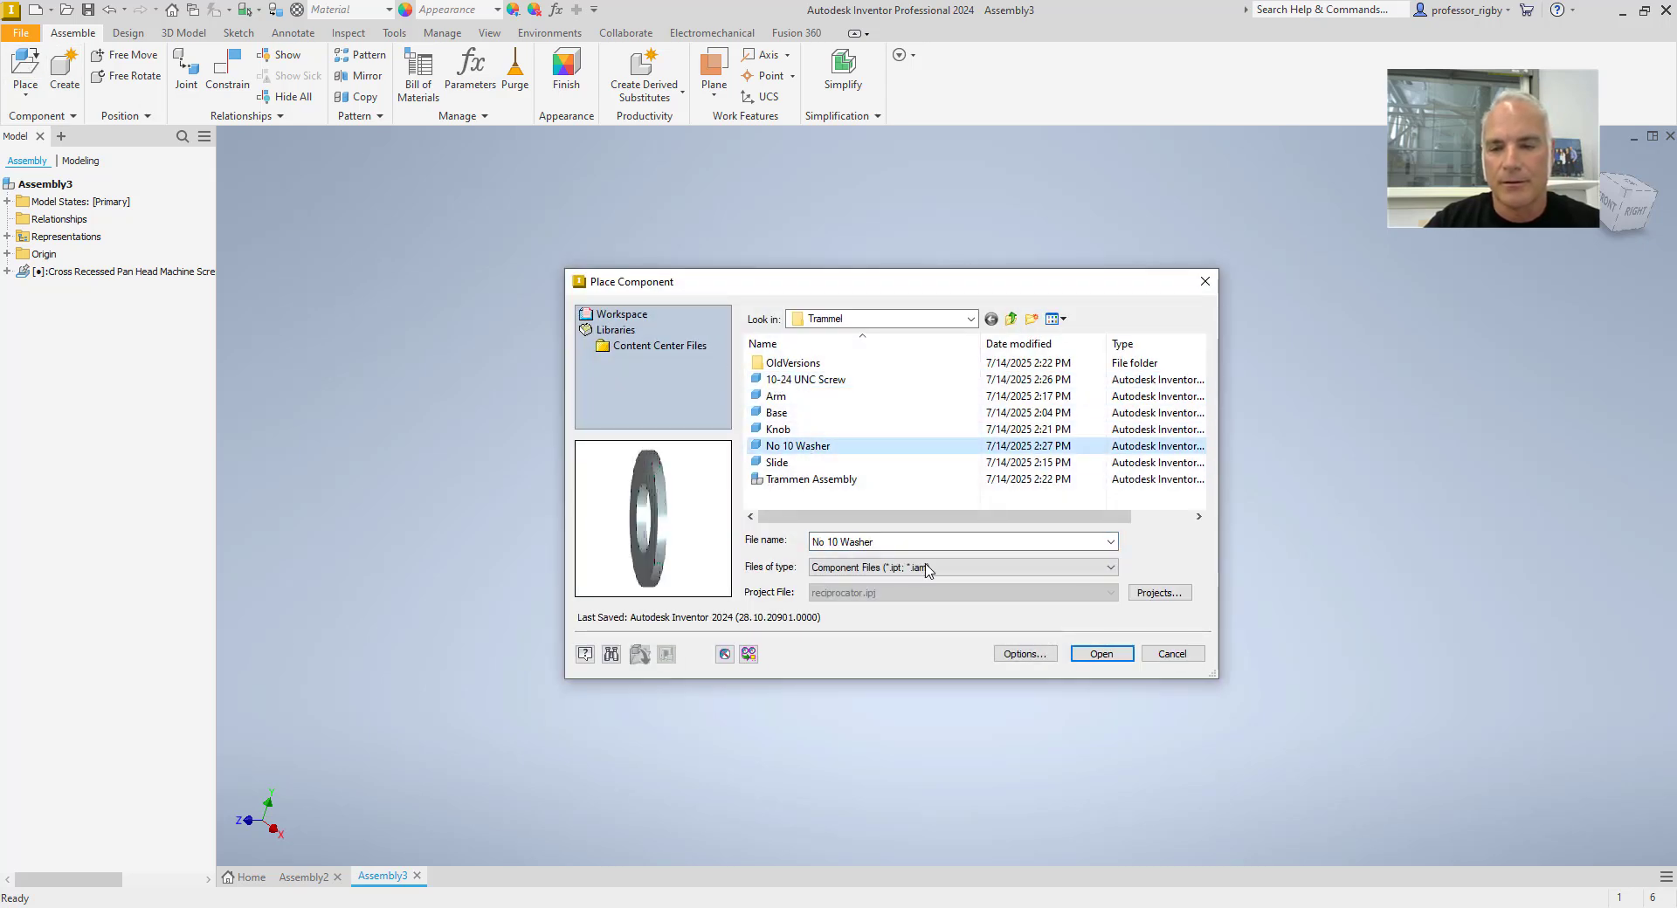
click(1096, 654)
click(830, 297)
right_click(925, 310)
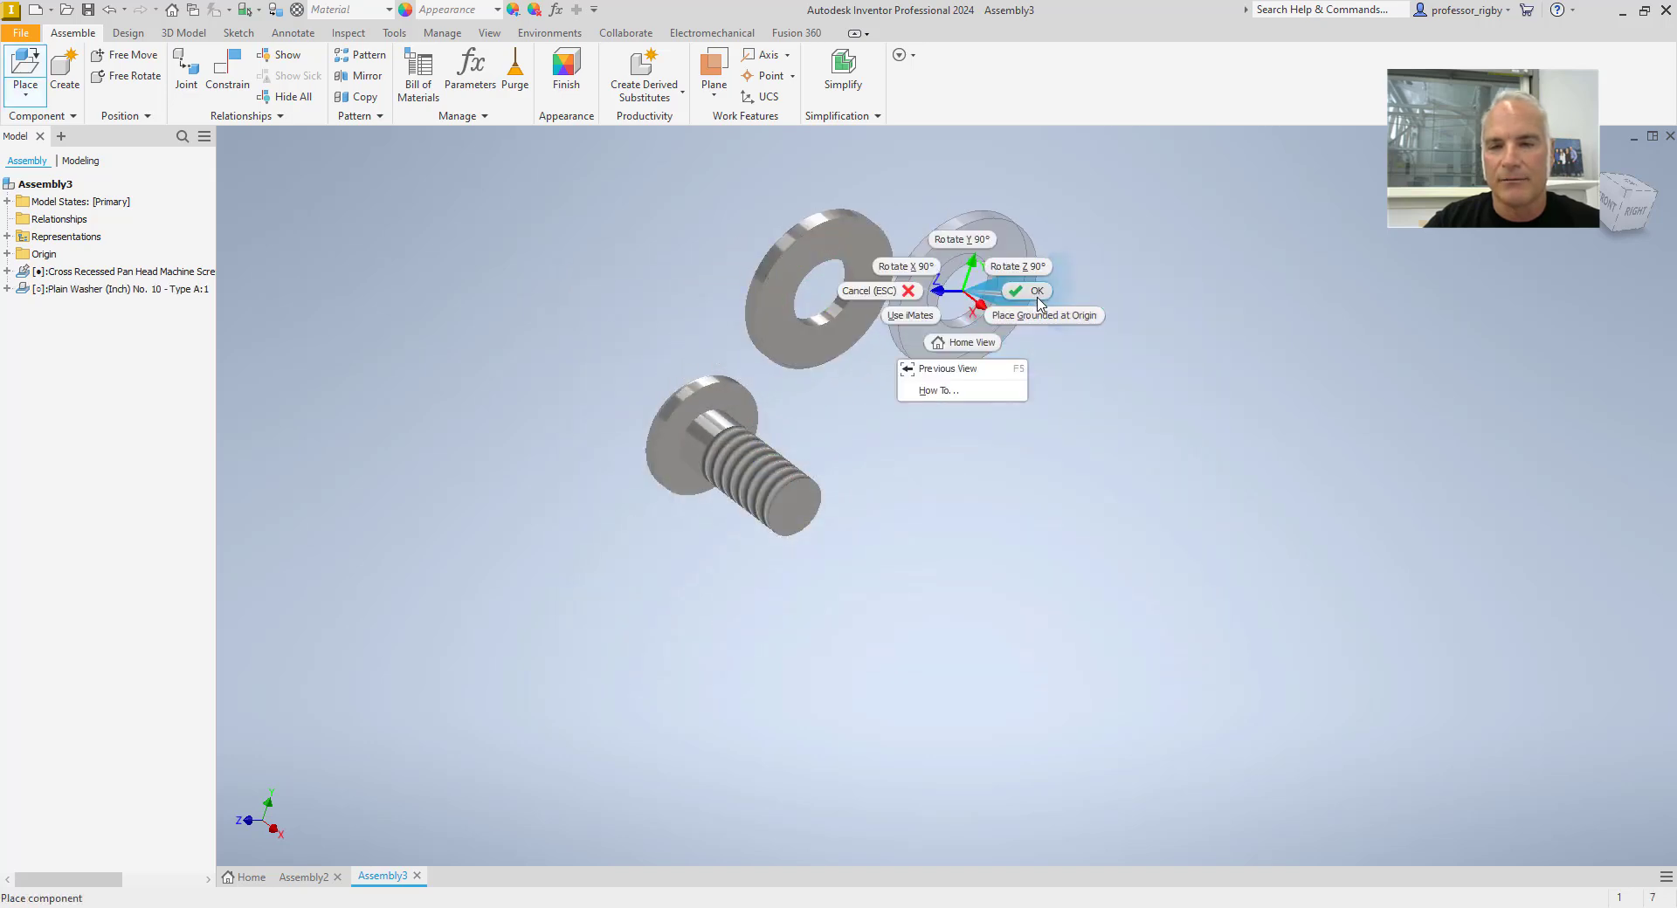
click(1046, 320)
Step: Move the washer closer to the screw's threaded end, keeping it clear of the screw
click(777, 328)
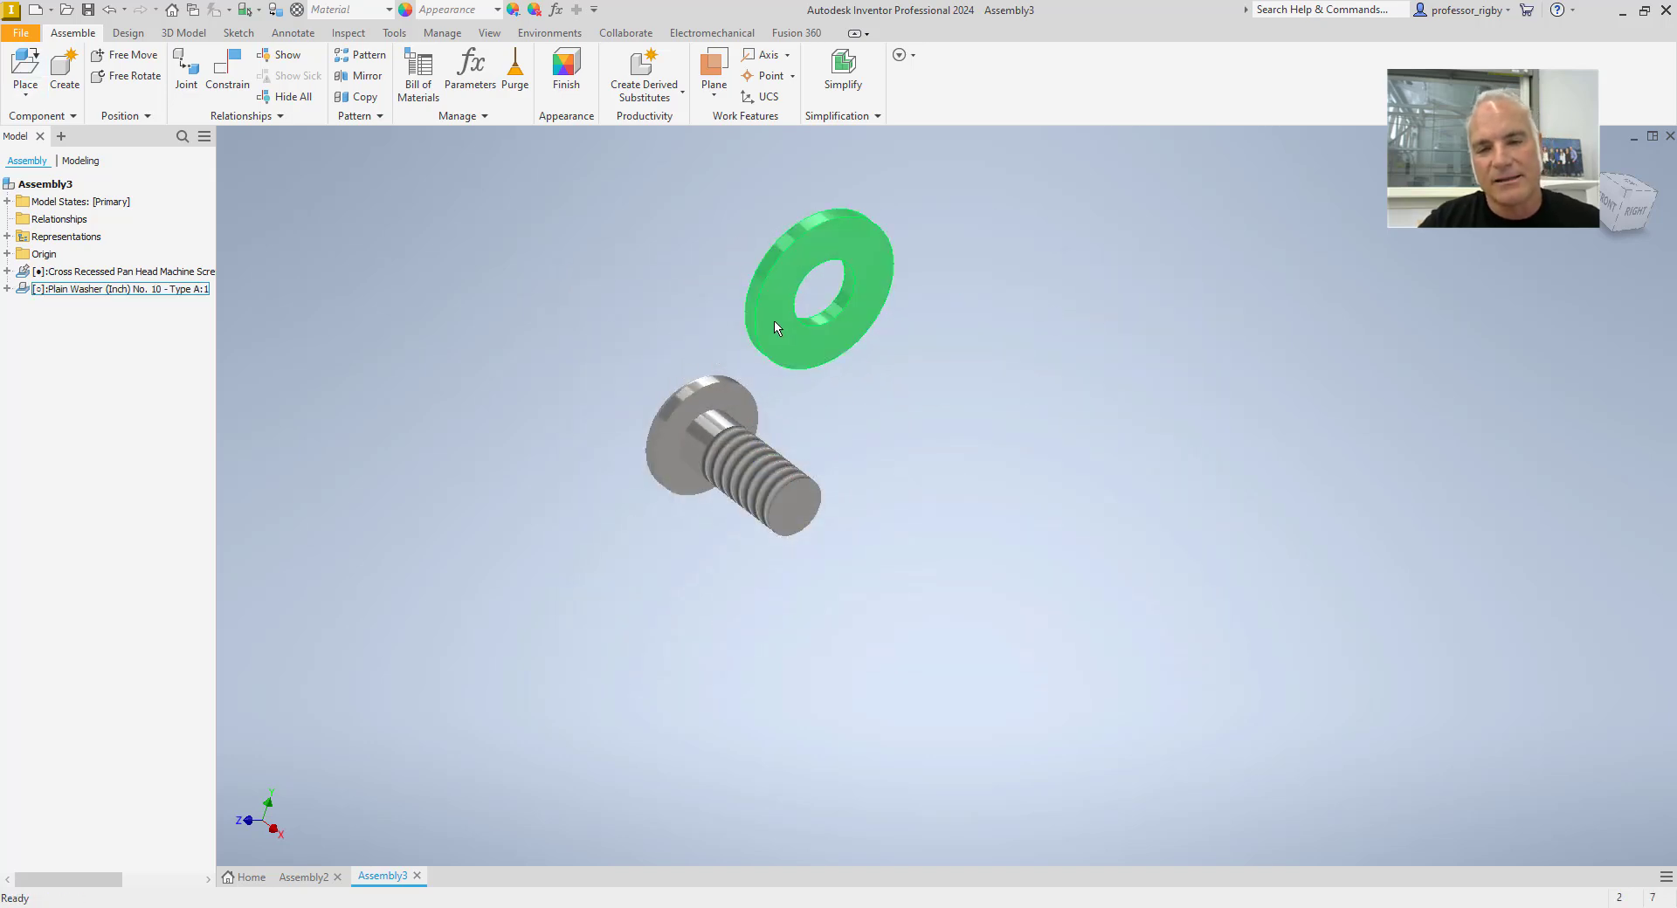
drag(777, 328, 841, 394)
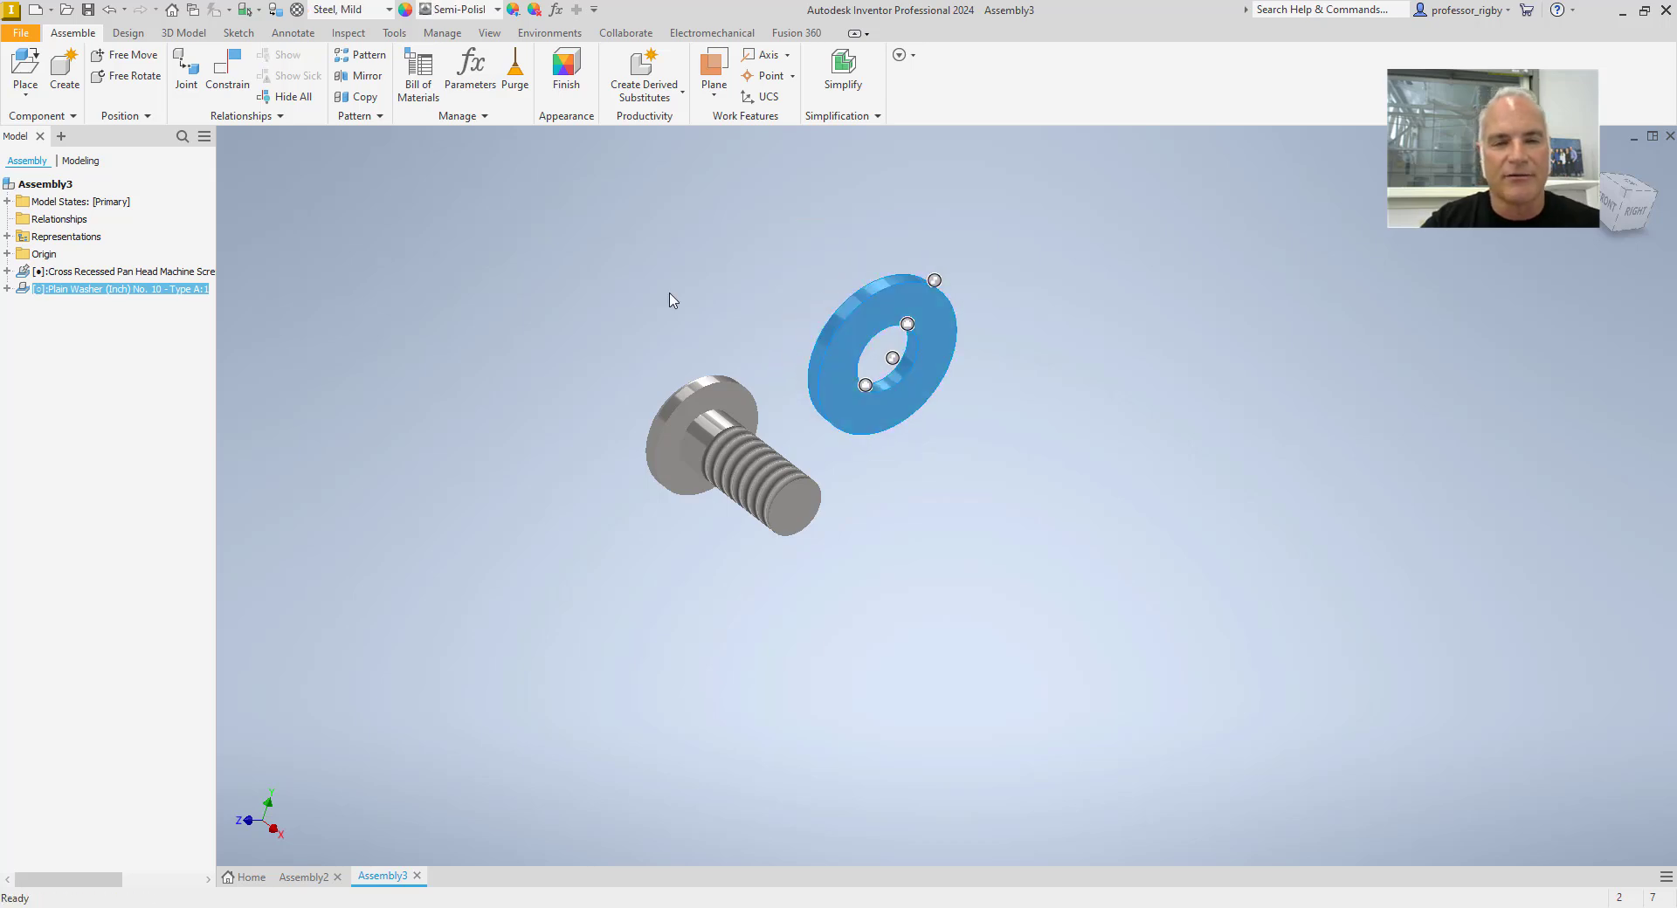
scroll(651, 284, up, 3)
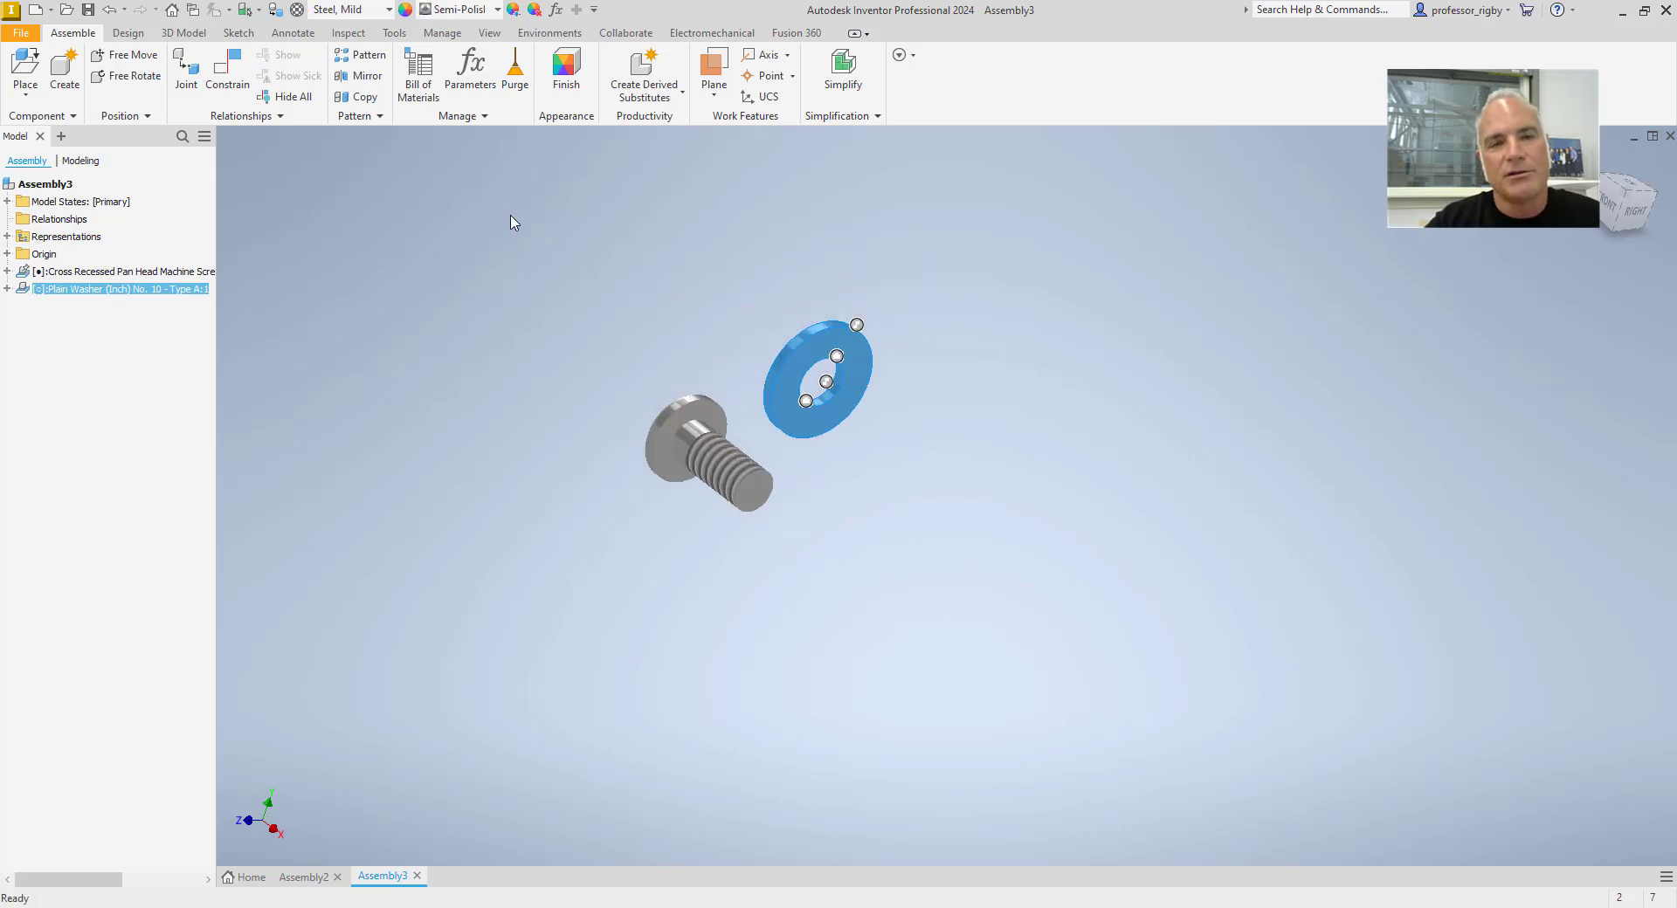
Step: Apply an Insert constraint between the washer's hole edge and the circular edge under the screw's head
click(232, 88)
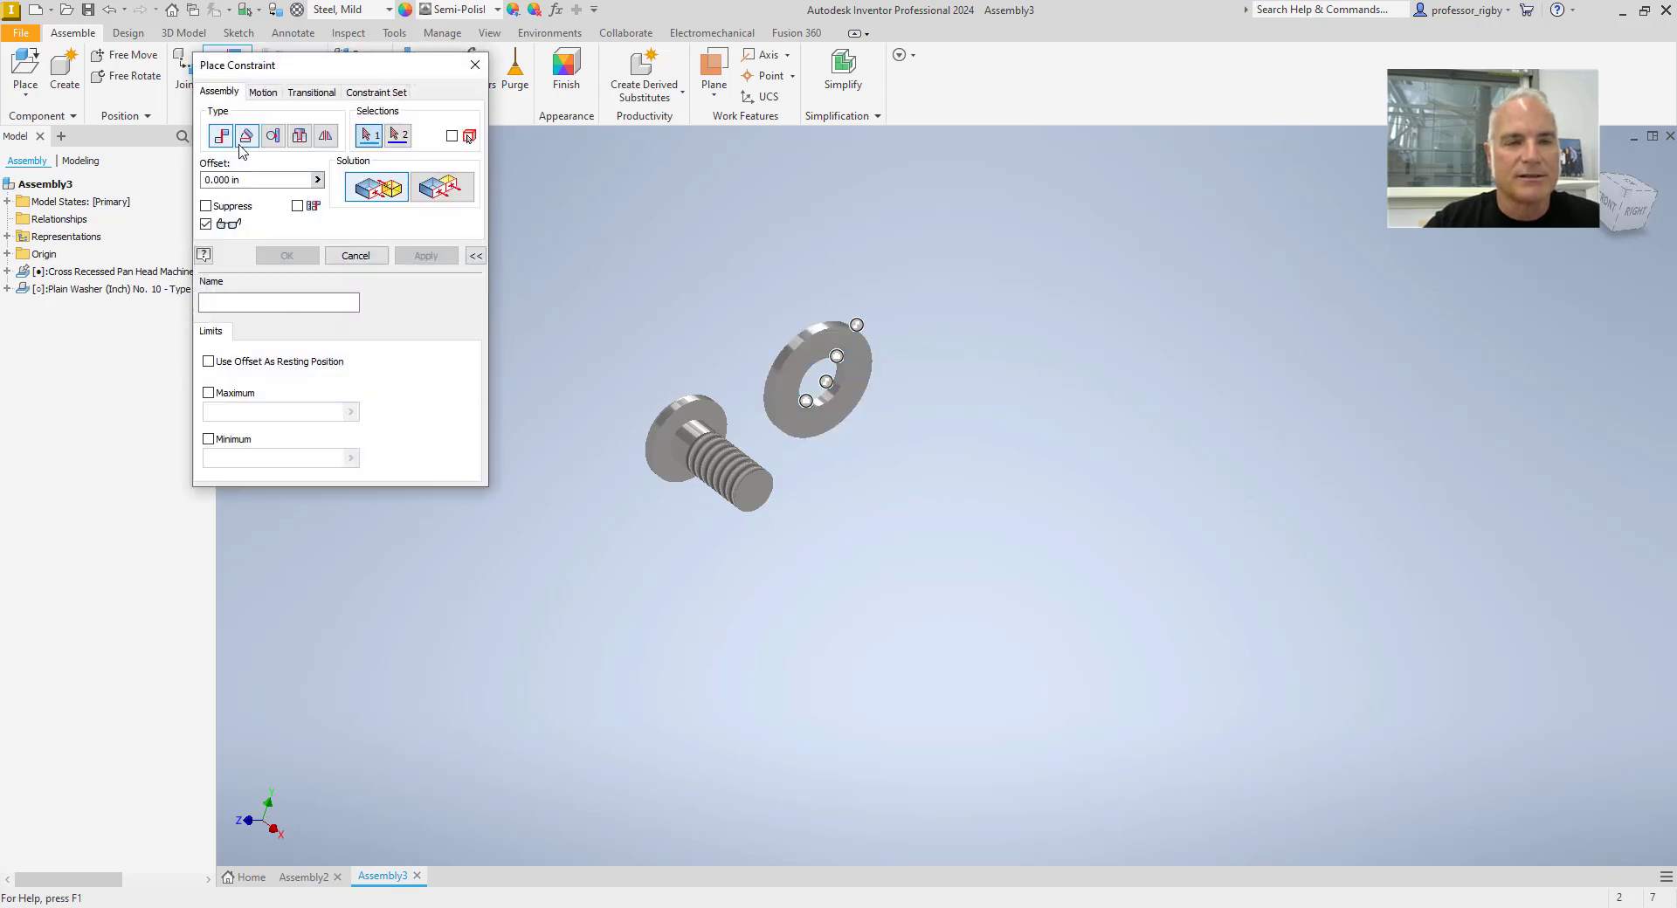
click(299, 144)
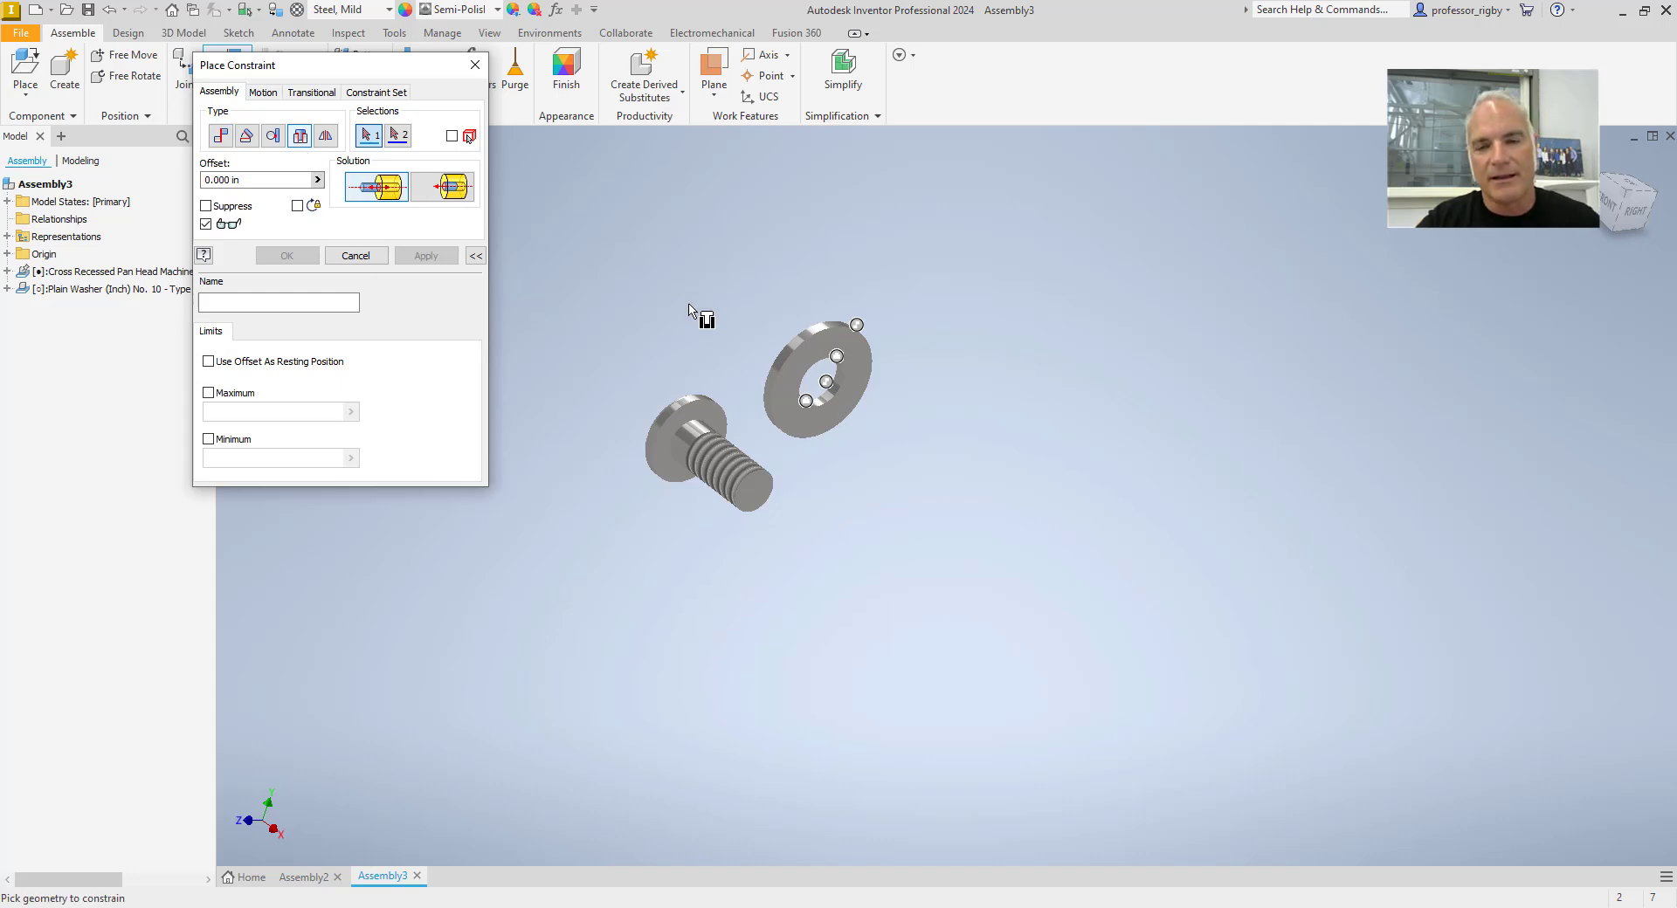
shift+middle_drag(699, 315, 799, 374)
scroll(798, 373, up, 5)
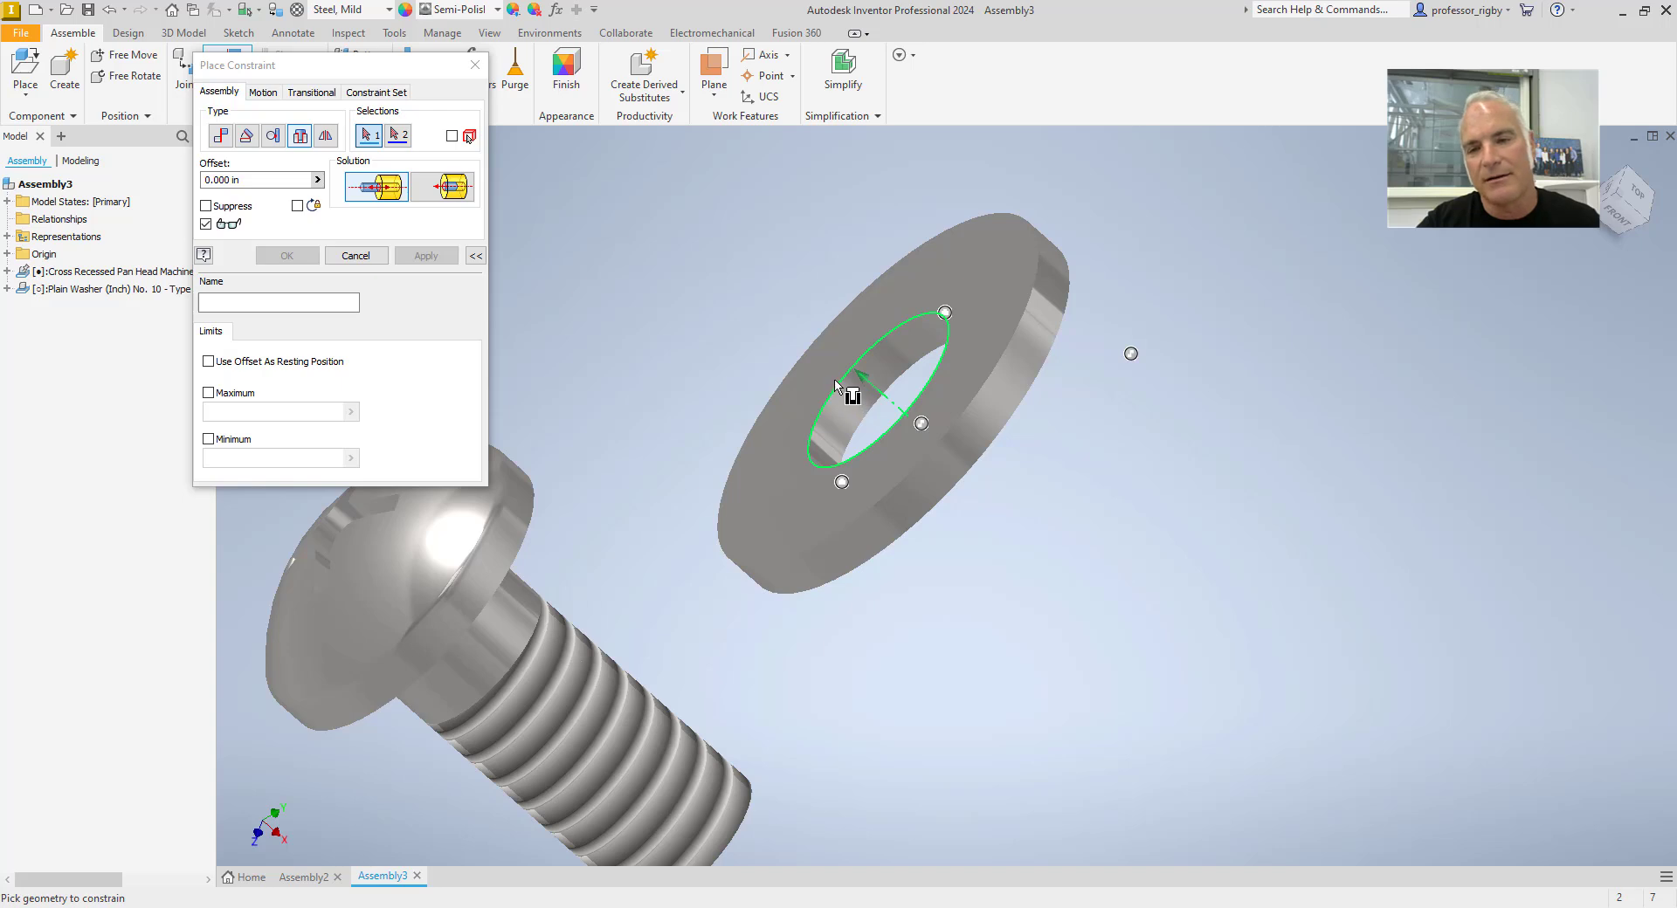
click(836, 386)
scroll(722, 403, down, 3)
shift+middle_drag(808, 355, 727, 397)
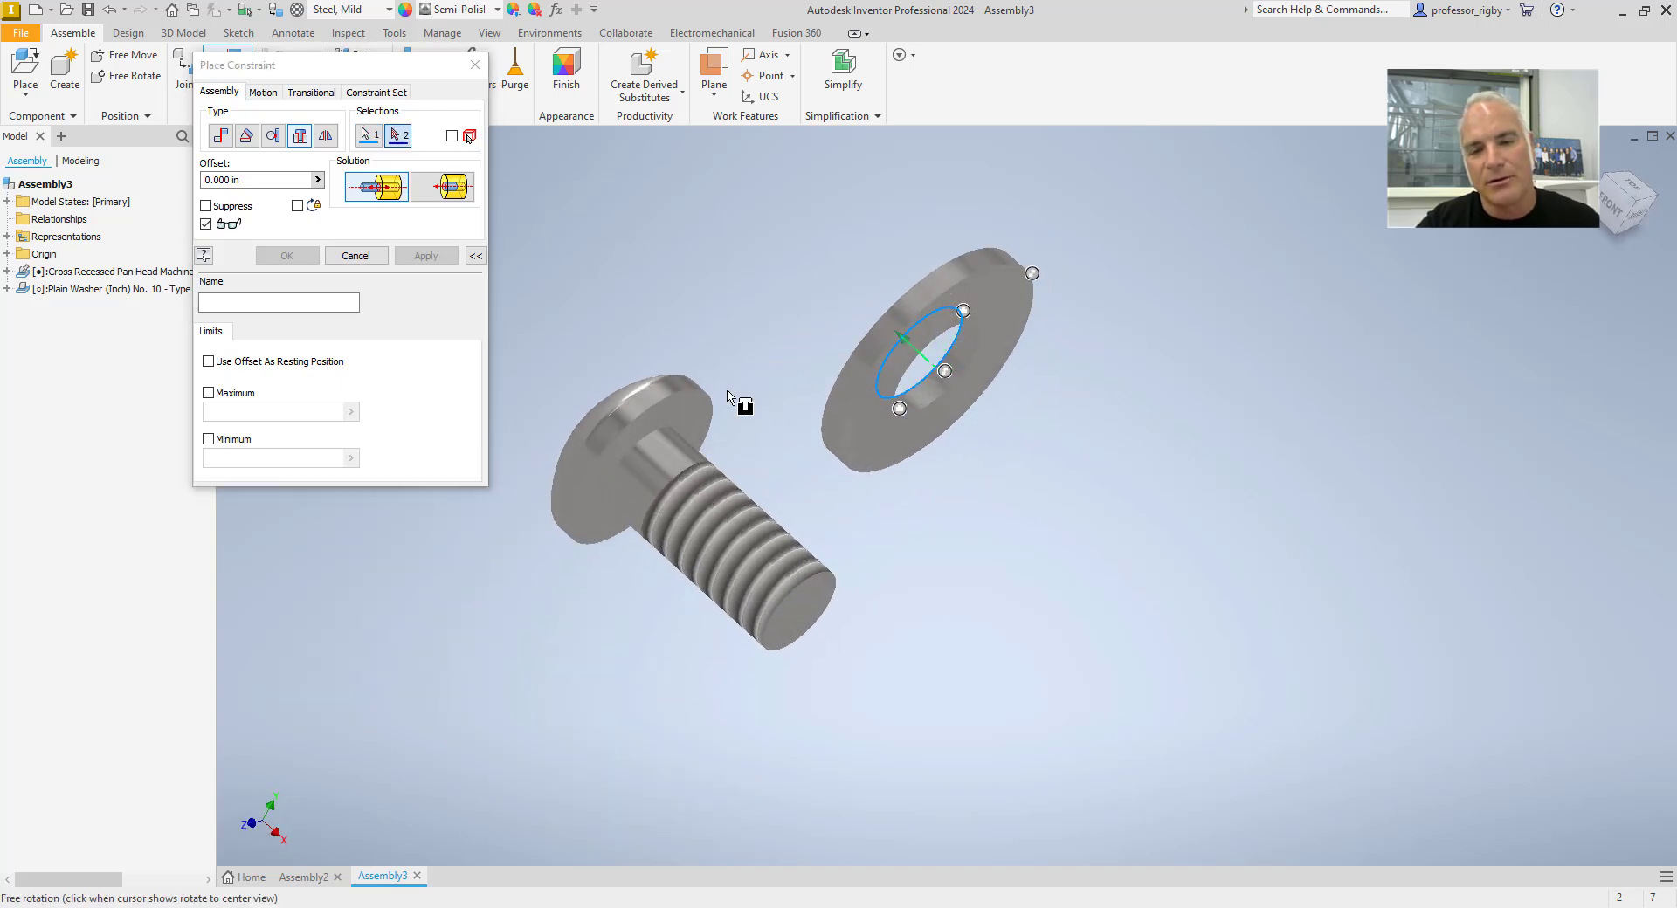
click(669, 434)
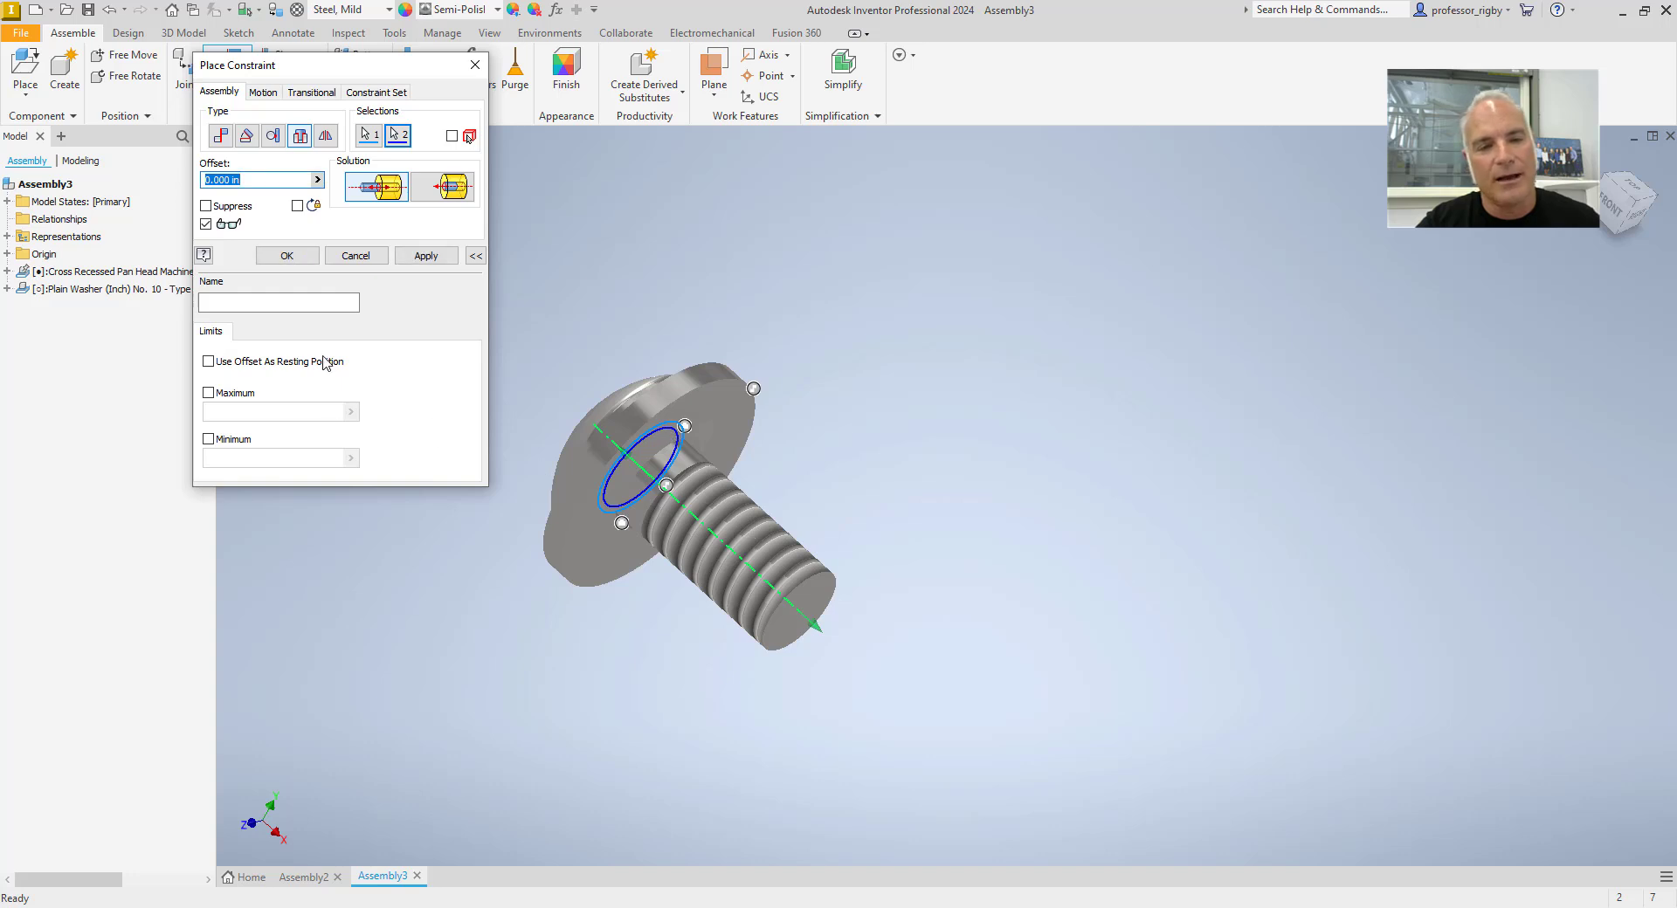
click(286, 255)
Step: Examine the washer's seating under the screw head and try moving the washer to test its constraint
shift+middle_drag(802, 453, 842, 507)
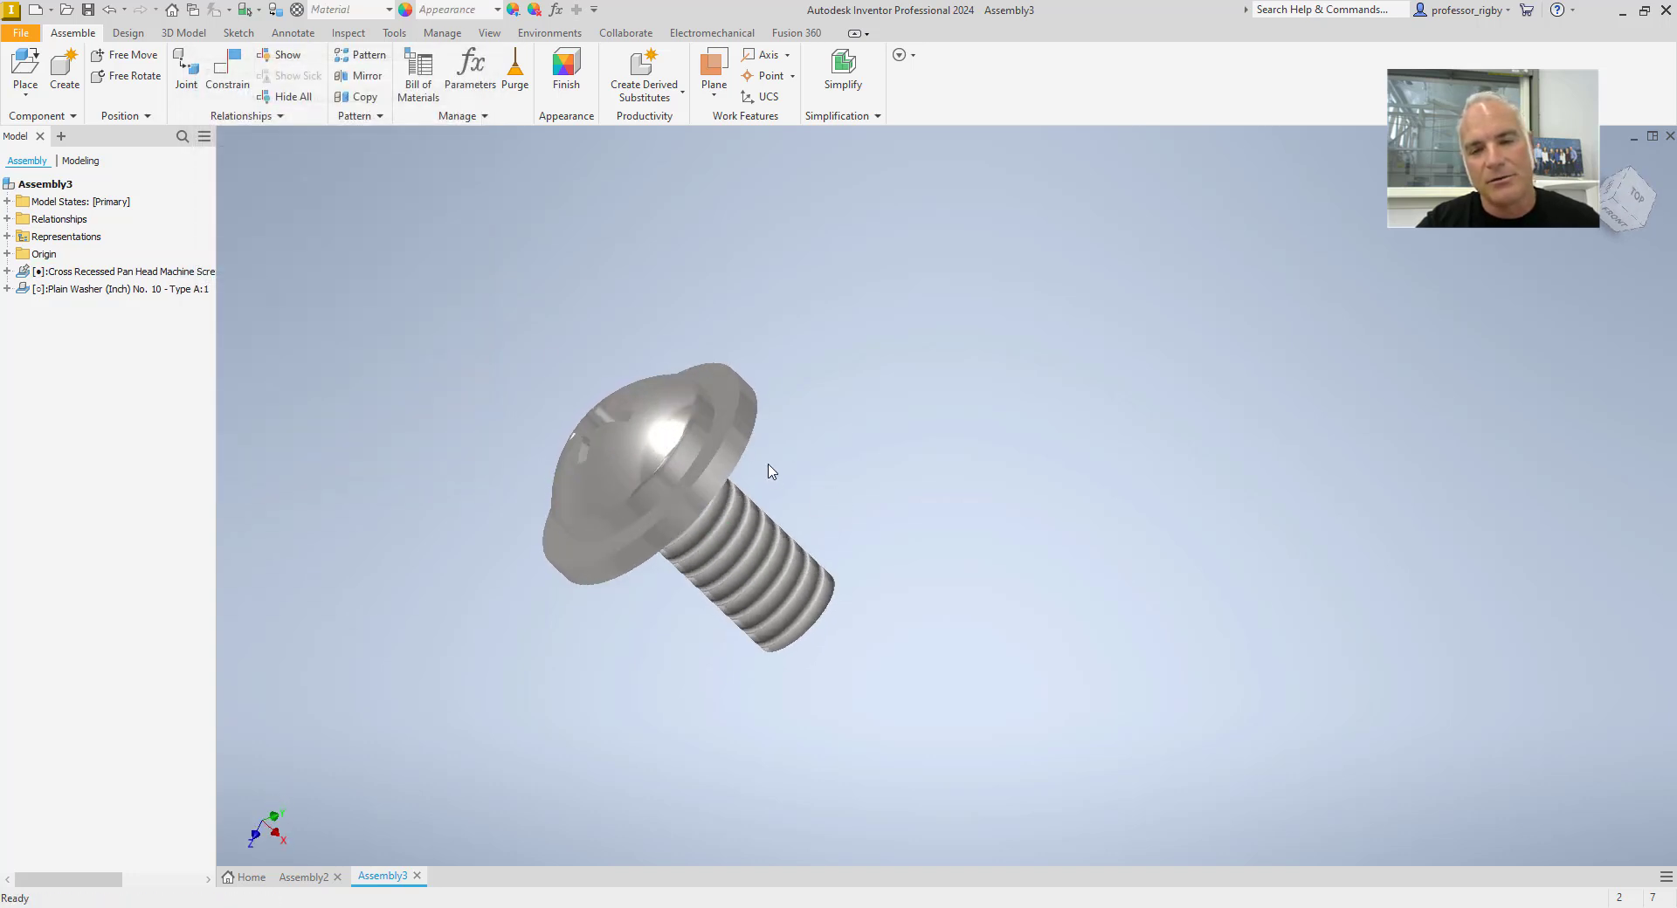
mouse_move(768, 468)
shift+middle_down()
mouse_move(805, 472)
mouse_move(735, 434)
mouse_move(773, 461)
shift+middle_up()
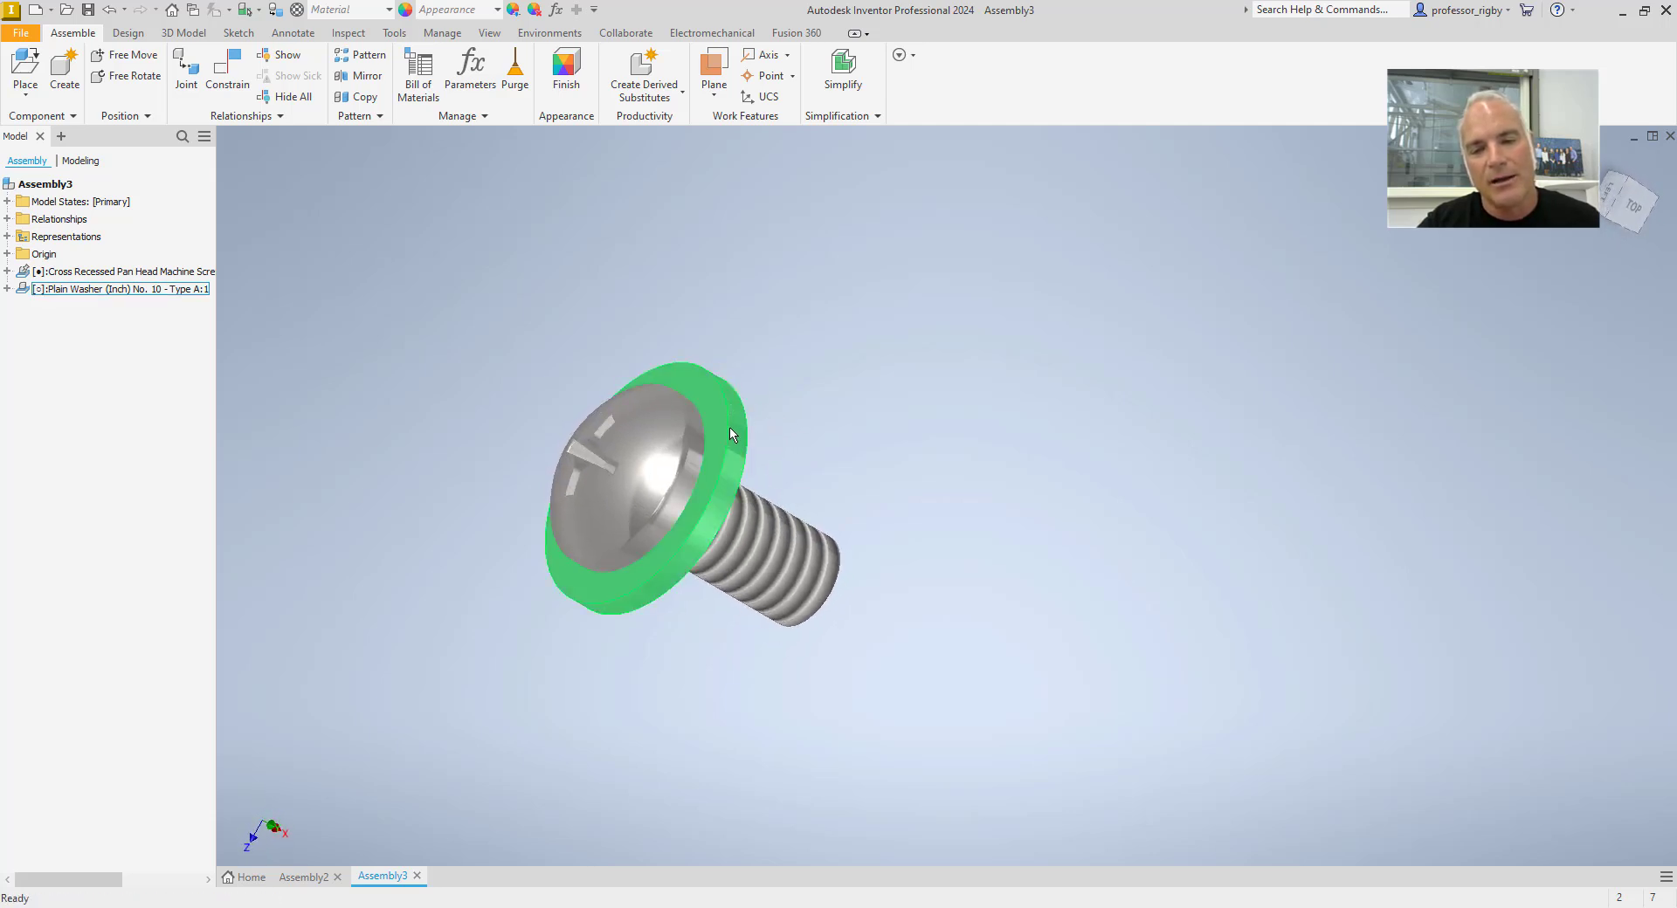
click(741, 427)
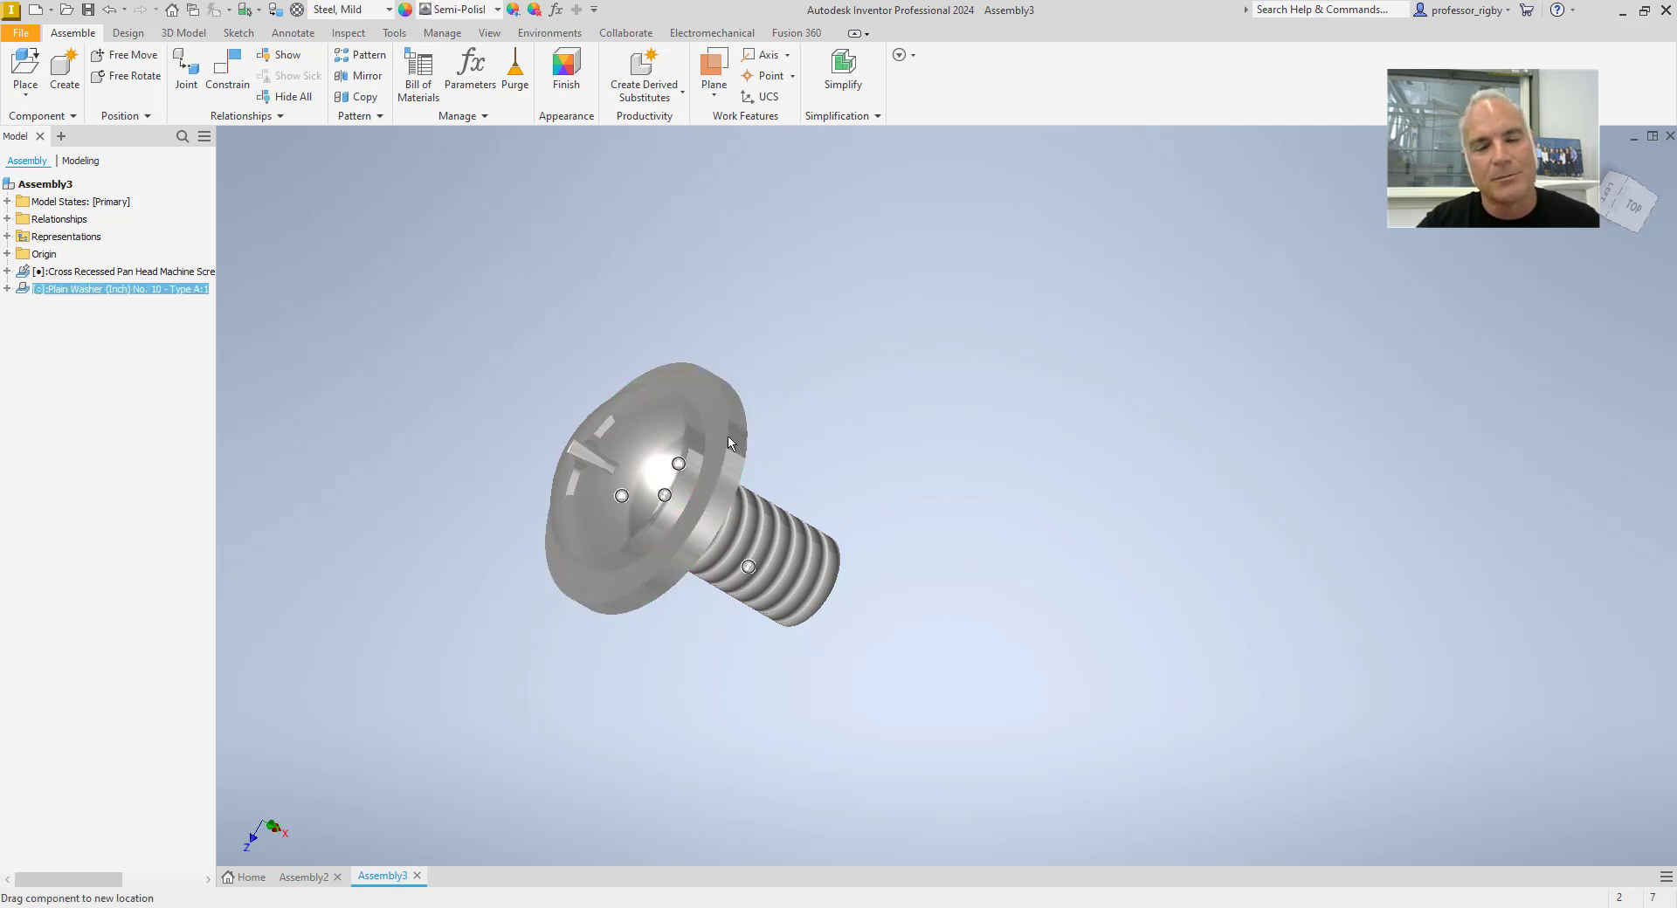
click(807, 282)
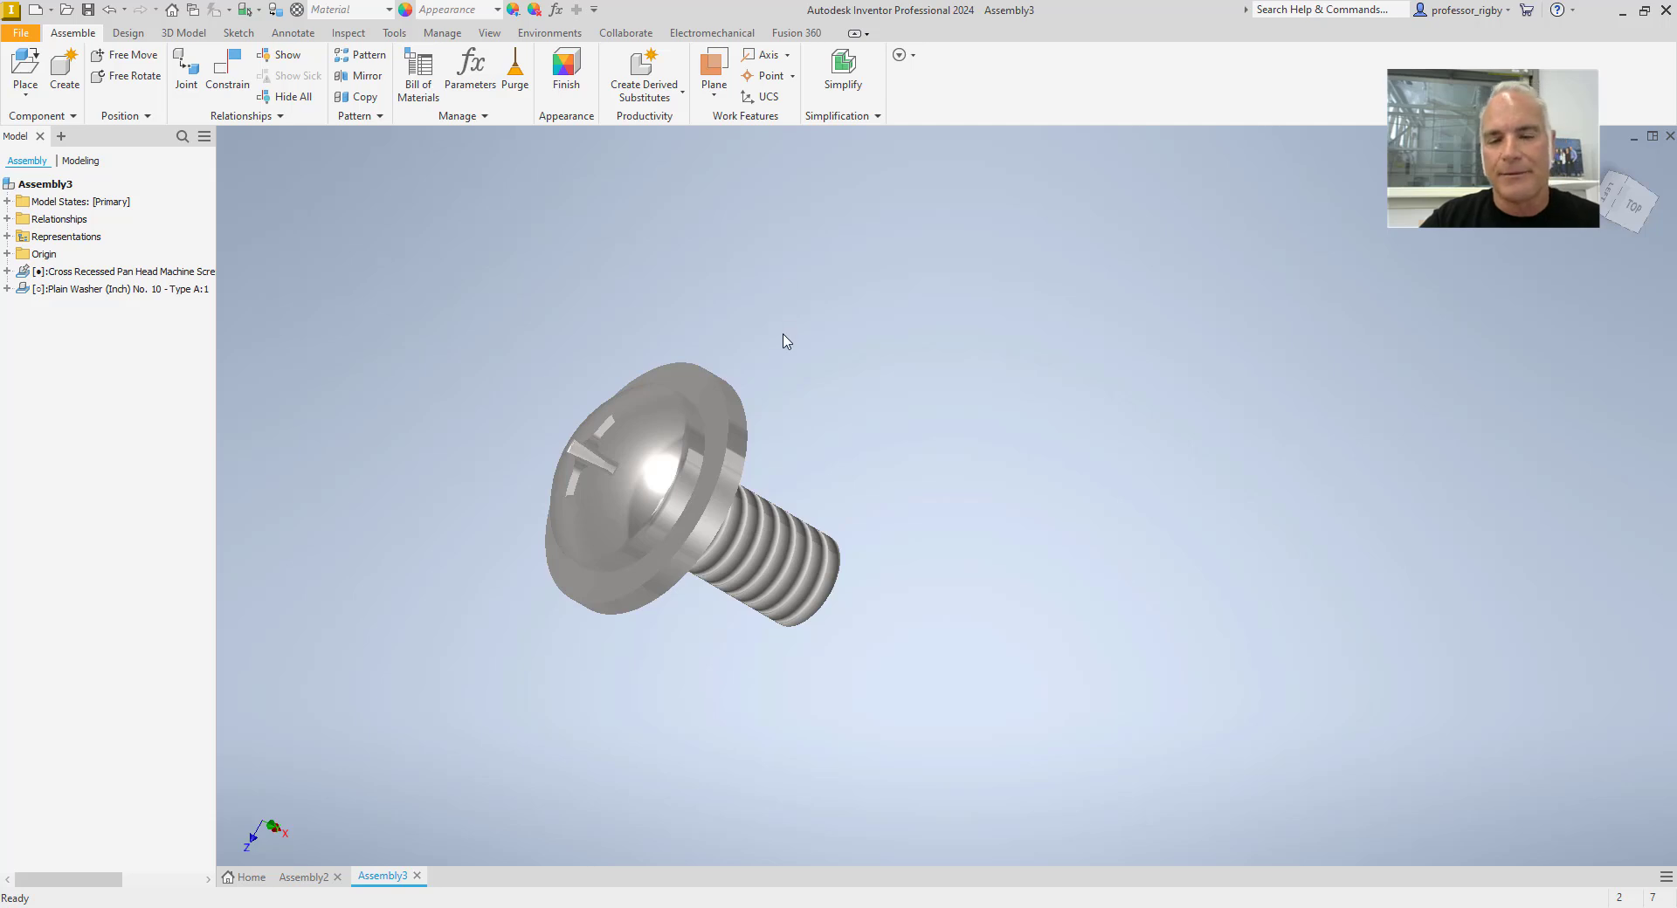
Step: Save the screw and washer assembly as "Screw Assembly" in the Trammel folder
middle_drag(759, 376, 799, 348)
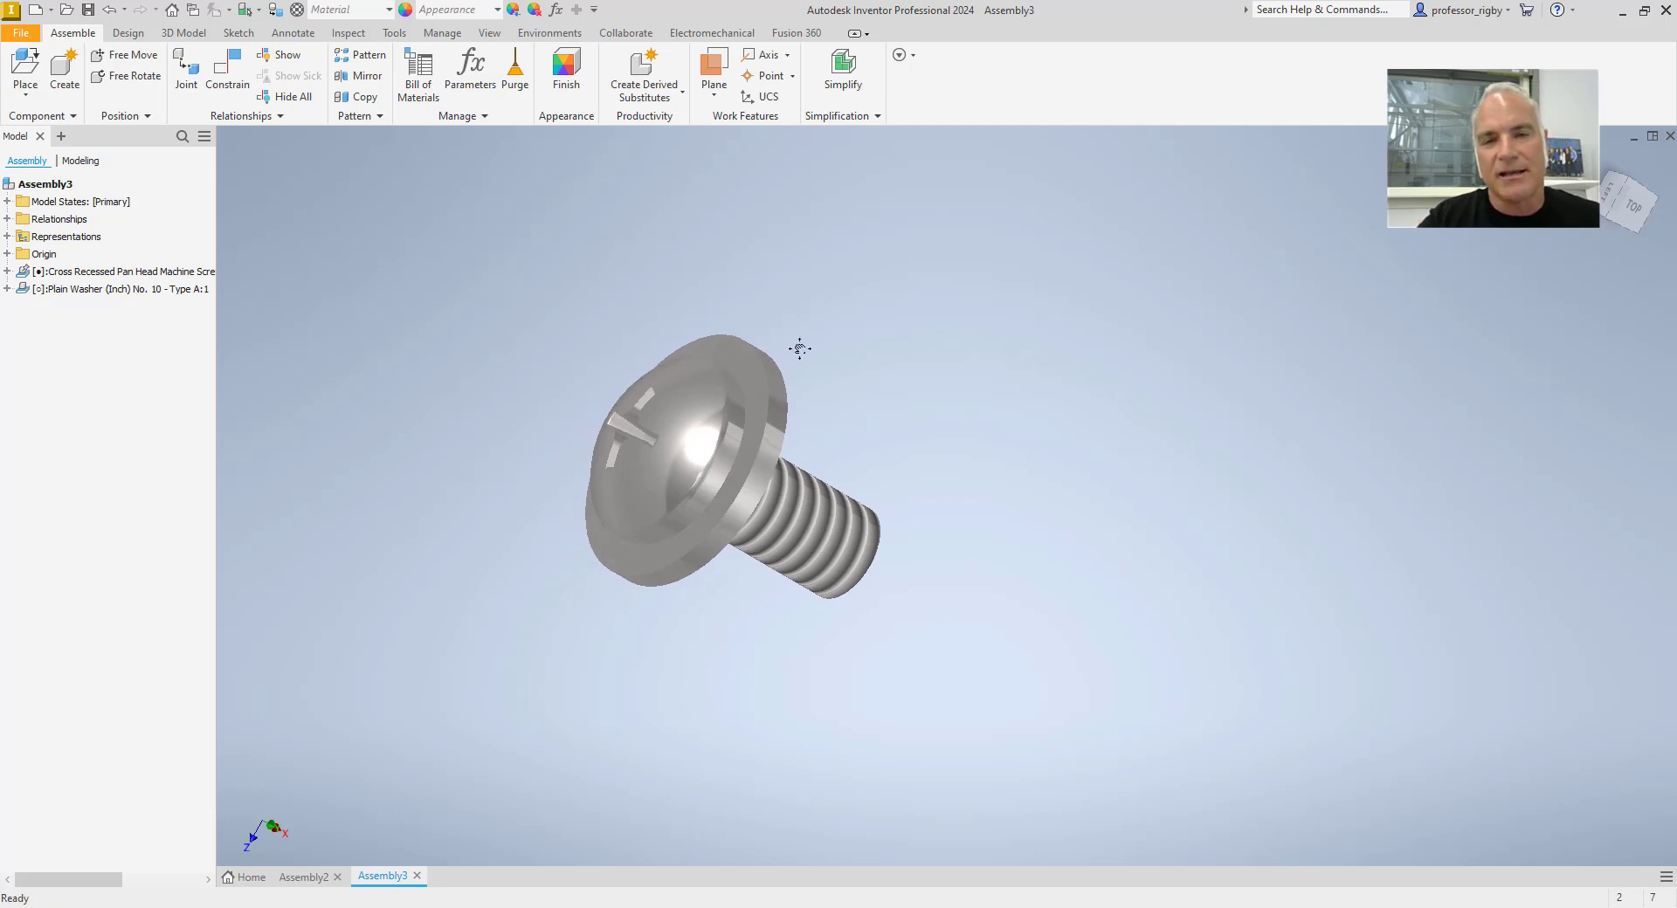
key(F6)
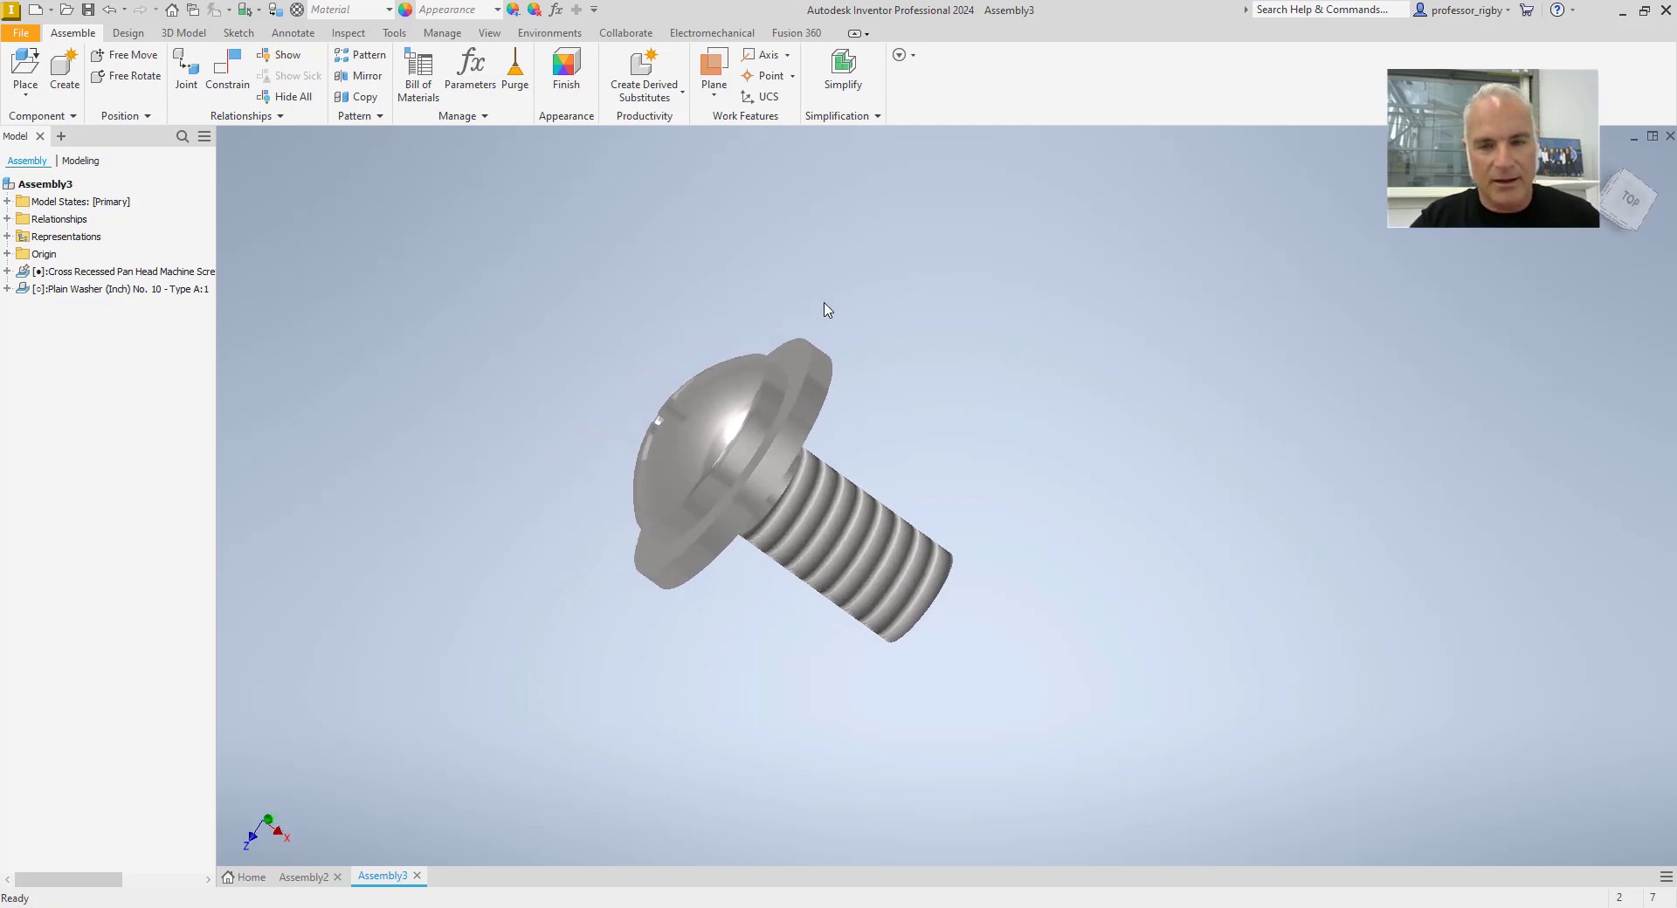
key(ctrl+s)
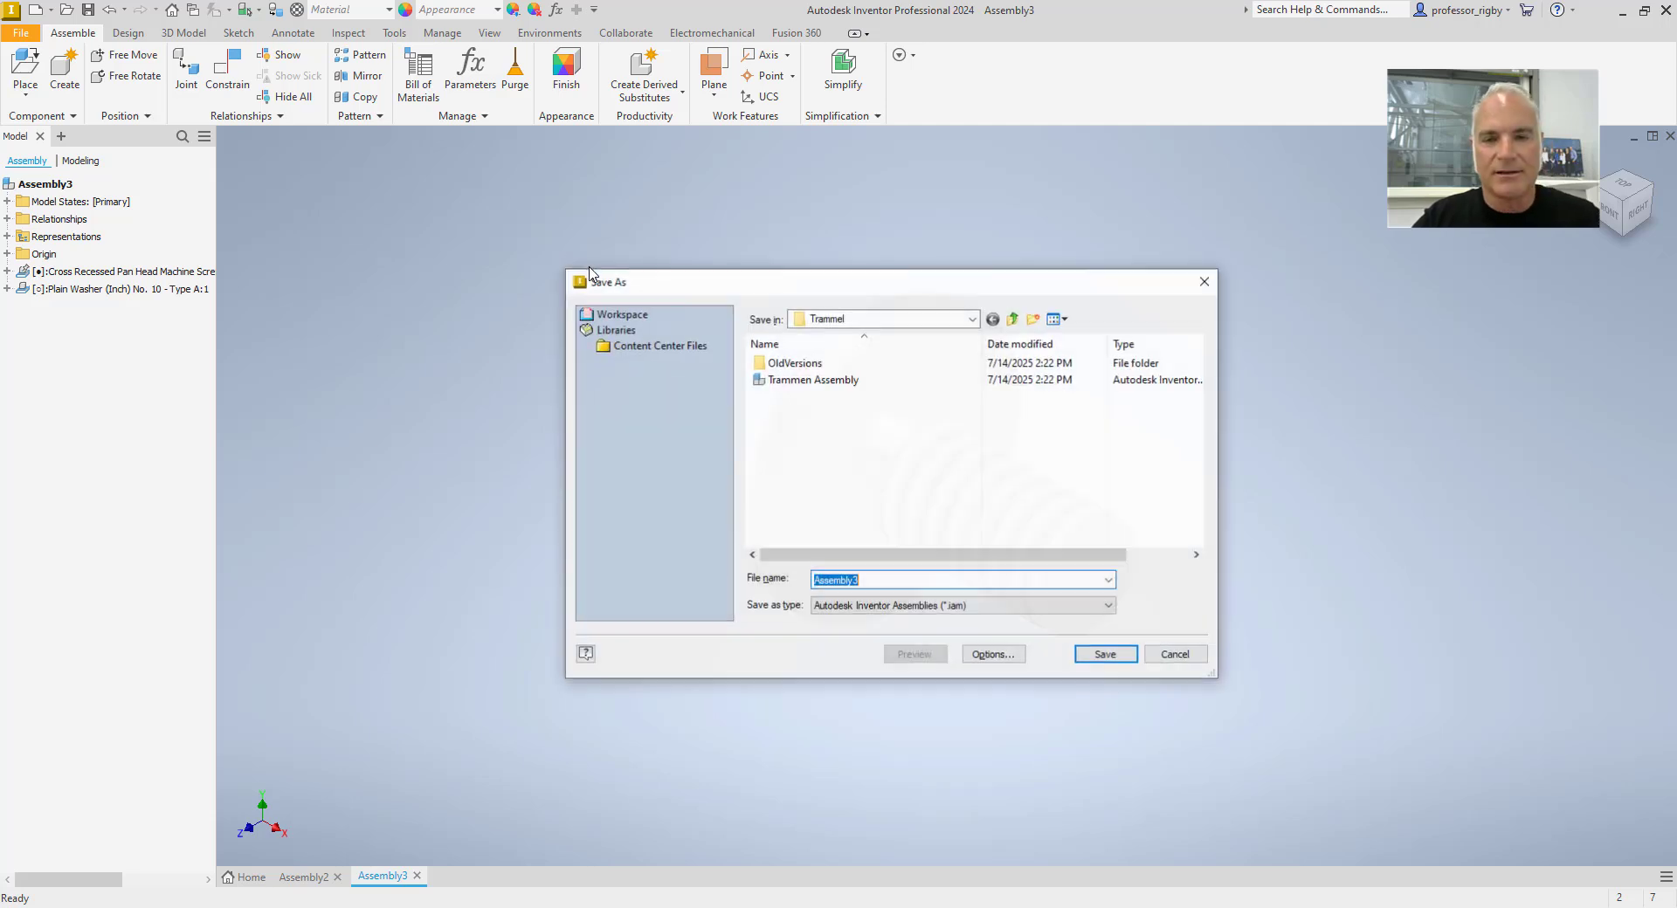
text(S)
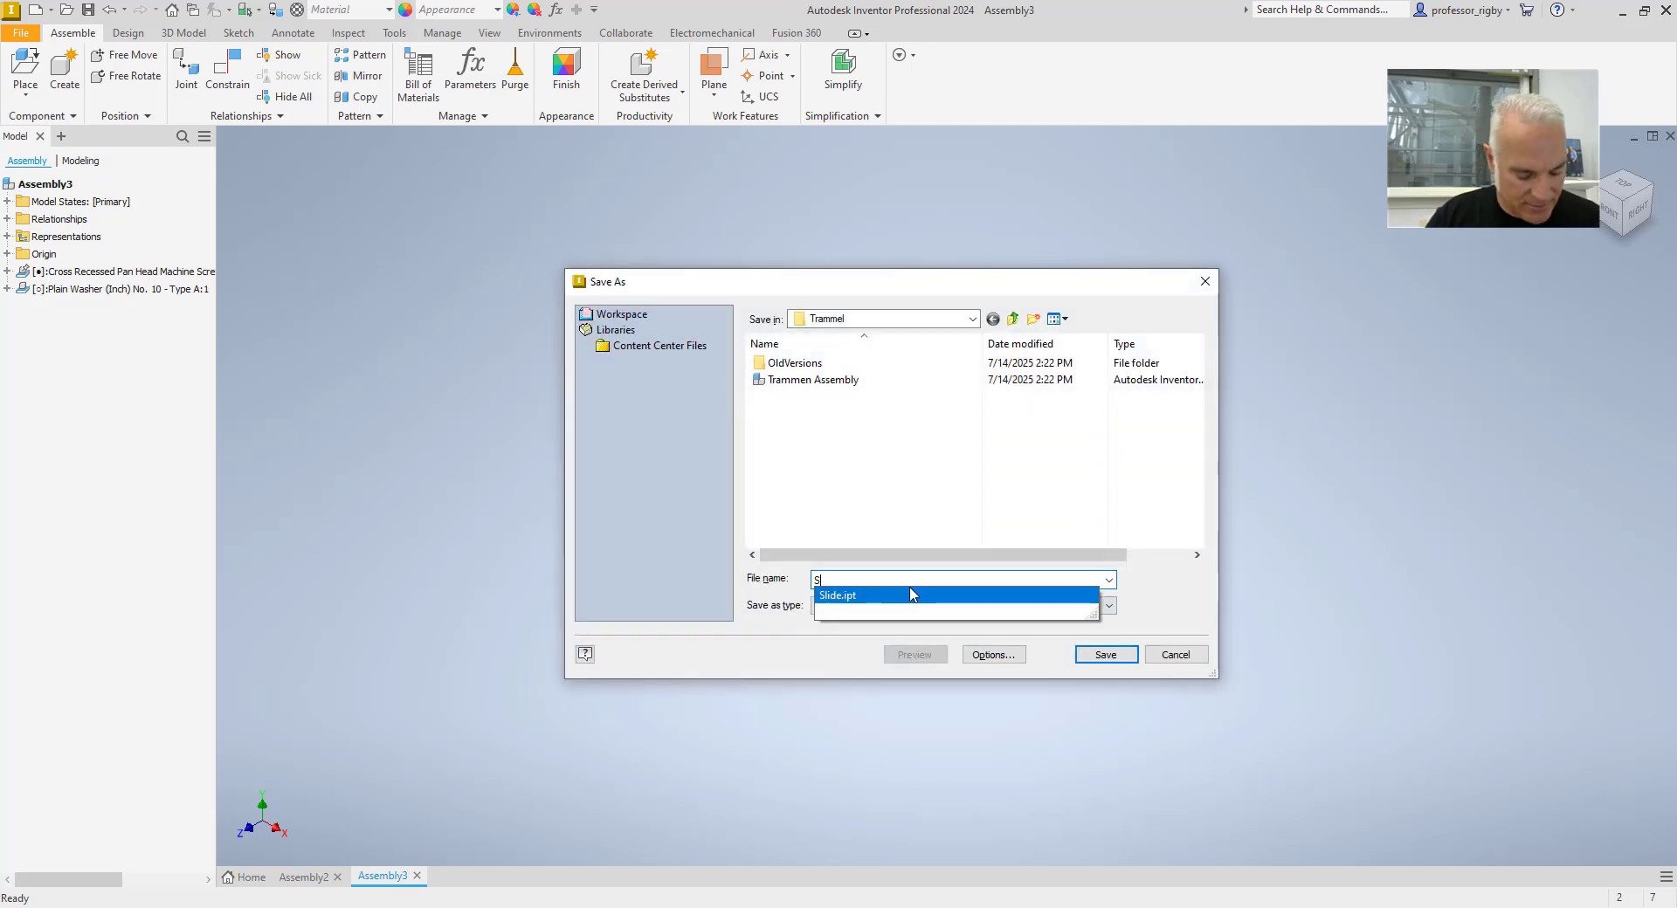
text(crew Ass)
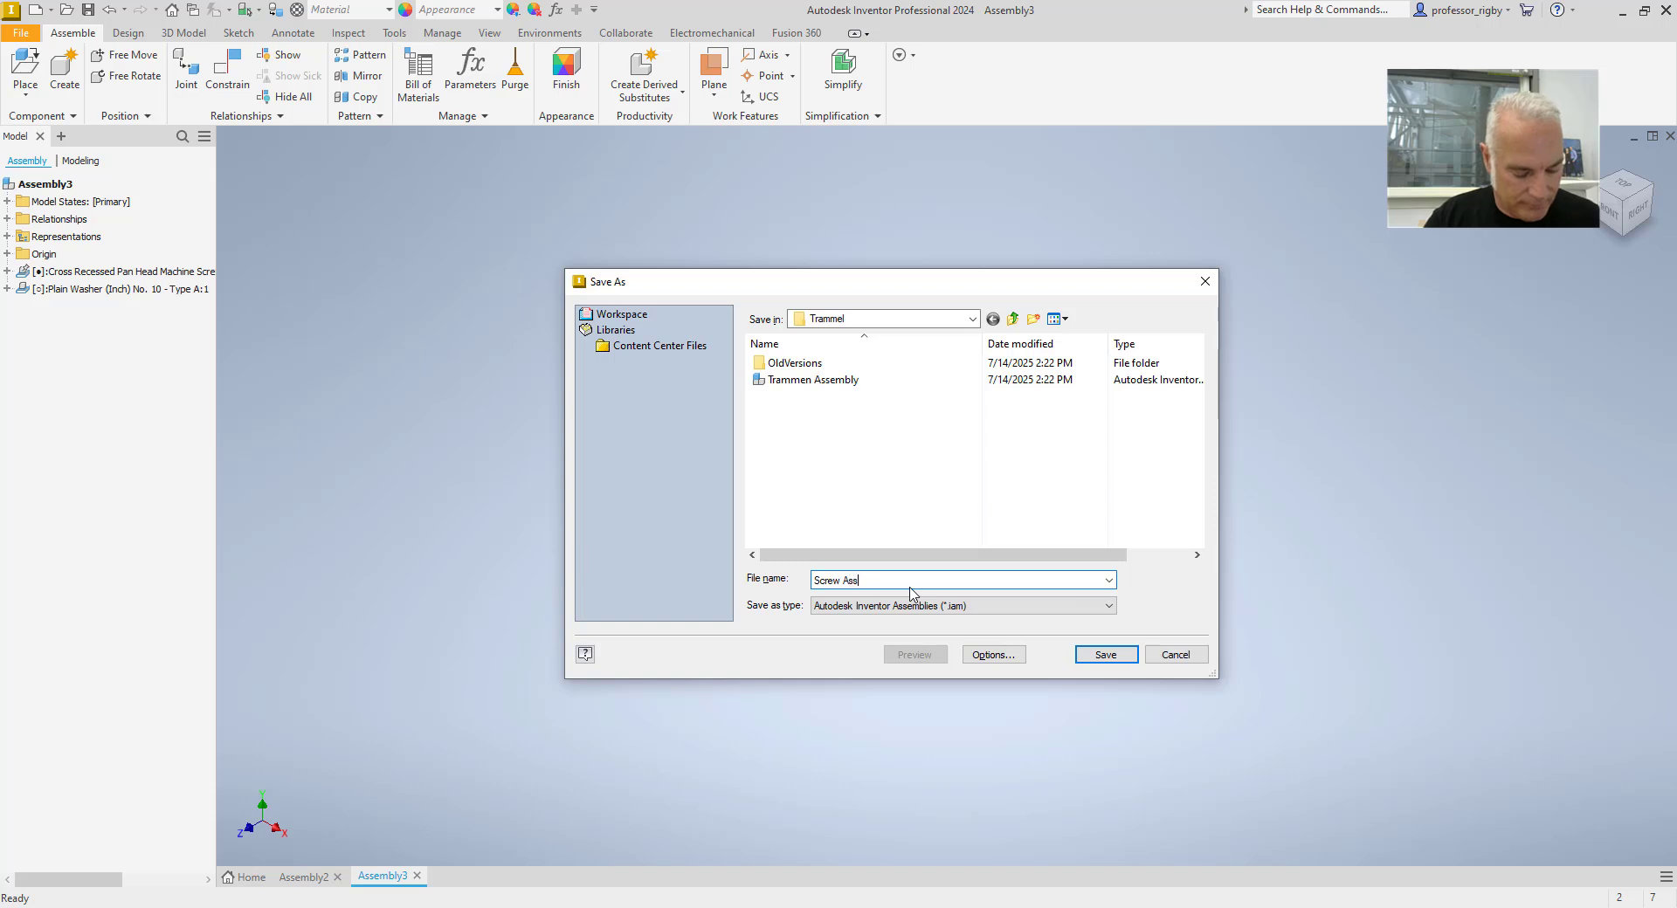
text(embly)
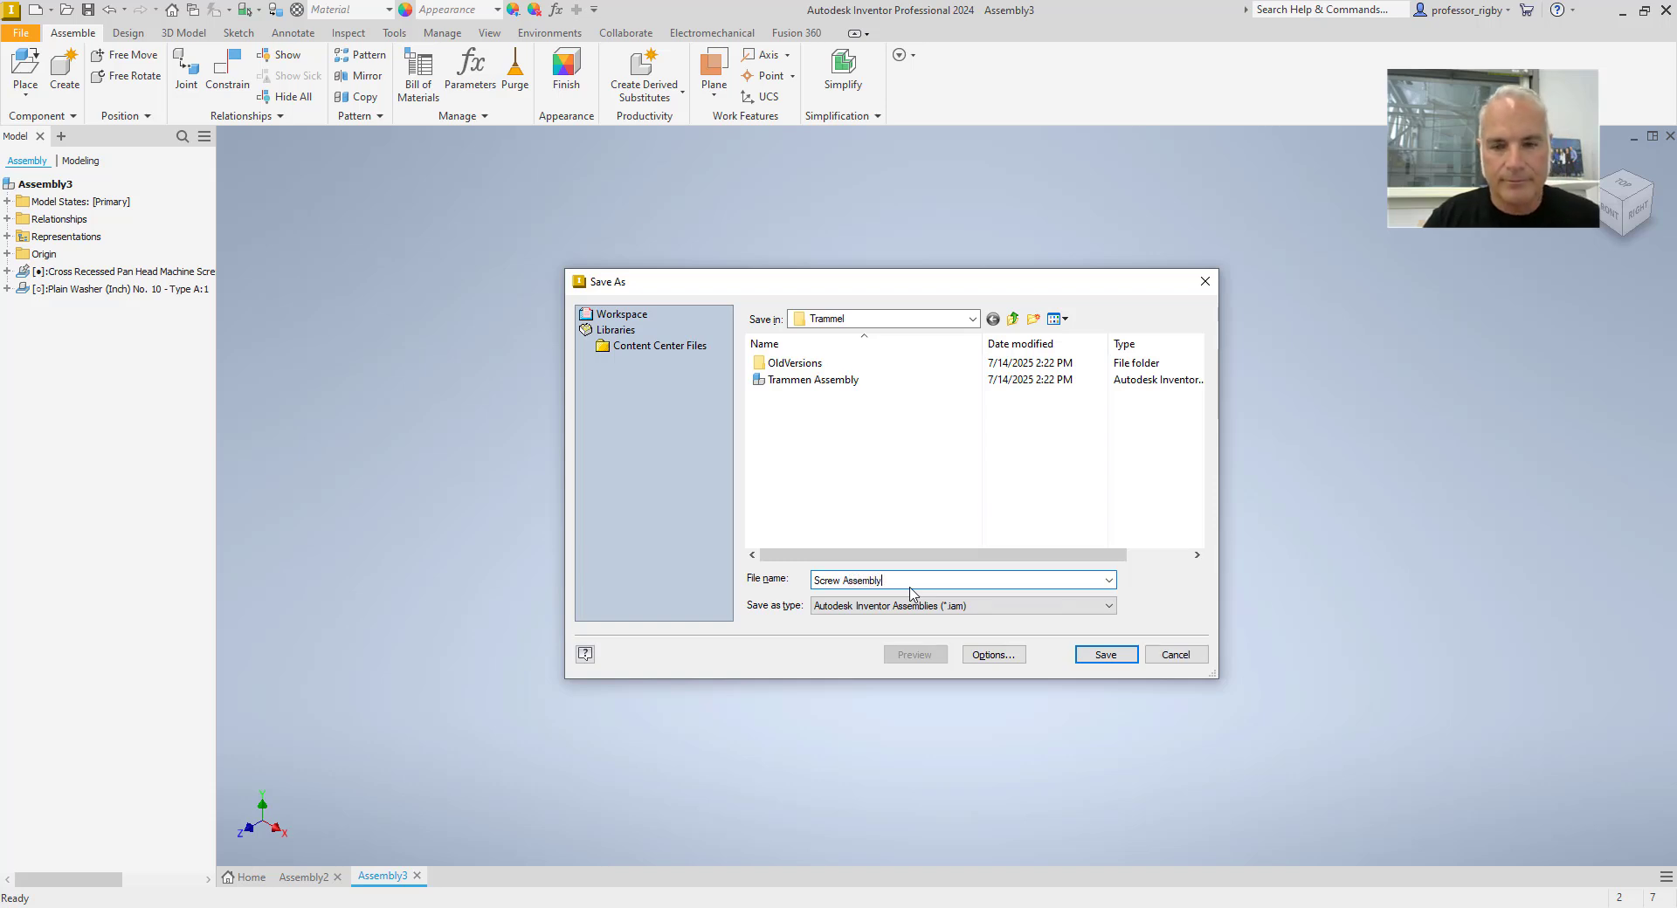
key(Return)
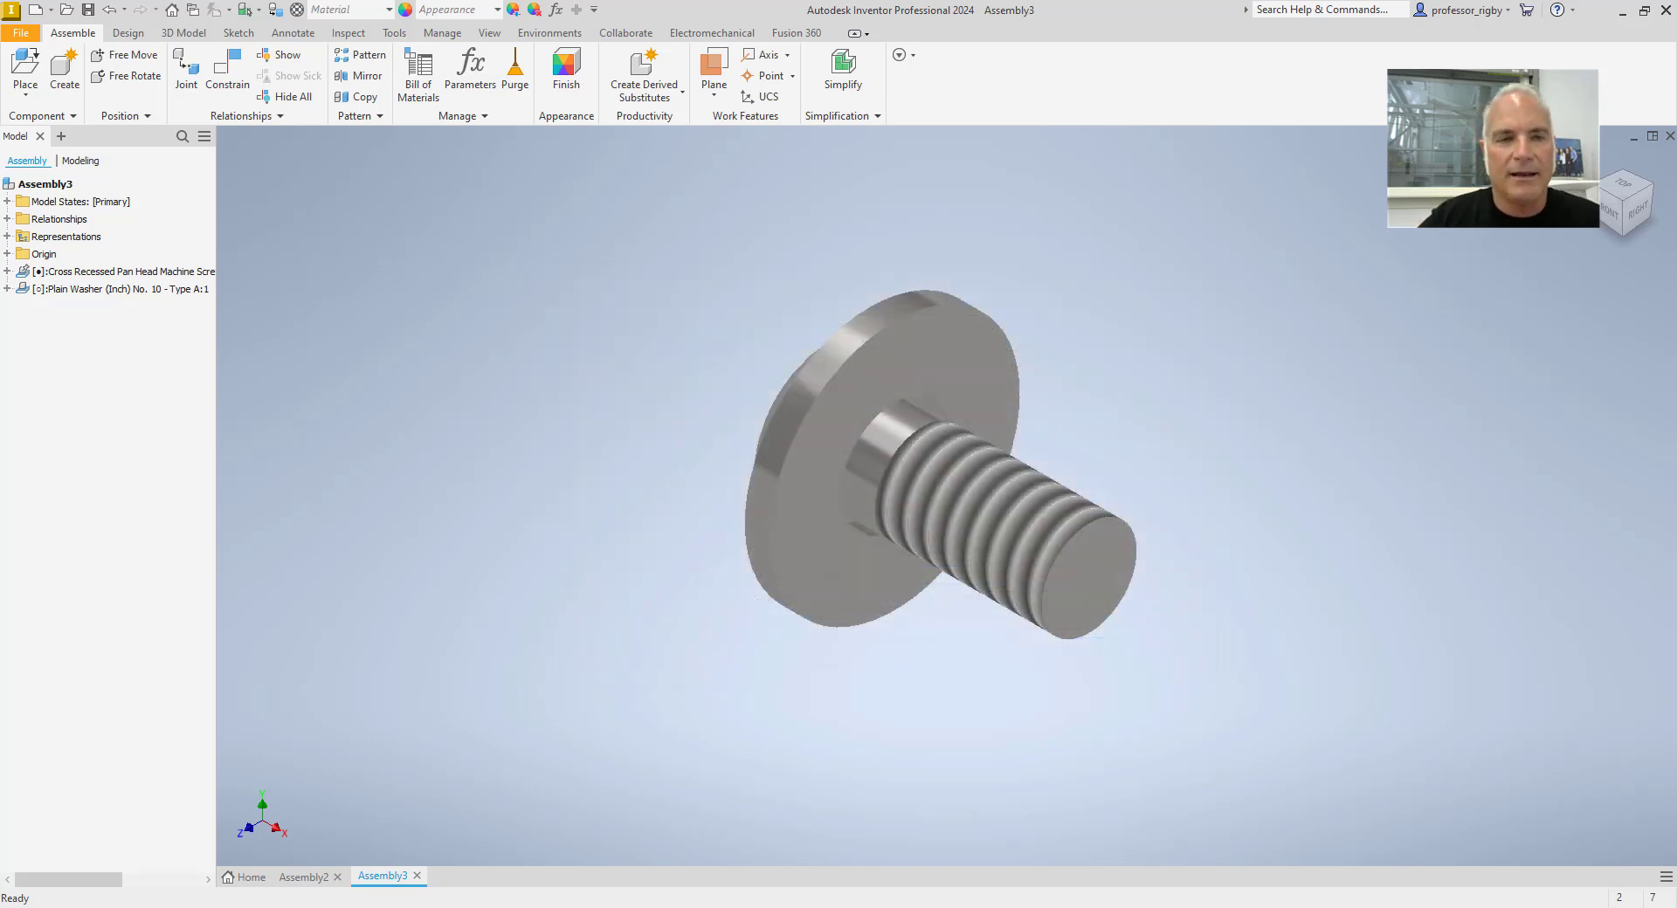
Step: Switch to Assembly2 and place three copies of Screw Assembly from the Trammel folder in the open space above the Base
click(303, 877)
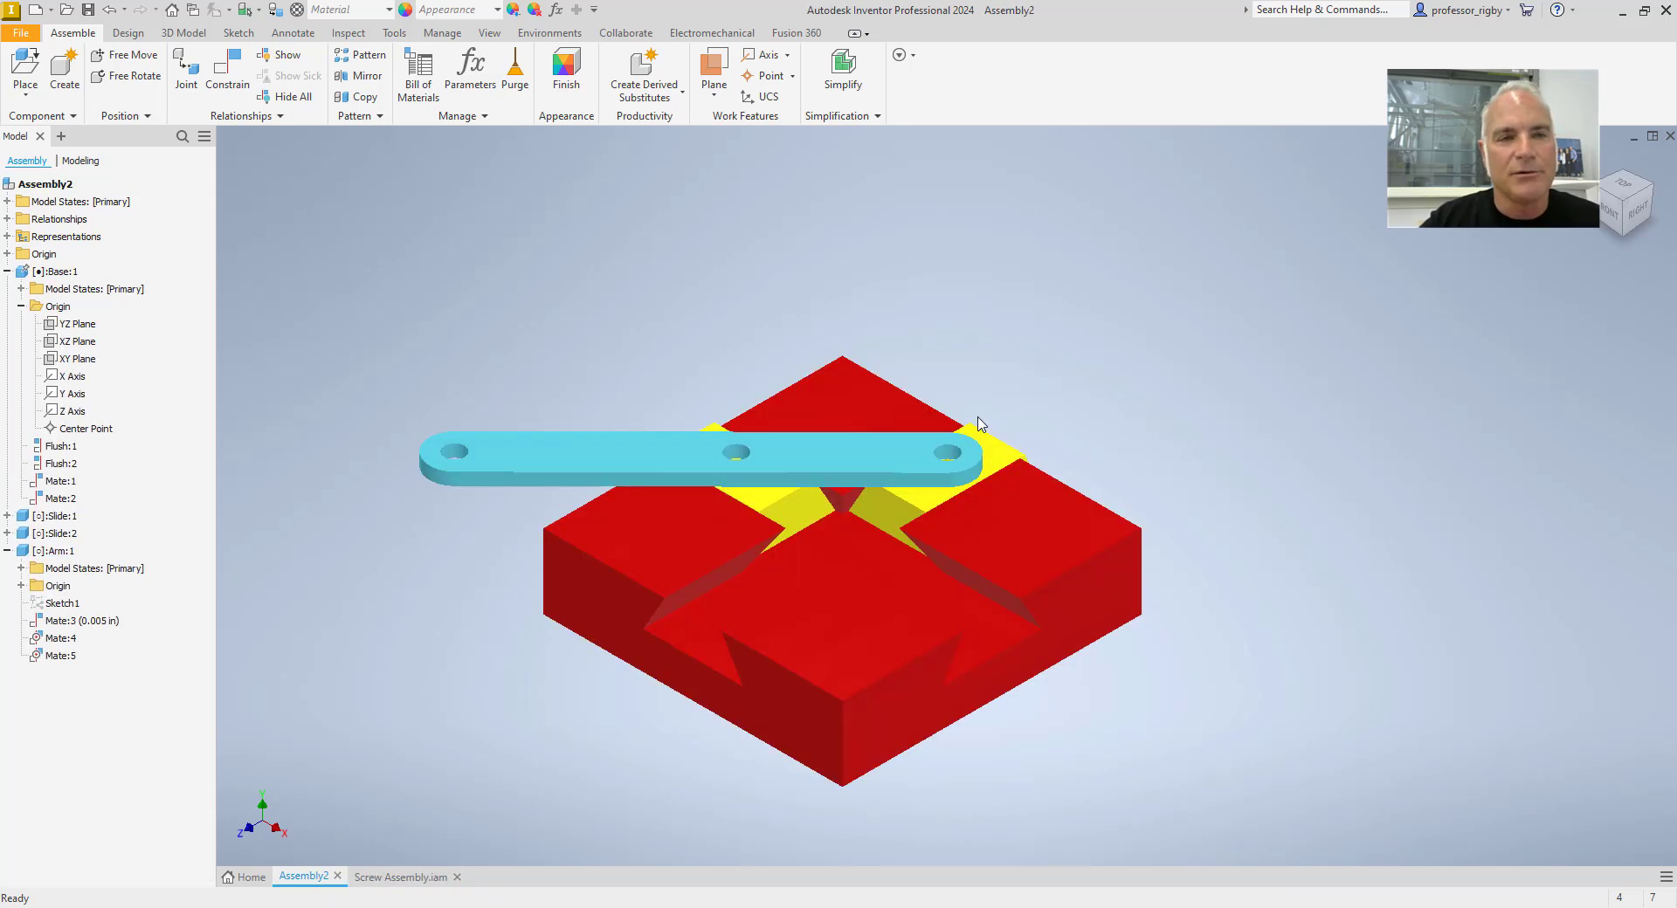
click(25, 65)
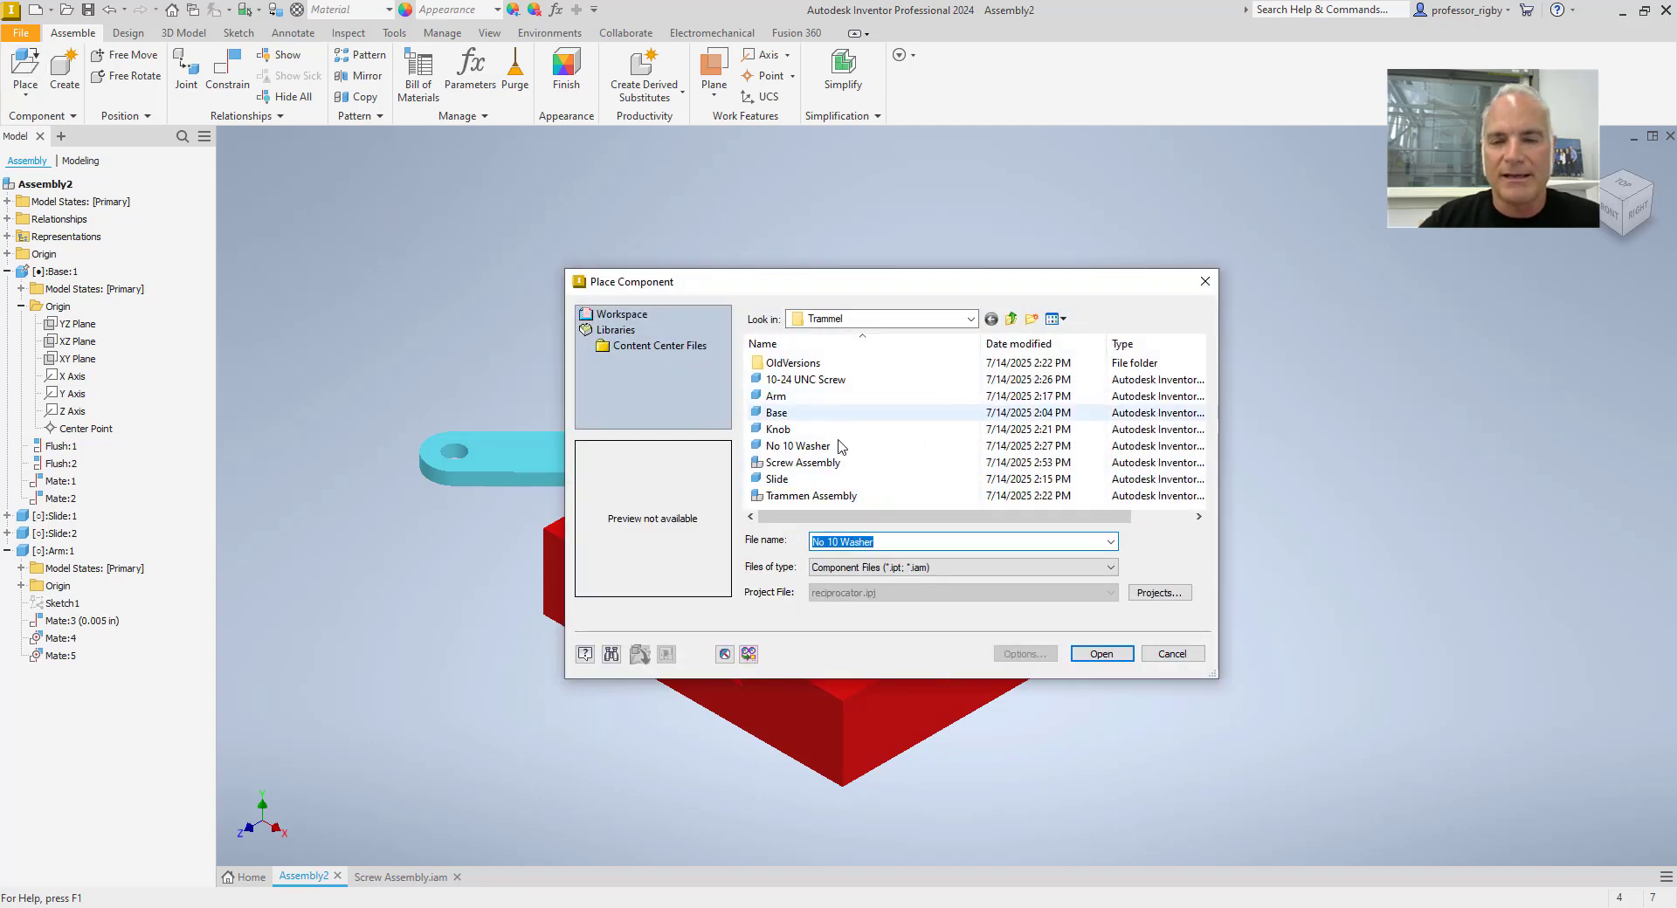
click(841, 464)
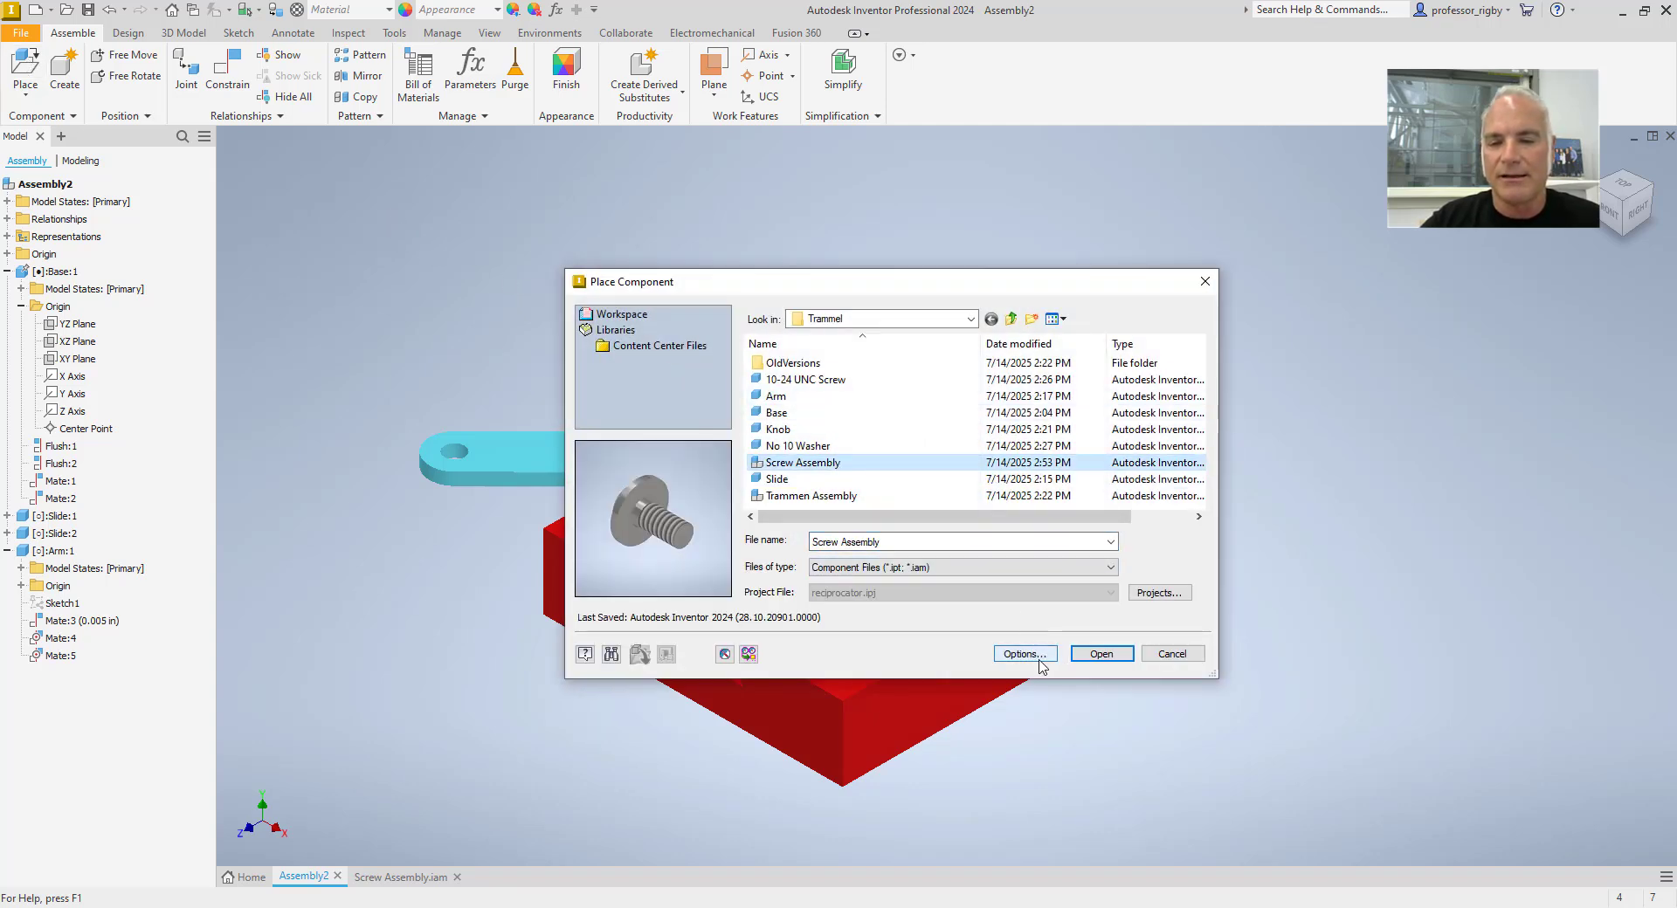
click(1100, 654)
click(797, 238)
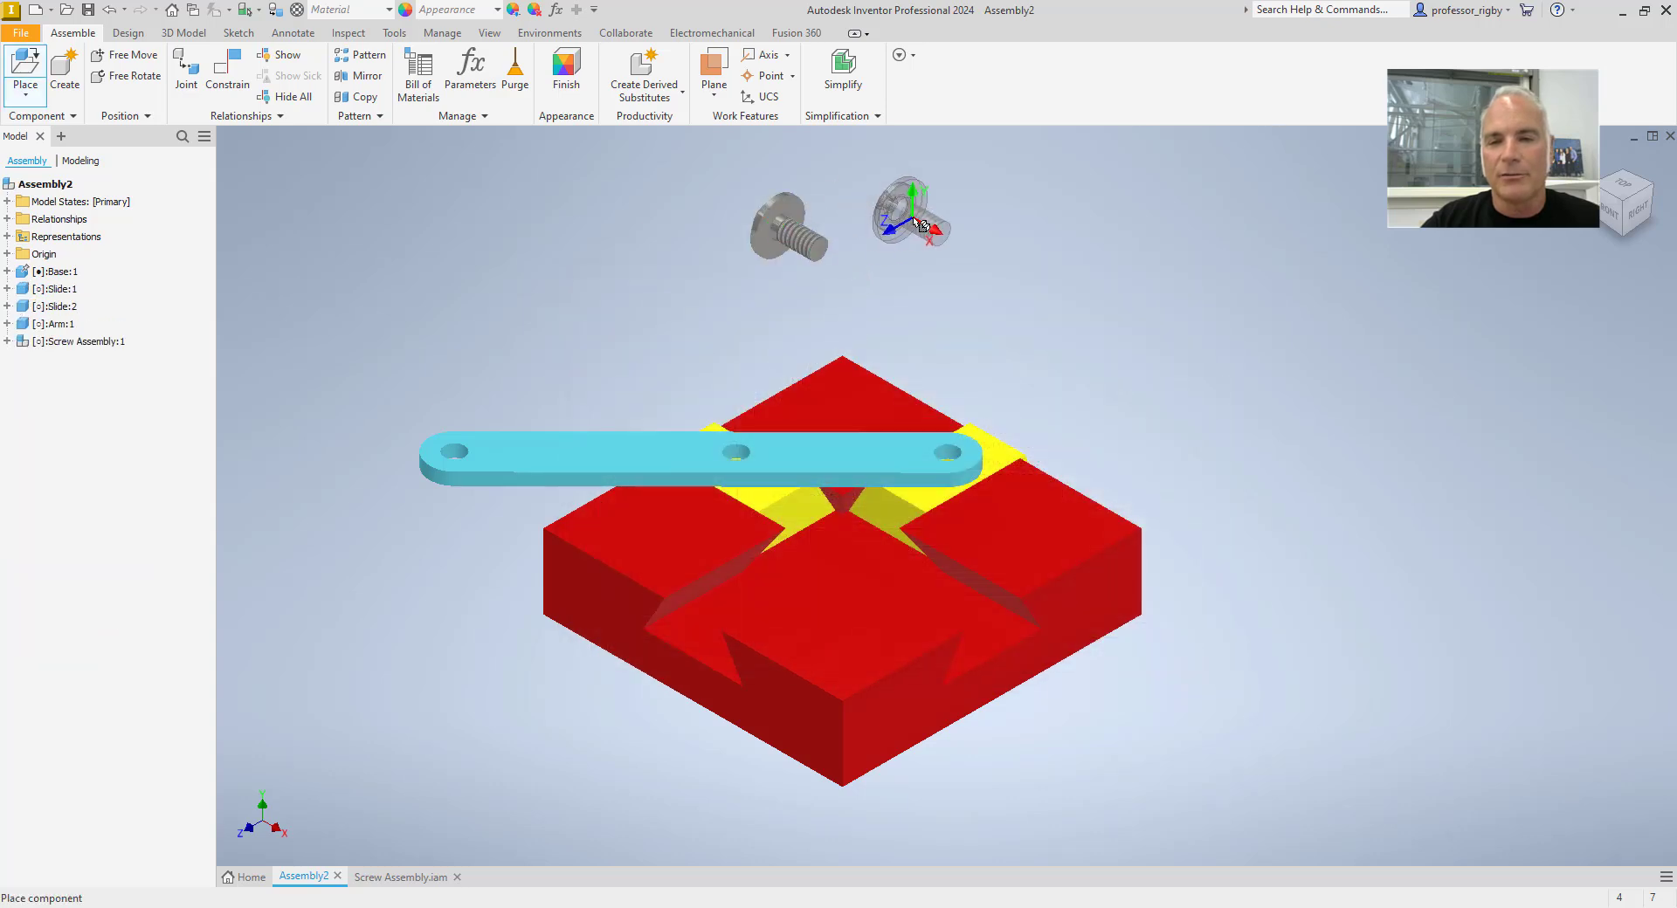
click(917, 227)
click(1089, 230)
right_click(1229, 246)
click(1300, 249)
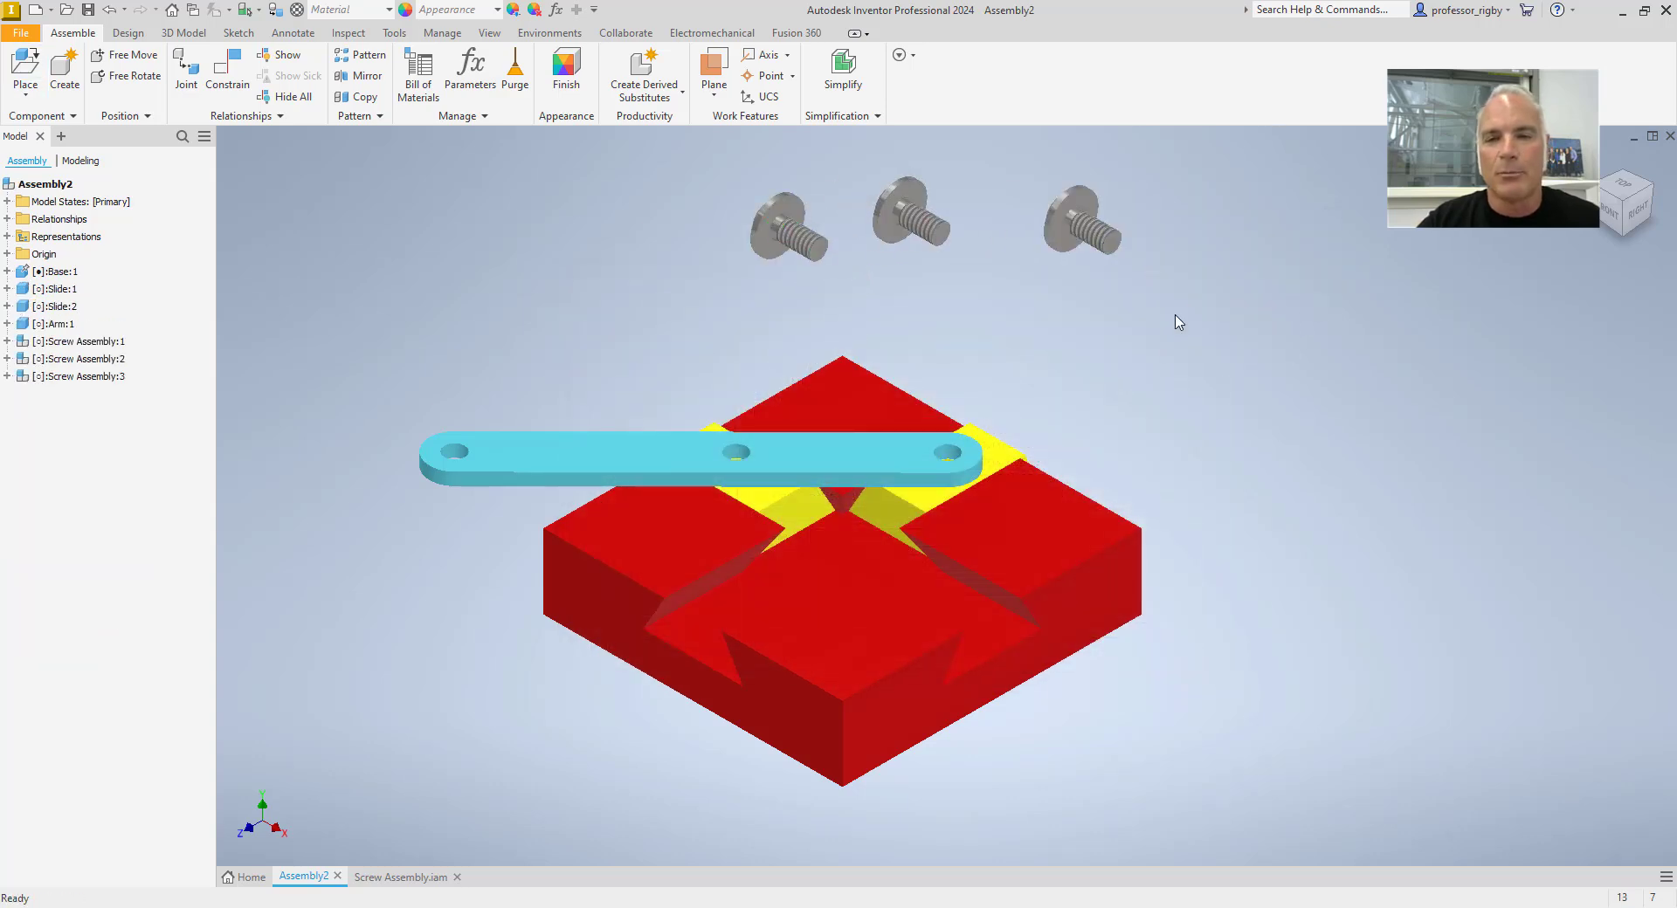
Step: Apply an Insert constraint between the first screw assembly's washer hole edge and the top edge of the Arm's middle hole
mouse_move(580, 322)
shift+middle_down()
mouse_move(669, 344)
mouse_move(757, 289)
shift+middle_up()
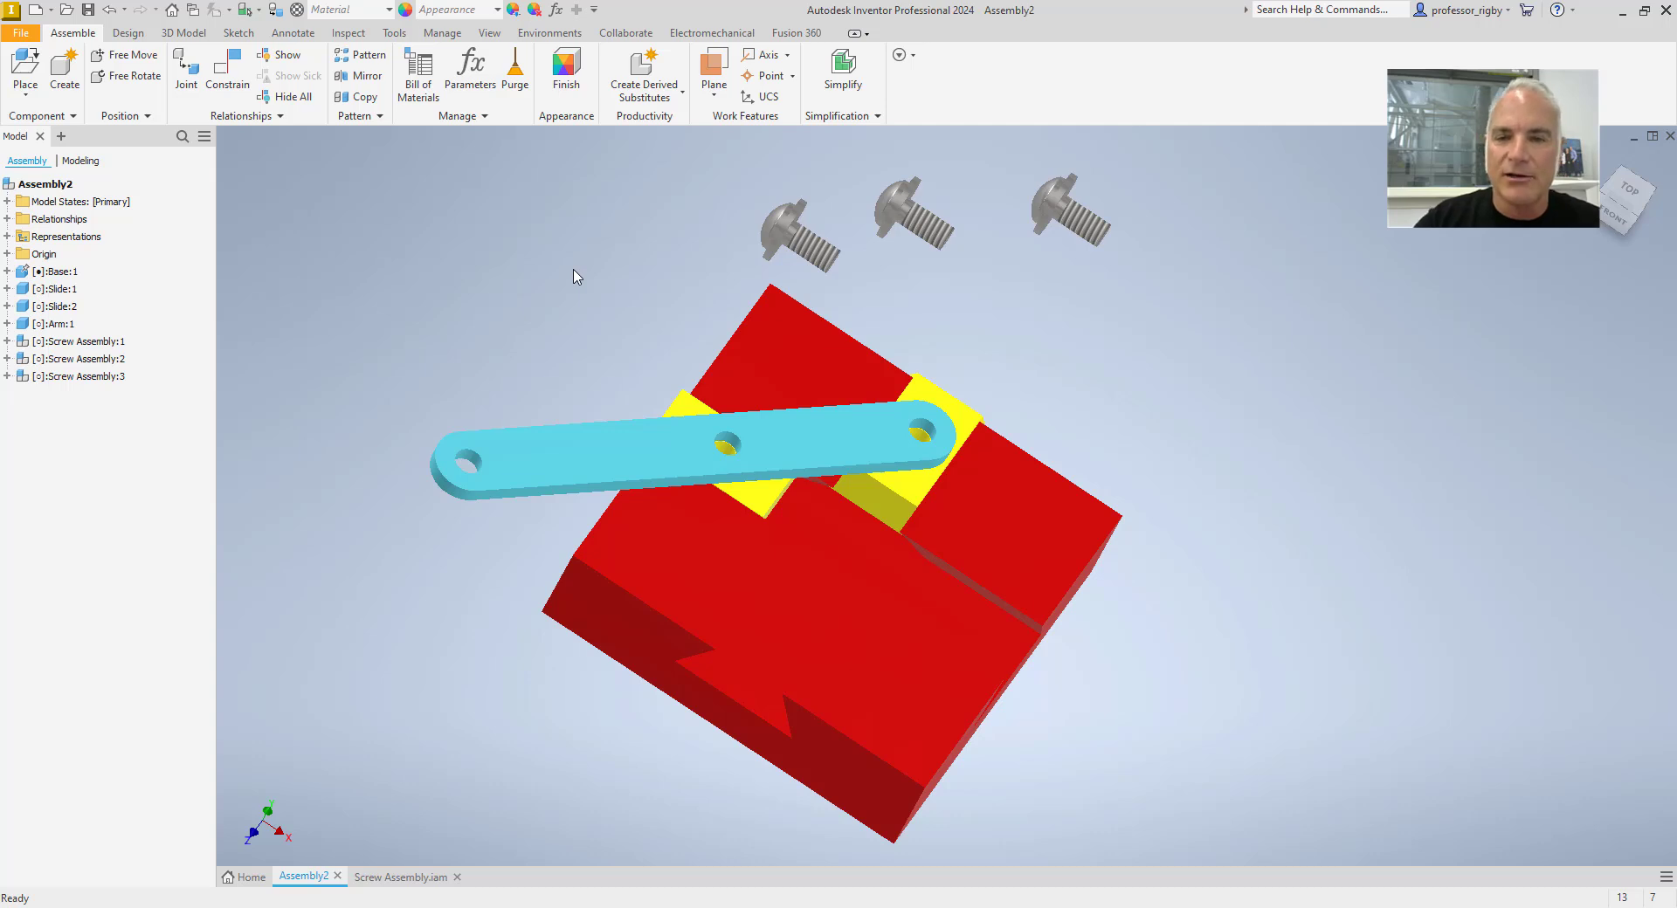
shift+middle_drag(521, 367, 479, 336)
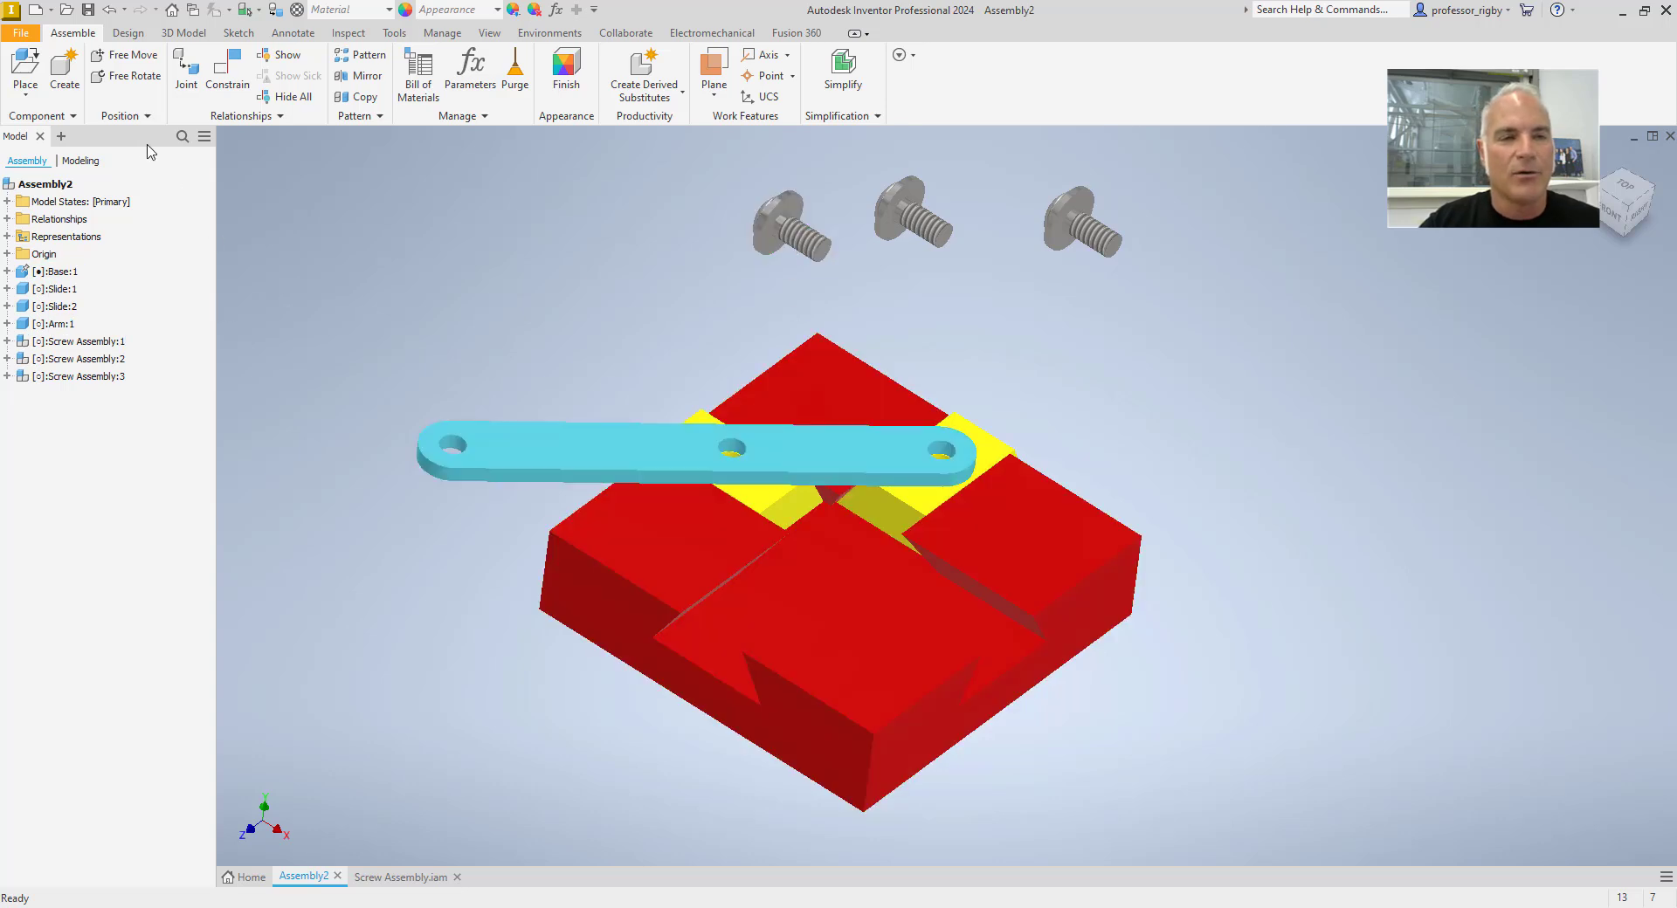
click(227, 86)
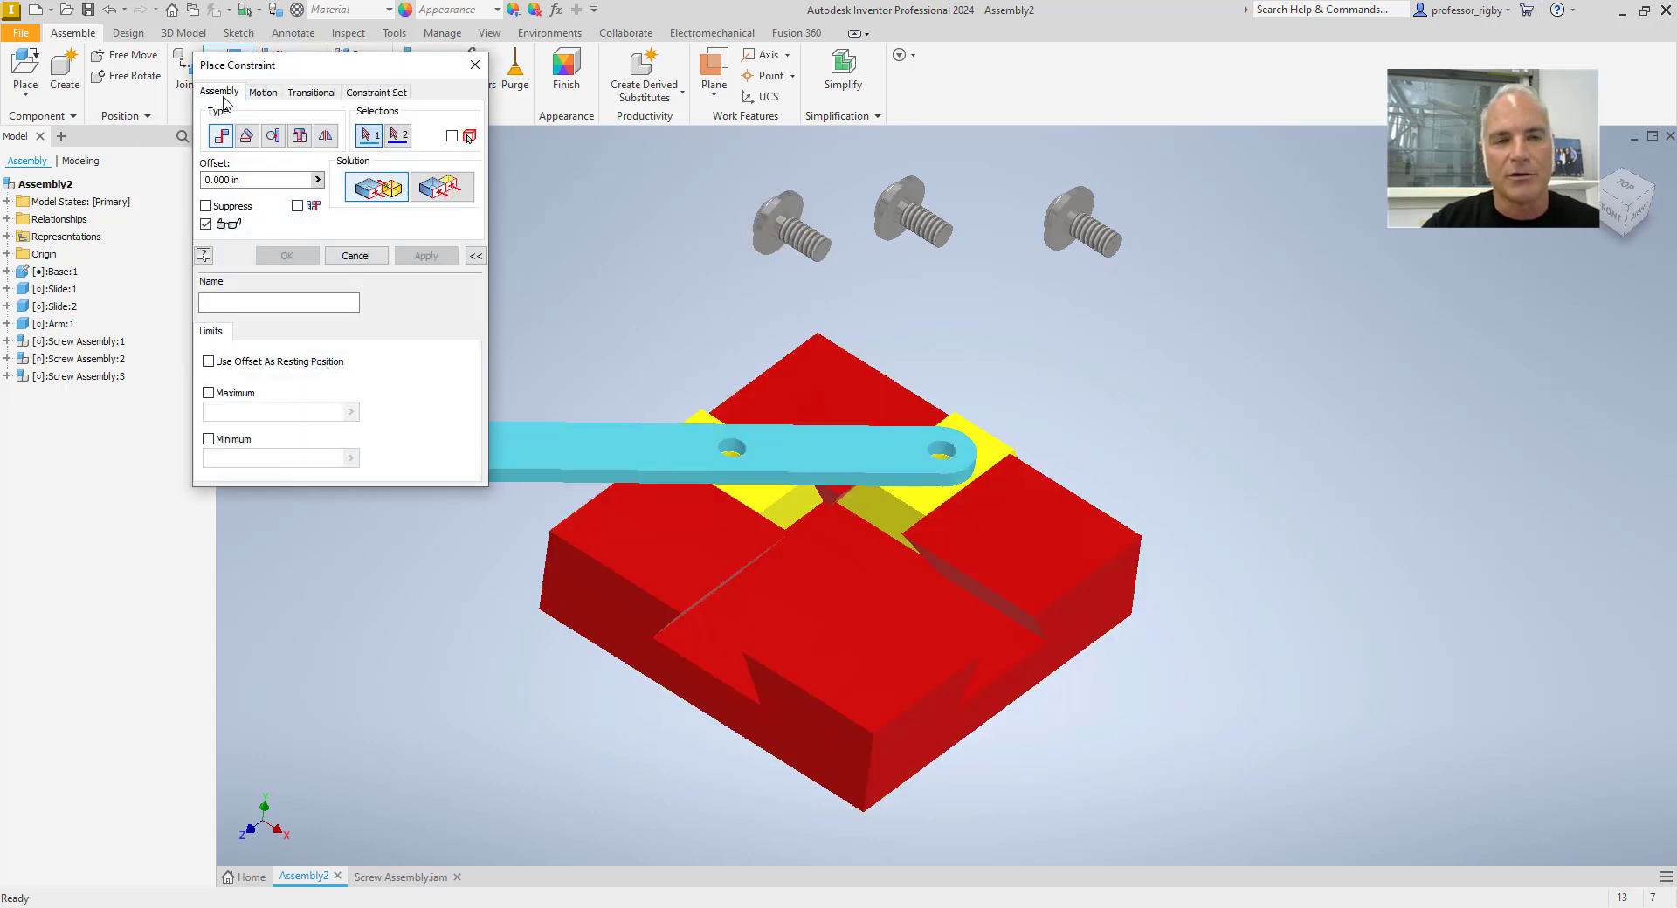
click(299, 136)
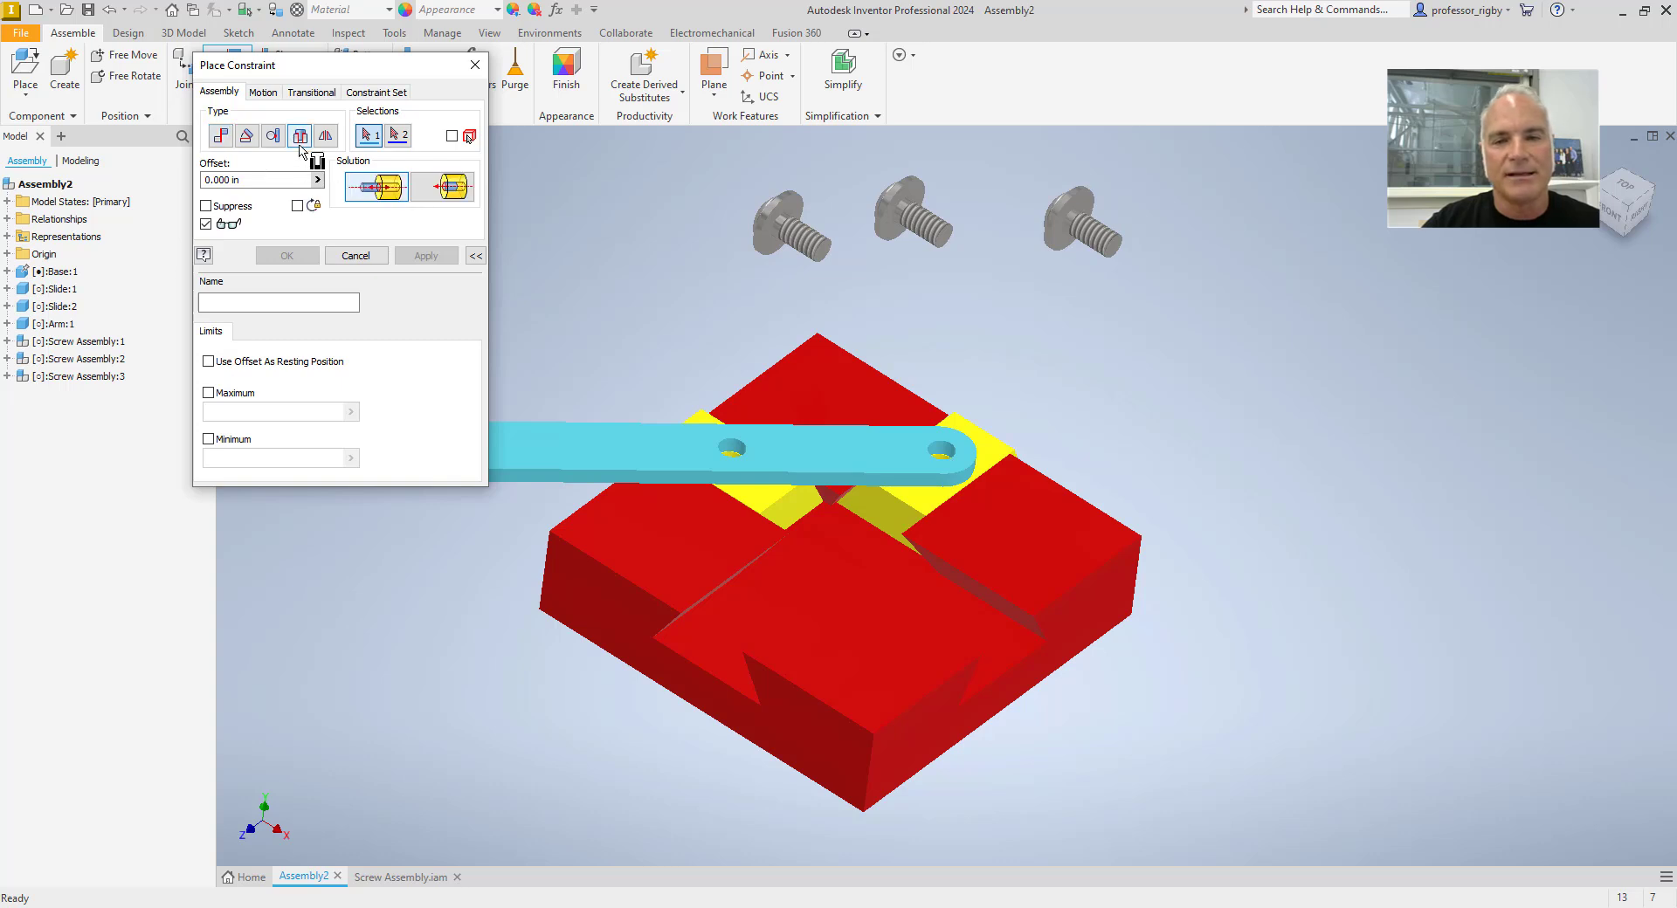
scroll(734, 253, down, 3)
scroll(826, 229, down, 2)
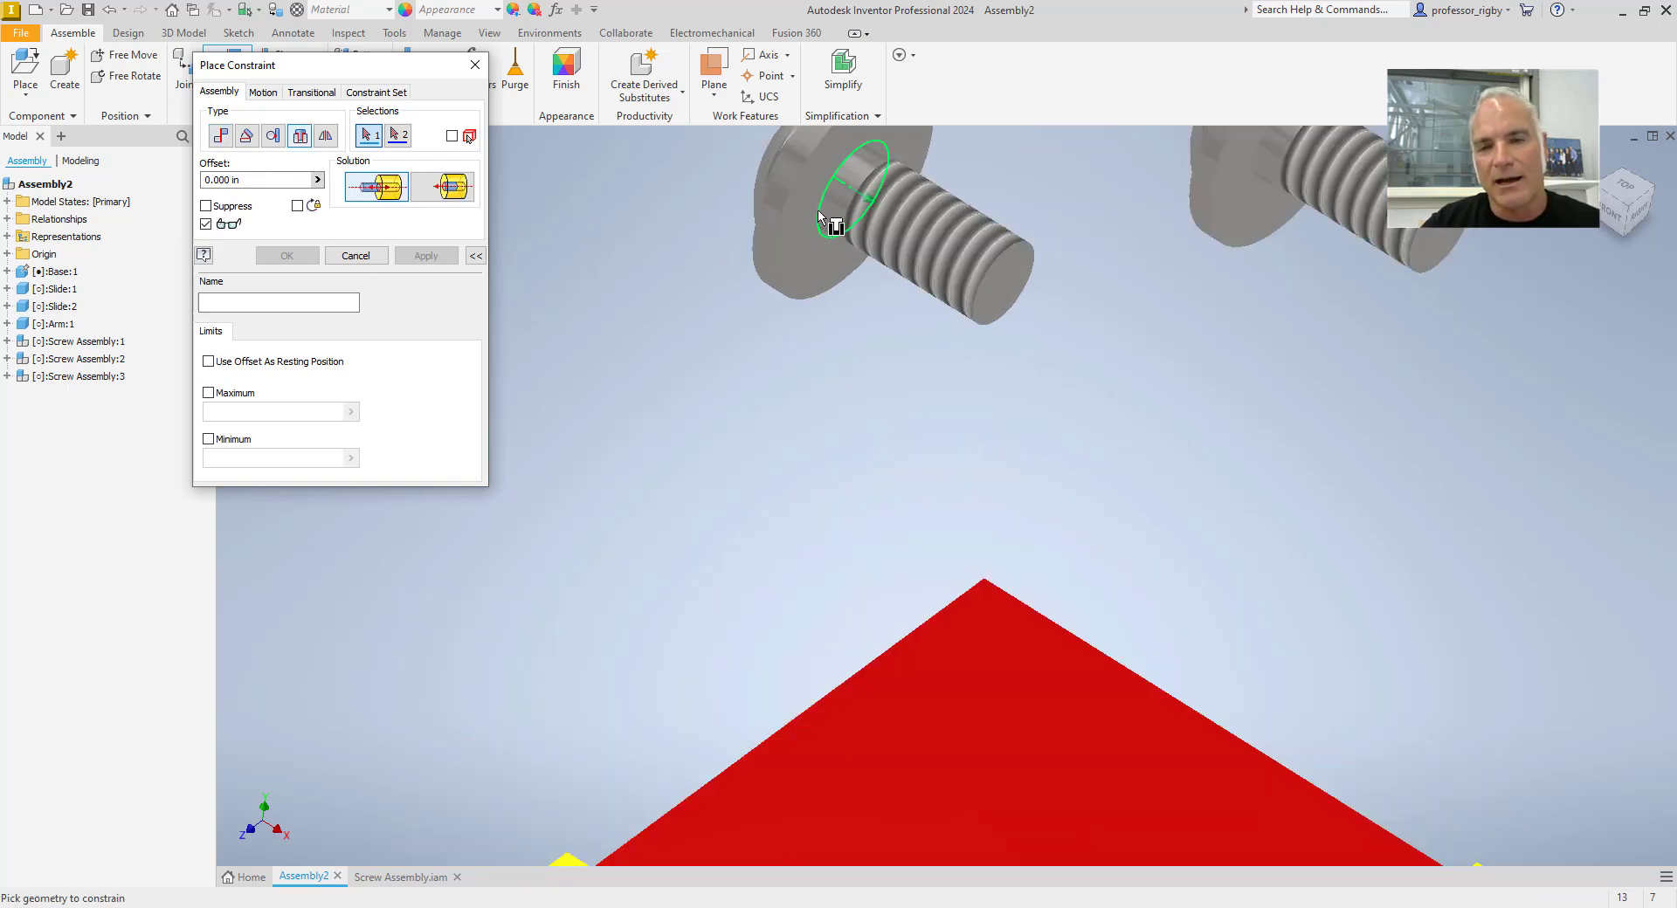
click(817, 218)
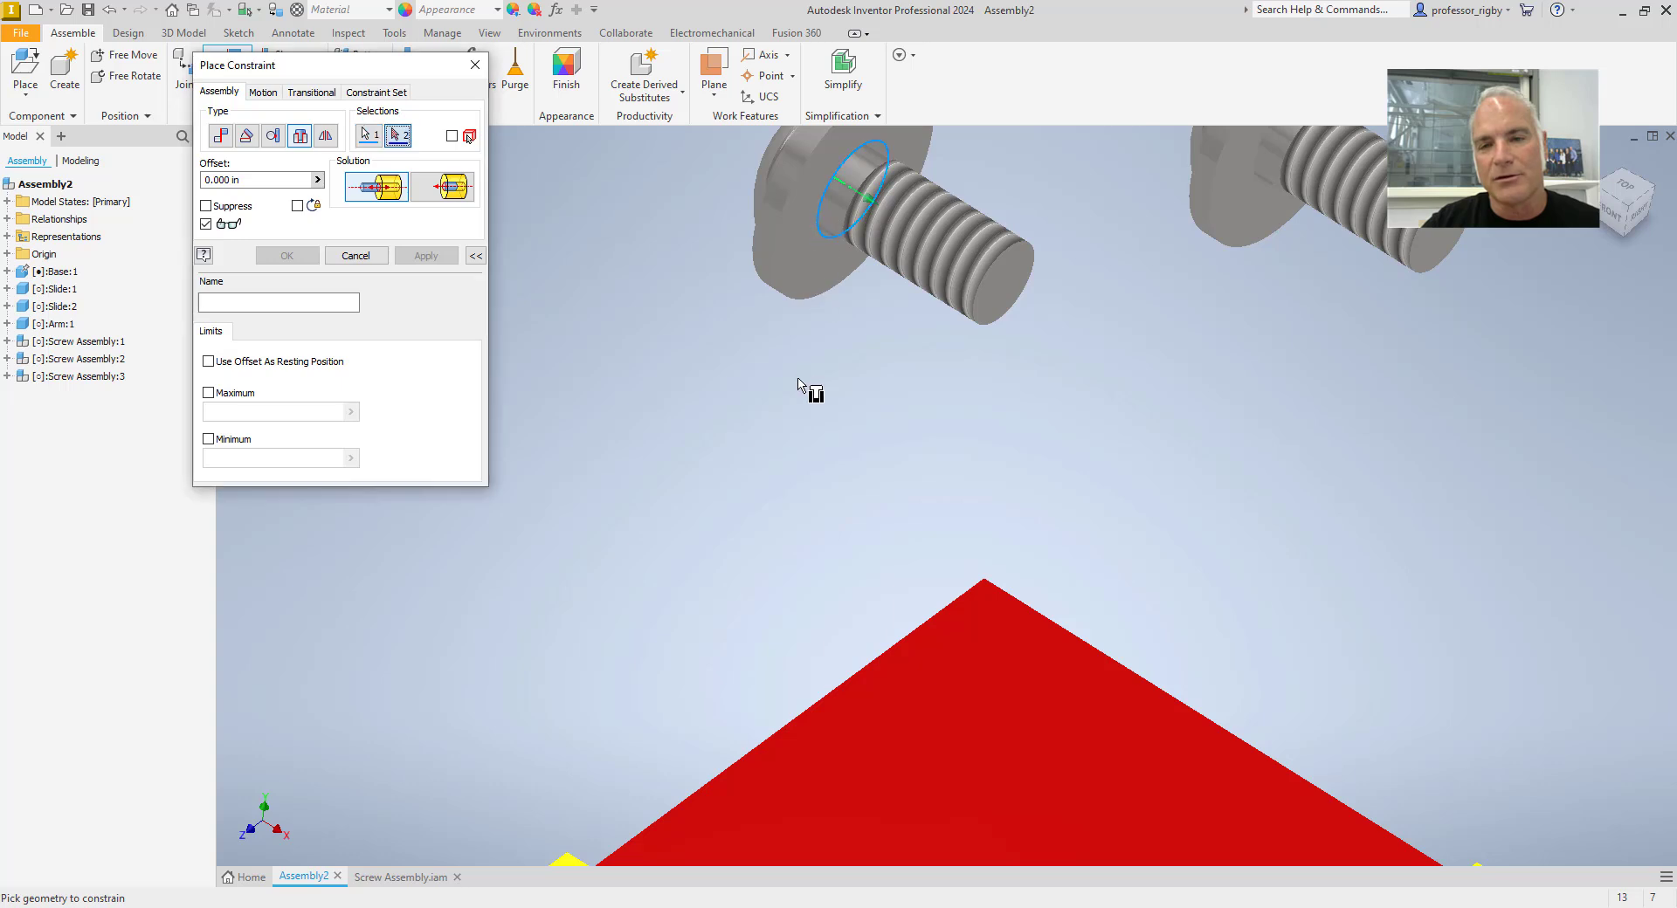
key(F5)
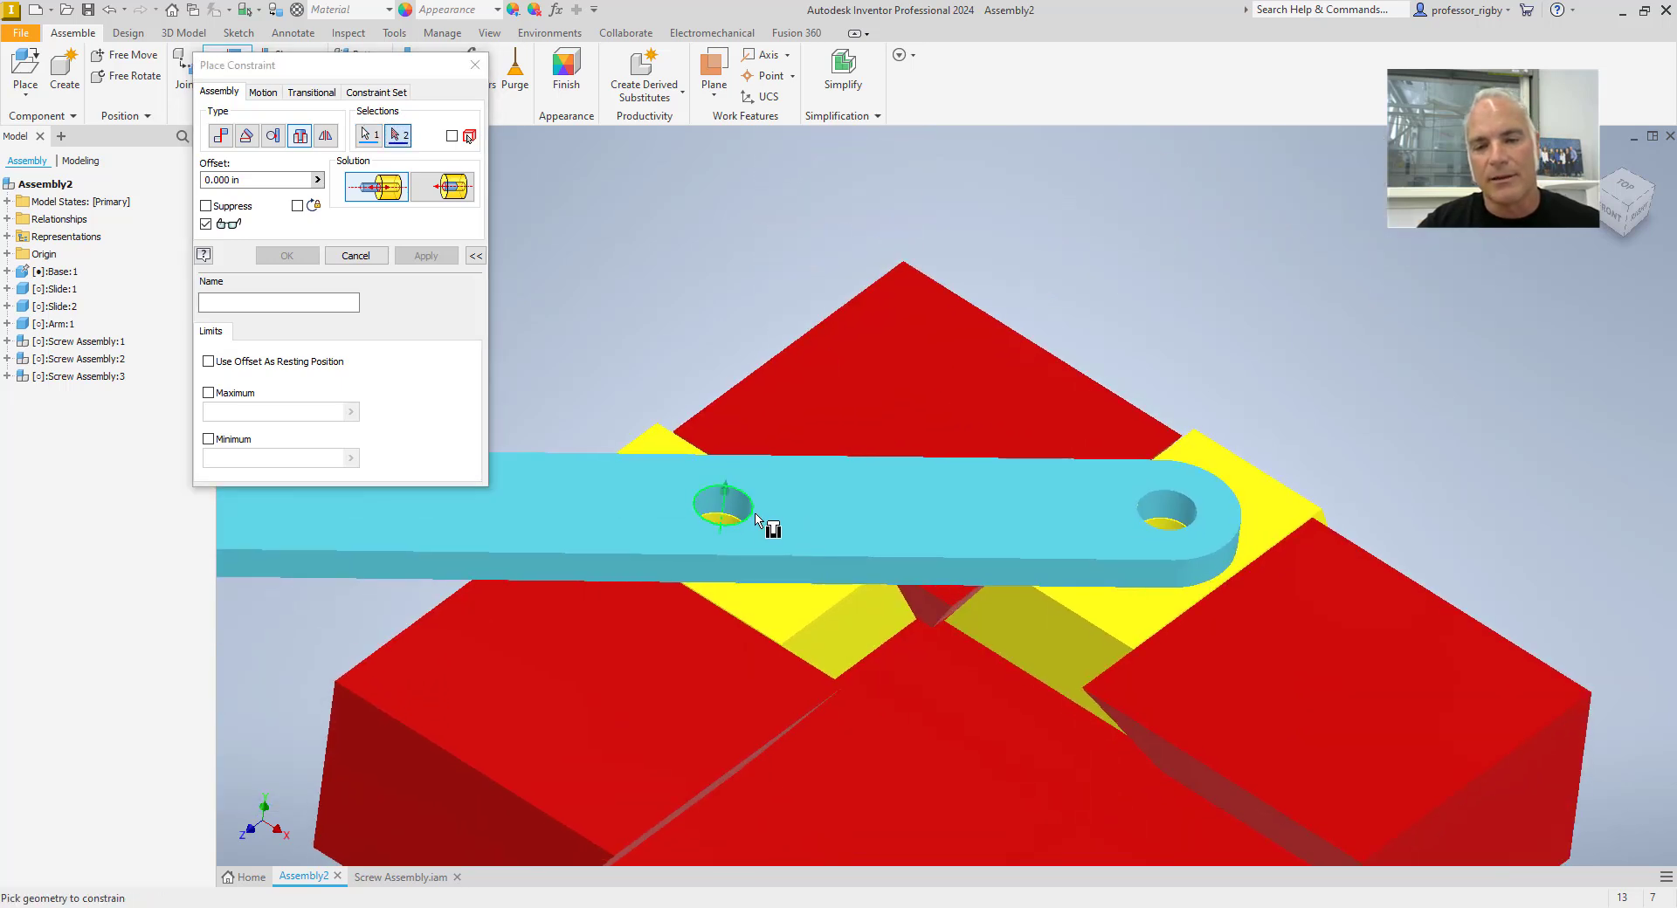
click(755, 515)
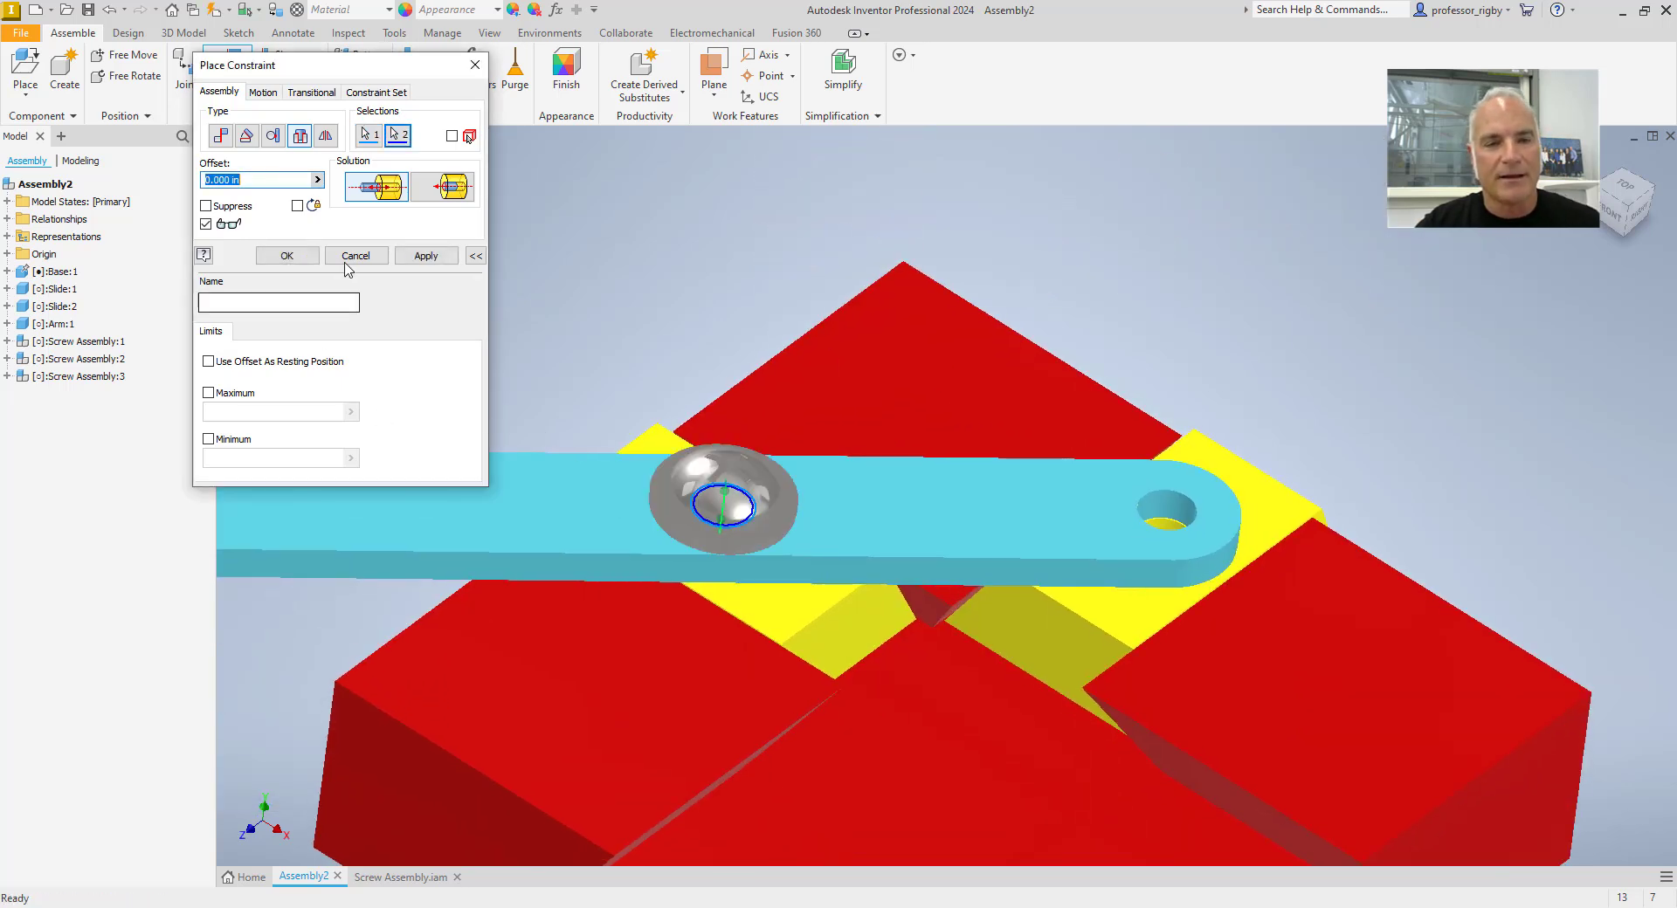
click(425, 256)
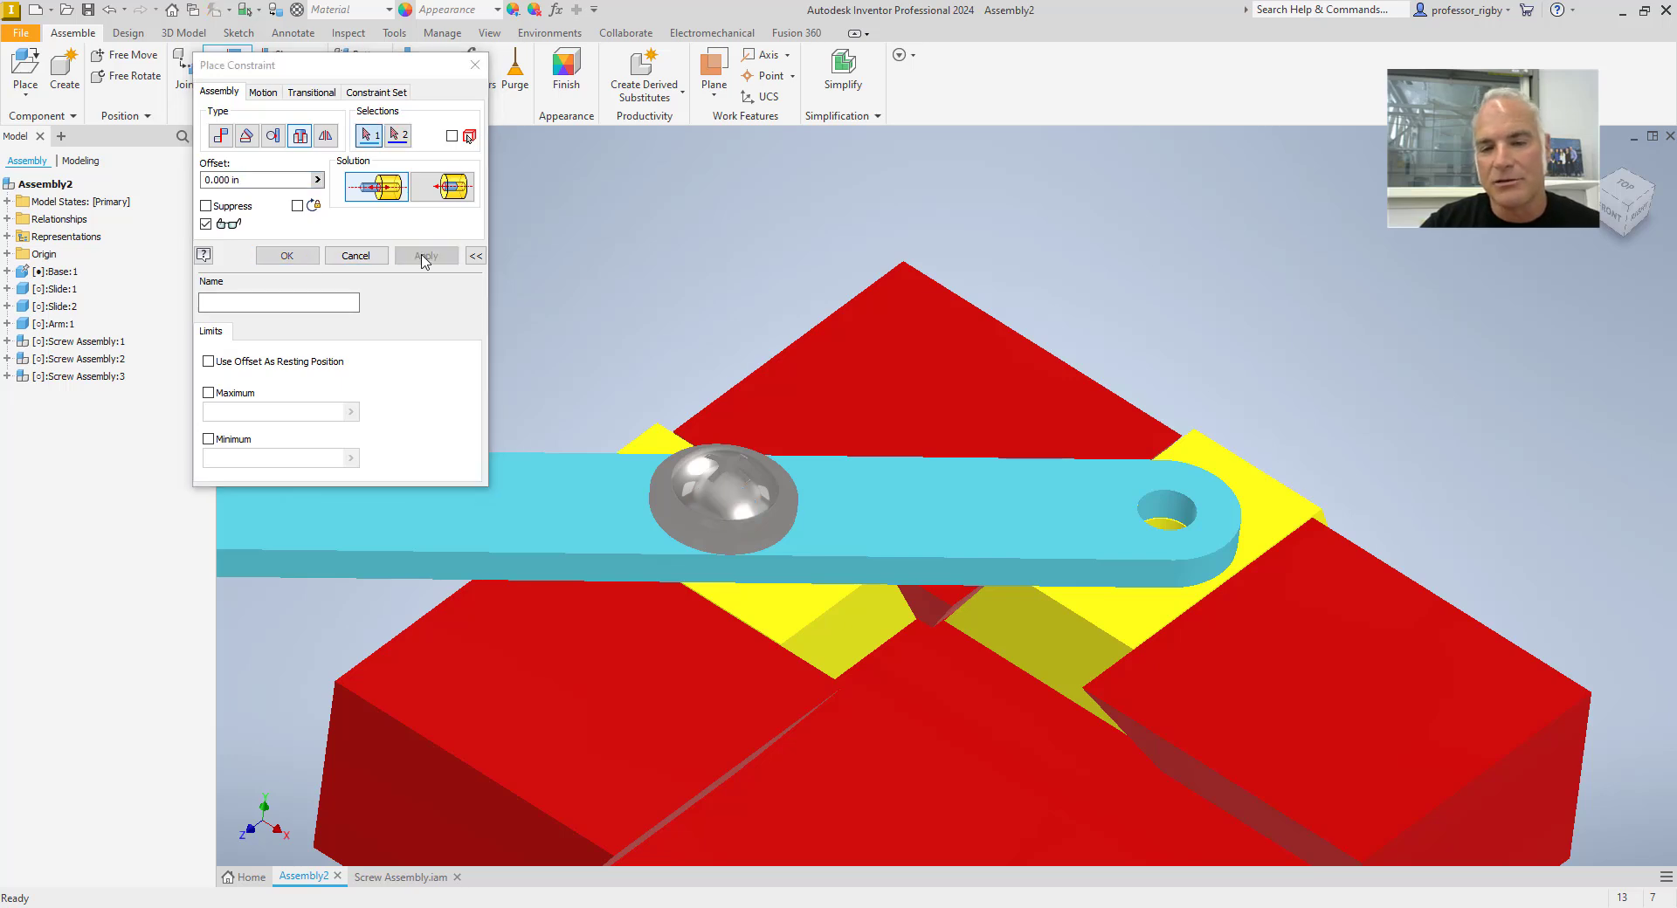
Step: Apply an Insert constraint seating the second screw assembly's washer on the top edge of the Arm's end hole above the slide
key(F2)
drag(884, 304, 736, 434)
scroll(736, 434, down, 3)
key(Escape)
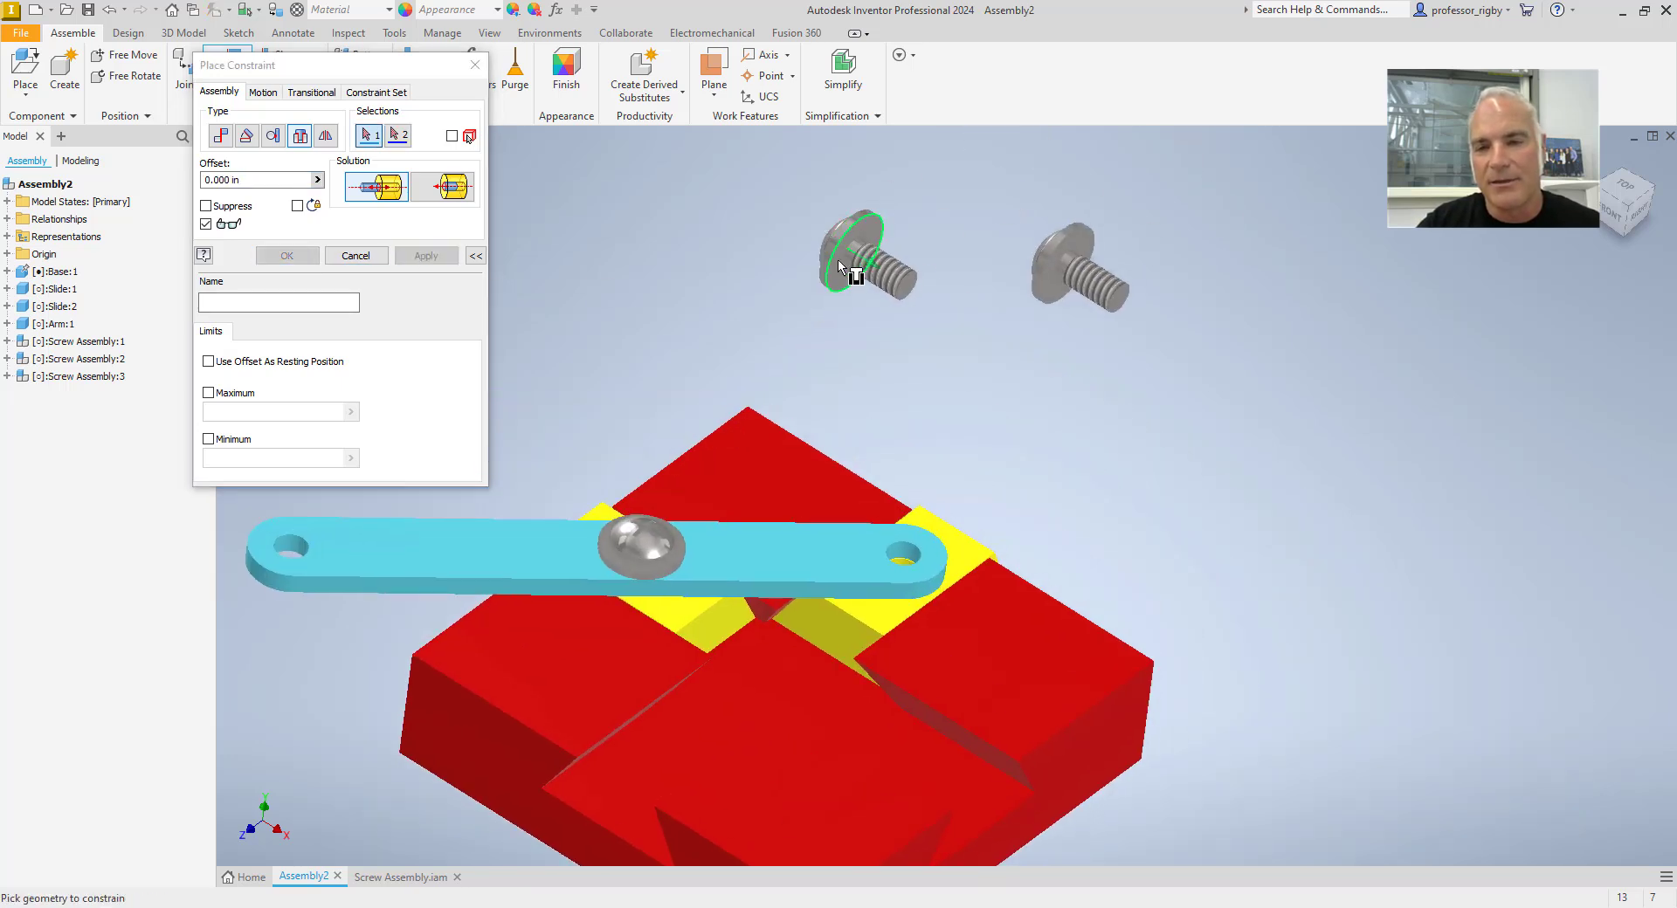
scroll(839, 256, up, 5)
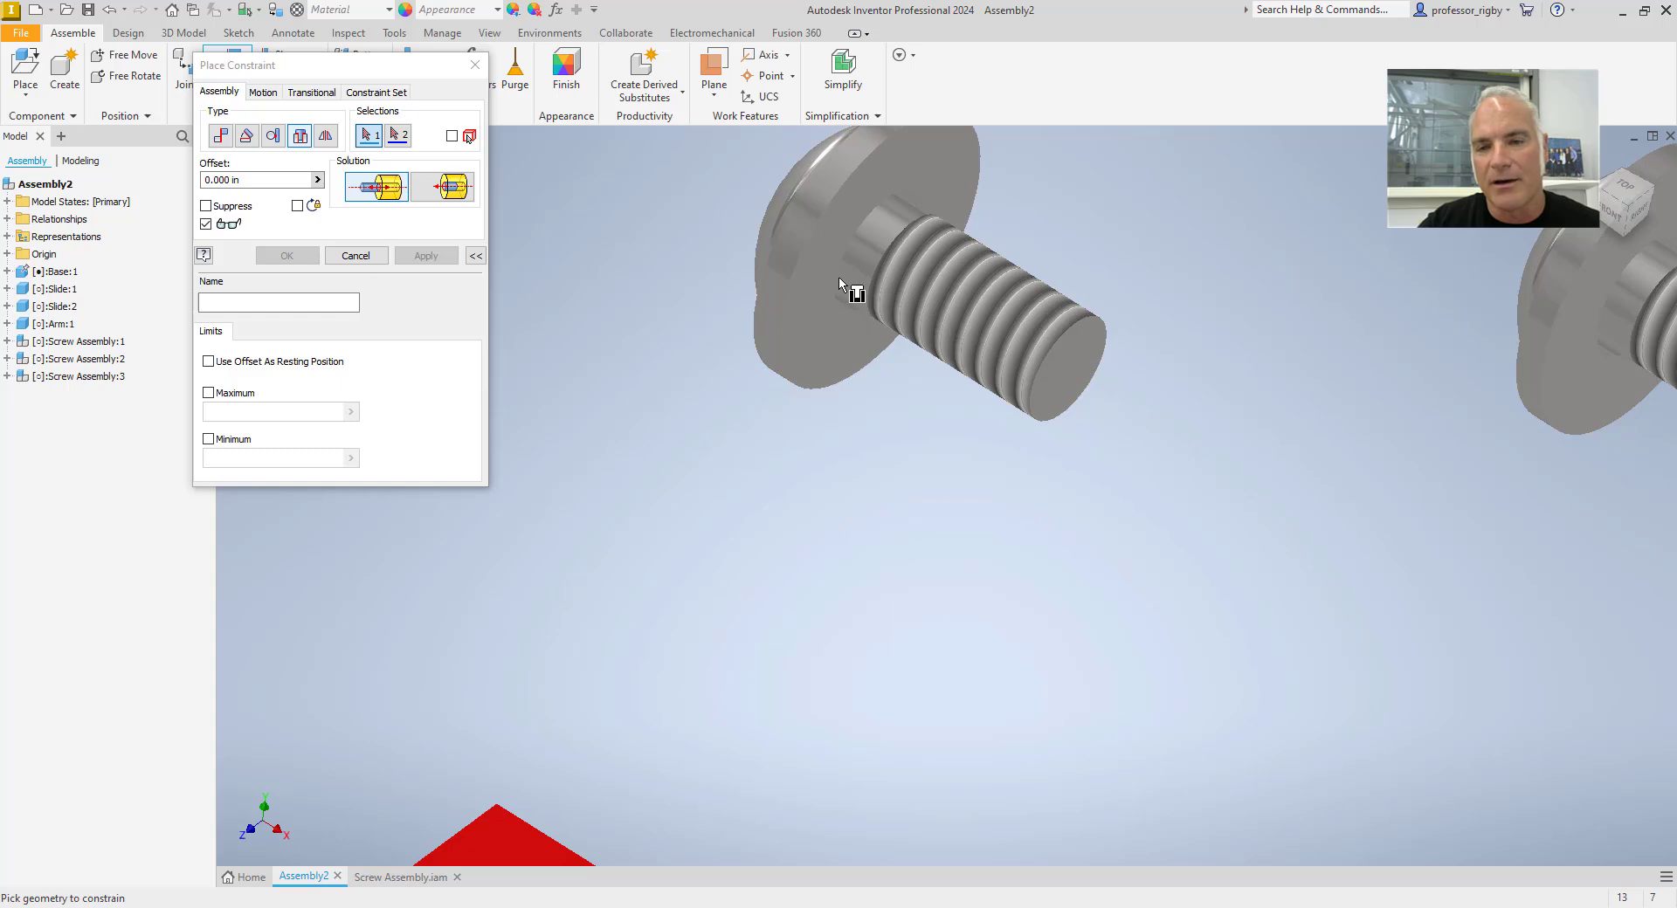
click(838, 311)
scroll(880, 464, down, 5)
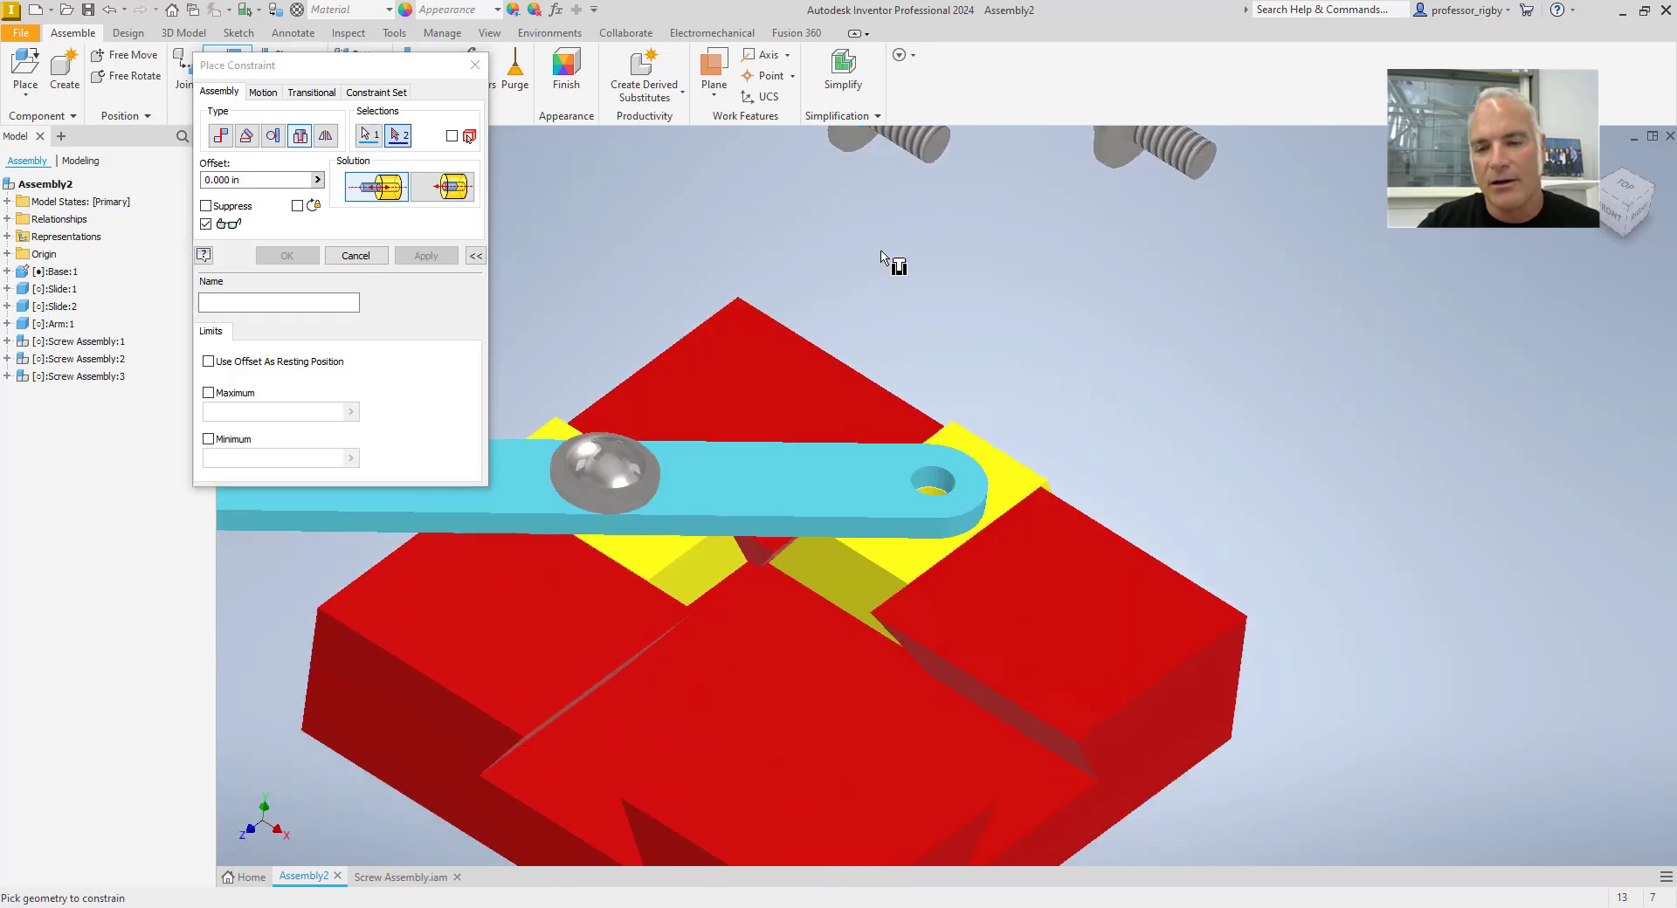
click(928, 471)
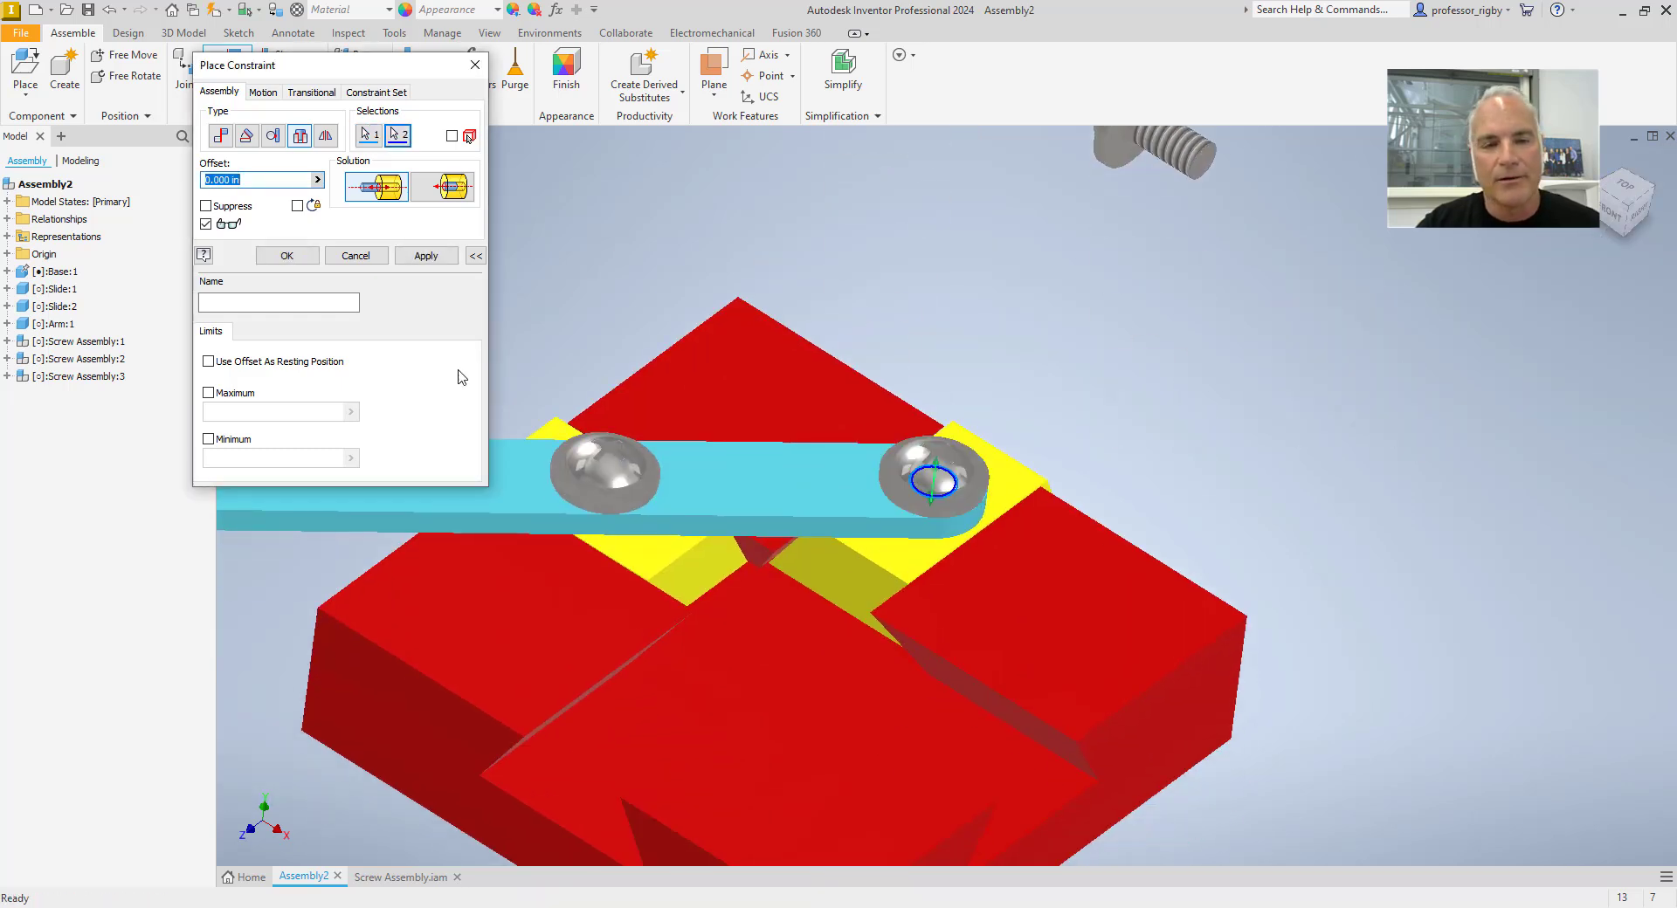
click(287, 255)
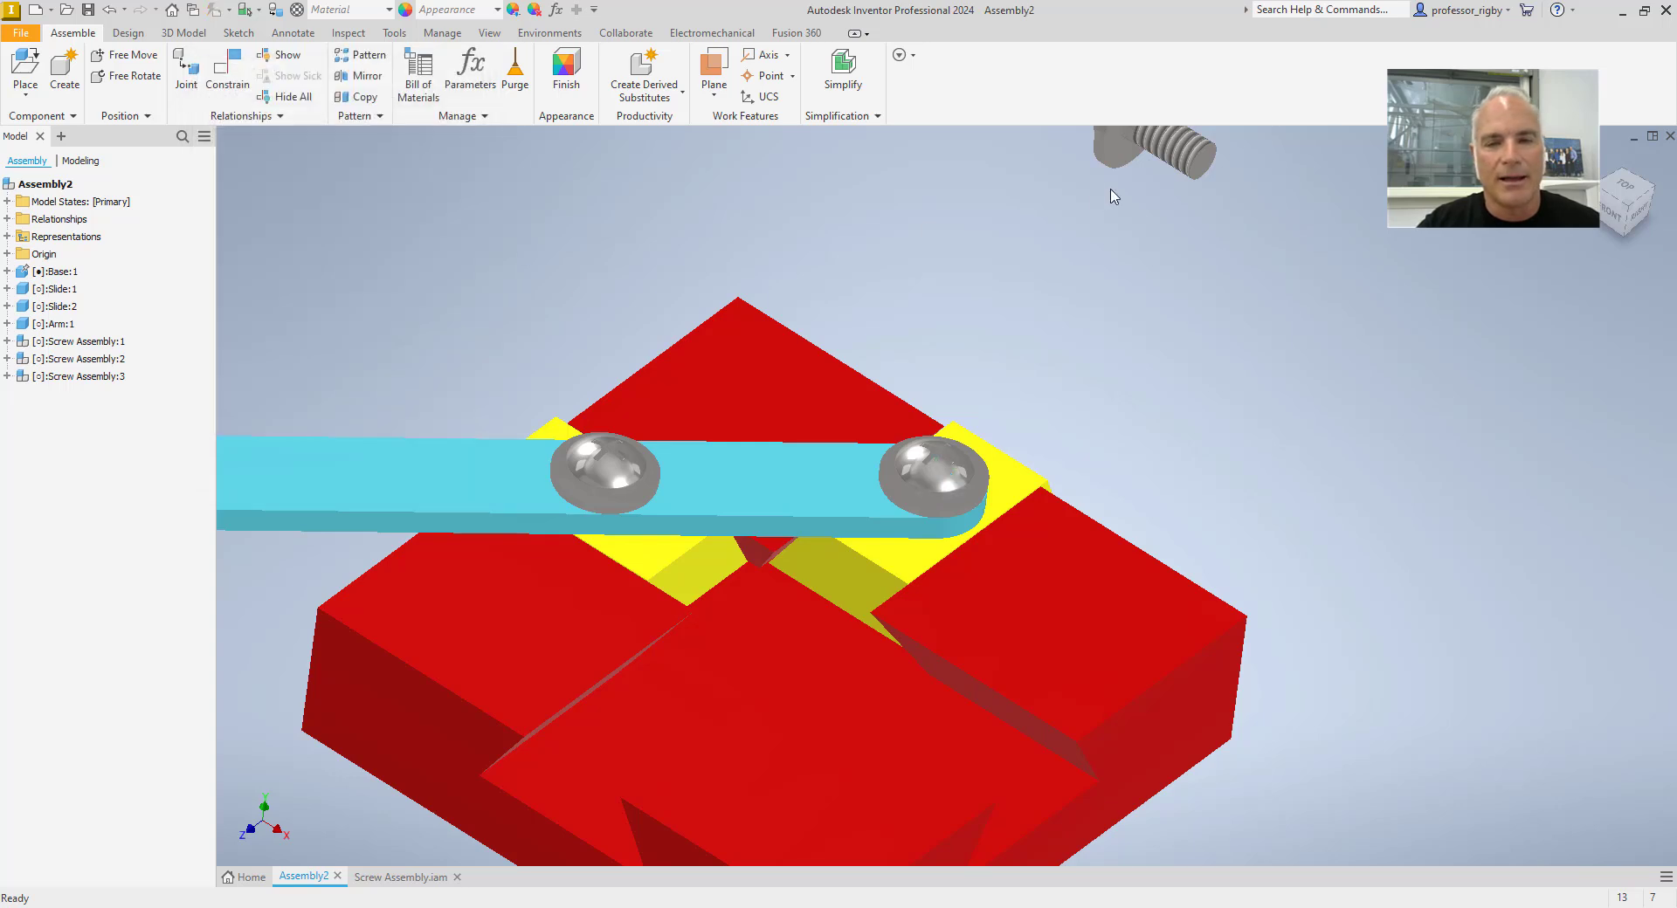
Step: Place one Knob from the Trammel folder in the open space above the Arm's free end
scroll(1158, 299, down, 3)
middle_drag(1159, 299, 1180, 330)
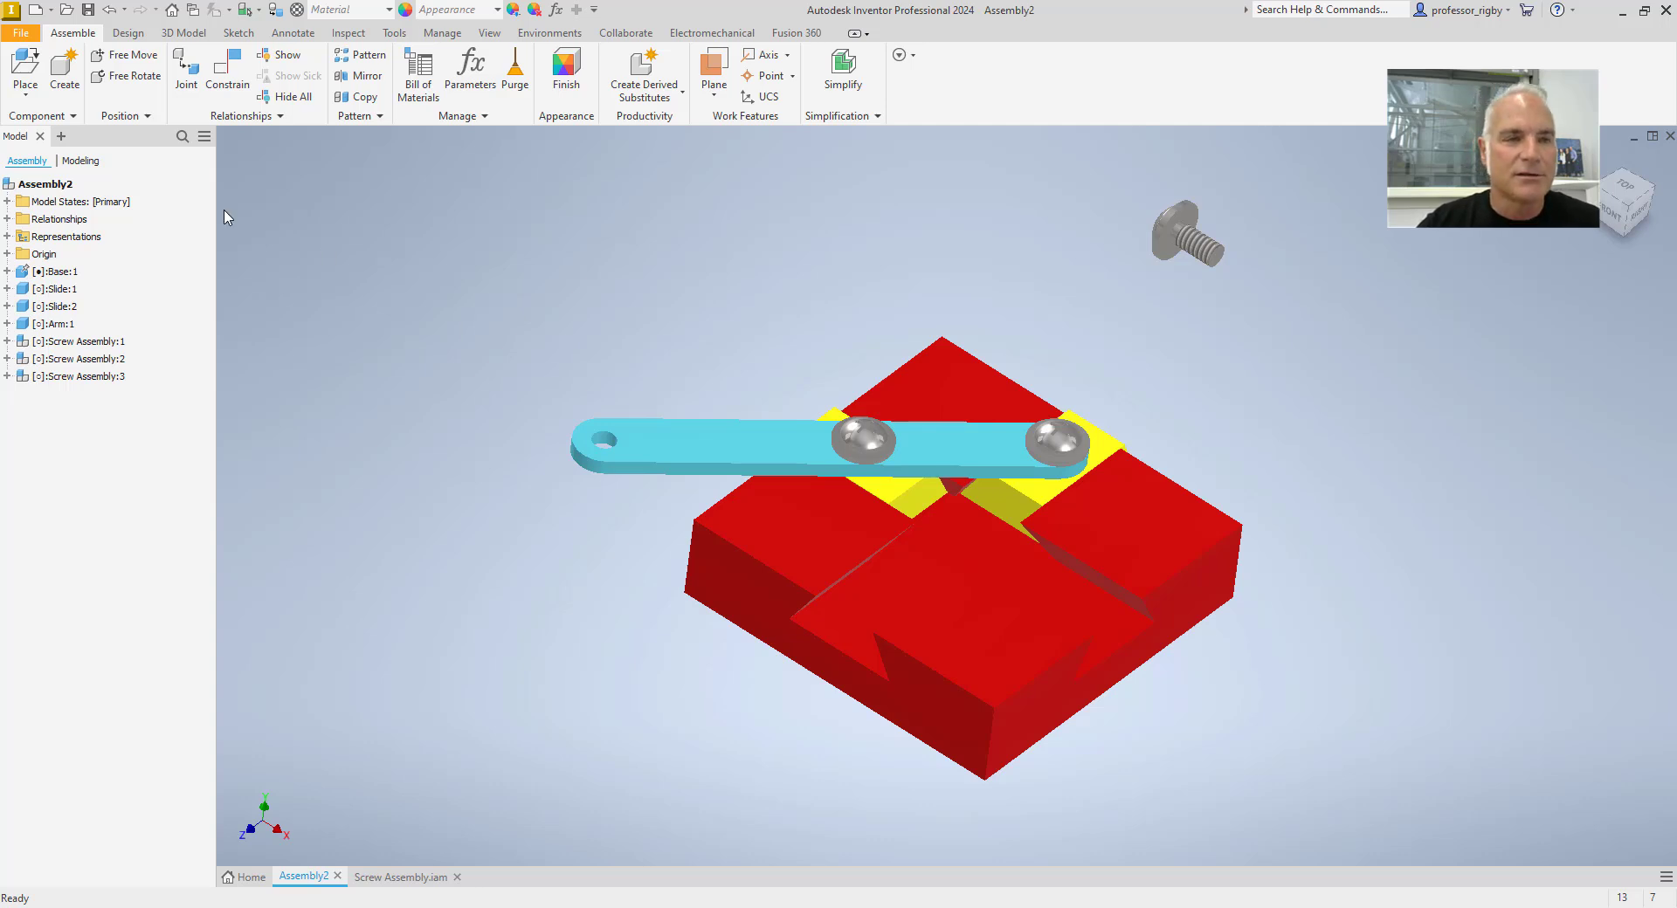
click(25, 68)
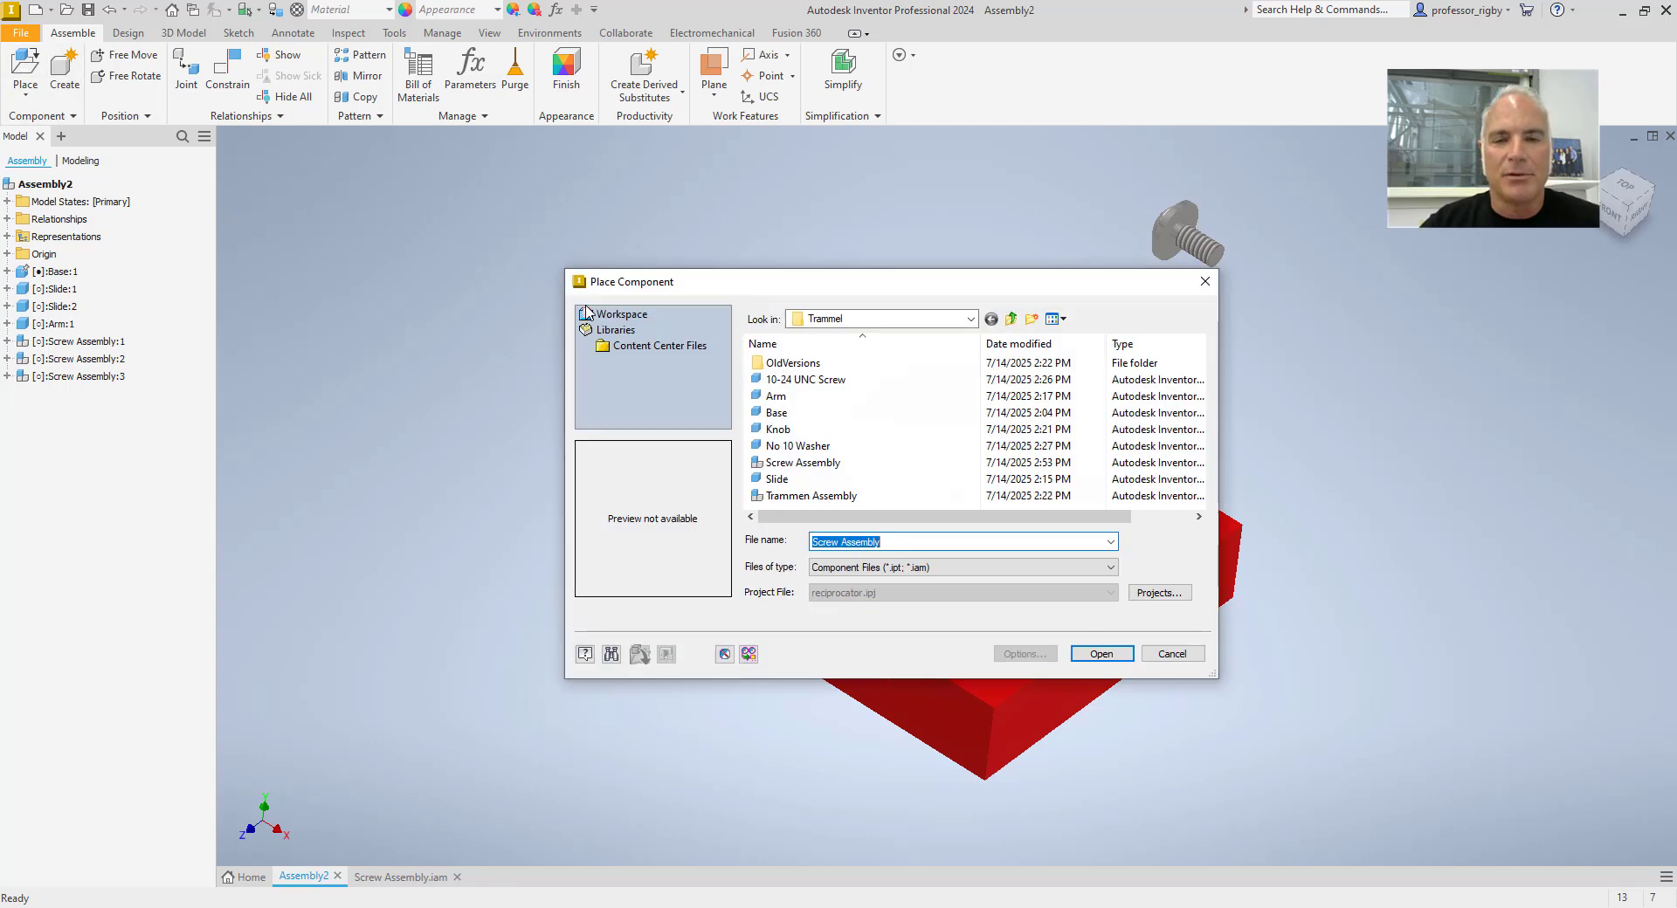
click(793, 429)
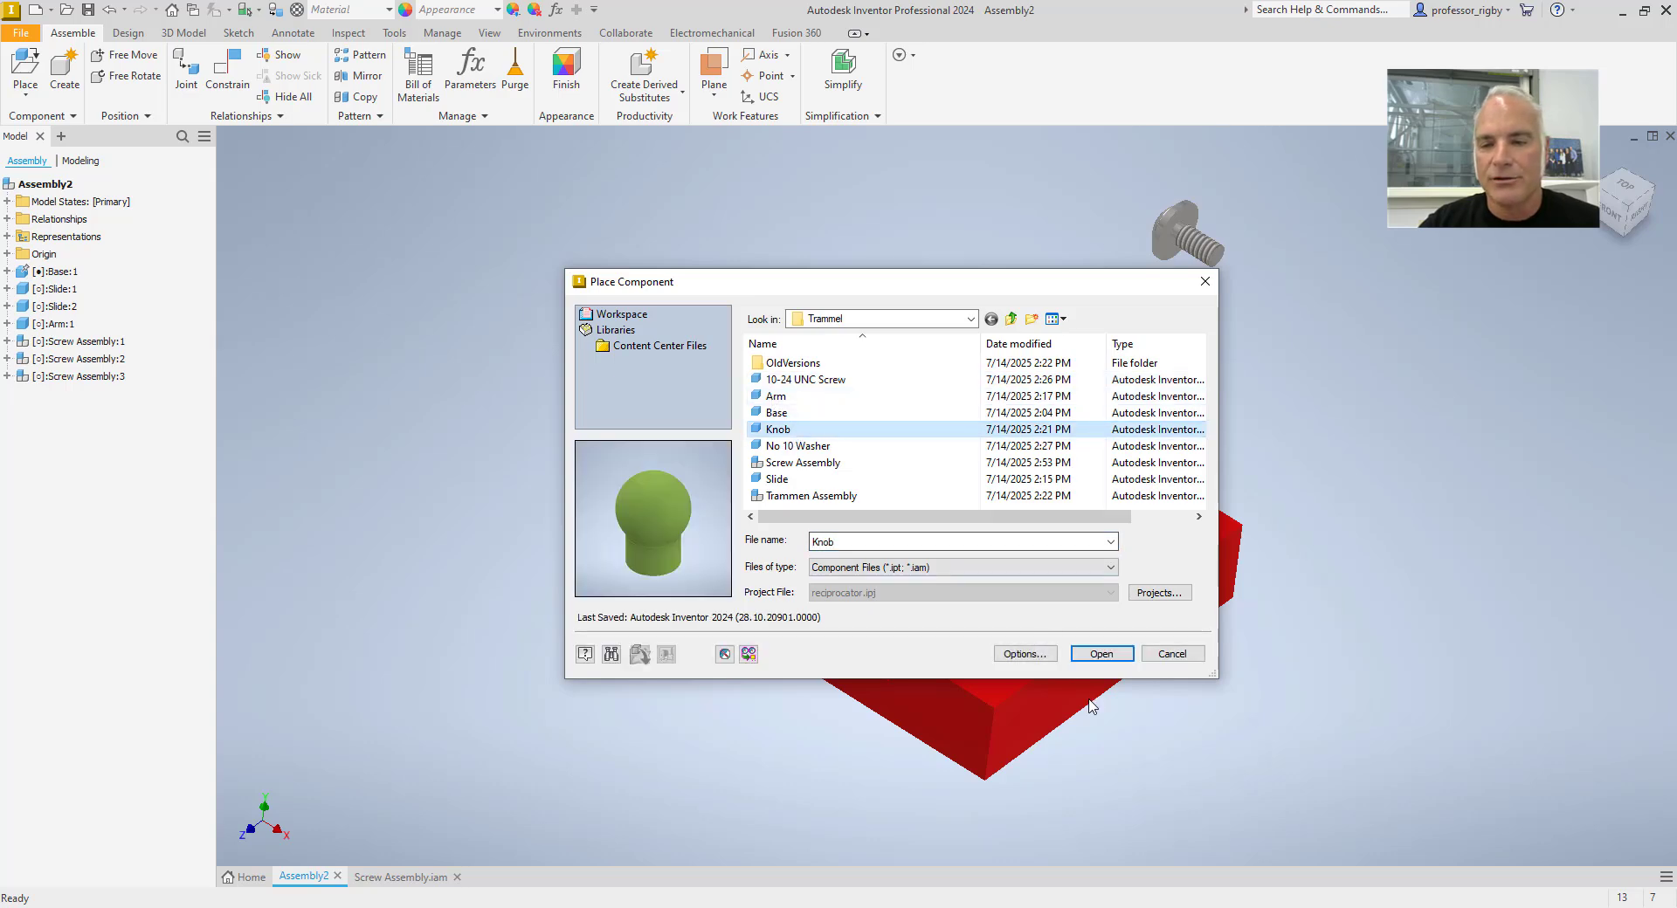
click(1101, 656)
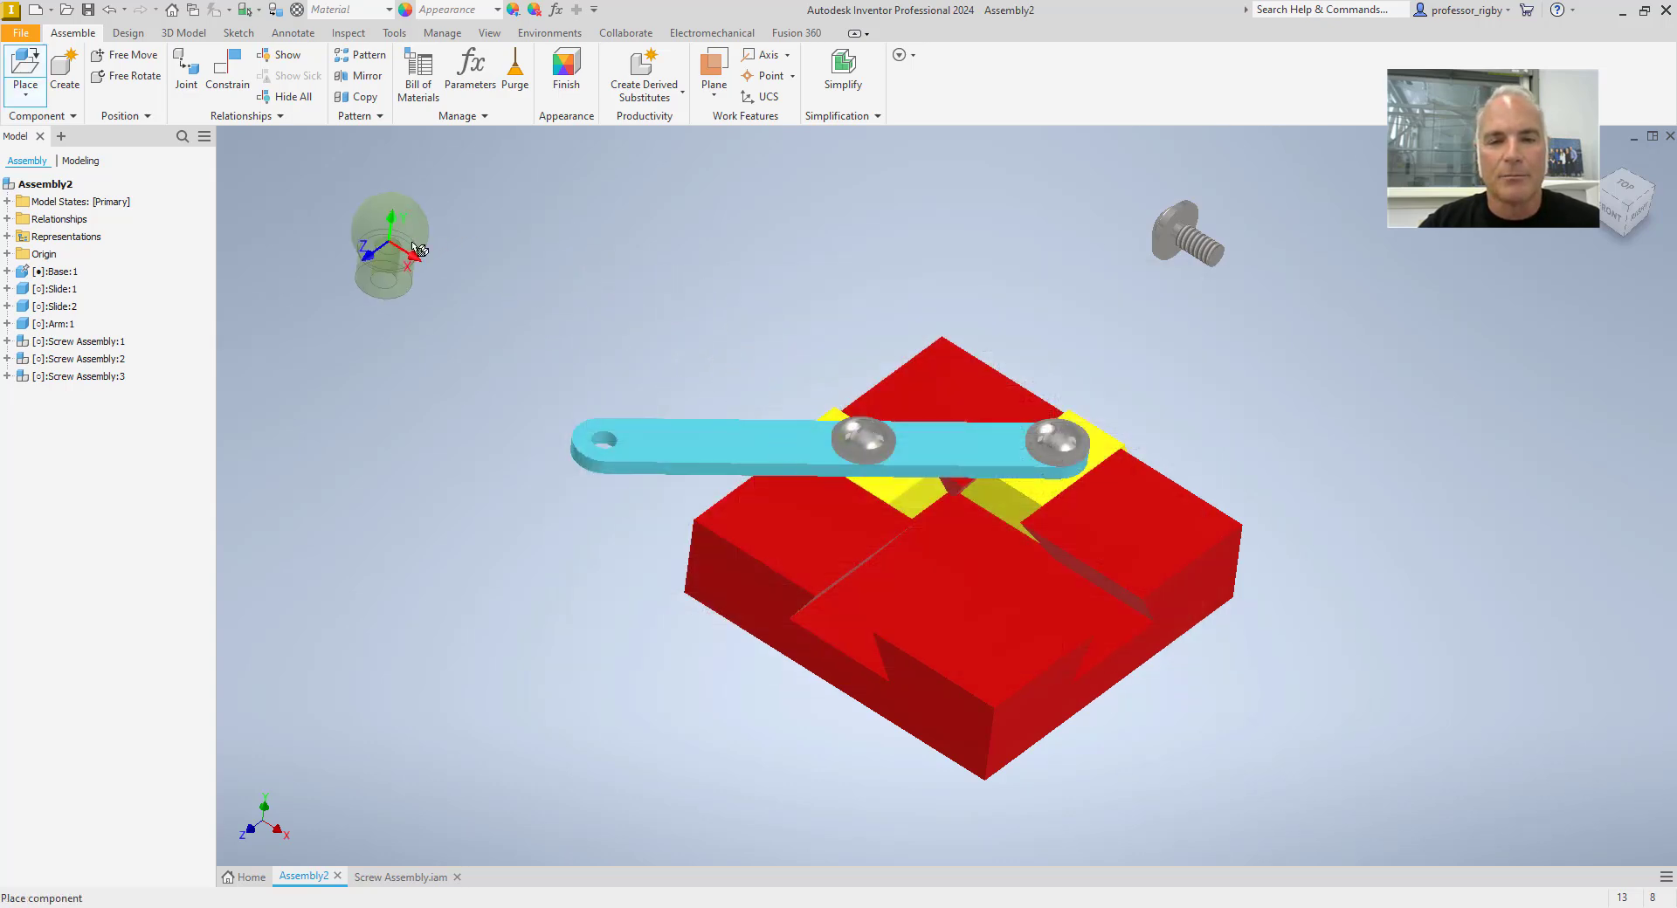
click(587, 288)
right_click(487, 278)
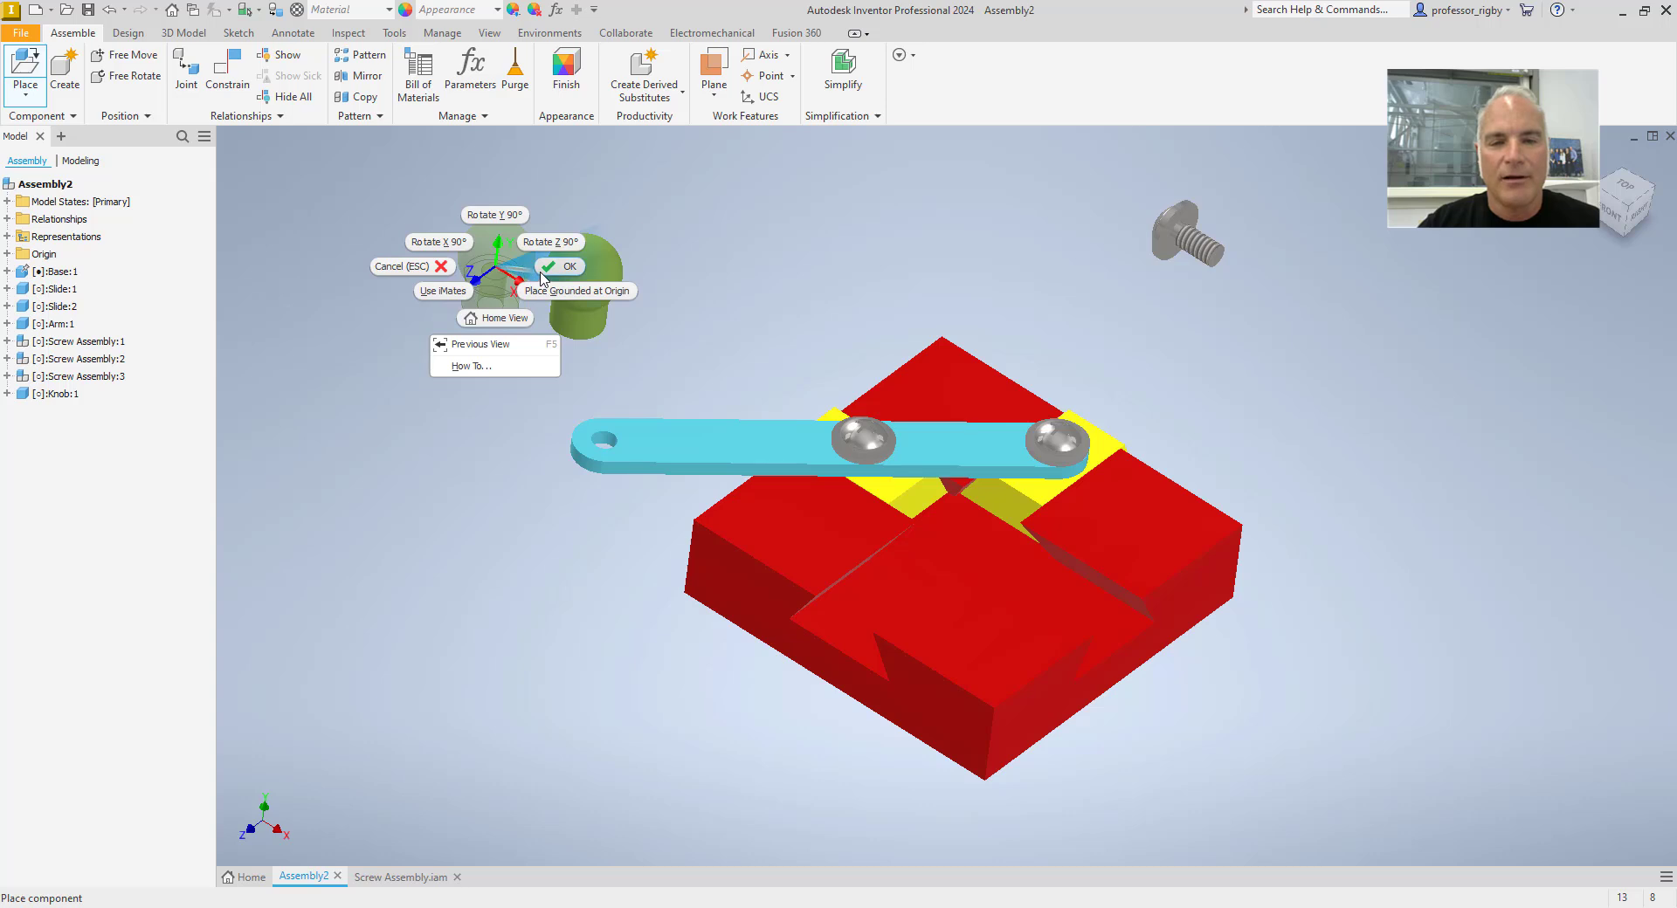
click(563, 270)
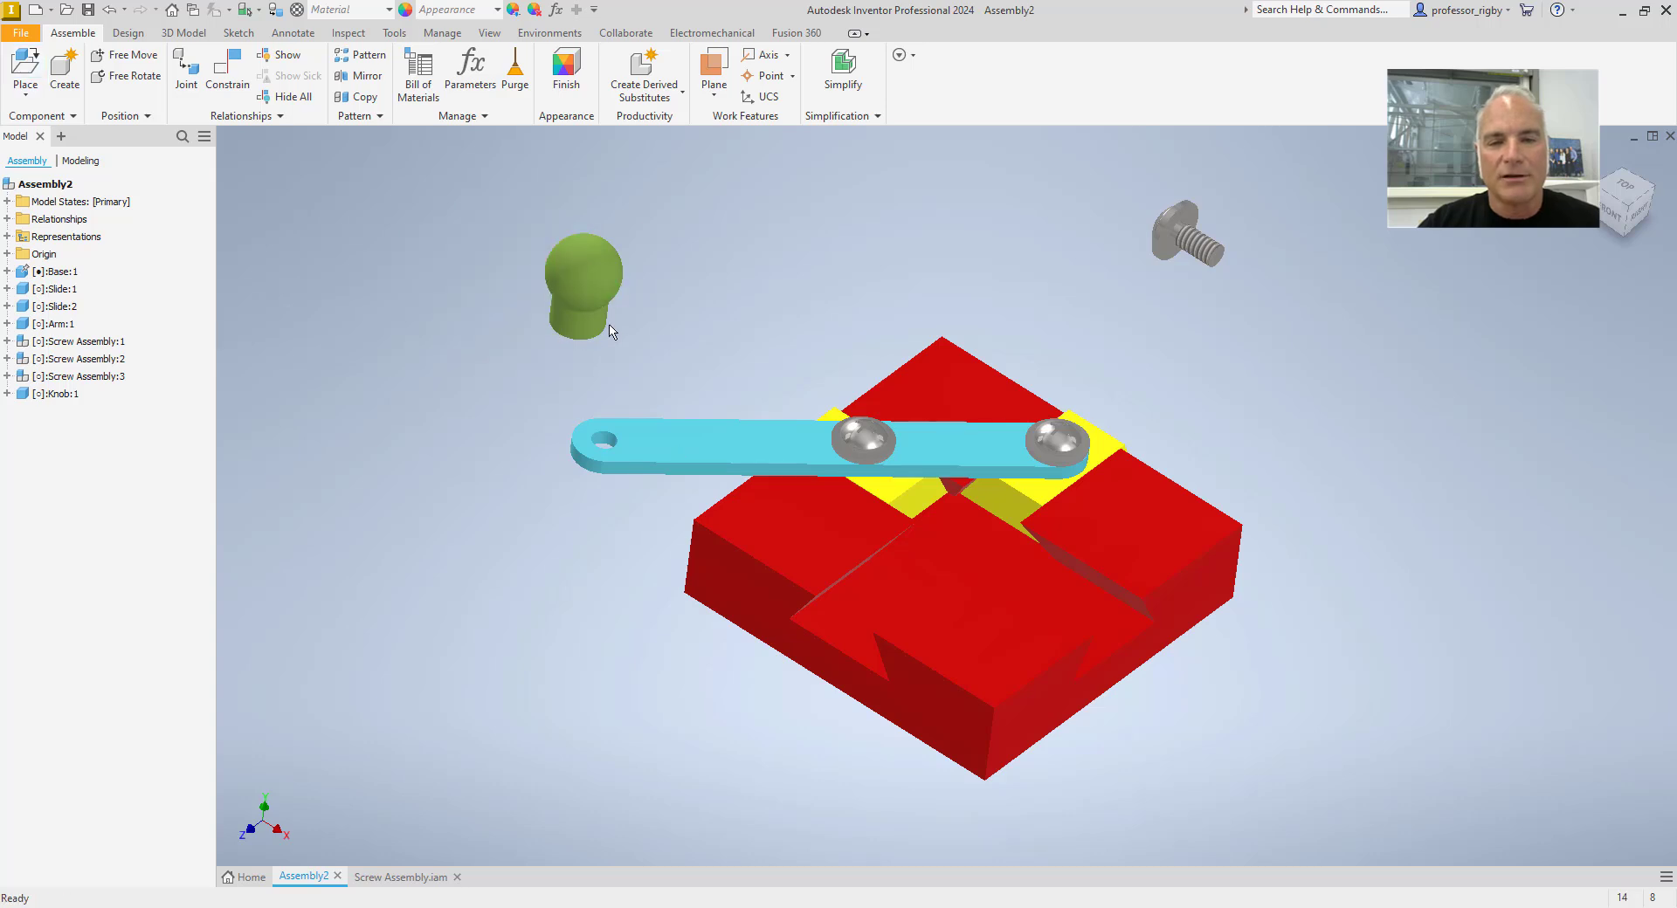
Step: Apply a Mate constraint with 0.000 in offset between the Arm's top face and the Knob's bottom face
click(227, 65)
click(660, 439)
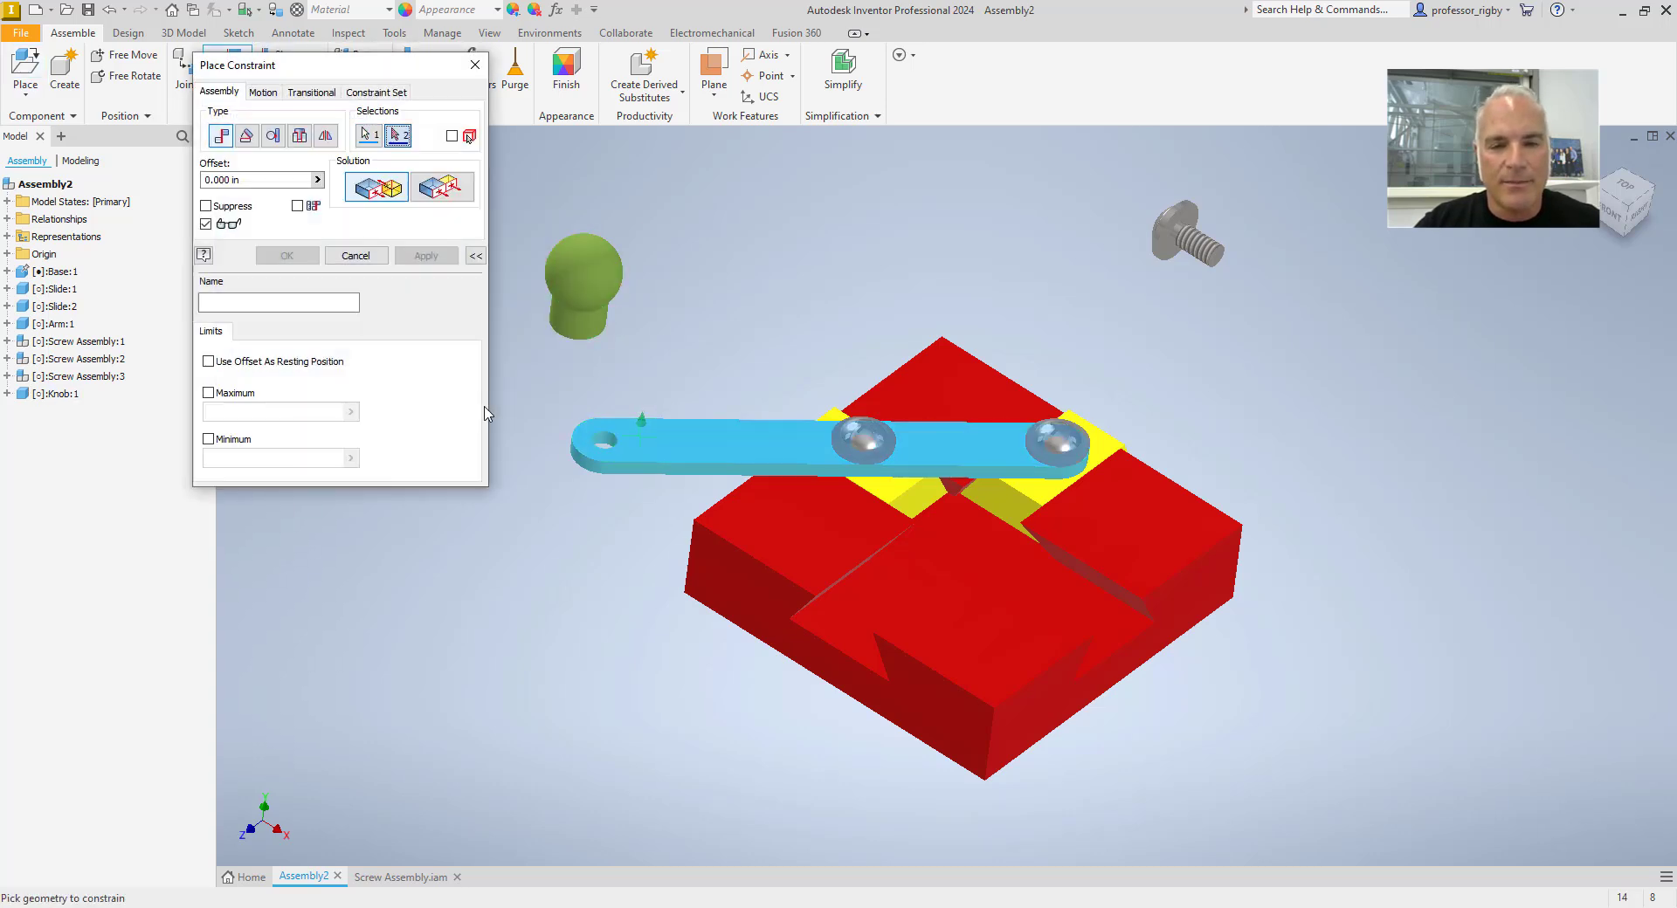
shift+middle_drag(610, 414, 618, 300)
scroll(625, 293, up, 5)
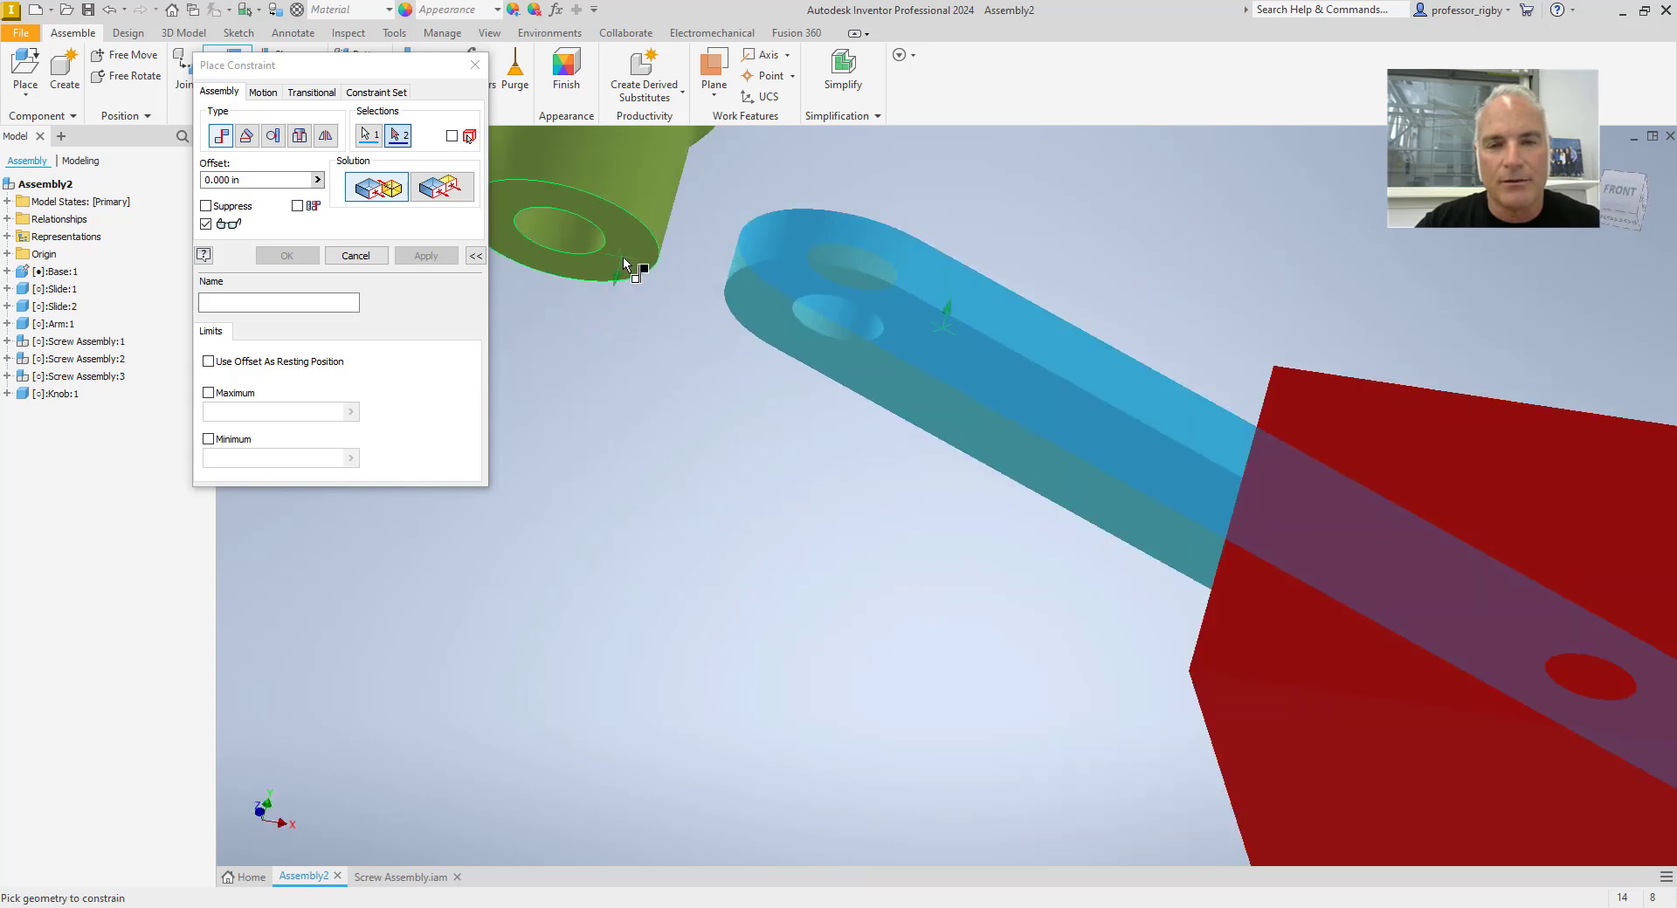
click(636, 266)
click(311, 256)
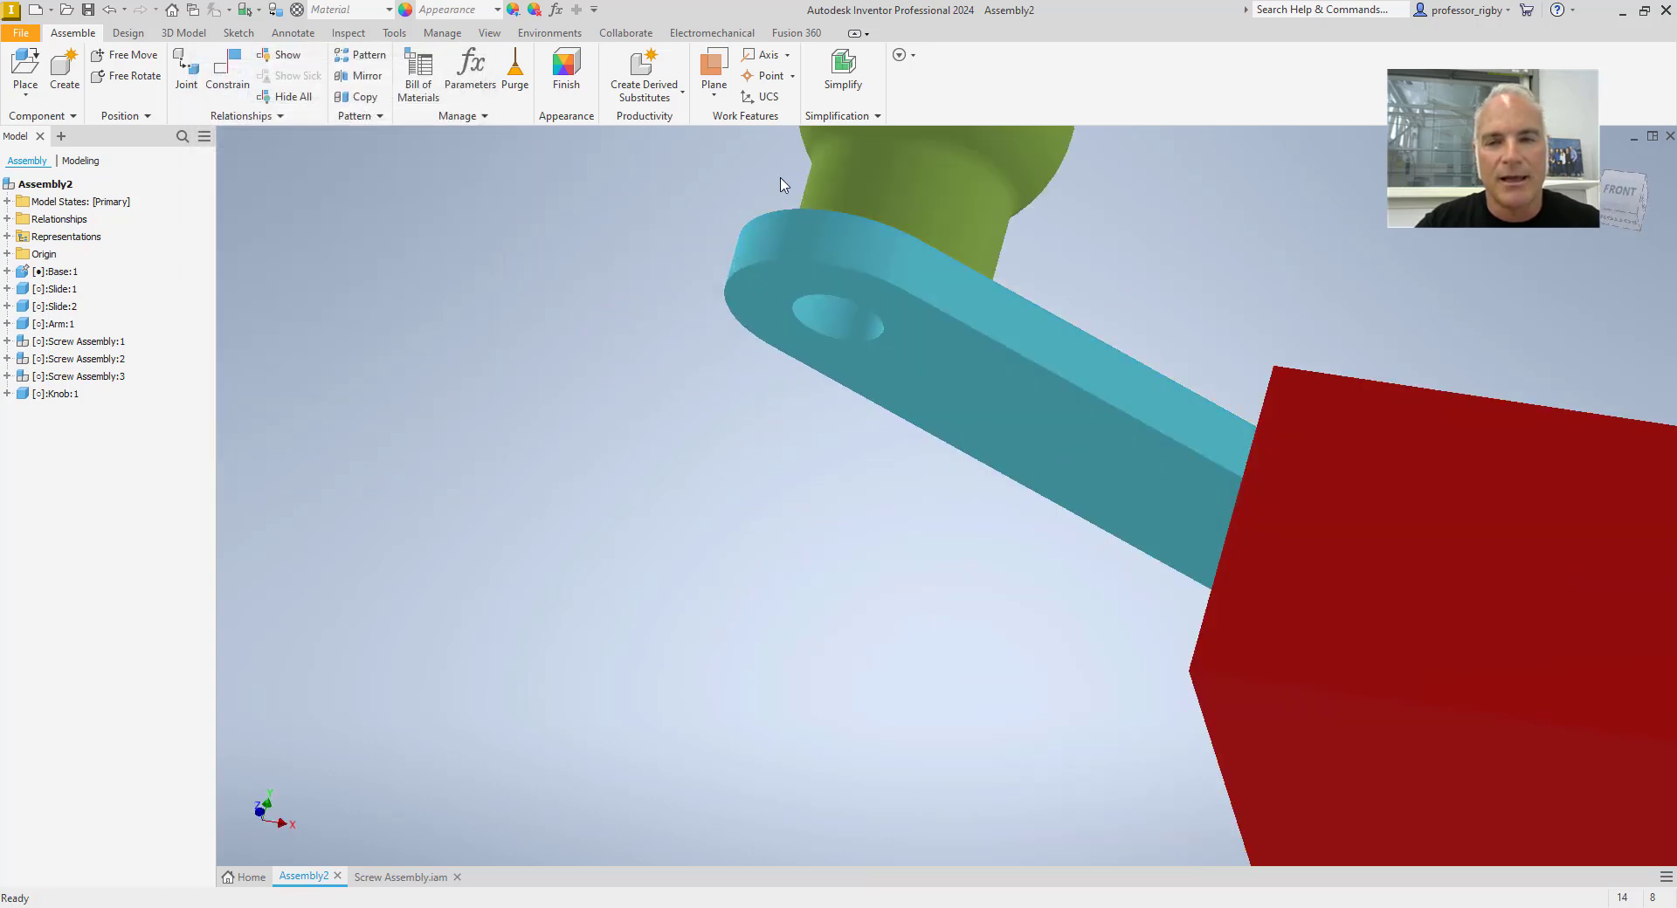
Step: Move the Knob off the Arm's end and apply a Mate constraint aligning its hole axis with the Arm's free-end hole axis
drag(856, 158, 502, 170)
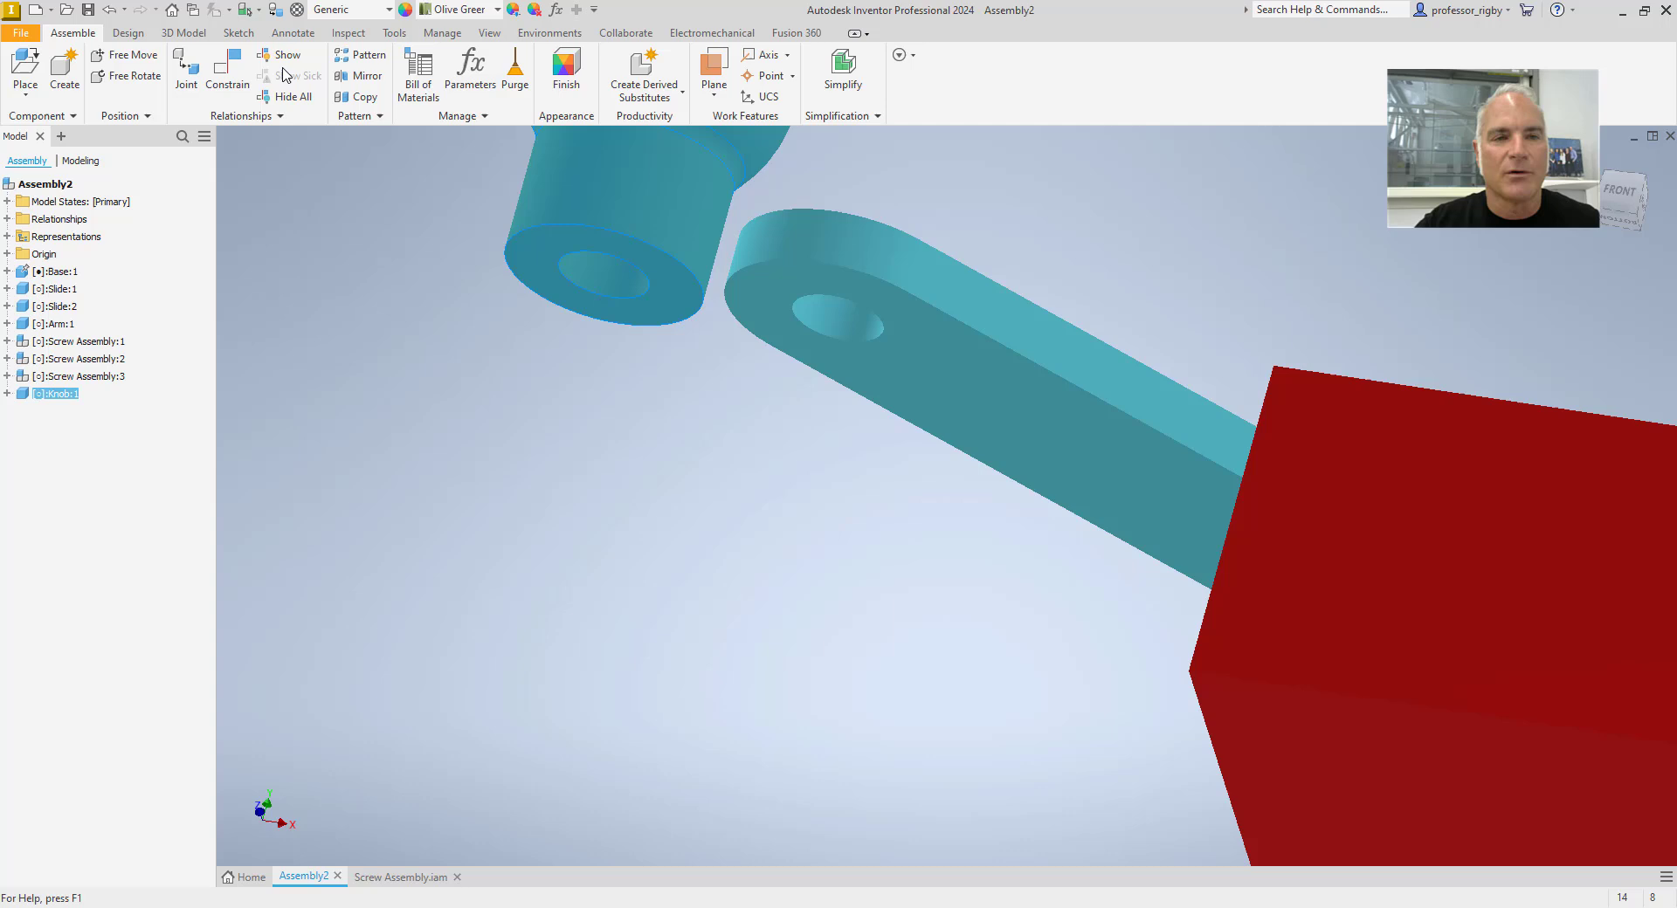
click(227, 70)
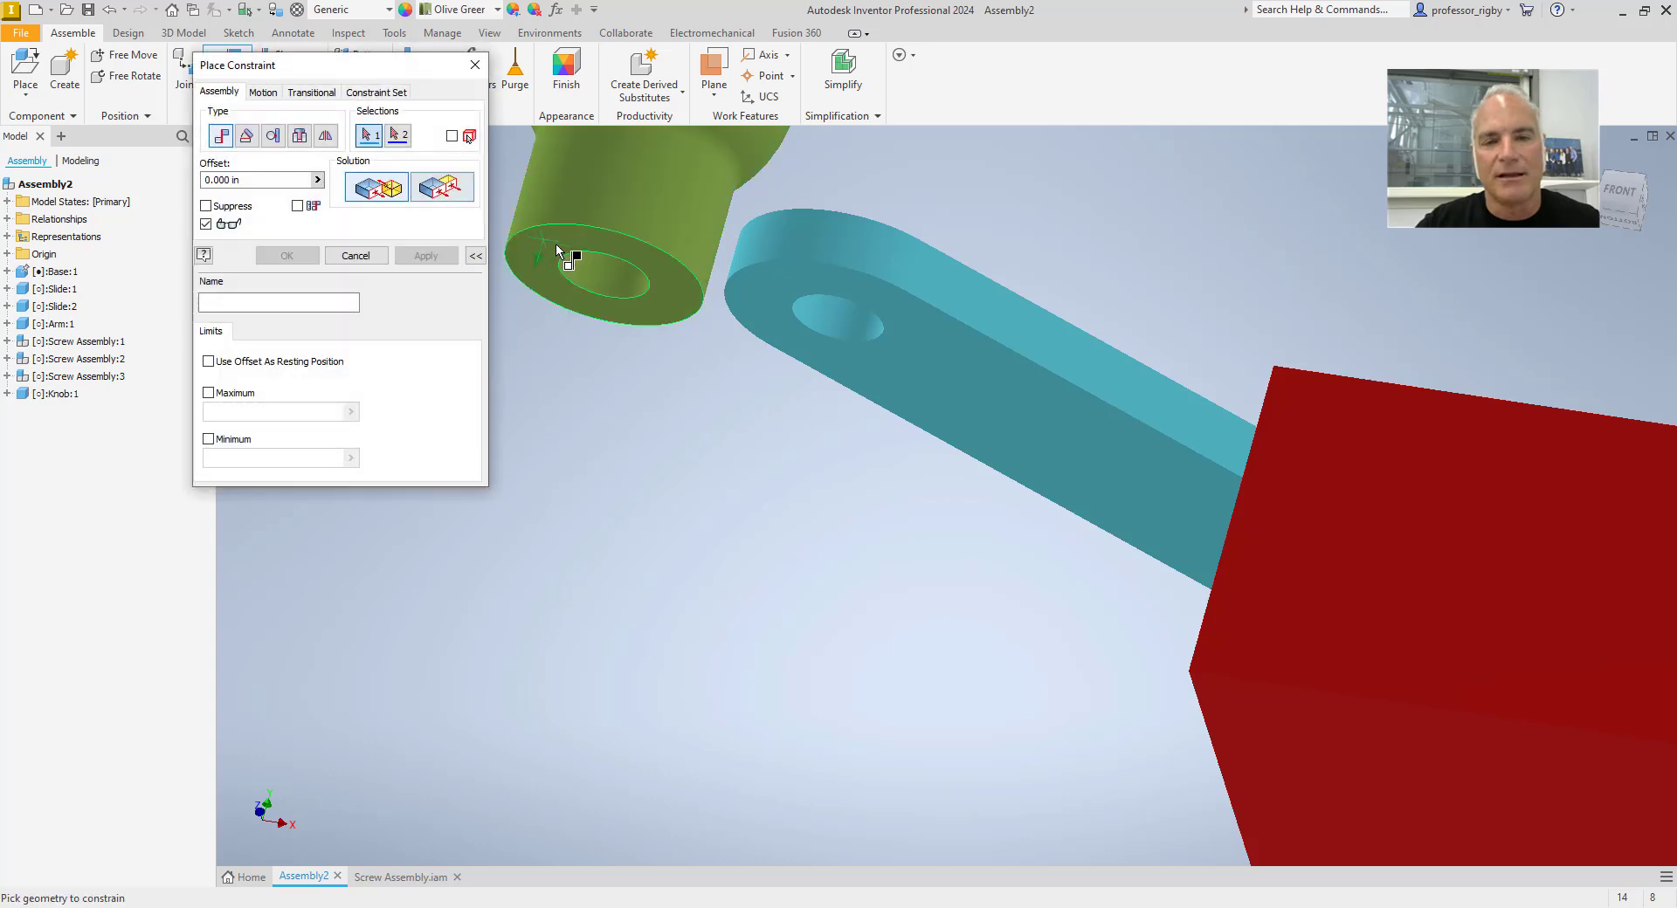
click(828, 320)
click(286, 255)
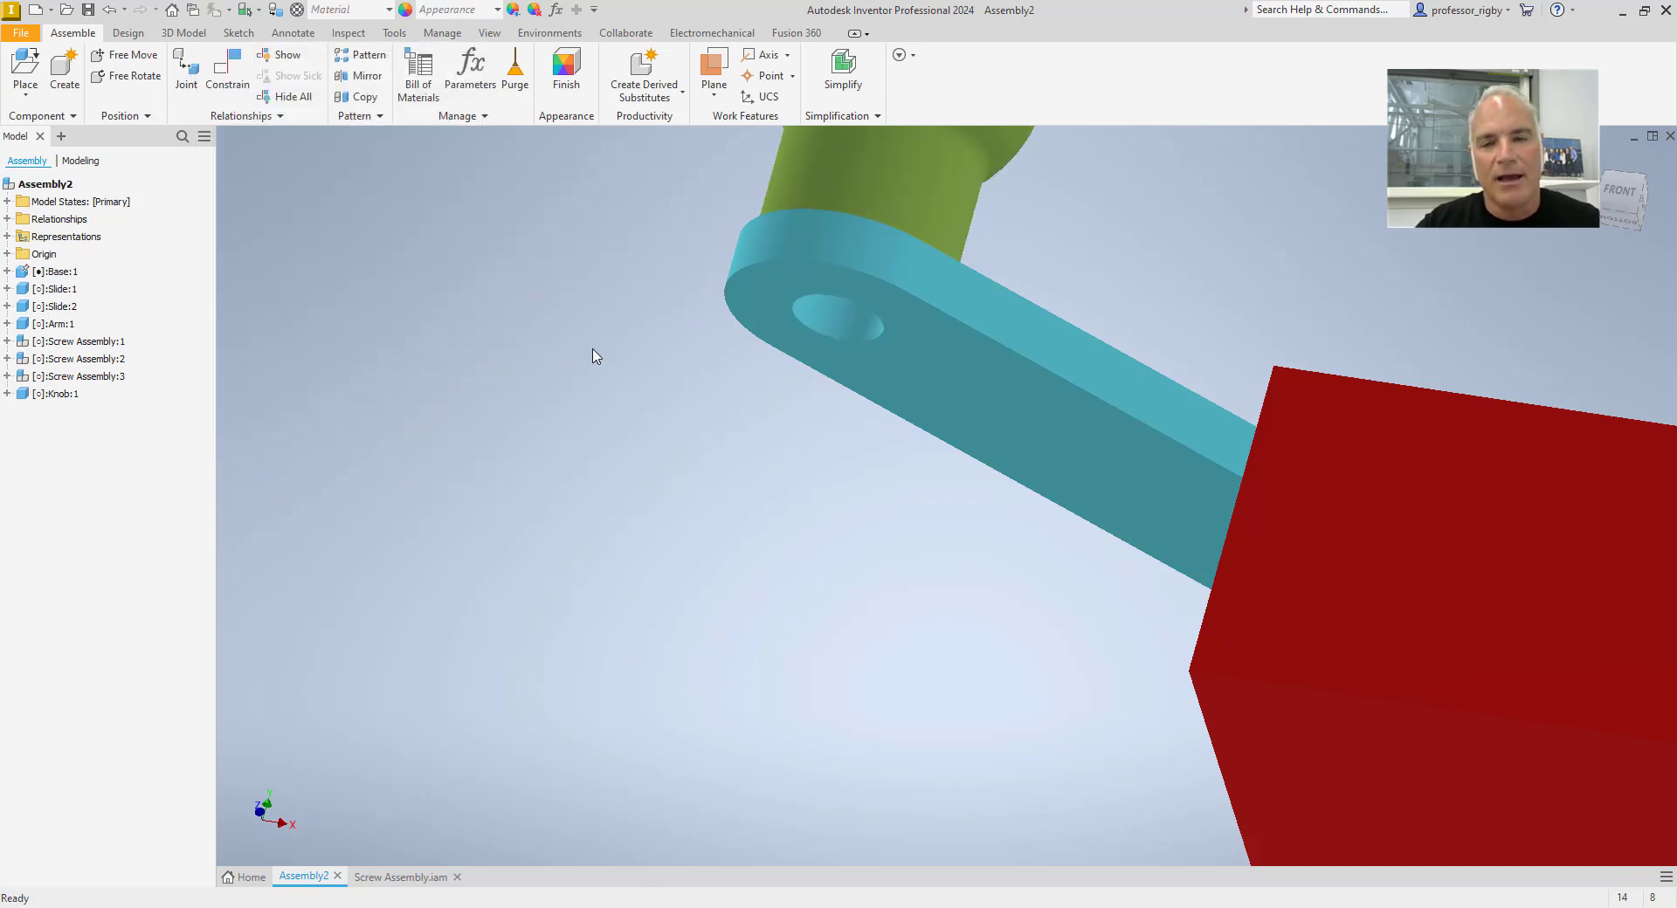
Step: Apply an Insert constraint seating the third screw assembly's washer against the bottom edge of the Arm's hole beneath the Knob
scroll(610, 445, up, 3)
scroll(769, 445, up, 5)
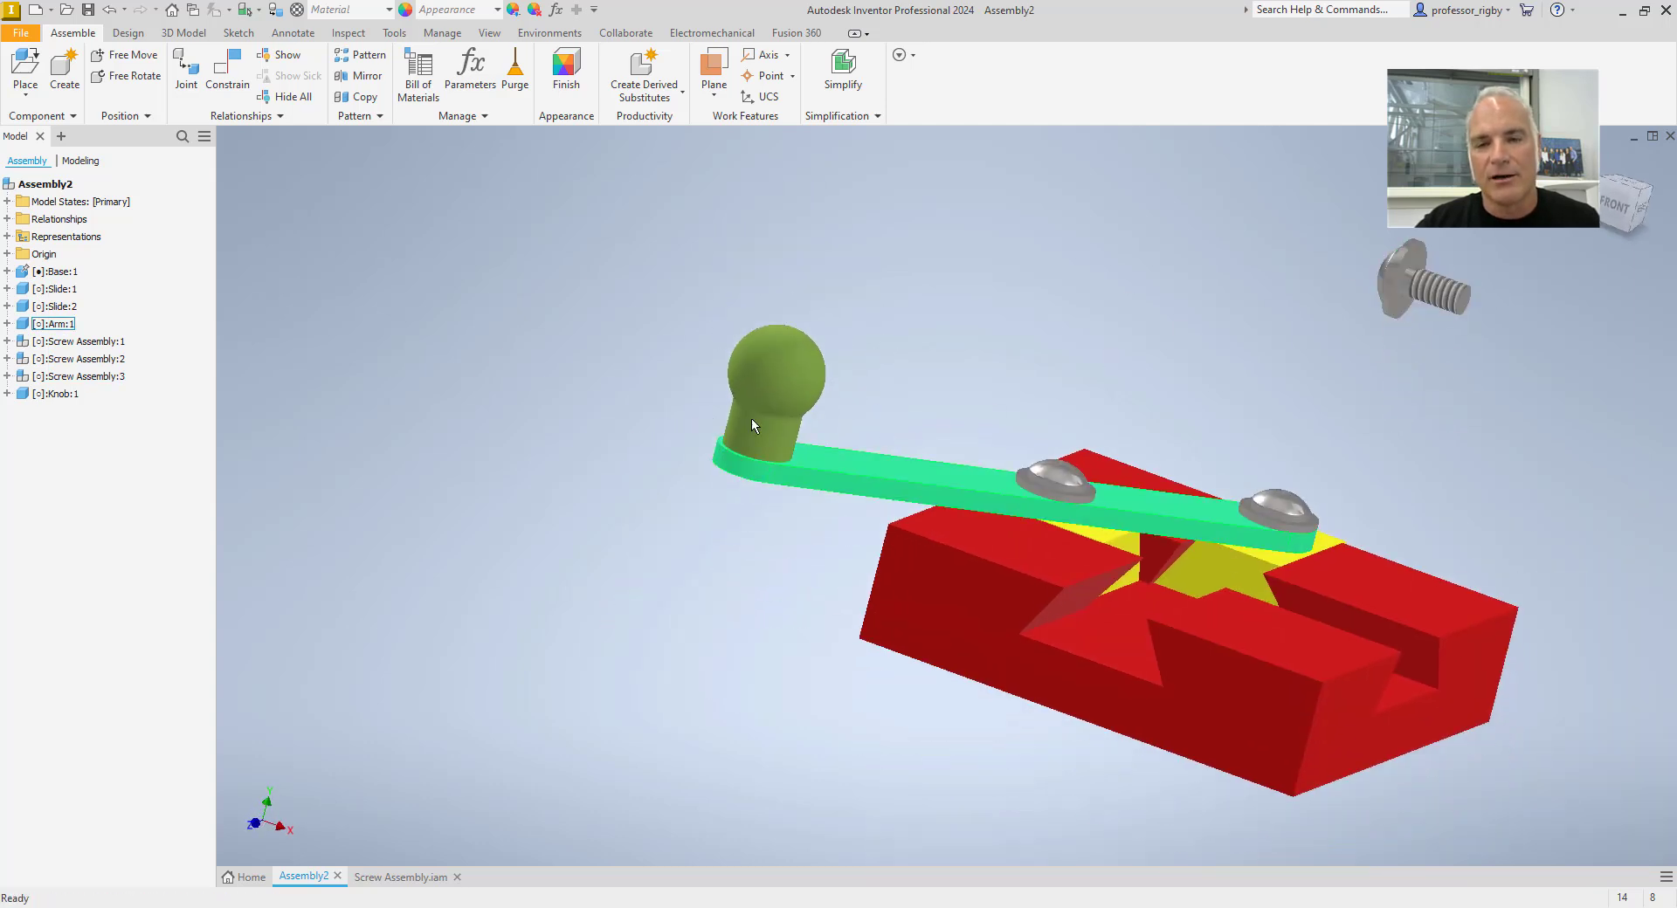
click(227, 74)
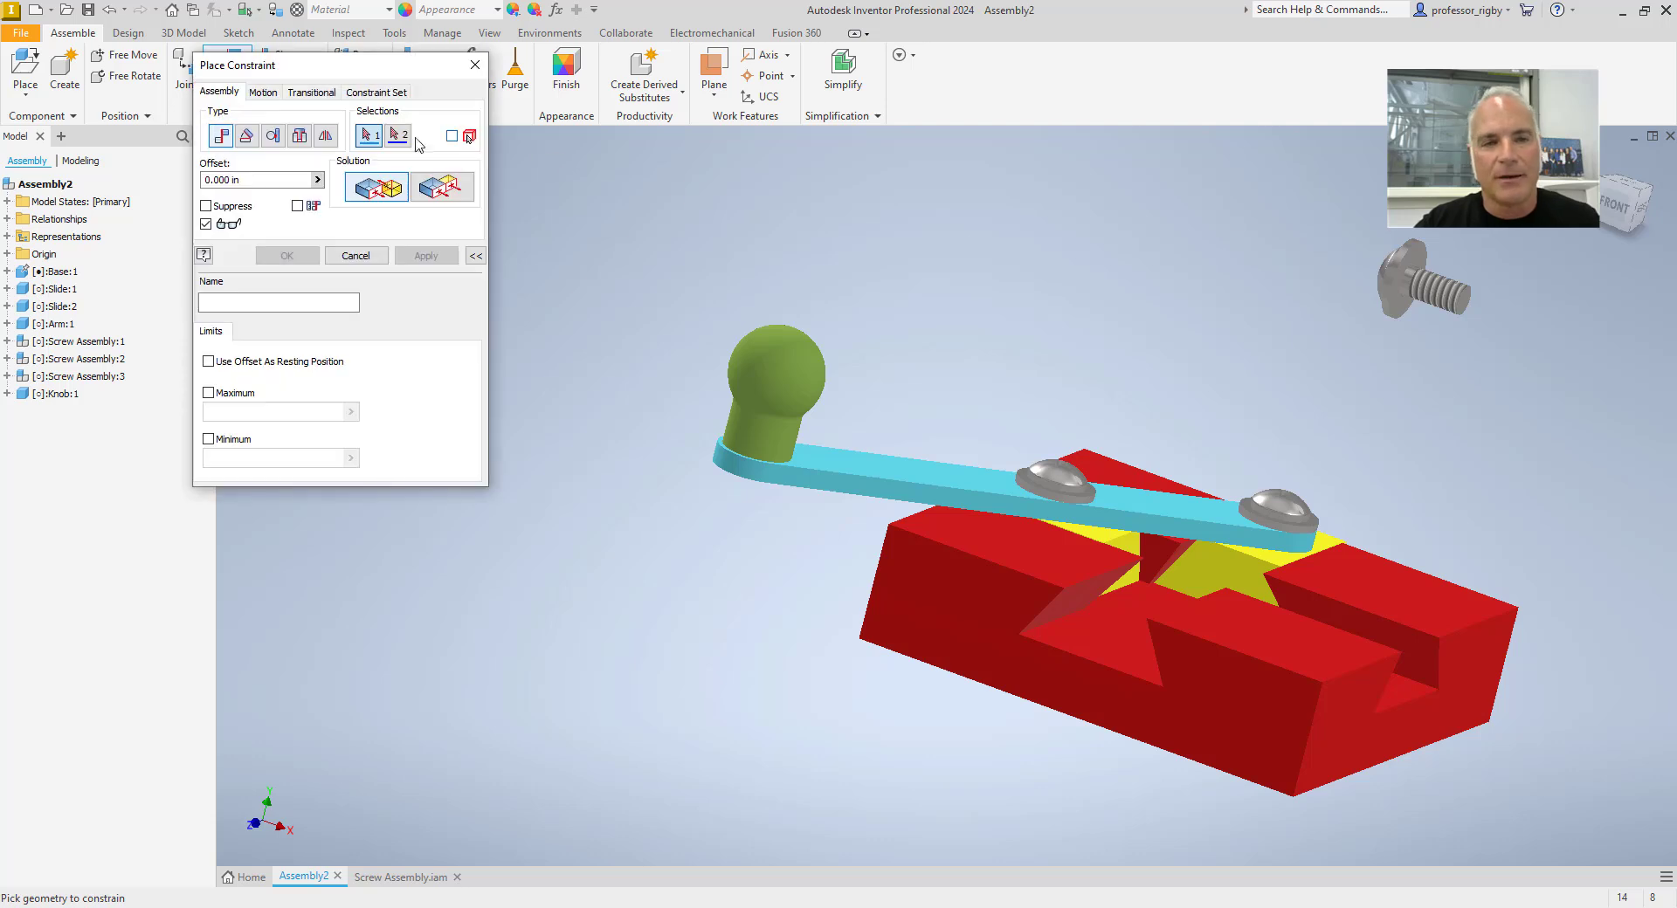
click(299, 136)
scroll(1395, 316, up, 5)
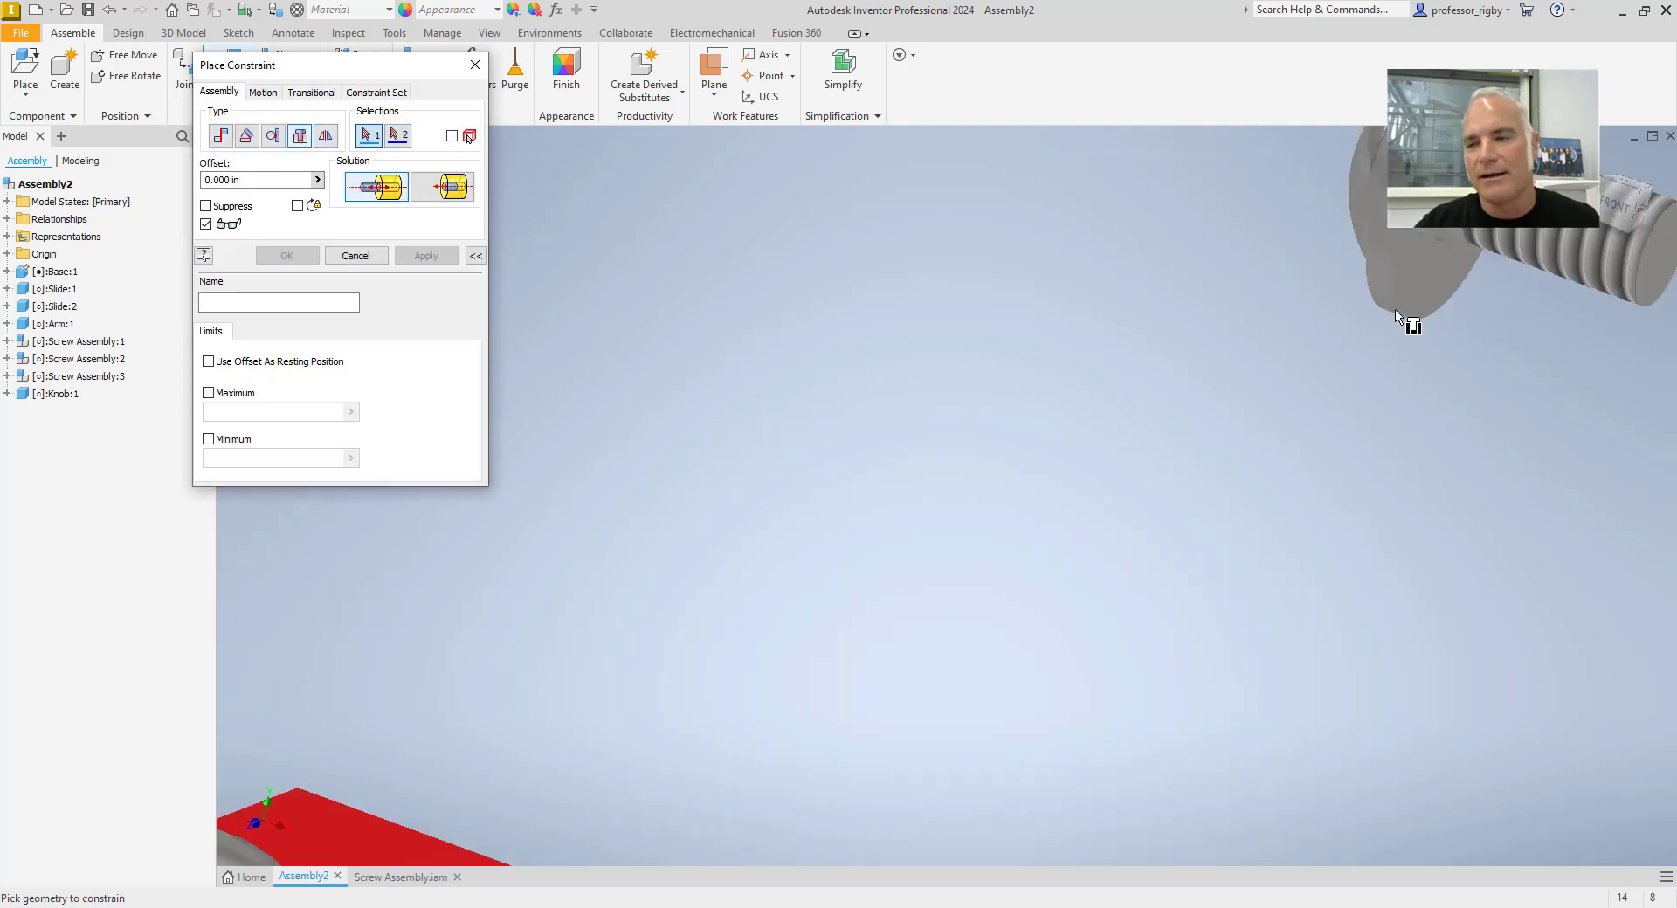
click(1441, 253)
scroll(771, 422, down, 5)
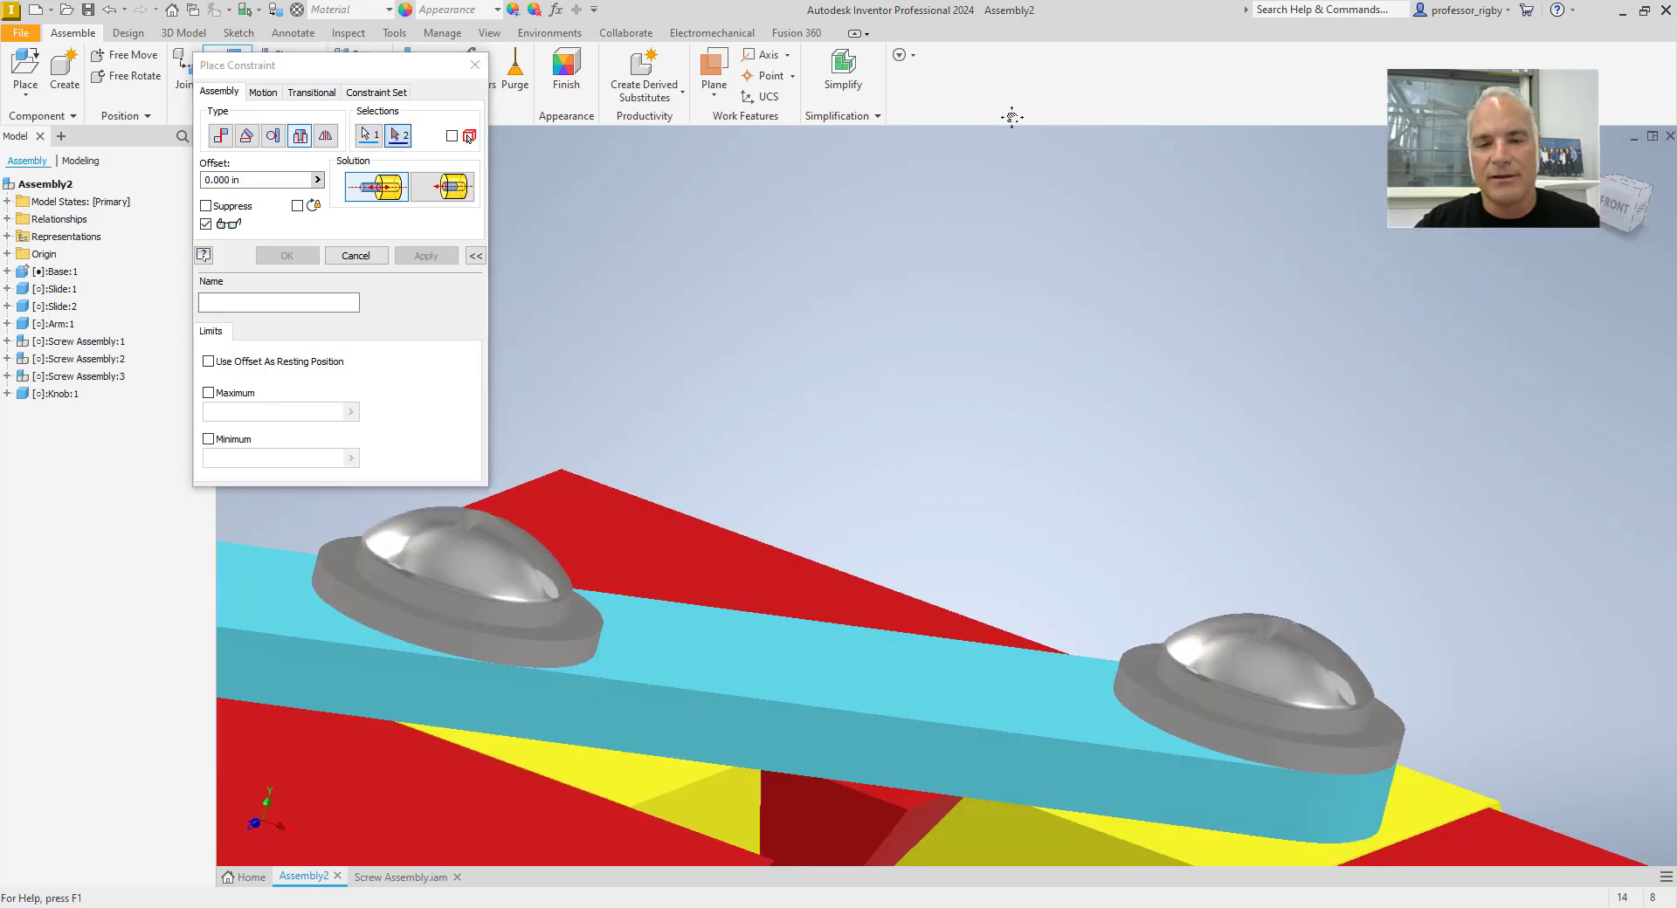
middle_drag(923, 424, 1209, 405)
scroll(941, 510, down, 3)
scroll(700, 521, up, 3)
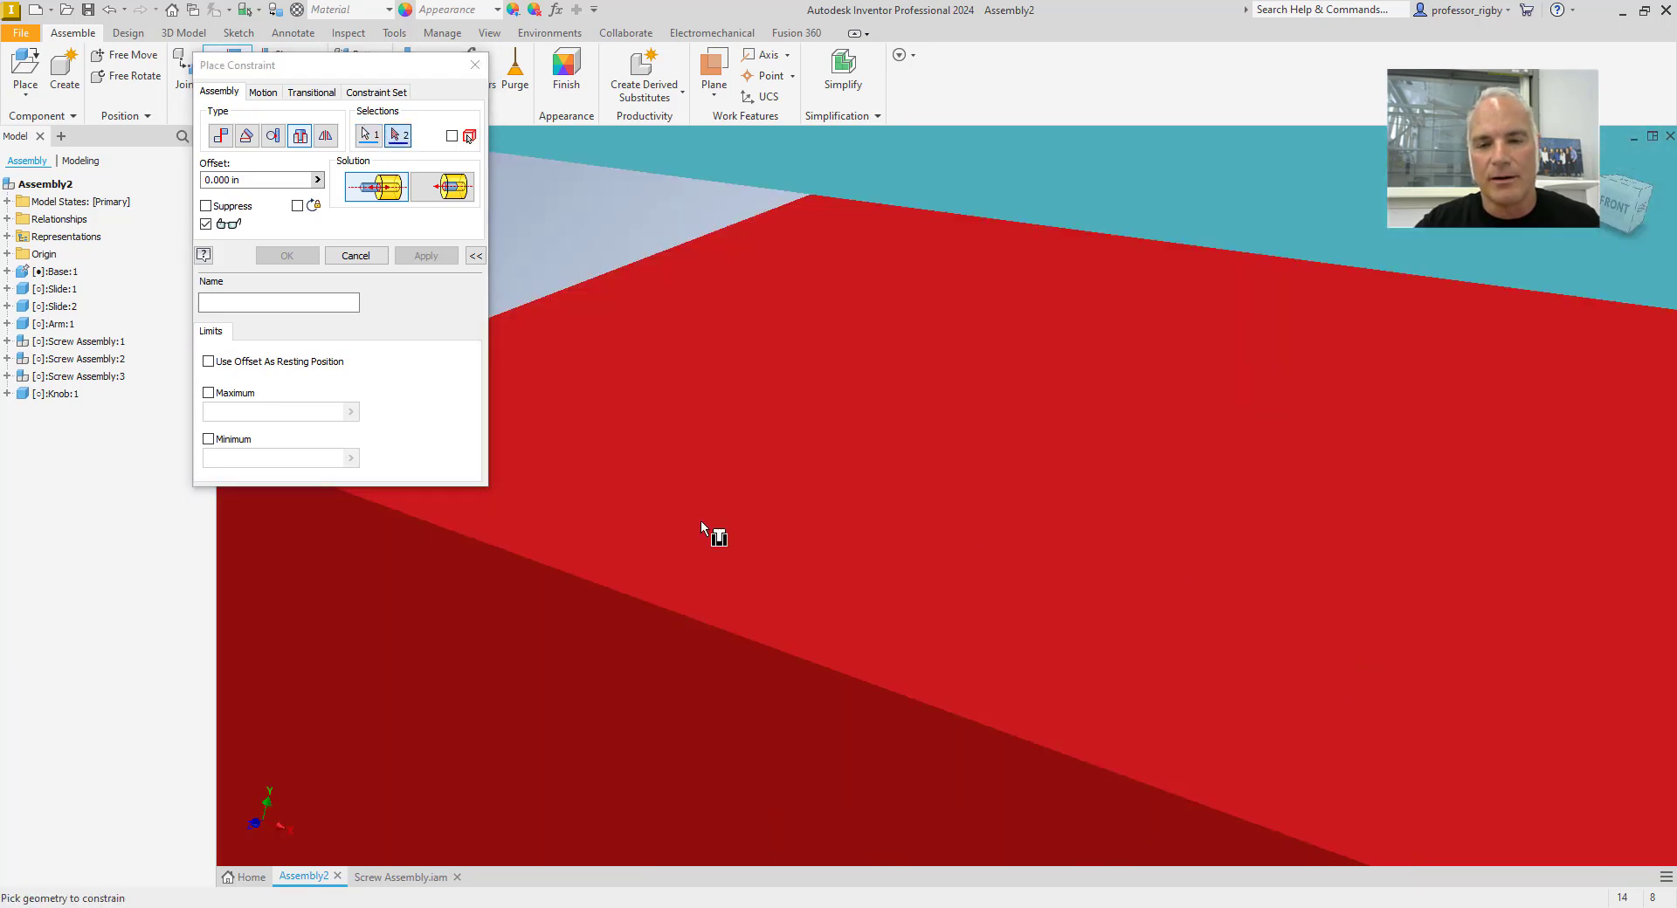
scroll(727, 515, down, 5)
scroll(938, 500, up, 3)
shift+middle_drag(939, 506, 978, 433)
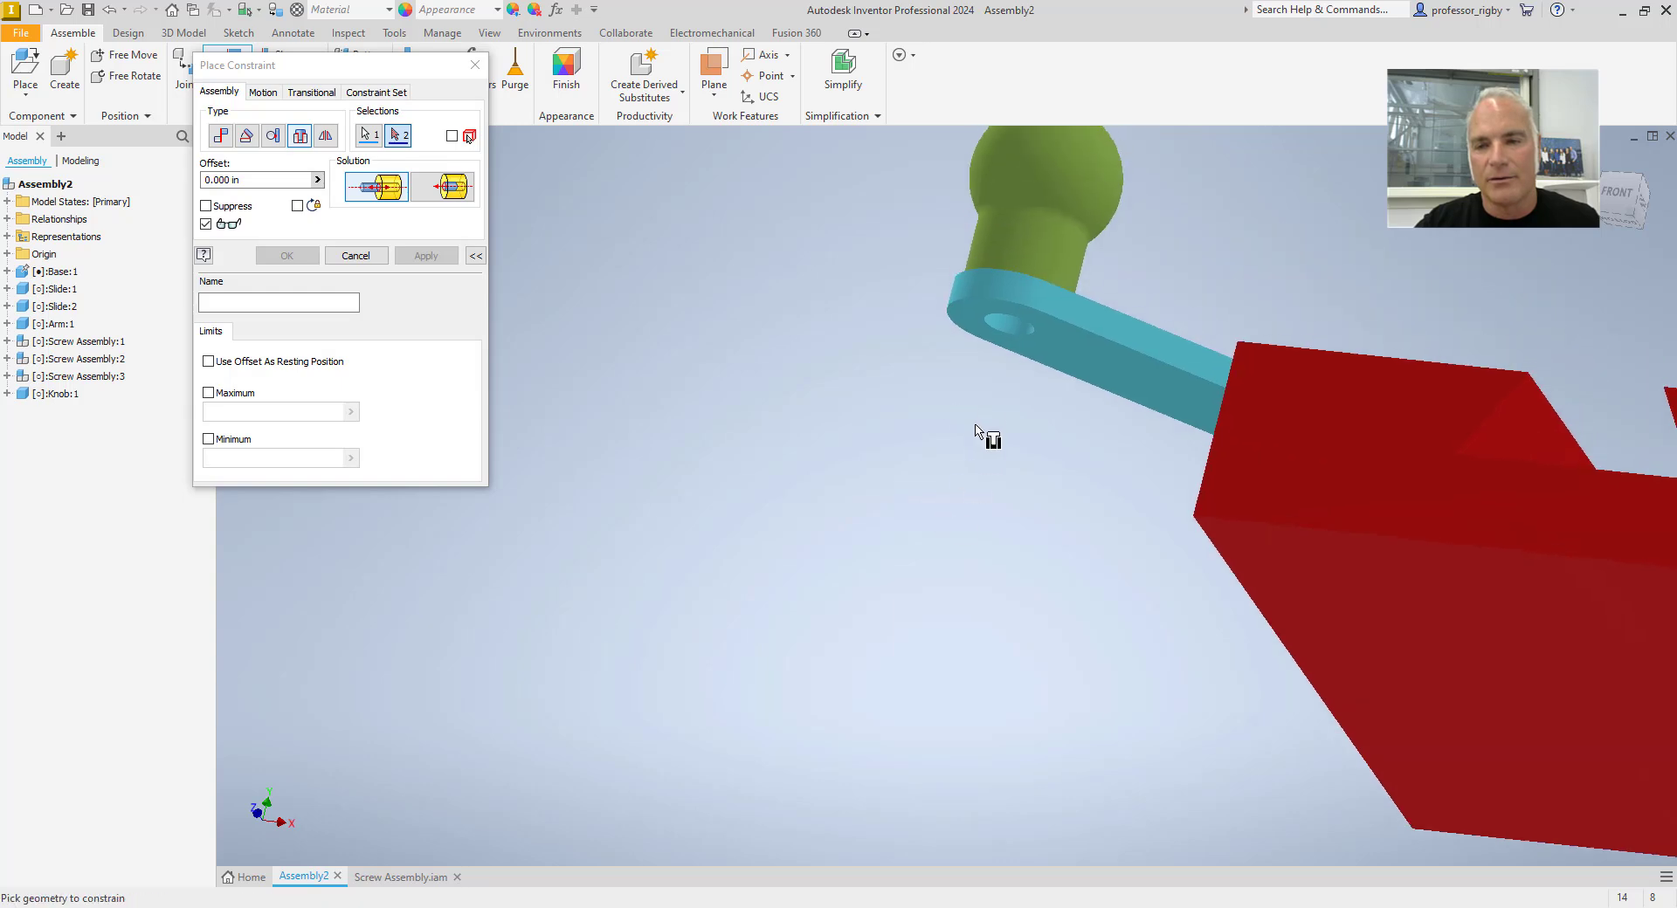
click(1013, 336)
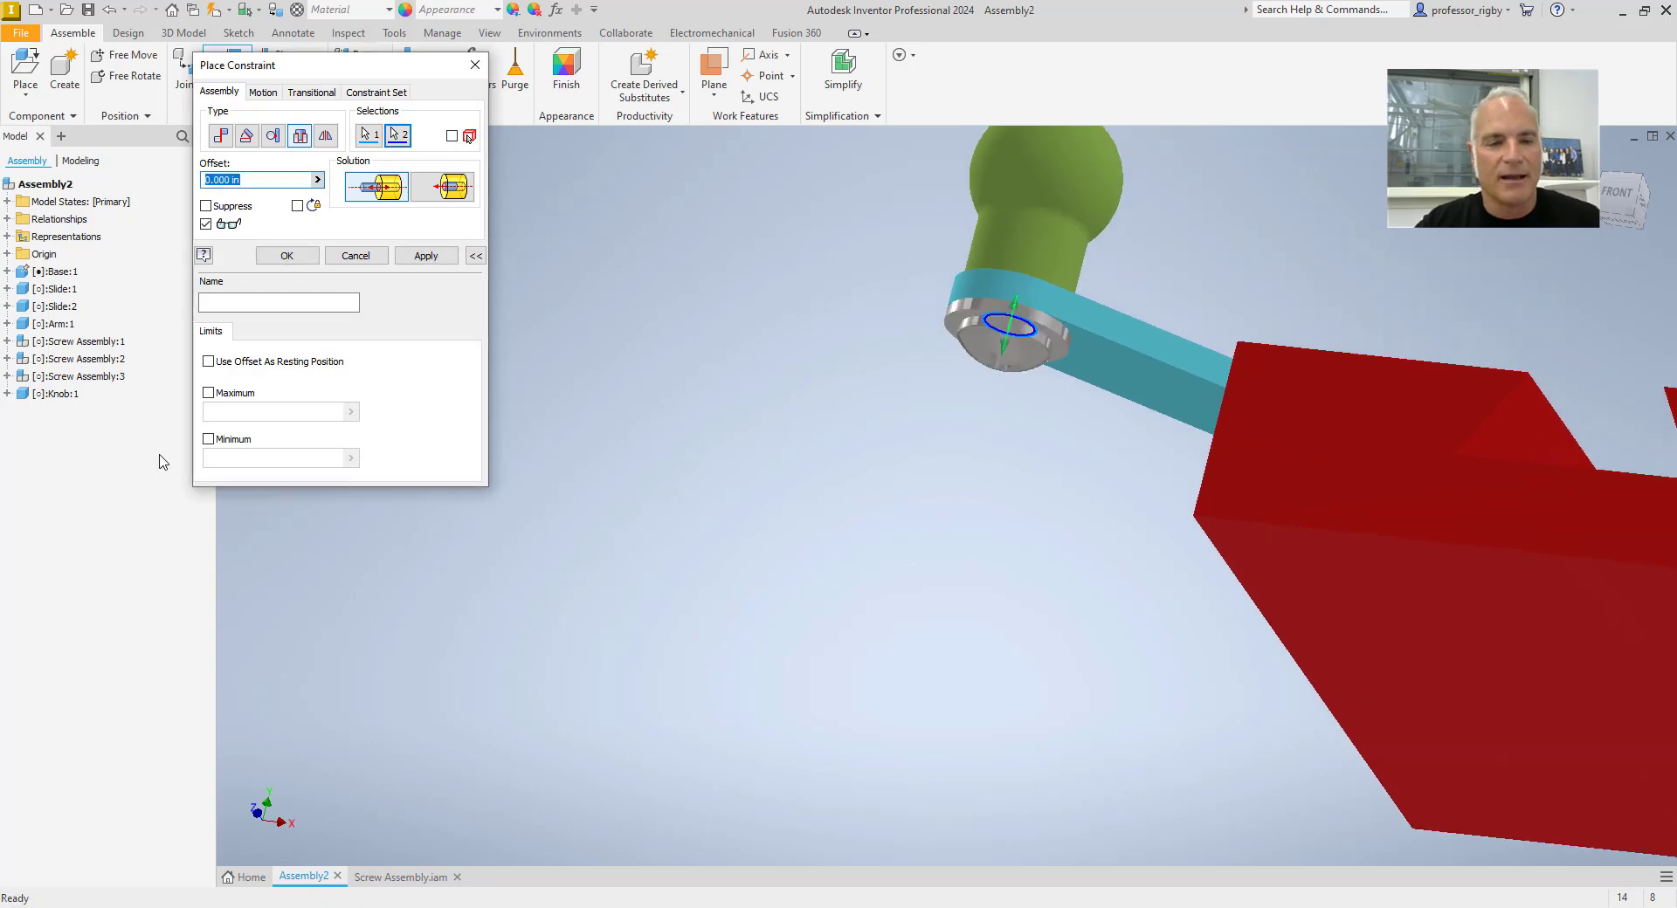
click(286, 255)
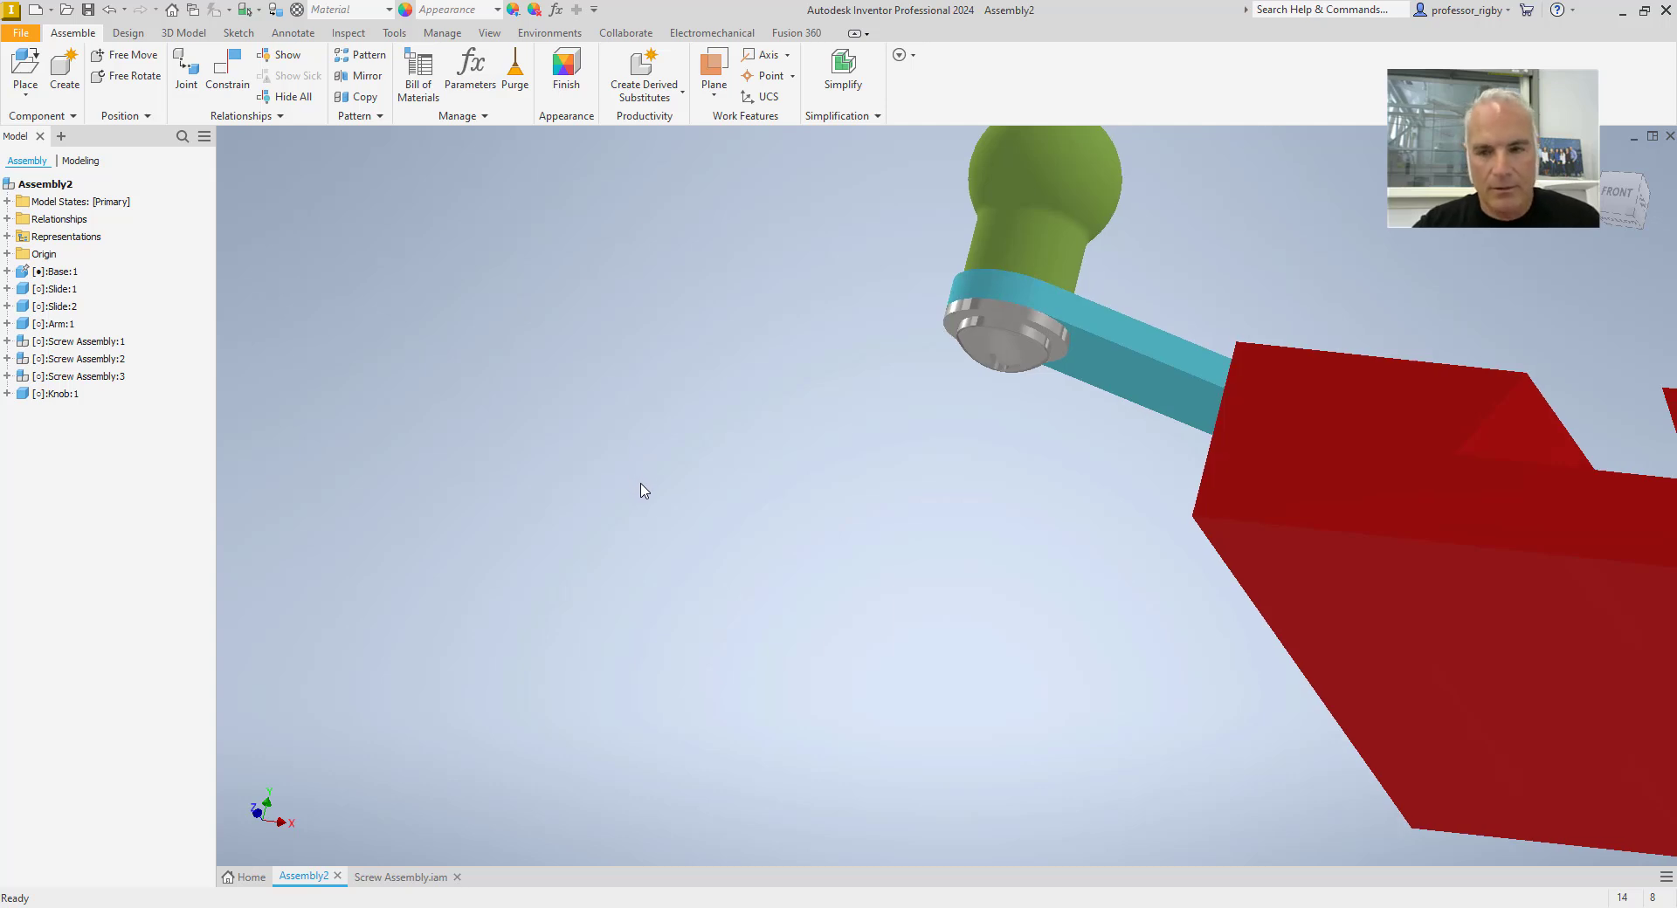
Step: Restore the home view and move the Arm by its Knob to test the trammel's motion
key(F6)
drag(625, 434, 677, 408)
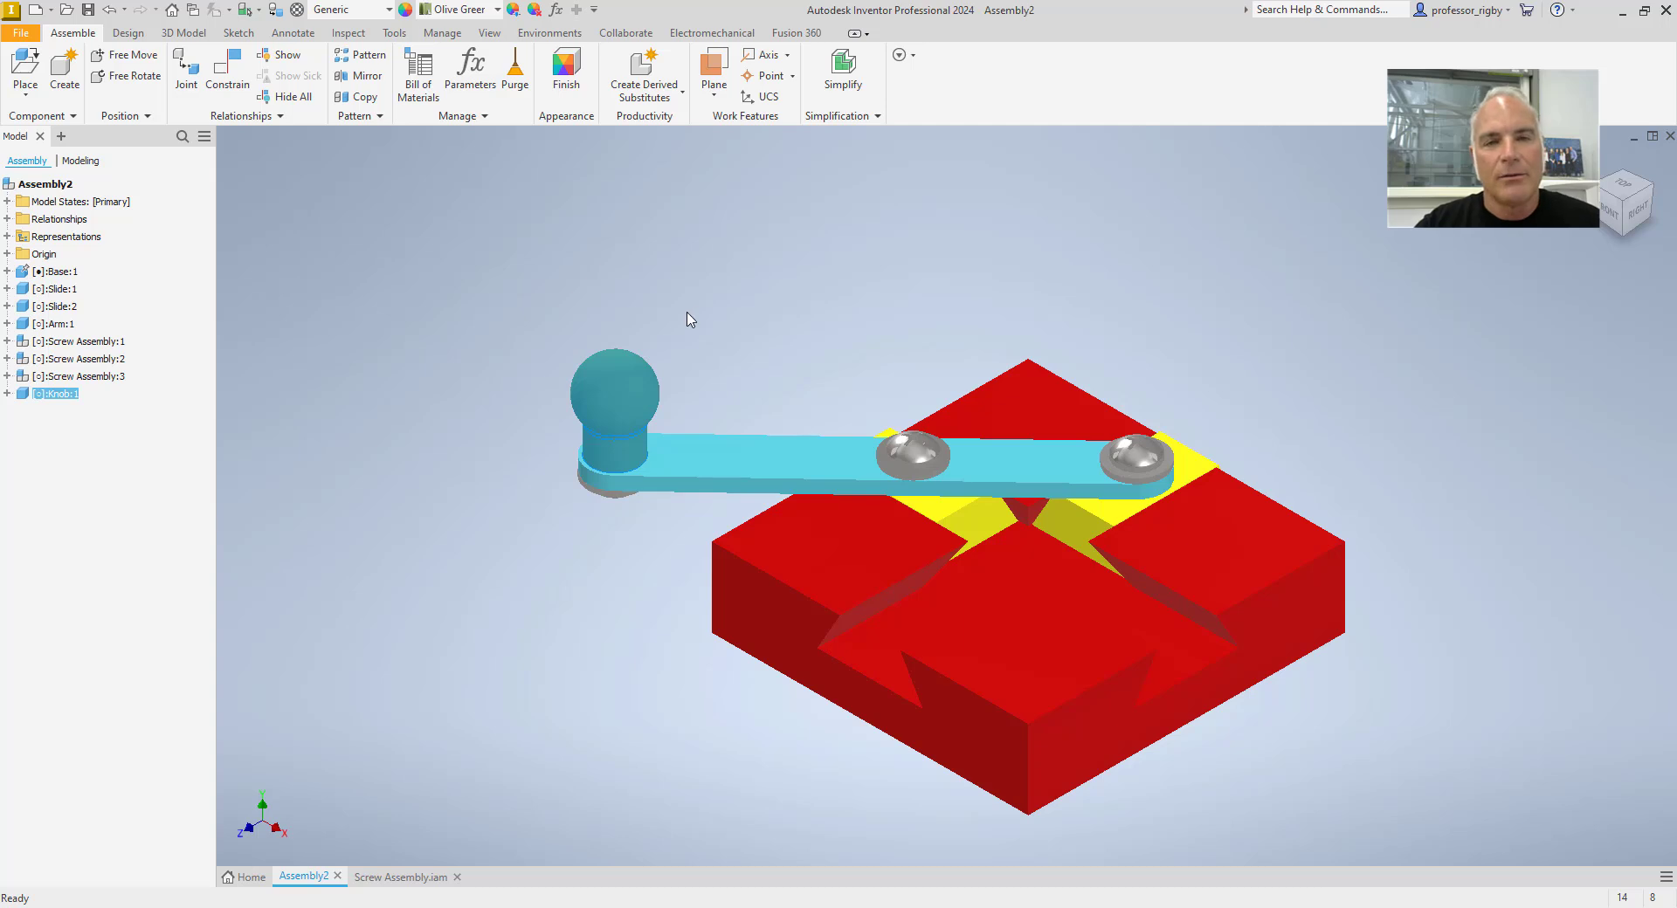